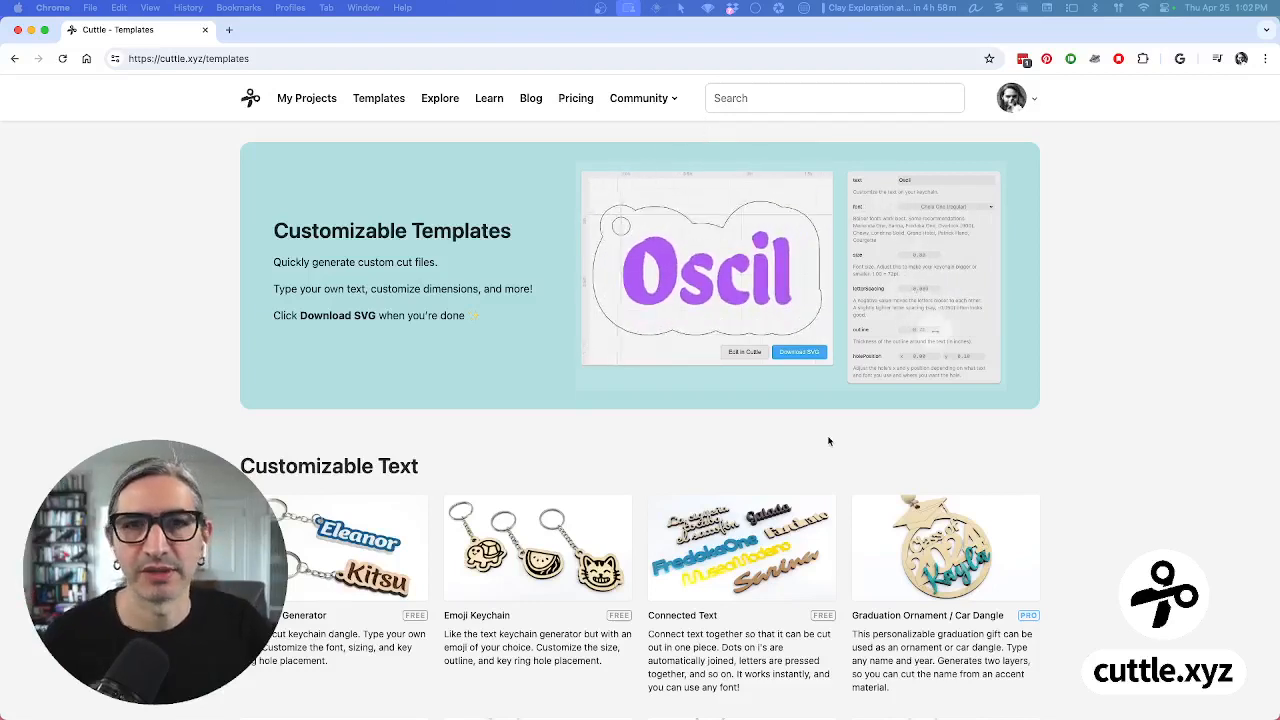
Browse the customizable templates and open the Emoji Keychain template to examine its editable parameters
{"action": "scroll", "coordinate": [830, 441], "scroll_direction": "down", "scroll_amount": 2}
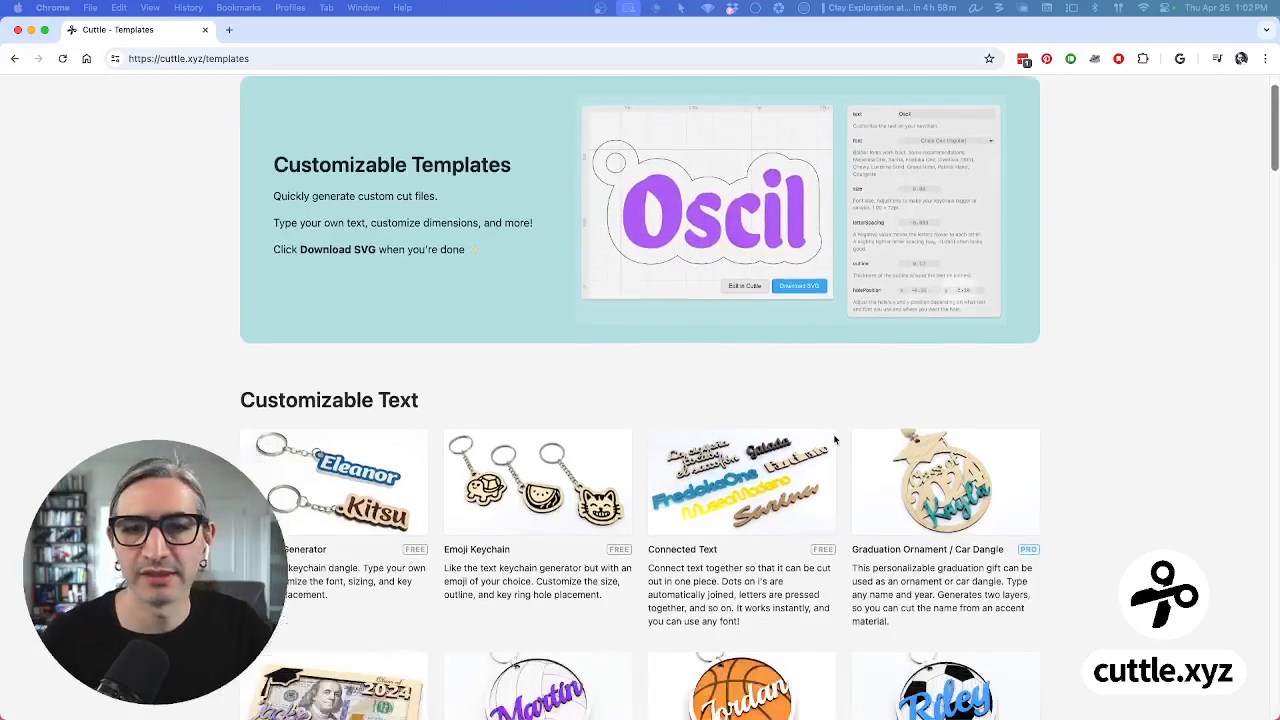
{"action": "scroll", "coordinate": [835, 440], "scroll_direction": "down", "scroll_amount": 4}
{"action": "scroll", "coordinate": [834, 437], "scroll_direction": "up", "scroll_amount": 2}
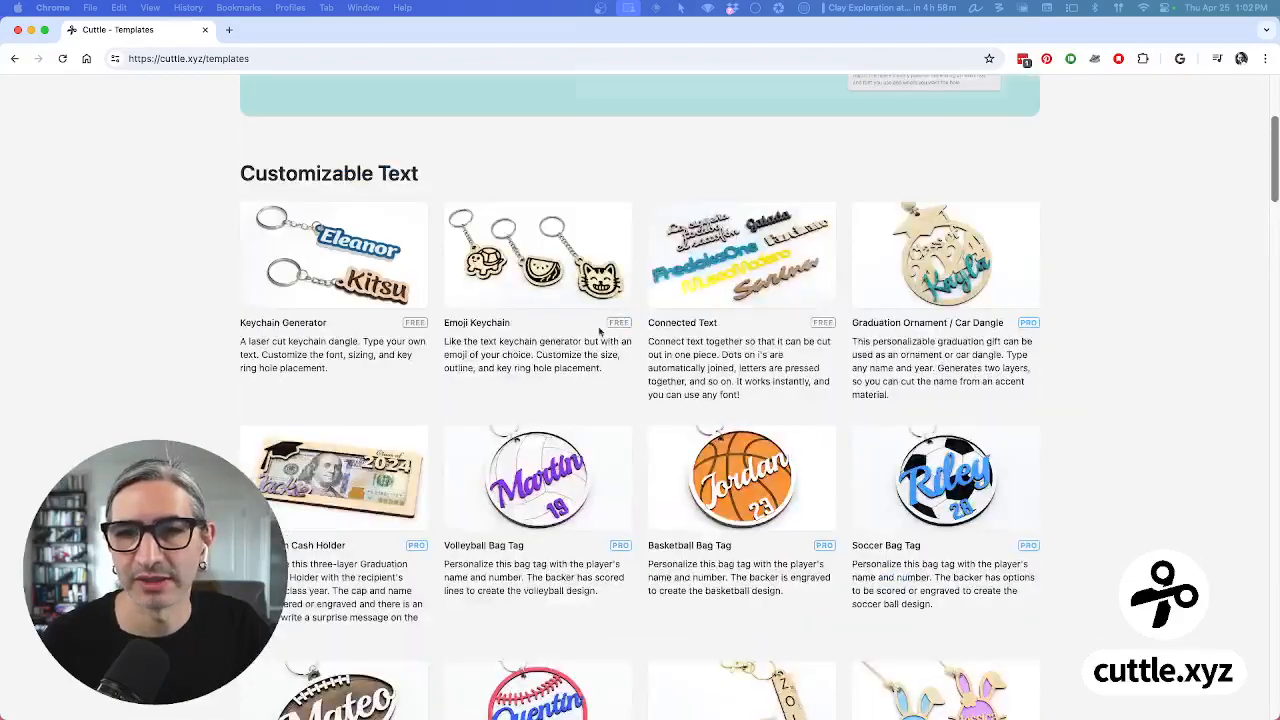
{"action": "left_click", "coordinate": [487, 324]}
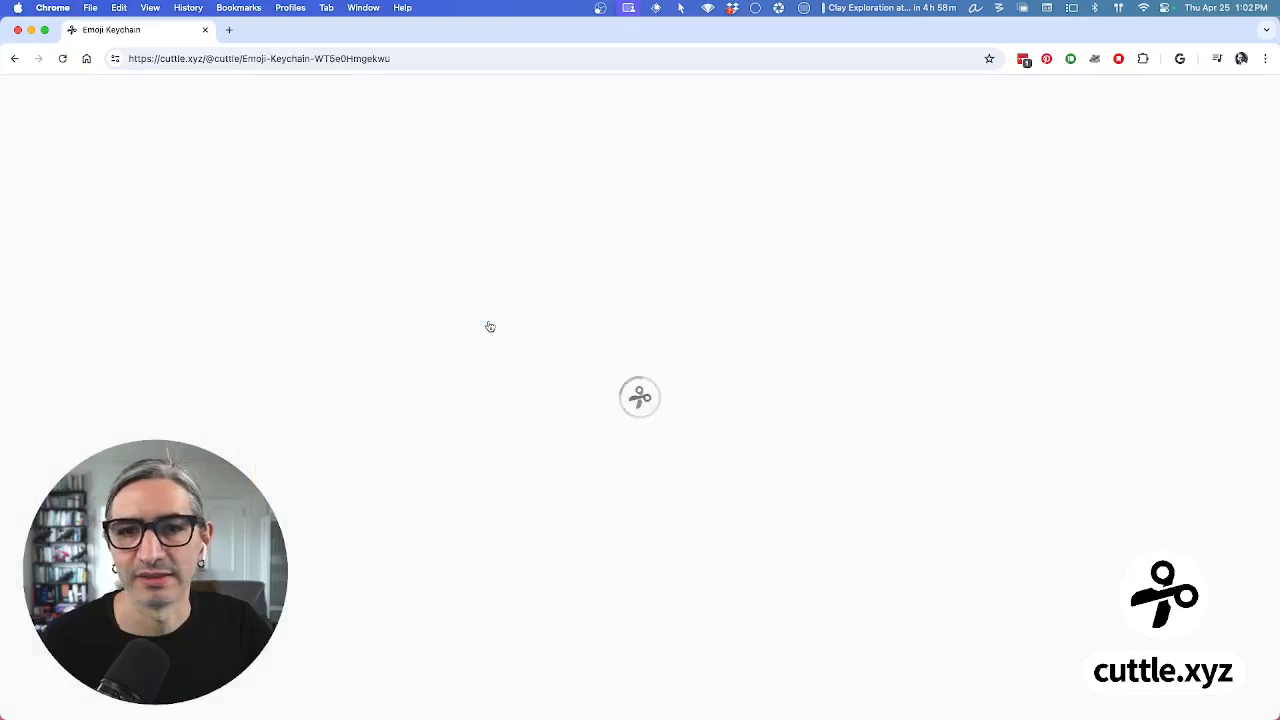
{"action": "scroll", "coordinate": [490, 327], "scroll_direction": "down", "scroll_amount": 5}
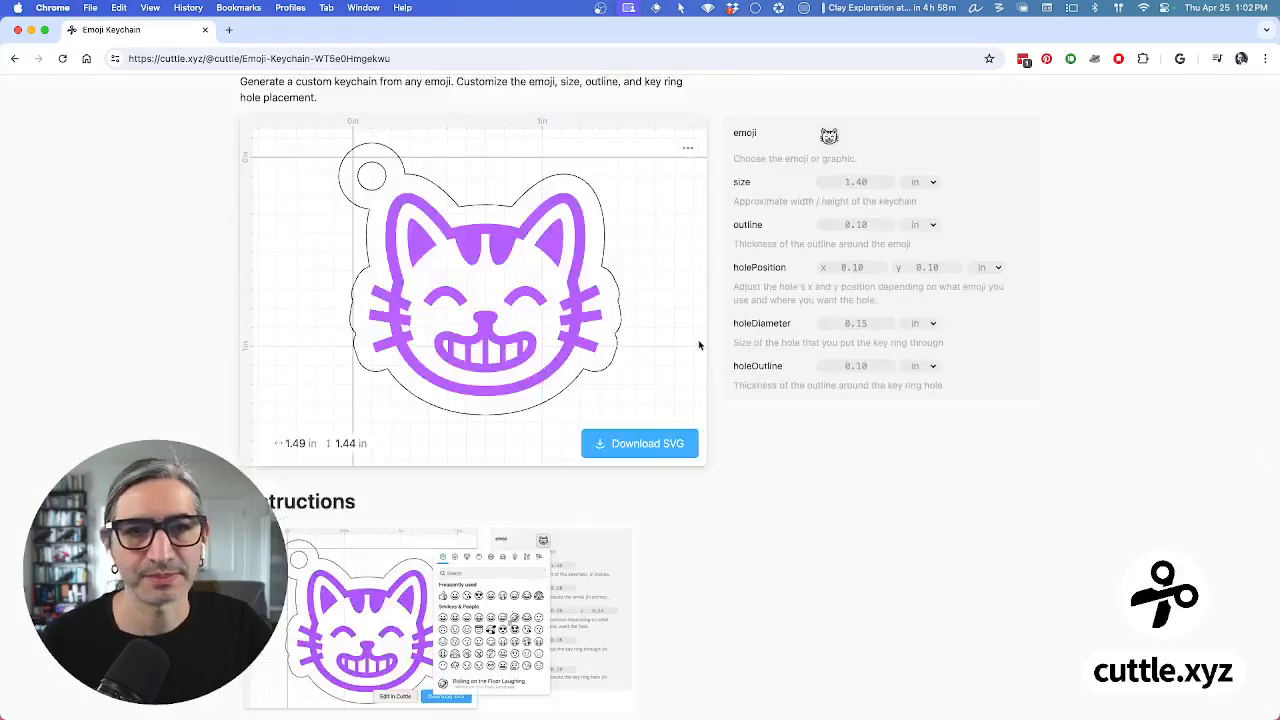
{"action": "scroll", "coordinate": [678, 316], "scroll_direction": "up", "scroll_amount": 6}
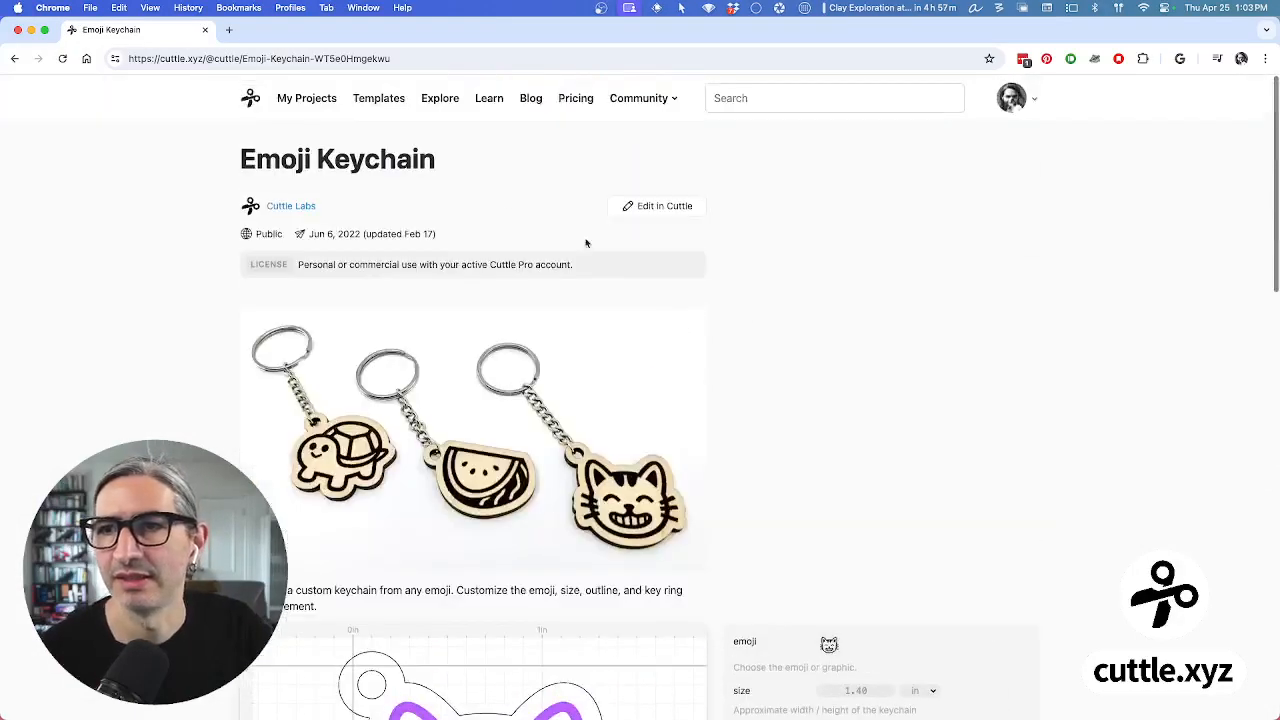
Leave the template, create a new blank project from the project dashboard, and widen its canvas area slightly
{"action": "left_click", "coordinate": [14, 58]}
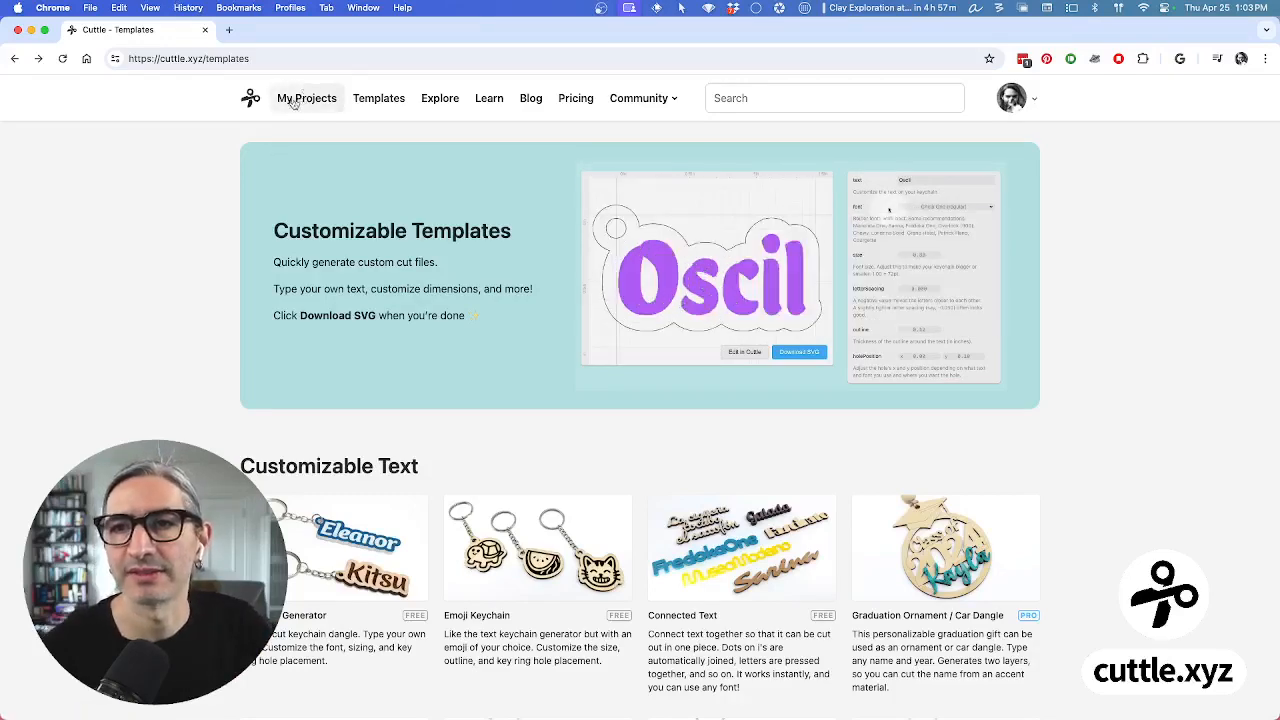
{"action": "left_click", "coordinate": [305, 104]}
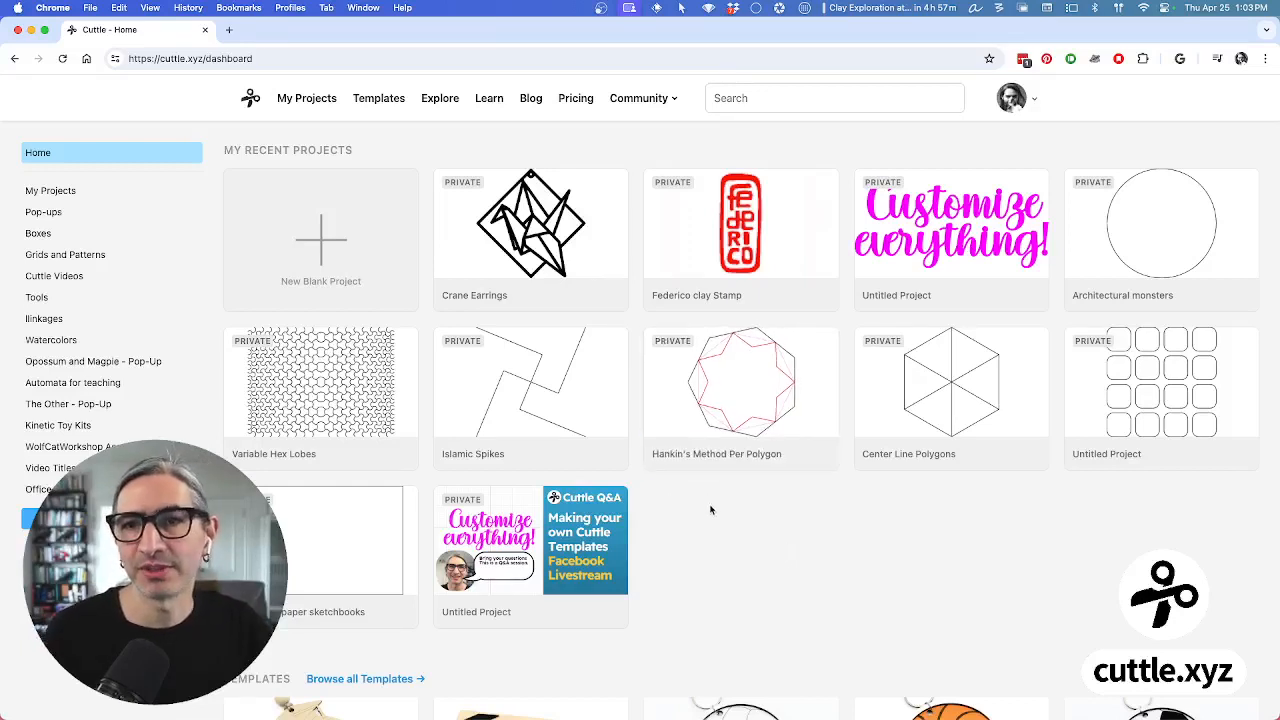
{"action": "left_click", "coordinate": [323, 243]}
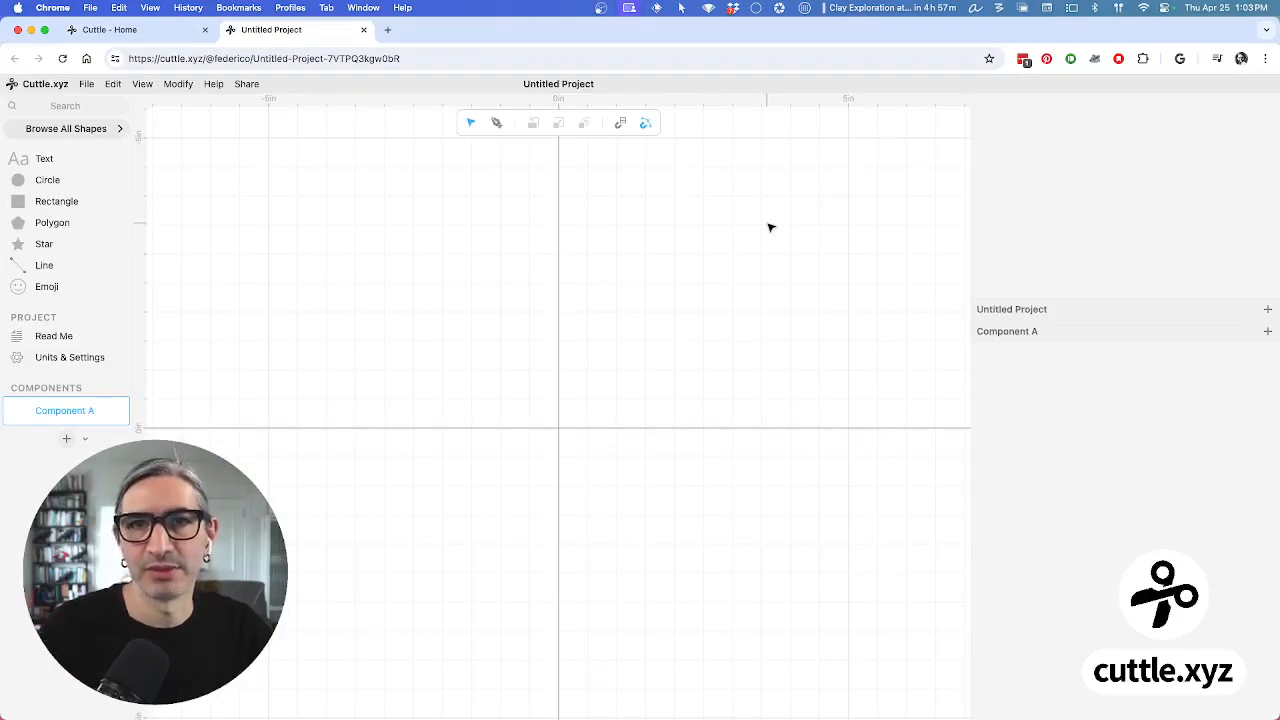
{"action": "left_click_drag", "start_coordinate": [973, 258], "coordinate": [1006, 258]}
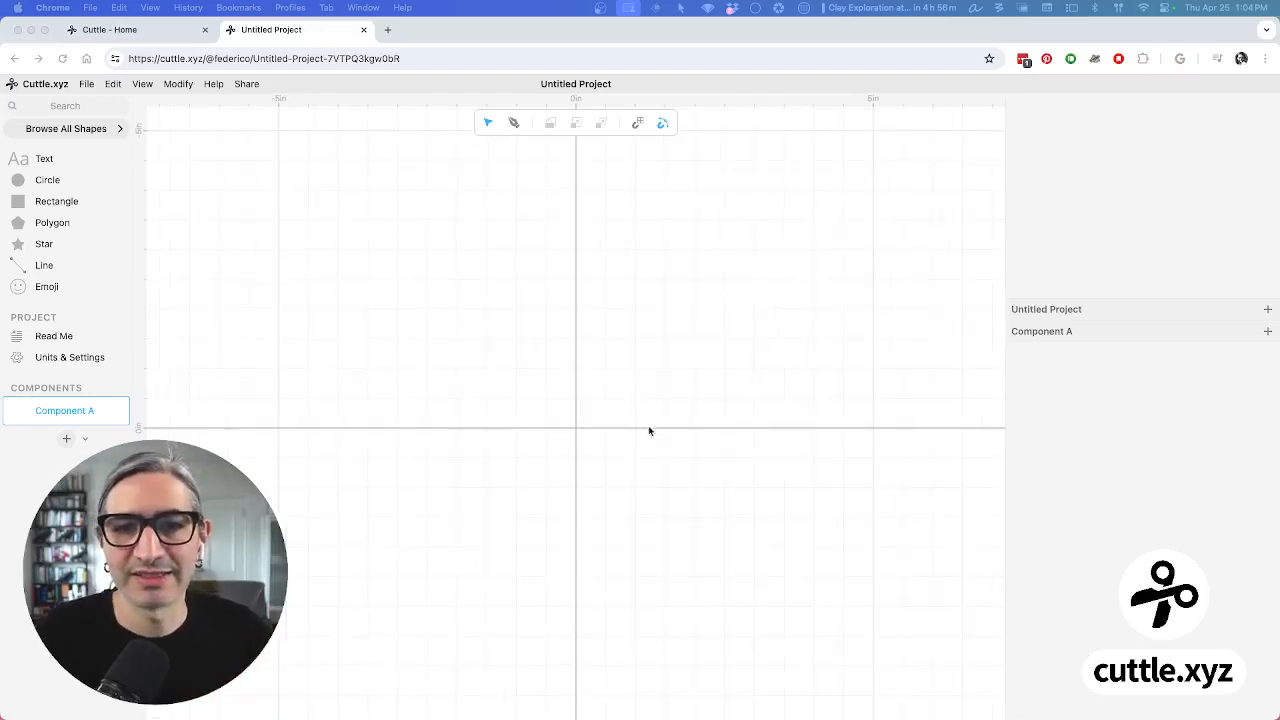
Place a circle centred on the canvas origin and set its scale to 3
{"action": "scroll", "coordinate": [648, 420], "scroll_direction": "up", "scroll_amount": 2}
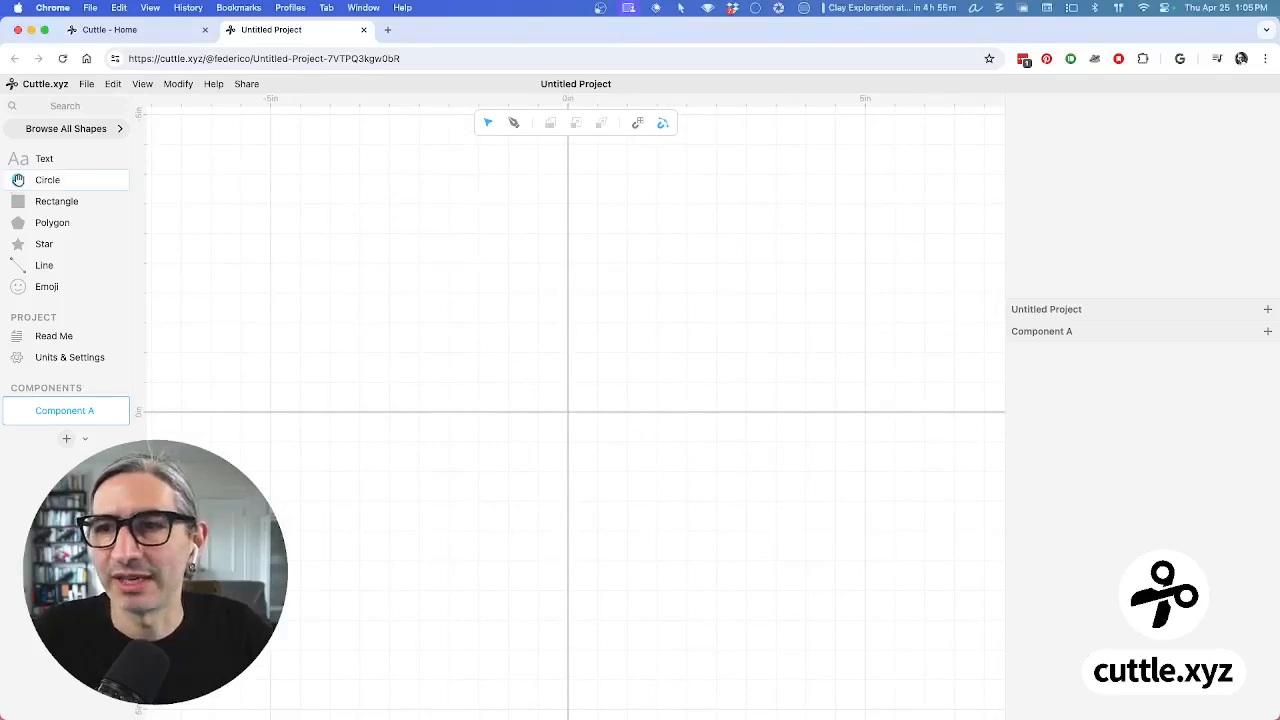
{"action": "left_click_drag", "start_coordinate": [18, 180], "coordinate": [567, 412]}
{"action": "scroll", "coordinate": [574, 417], "scroll_direction": "up", "scroll_amount": 3}
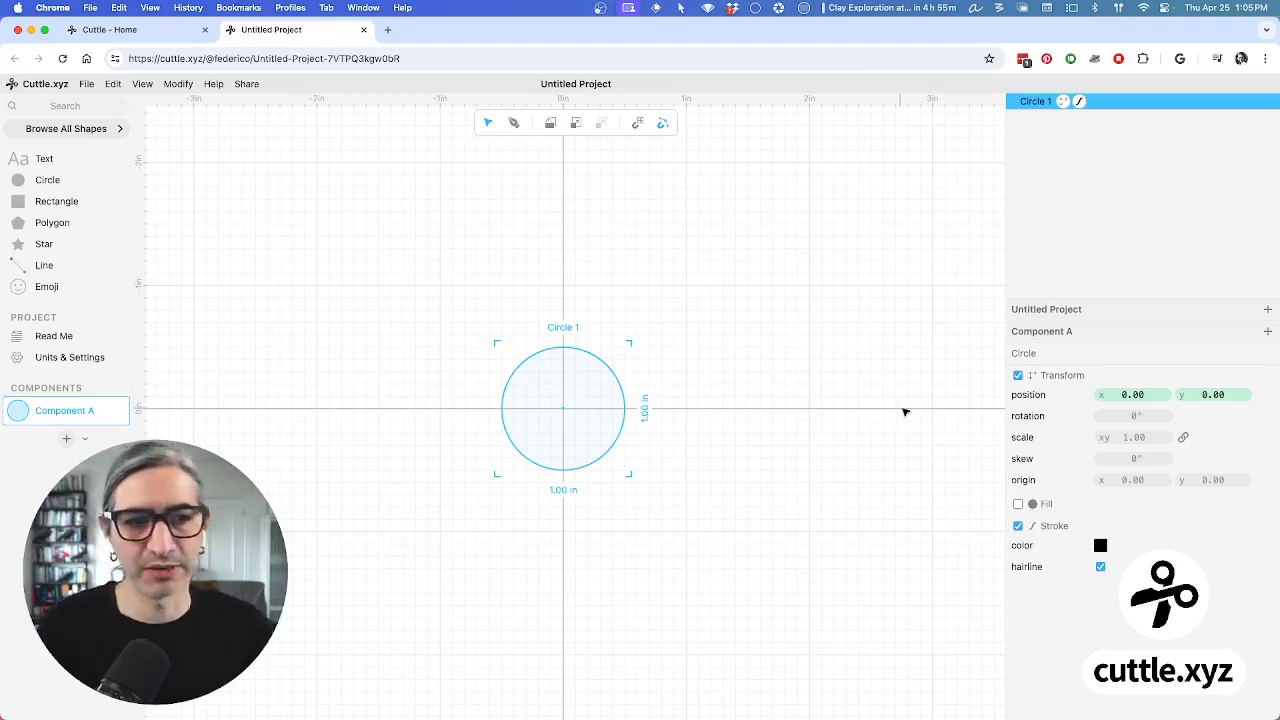
{"action": "left_click", "coordinate": [1133, 437]}
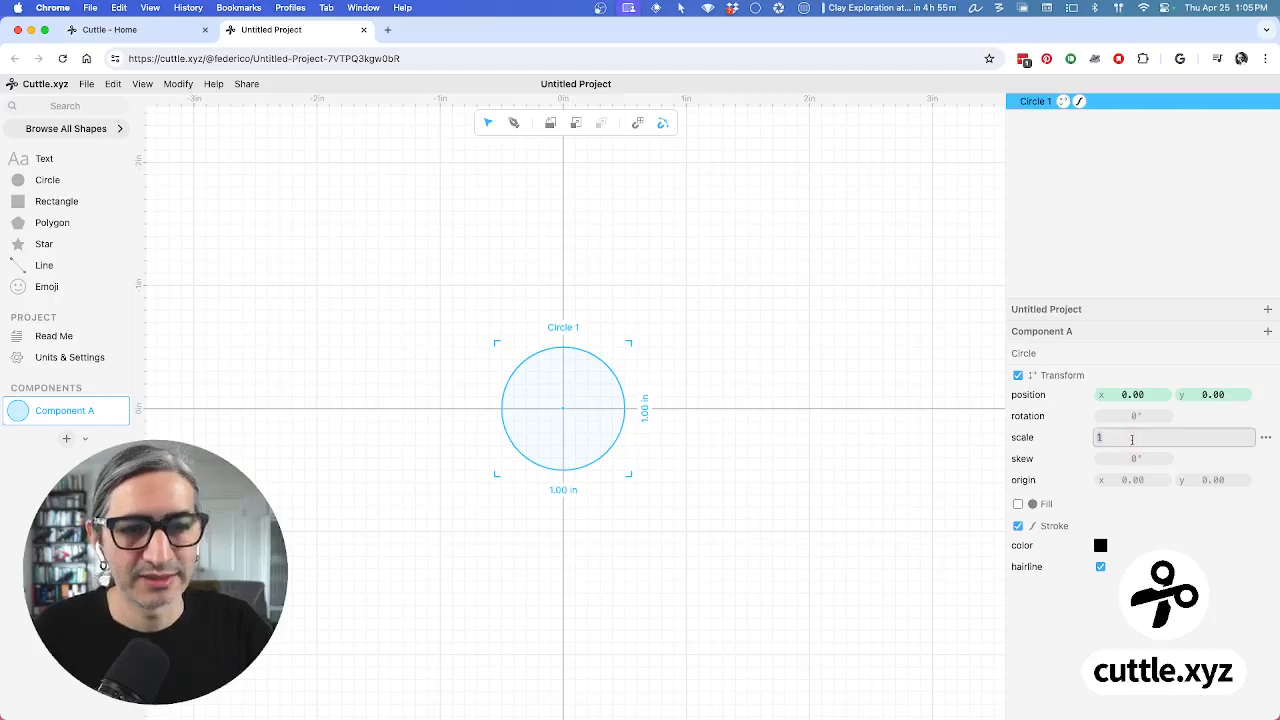
{"action": "type", "text": "3"}
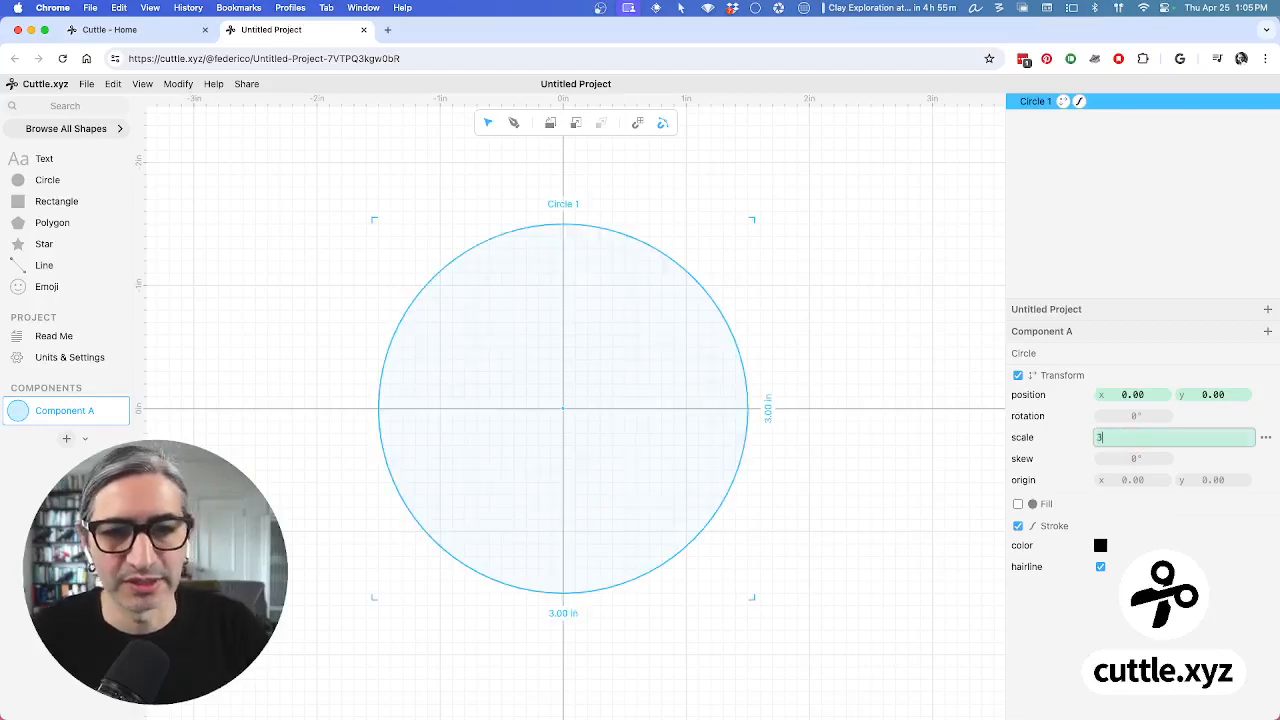
{"action": "left_click", "coordinate": [808, 375]}
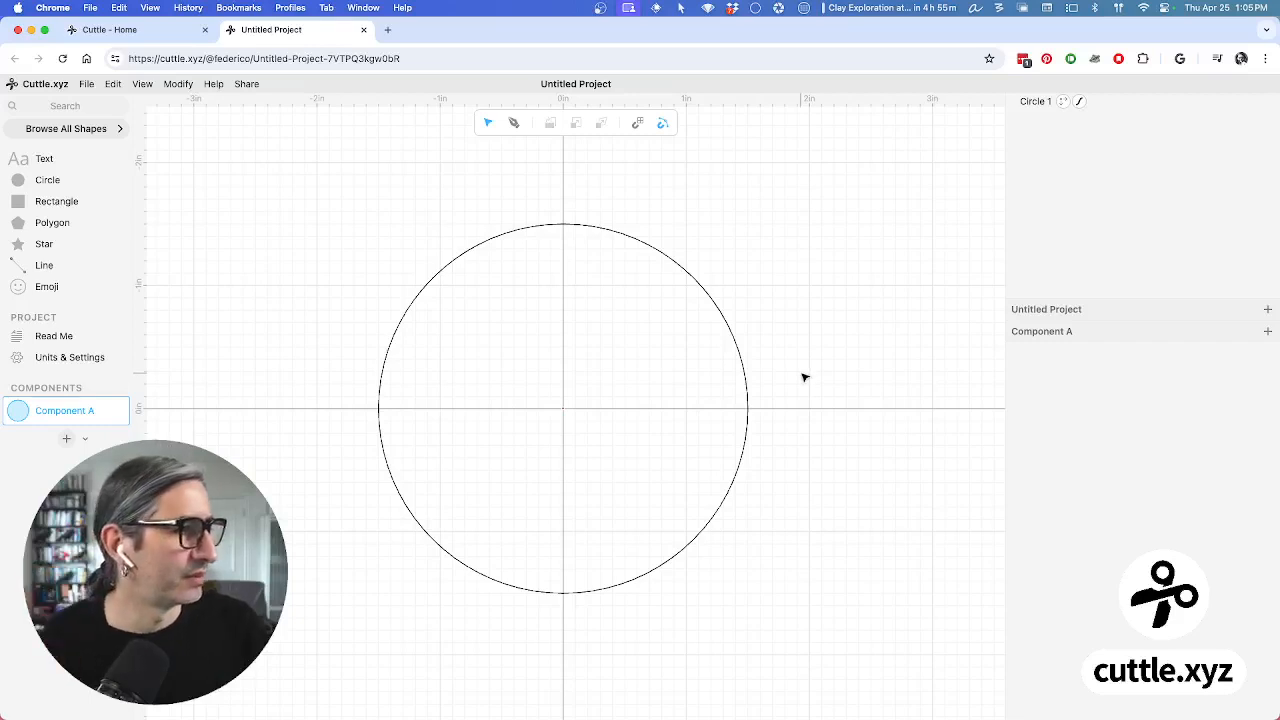
Search the shape library for "con" and place the Connected text shape with its start at the circle's centre
{"action": "left_click", "coordinate": [548, 226]}
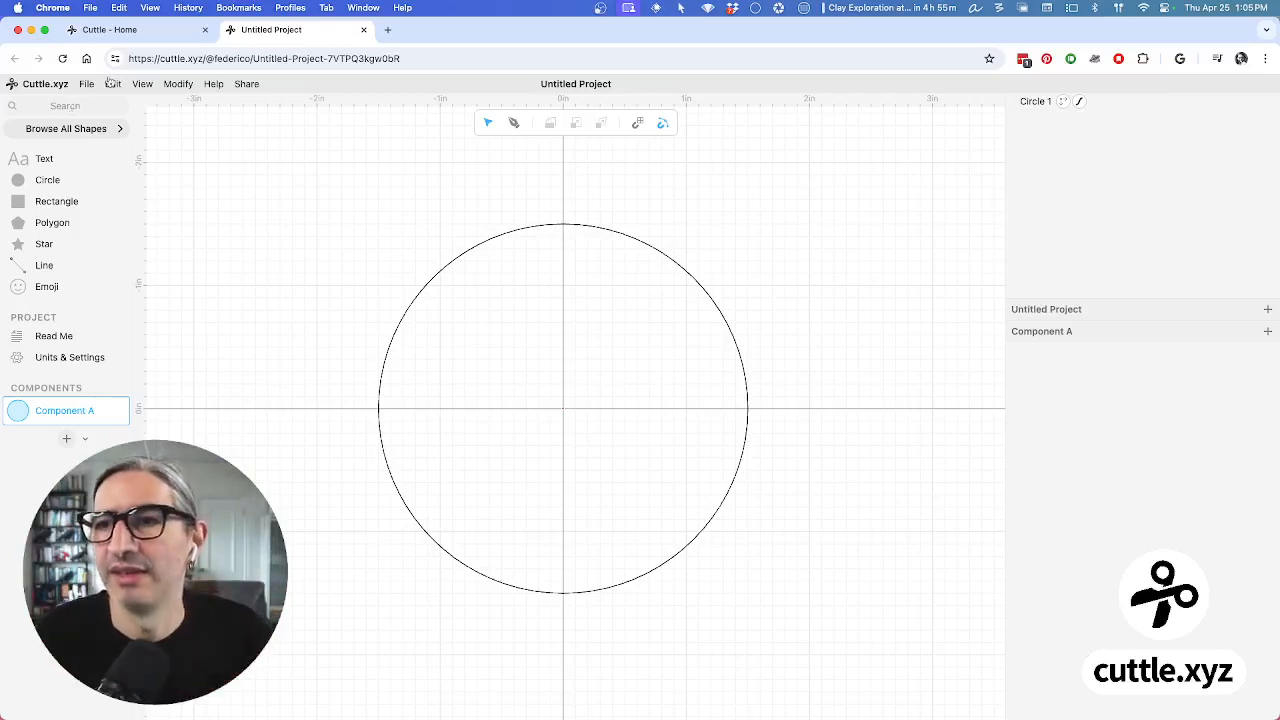
{"action": "left_click", "coordinate": [94, 105]}
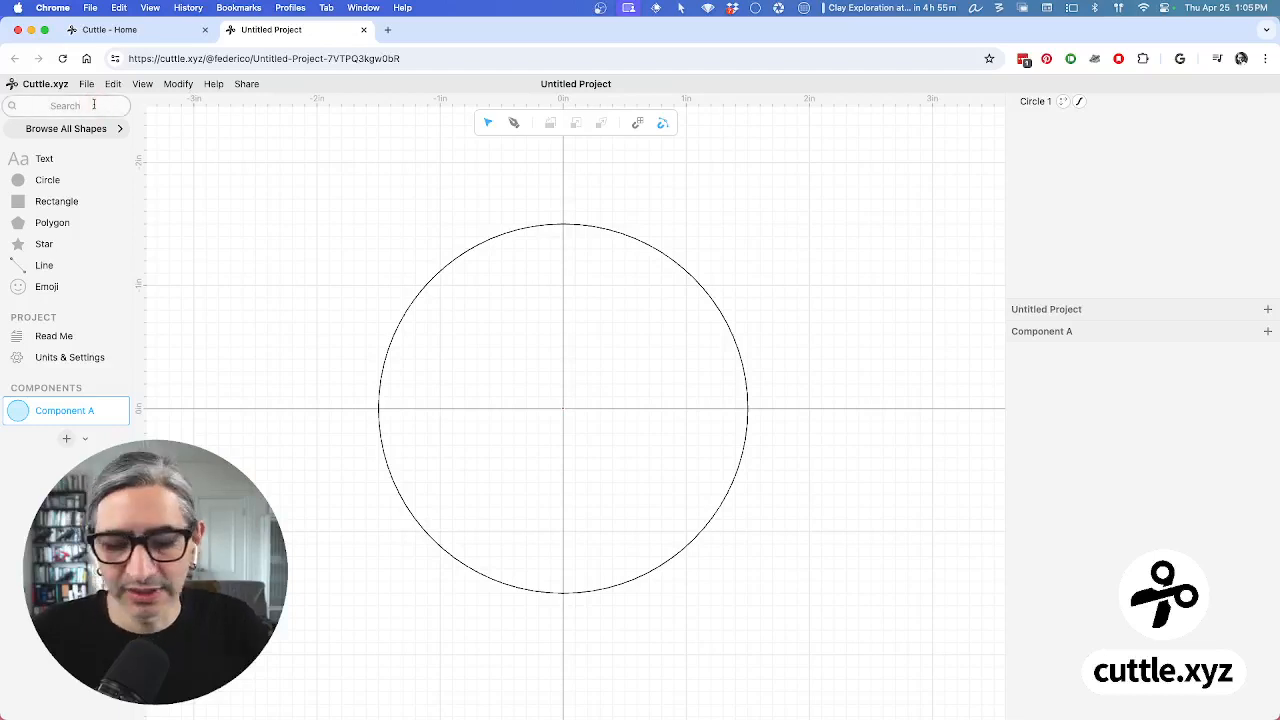
{"action": "type", "text": "con"}
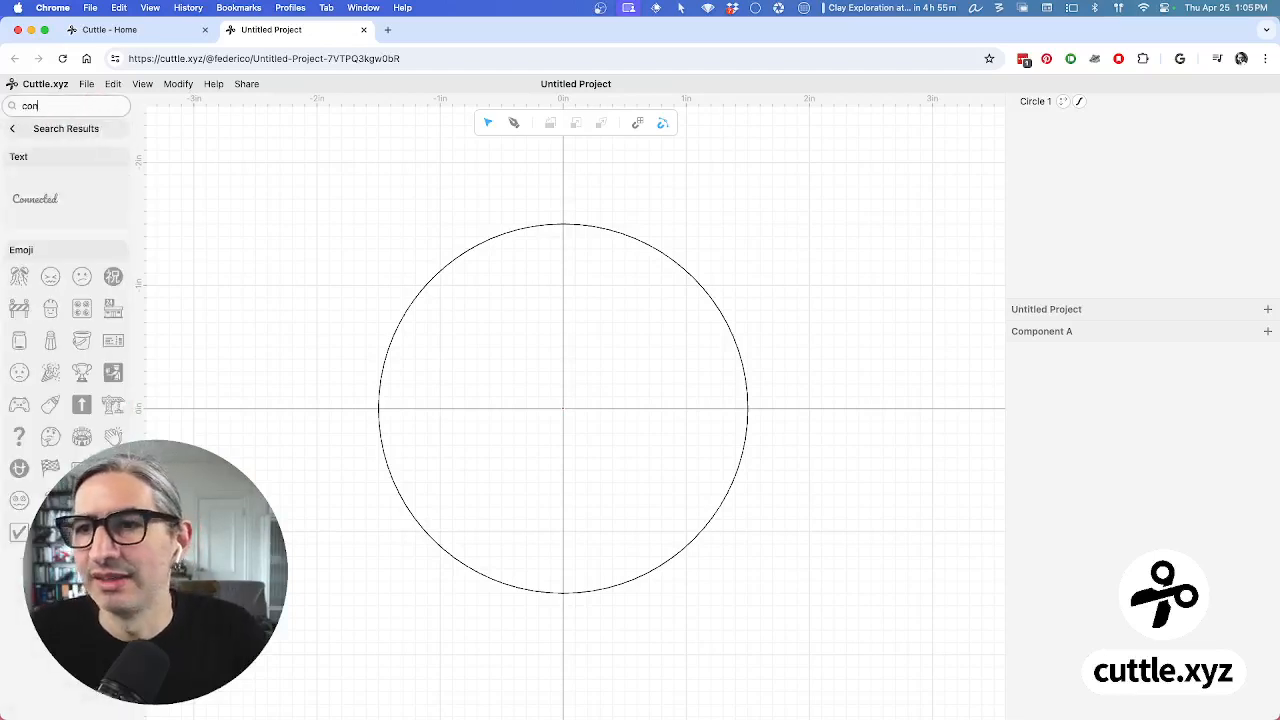
{"action": "left_click_drag", "start_coordinate": [44, 196], "coordinate": [564, 408]}
{"action": "scroll", "coordinate": [791, 614], "scroll_direction": "down", "scroll_amount": 2}
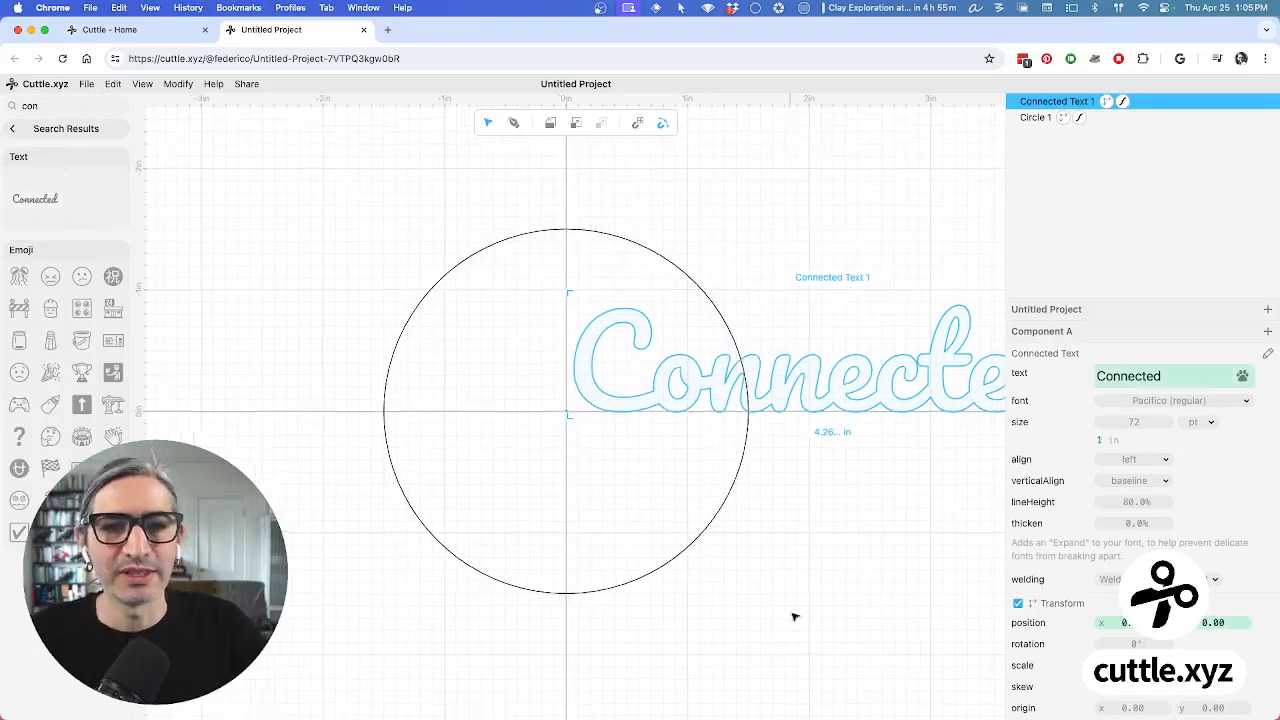
{"action": "left_click", "coordinate": [795, 612]}
{"action": "scroll", "coordinate": [757, 563], "scroll_direction": "down", "scroll_amount": 3}
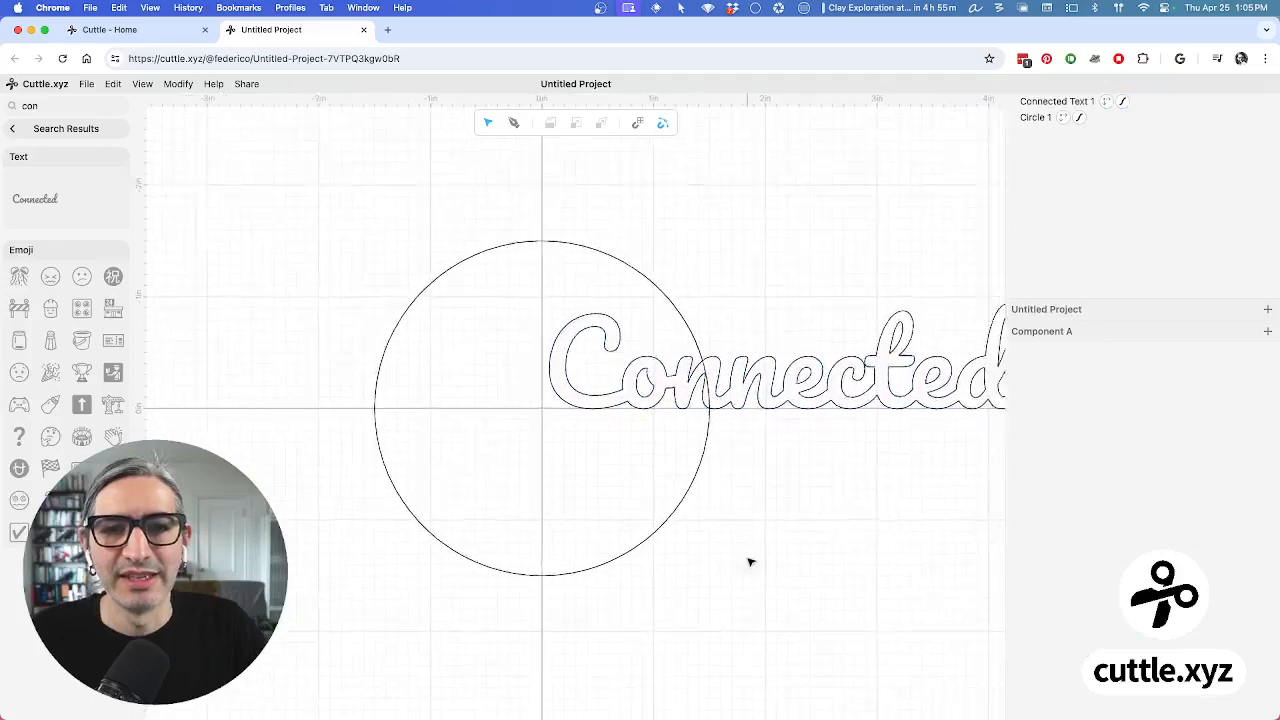
{"action": "scroll", "coordinate": [740, 535], "scroll_direction": "down", "scroll_amount": 3}
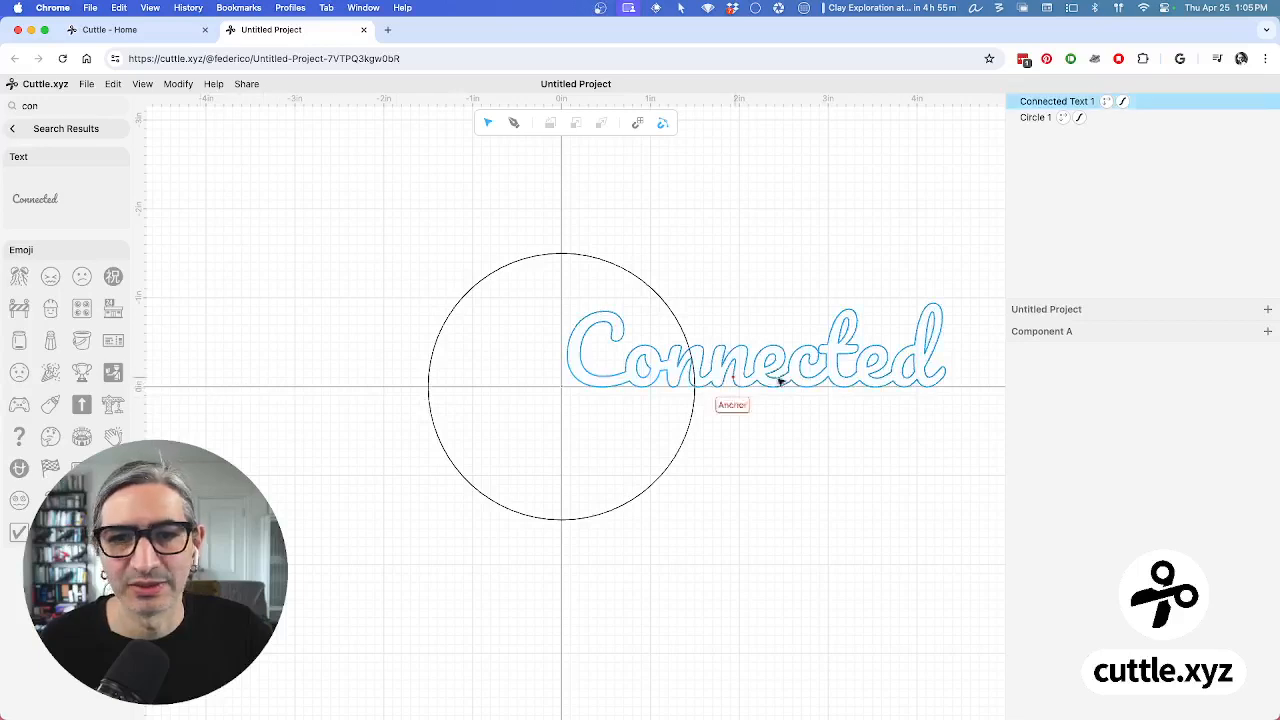
Move the connected text by its origin point away from the circle's centre and snap it back onto the canvas origin
{"action": "left_click", "coordinate": [573, 368]}
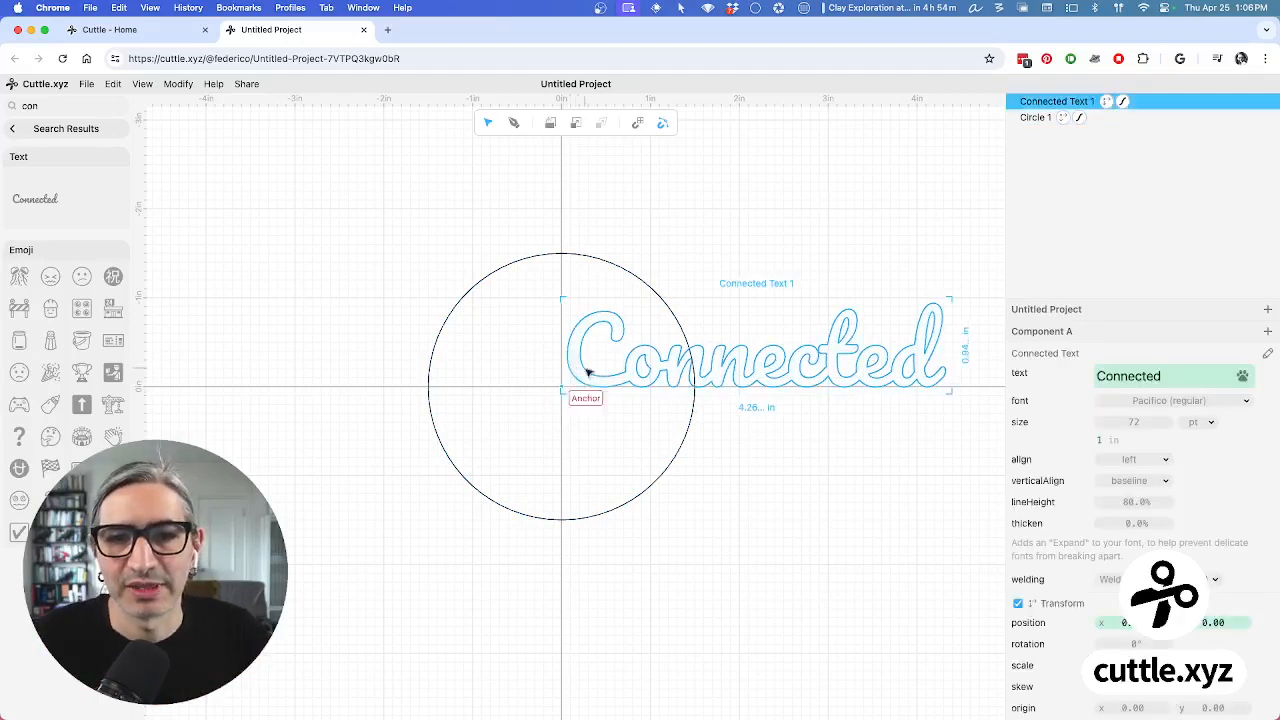
{"action": "left_click", "coordinate": [562, 388]}
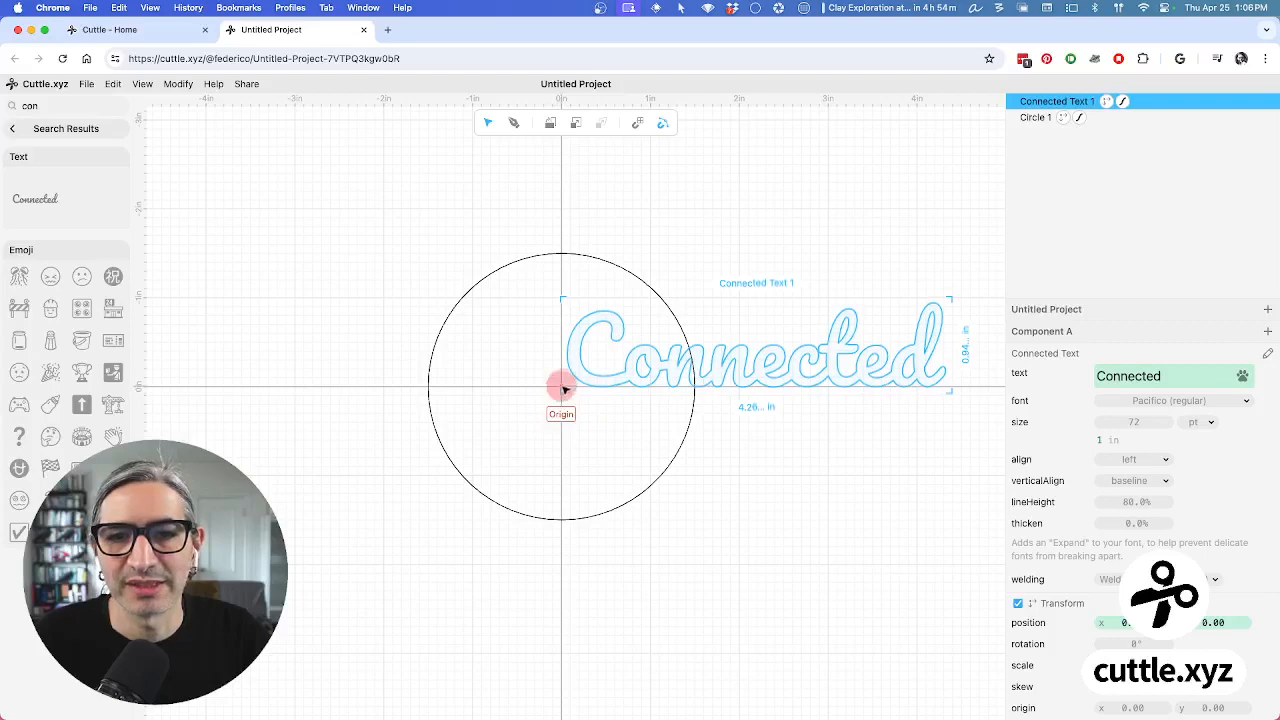
{"action": "left_click_drag", "start_coordinate": [564, 390], "coordinate": [606, 340]}
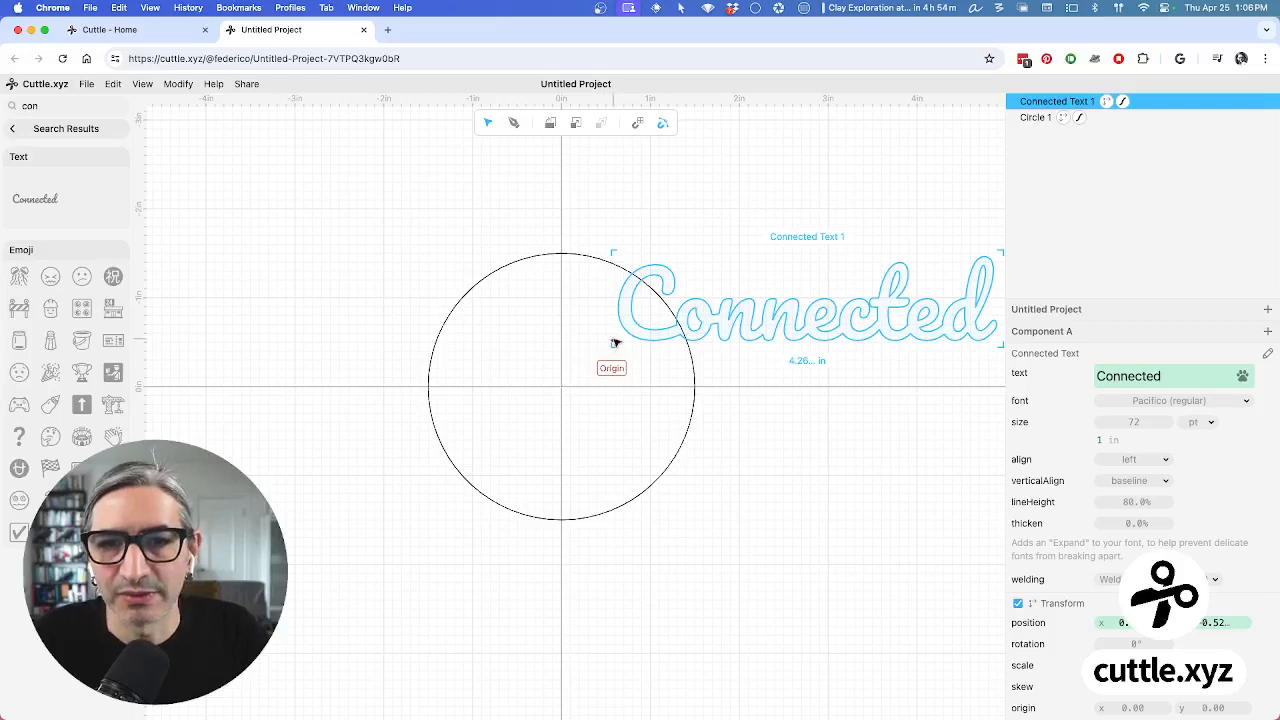
{"action": "left_click", "coordinate": [614, 342]}
{"action": "left_click_drag", "start_coordinate": [614, 342], "coordinate": [565, 389]}
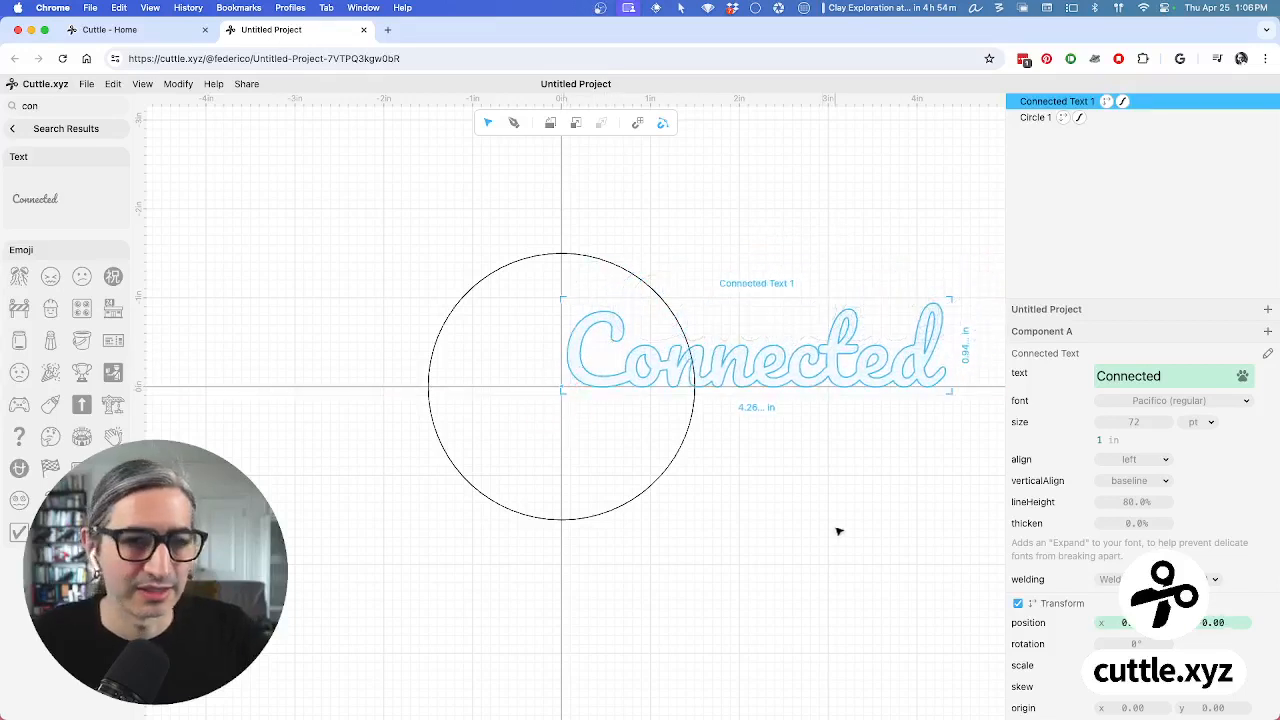
{"action": "left_click", "coordinate": [806, 494]}
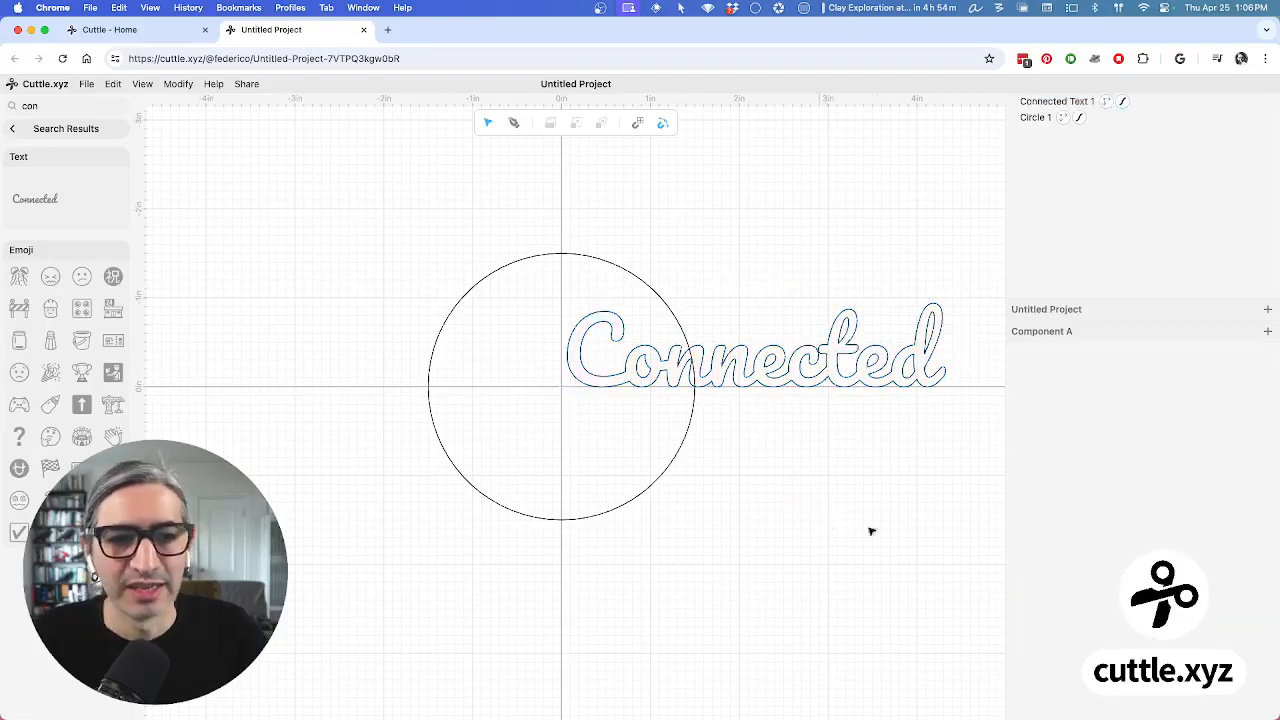
Enlarge the parameter area below the layer list and display the connected text's properties
{"action": "left_click_drag", "start_coordinate": [1090, 297], "coordinate": [1089, 248]}
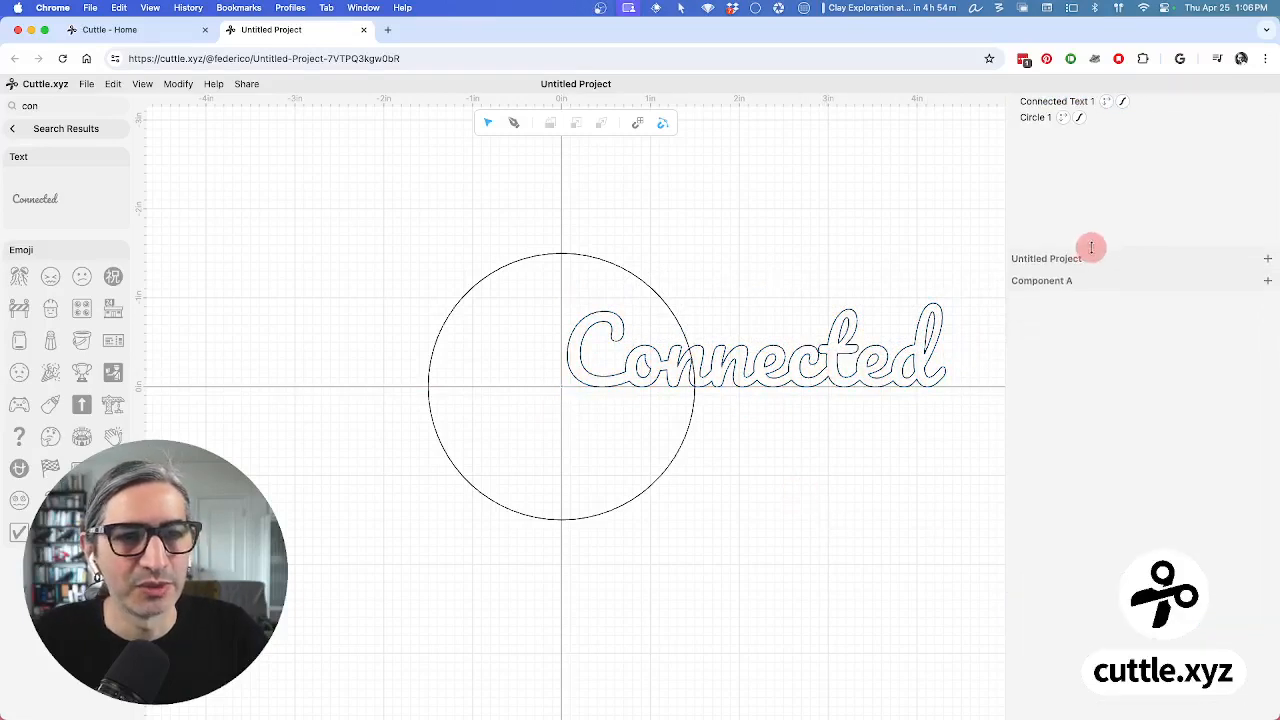
{"action": "left_click", "coordinate": [848, 377]}
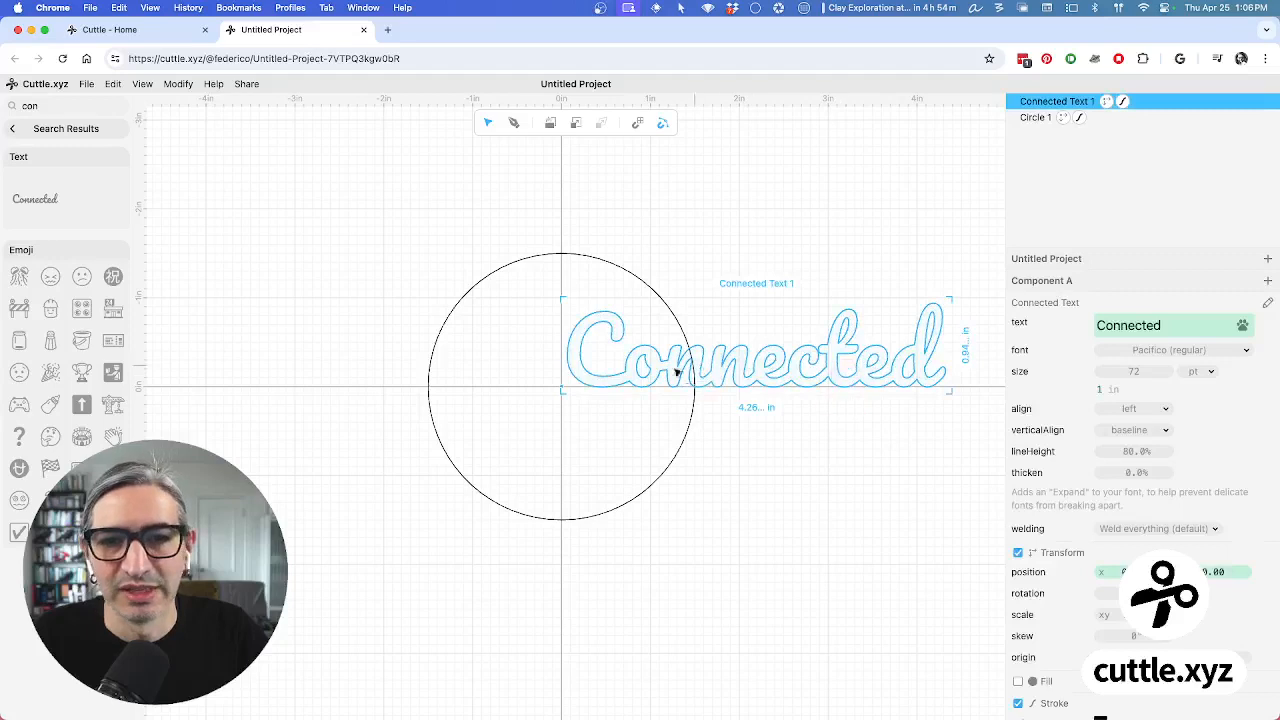
Move the connected text freely off the circle's centre and reset its position to 0, 0
{"action": "left_click_drag", "start_coordinate": [647, 366], "coordinate": [682, 298]}
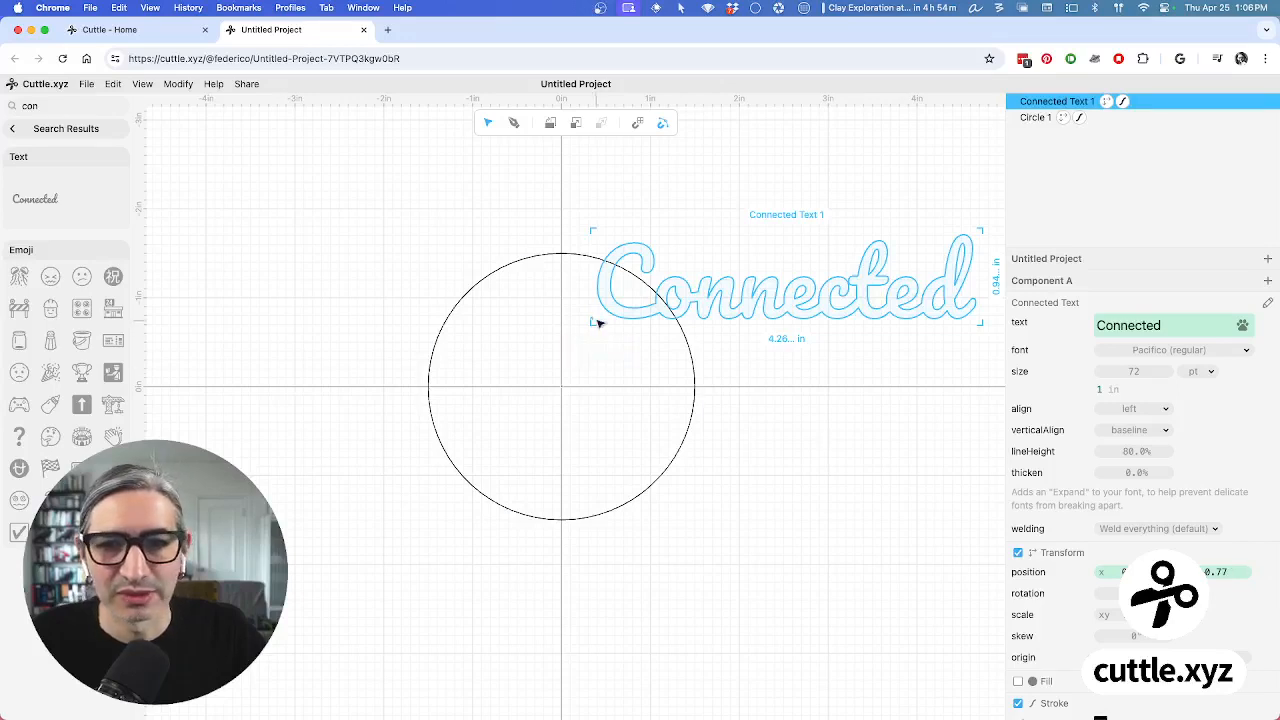
{"action": "left_click_drag", "start_coordinate": [595, 325], "coordinate": [580, 358]}
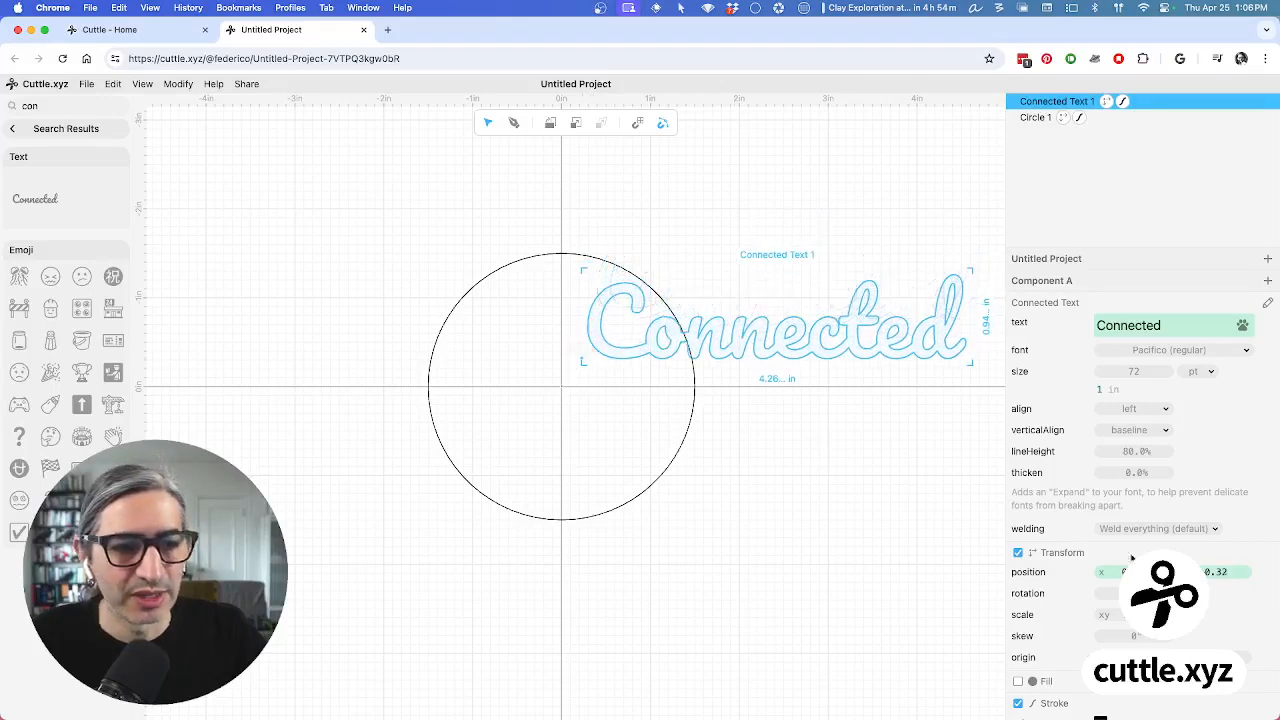
{"action": "left_click", "coordinate": [1128, 571]}
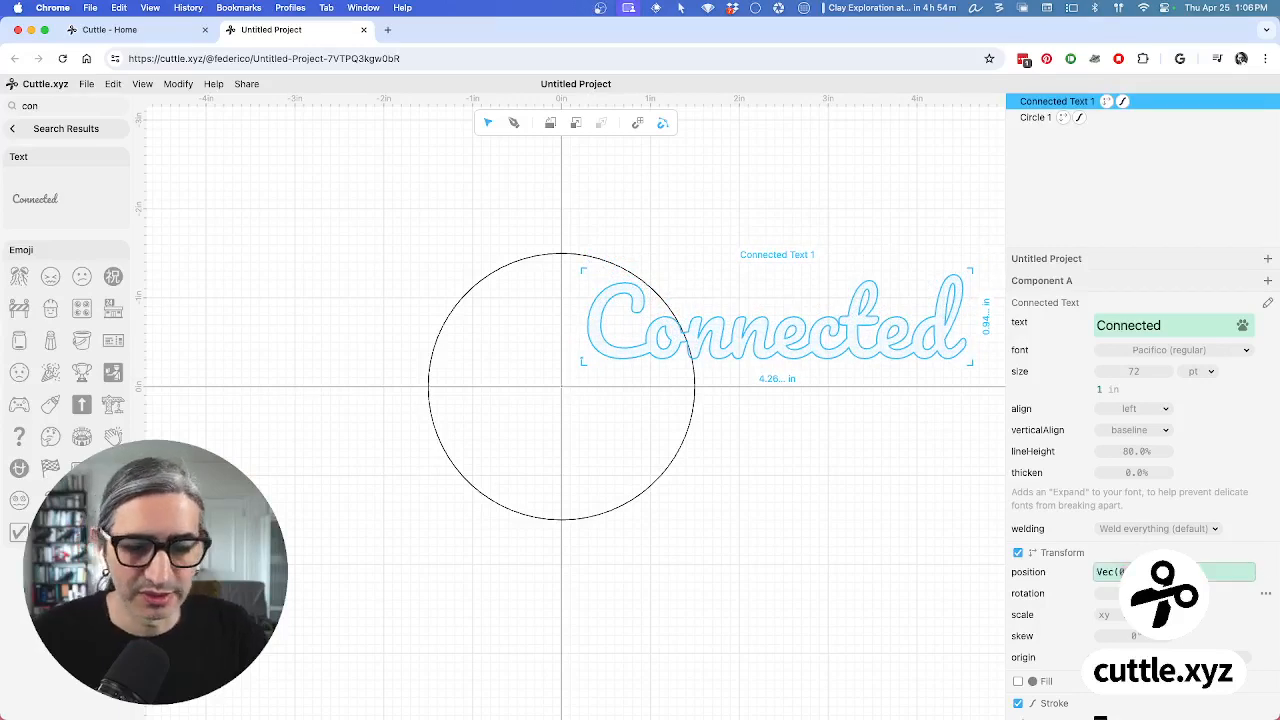
{"action": "key", "text": "BackSpace"}
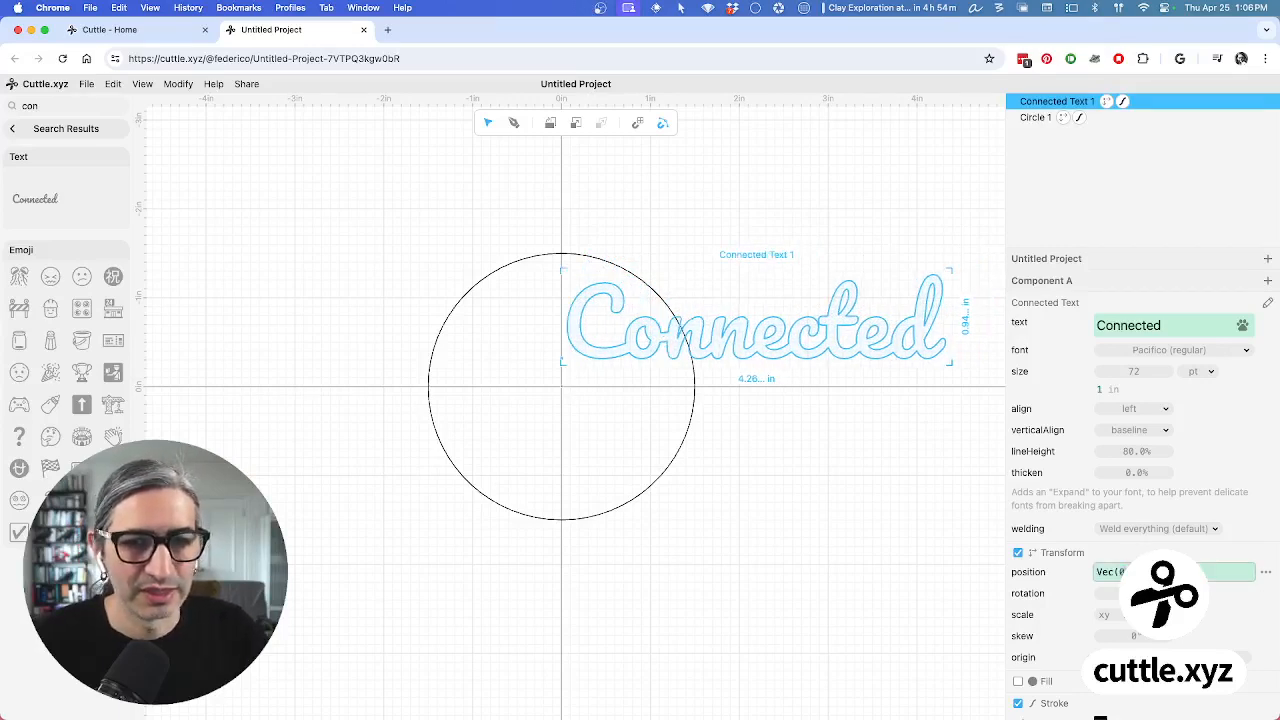
{"action": "left_click", "coordinate": [920, 541]}
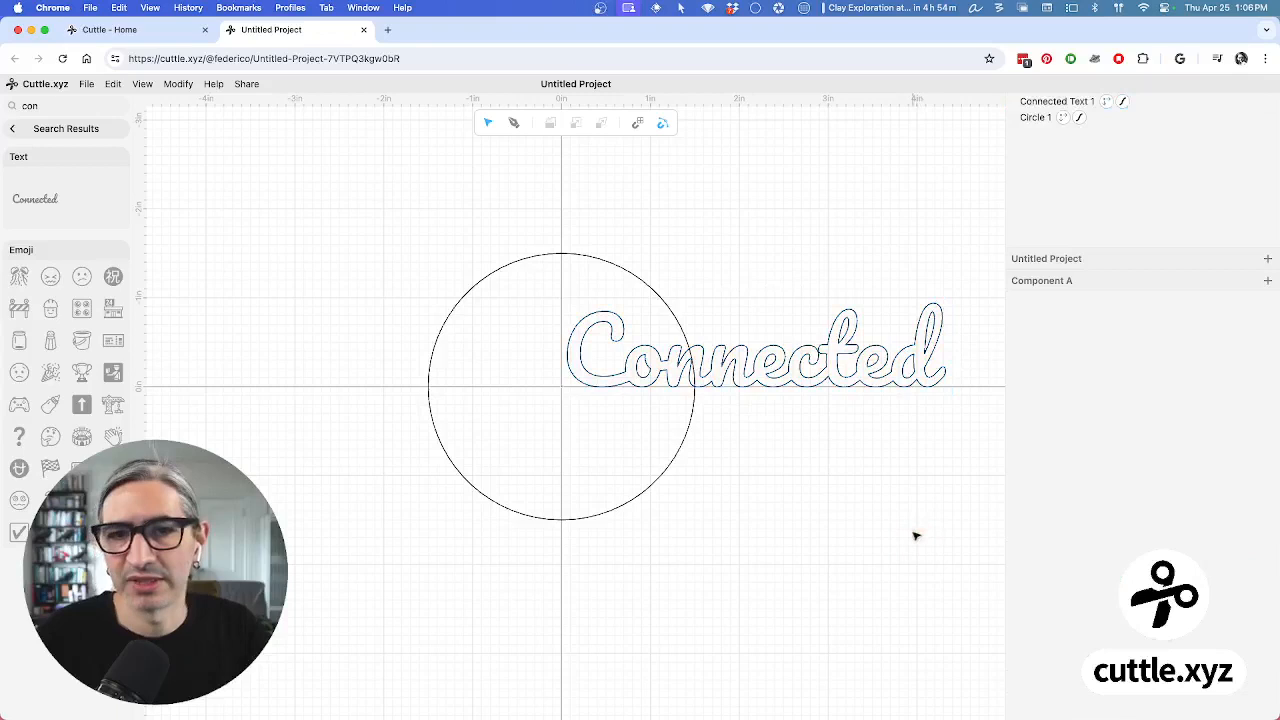
Set the connected text's horizontal alignment to center and its vertical alignment to middle
{"action": "left_click", "coordinate": [770, 355]}
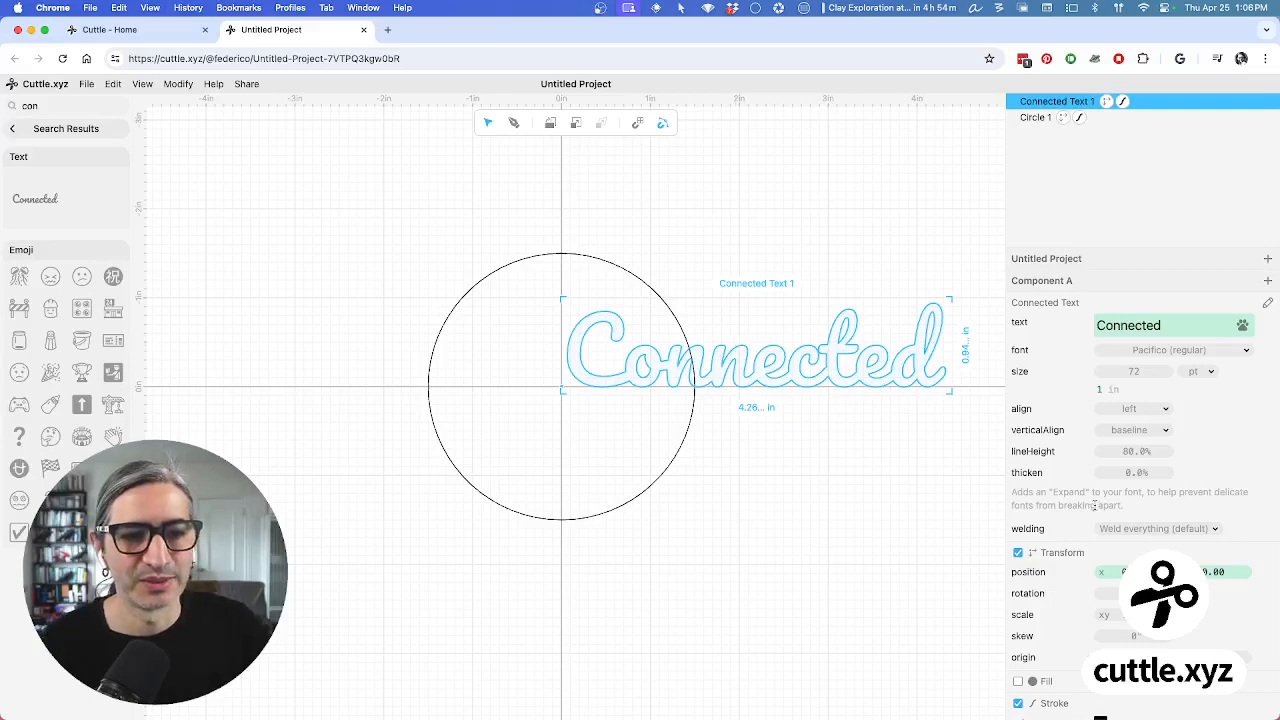
{"action": "left_click", "coordinate": [944, 437]}
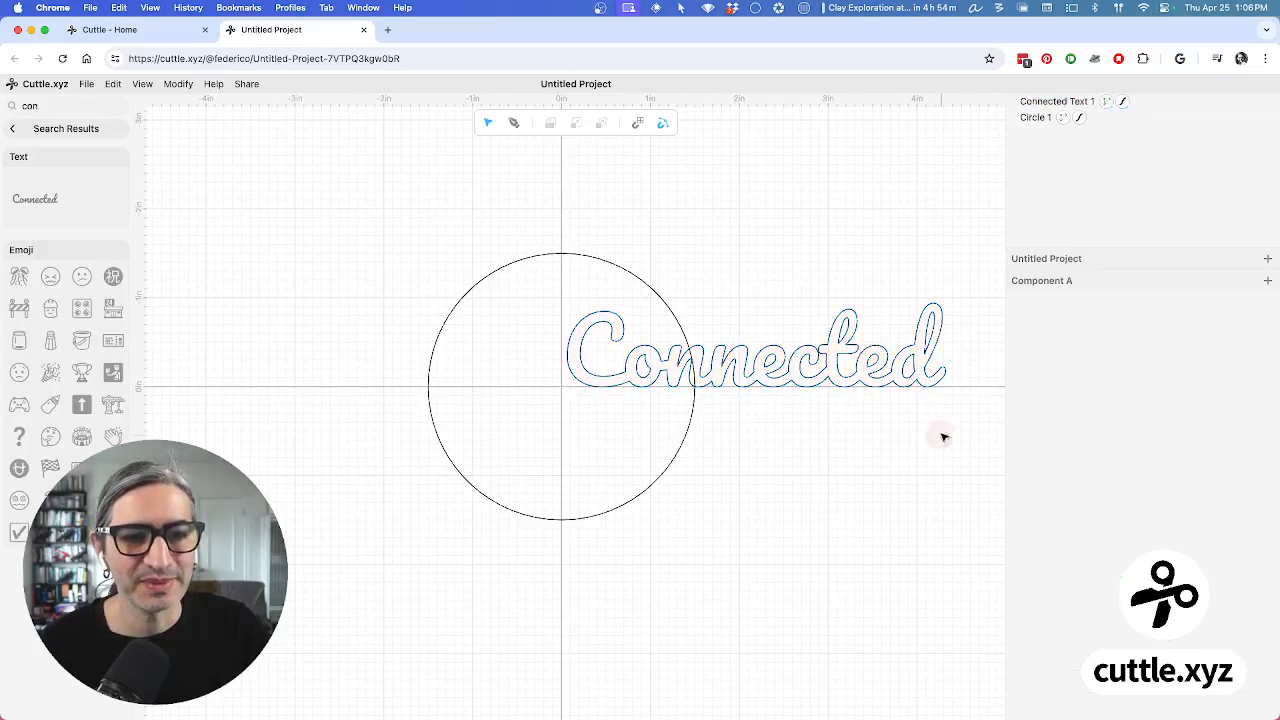
{"action": "left_click", "coordinate": [892, 367]}
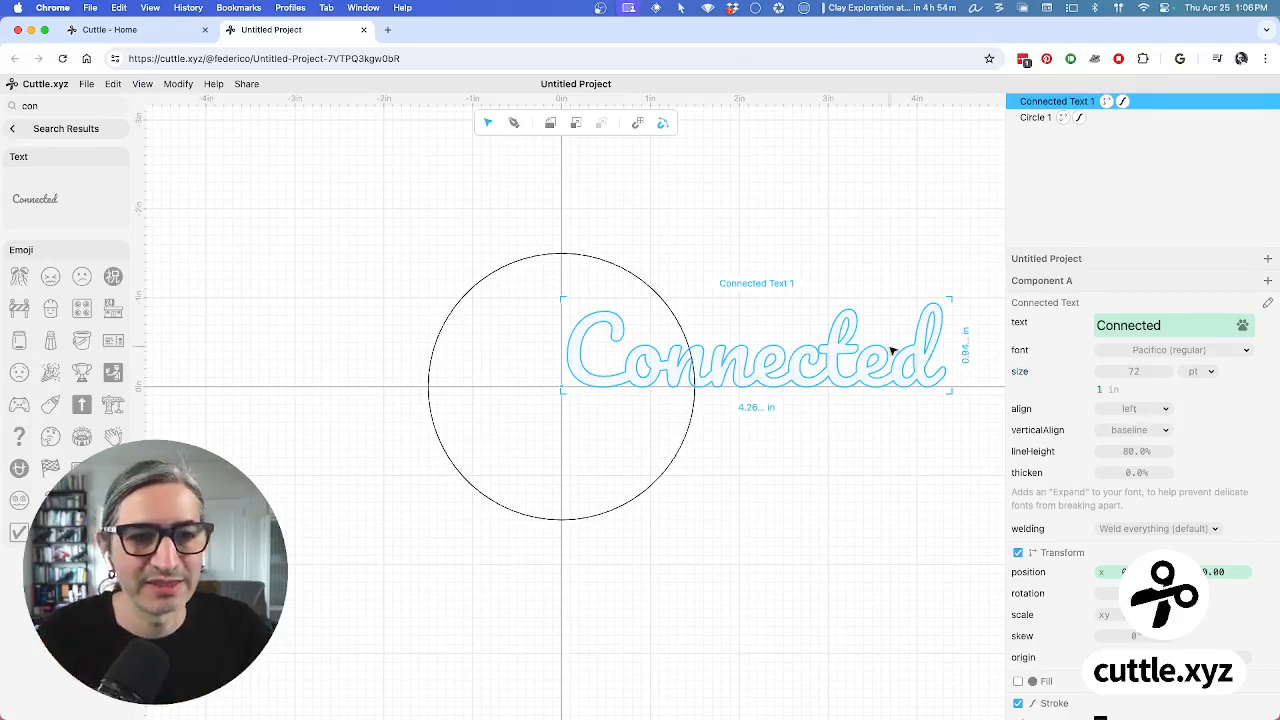
{"action": "left_click", "coordinate": [1127, 412]}
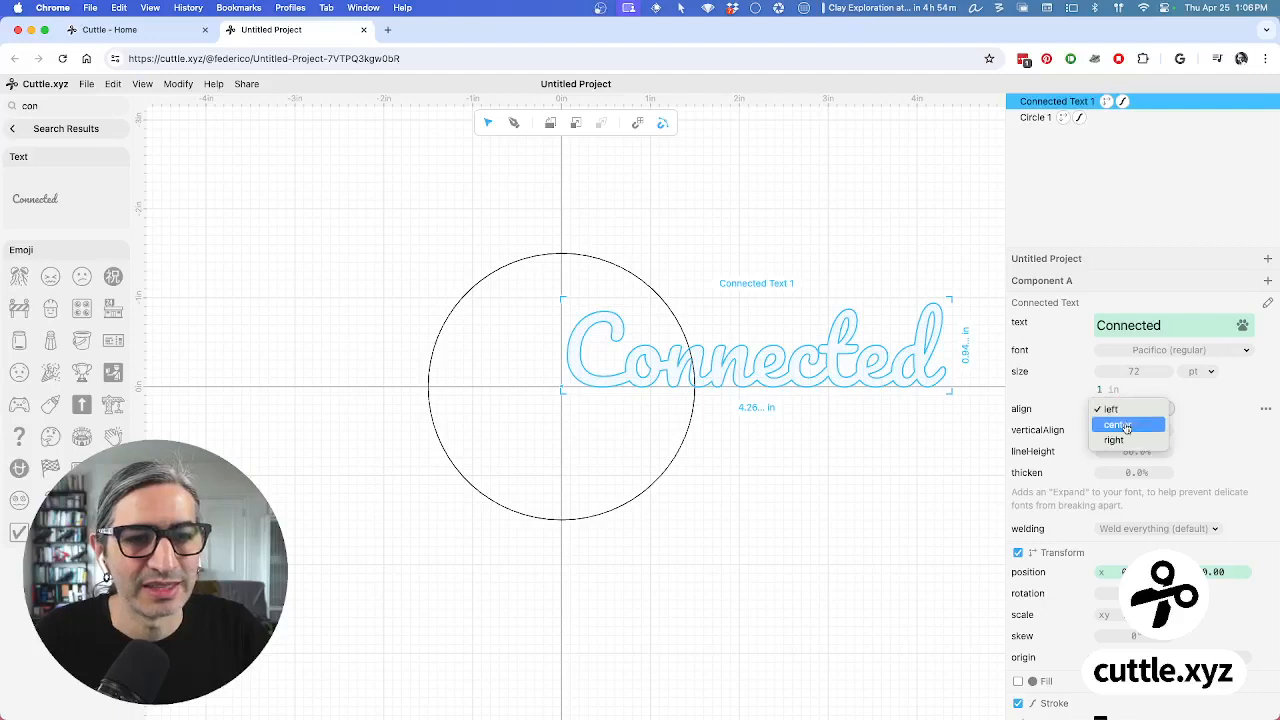
{"action": "left_click", "coordinate": [1127, 425]}
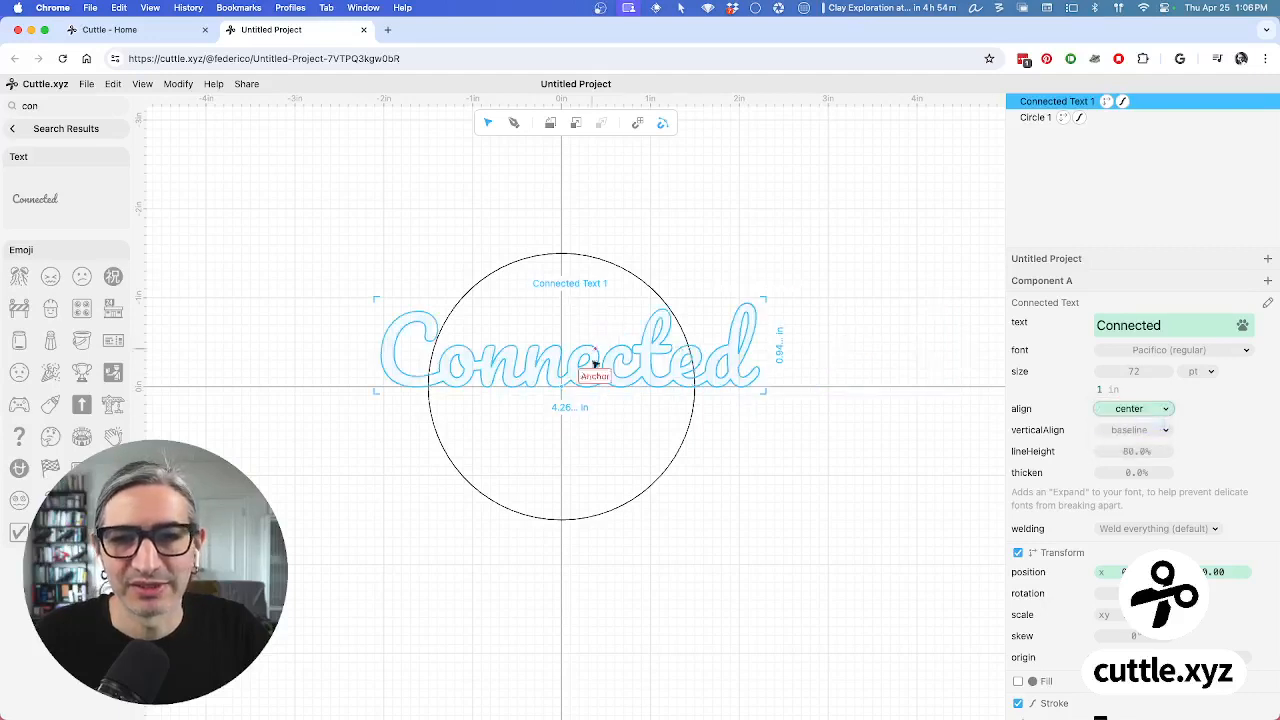
{"action": "left_click", "coordinate": [1150, 435]}
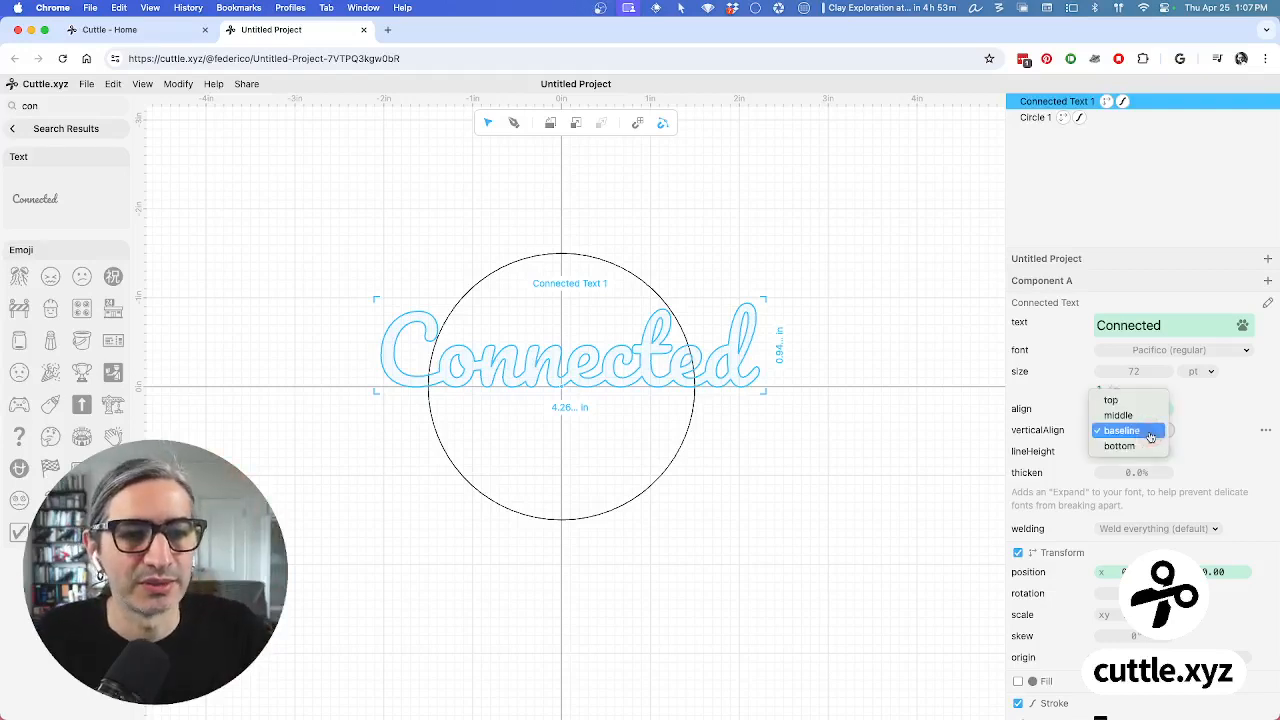
{"action": "left_click", "coordinate": [1122, 415]}
{"action": "left_click", "coordinate": [834, 423]}
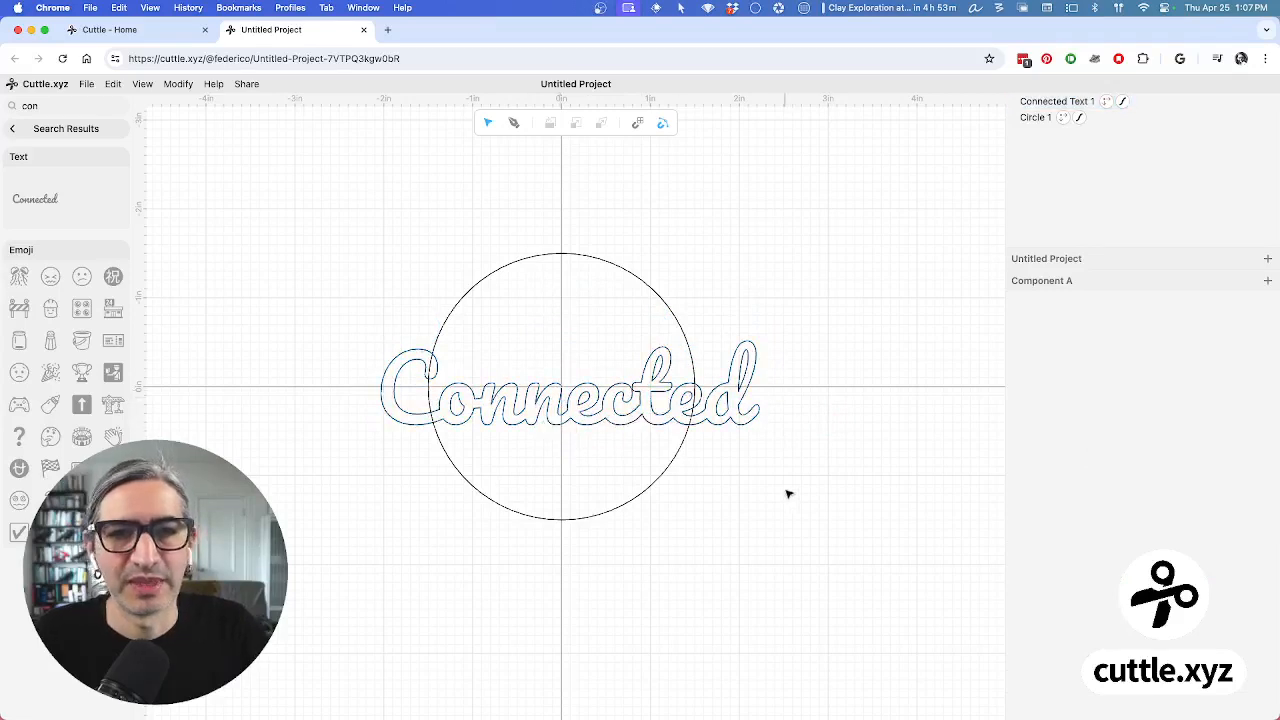
Replace the connected text's wording with a person's first name
{"action": "left_click", "coordinate": [744, 428]}
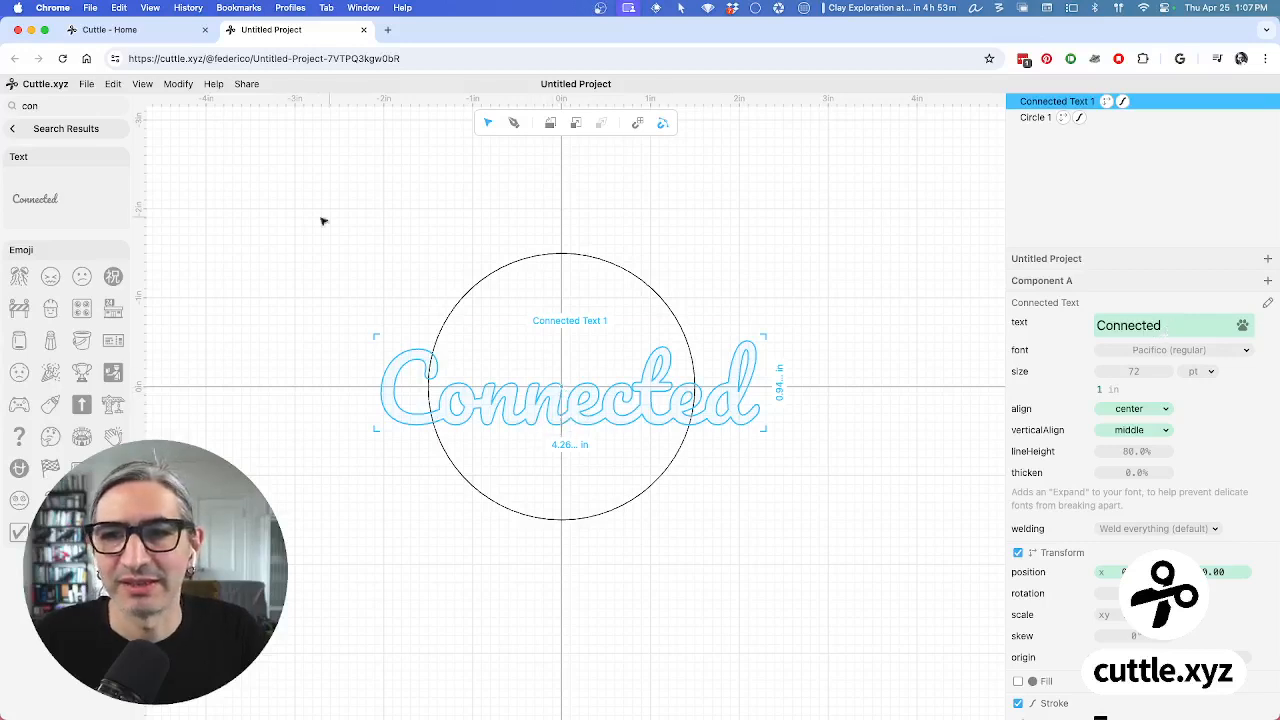
{"action": "left_click_drag", "start_coordinate": [1183, 327], "coordinate": [1094, 331]}
{"action": "type", "text": "Federico"}
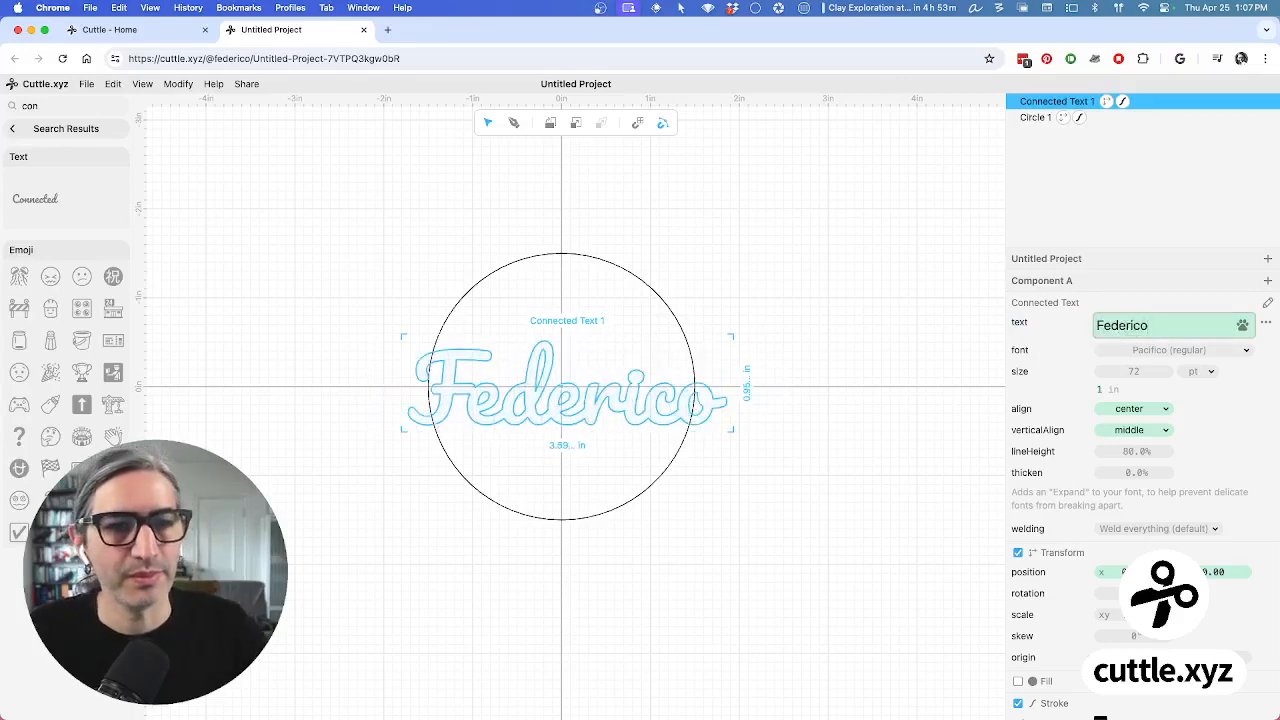
{"action": "left_click", "coordinate": [946, 394]}
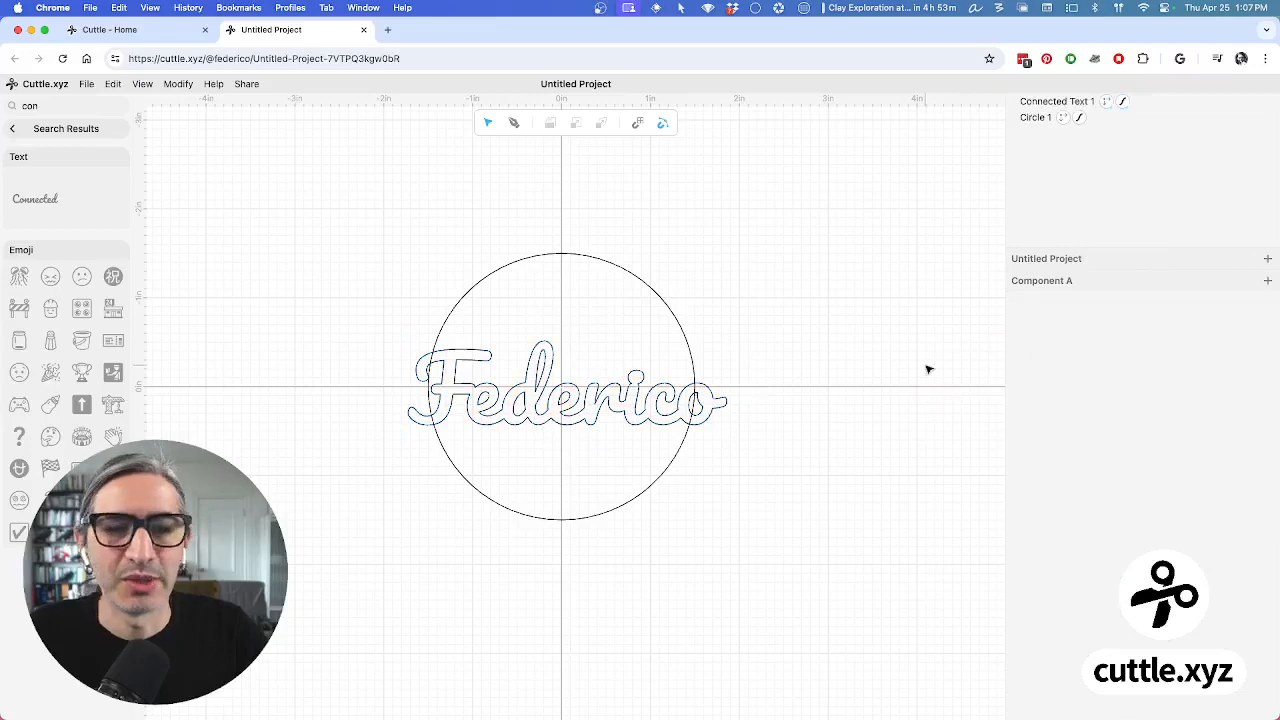
Extract the connected text's text value as a parameter of Component A
{"action": "left_click", "coordinate": [596, 393]}
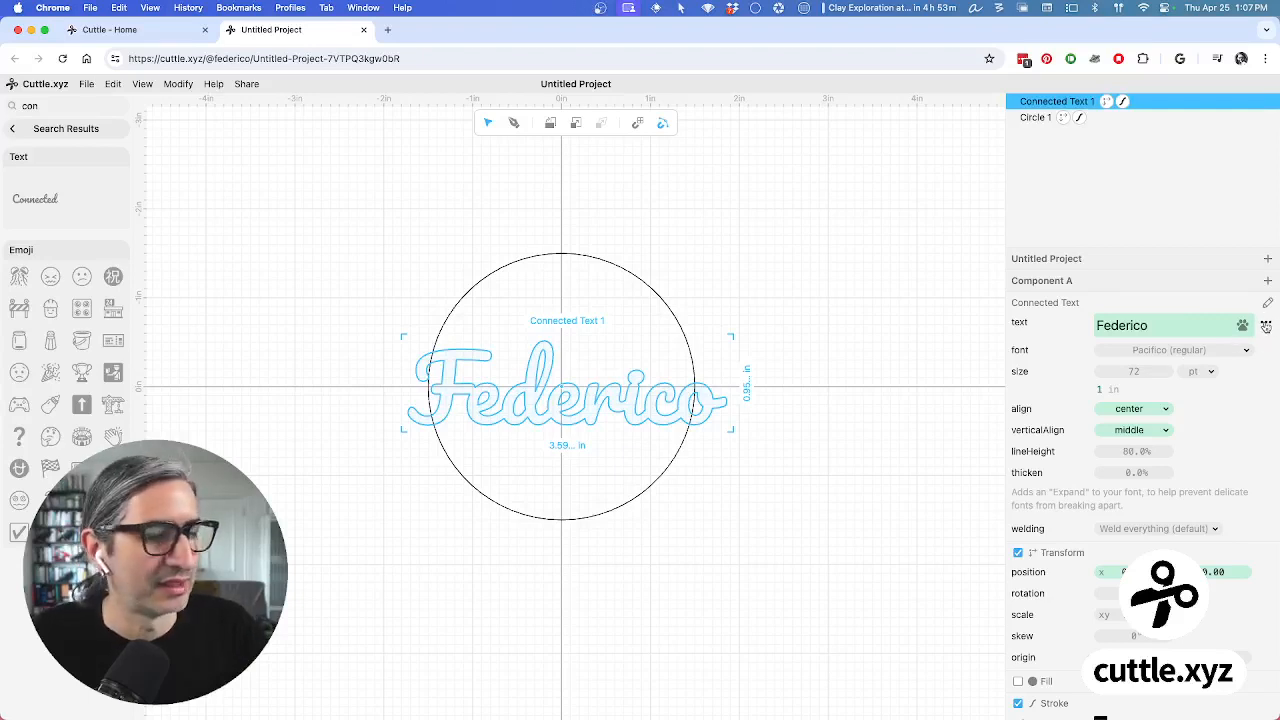
{"action": "left_click", "coordinate": [1266, 328]}
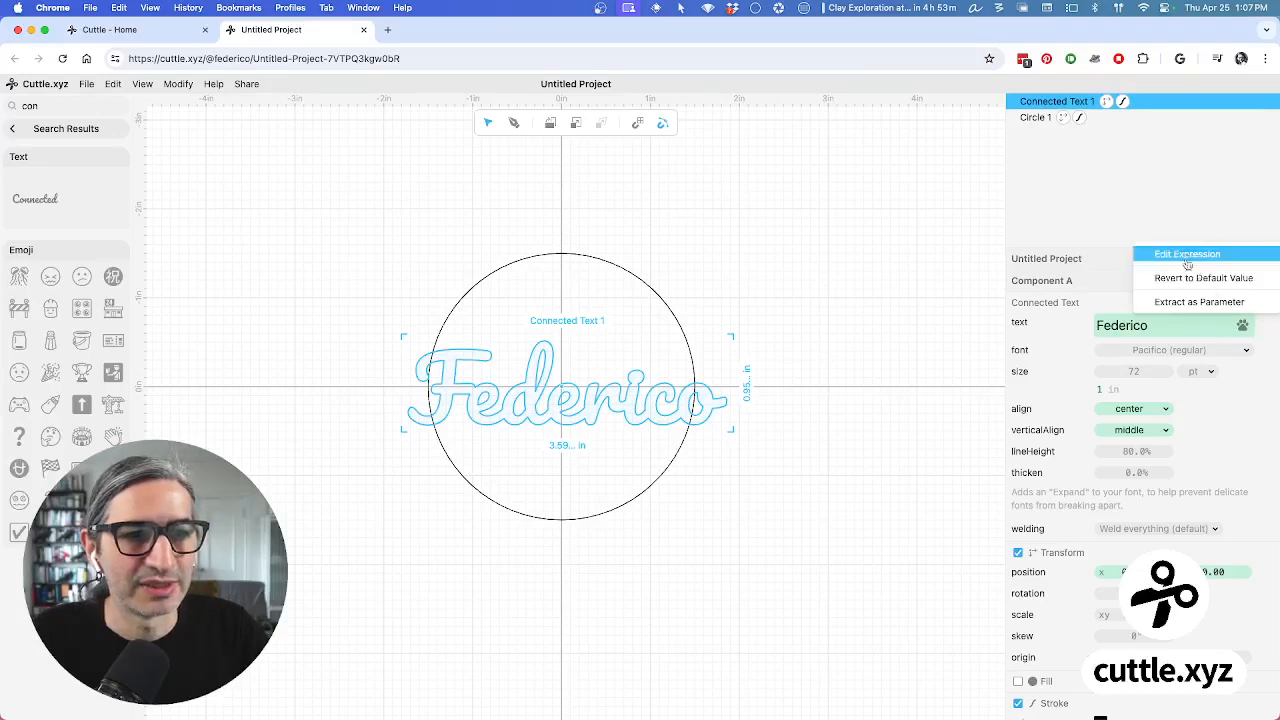
{"action": "left_click", "coordinate": [1180, 302]}
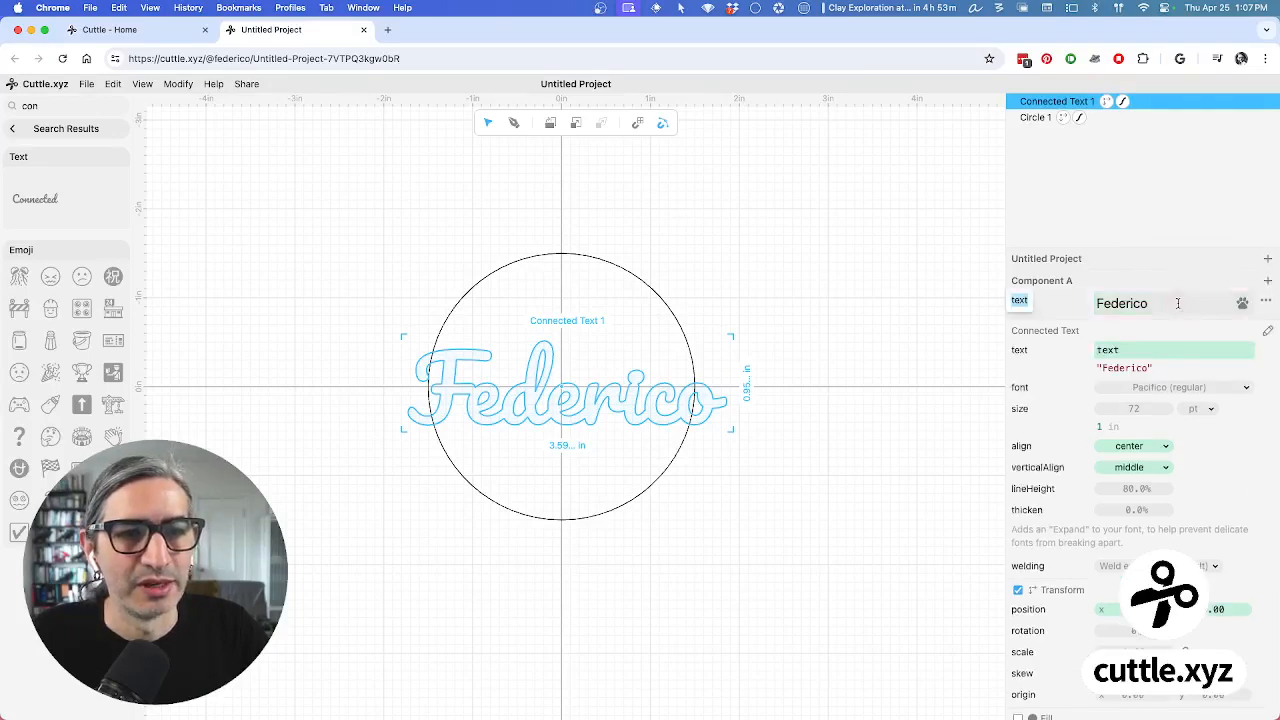
{"action": "left_click", "coordinate": [874, 361]}
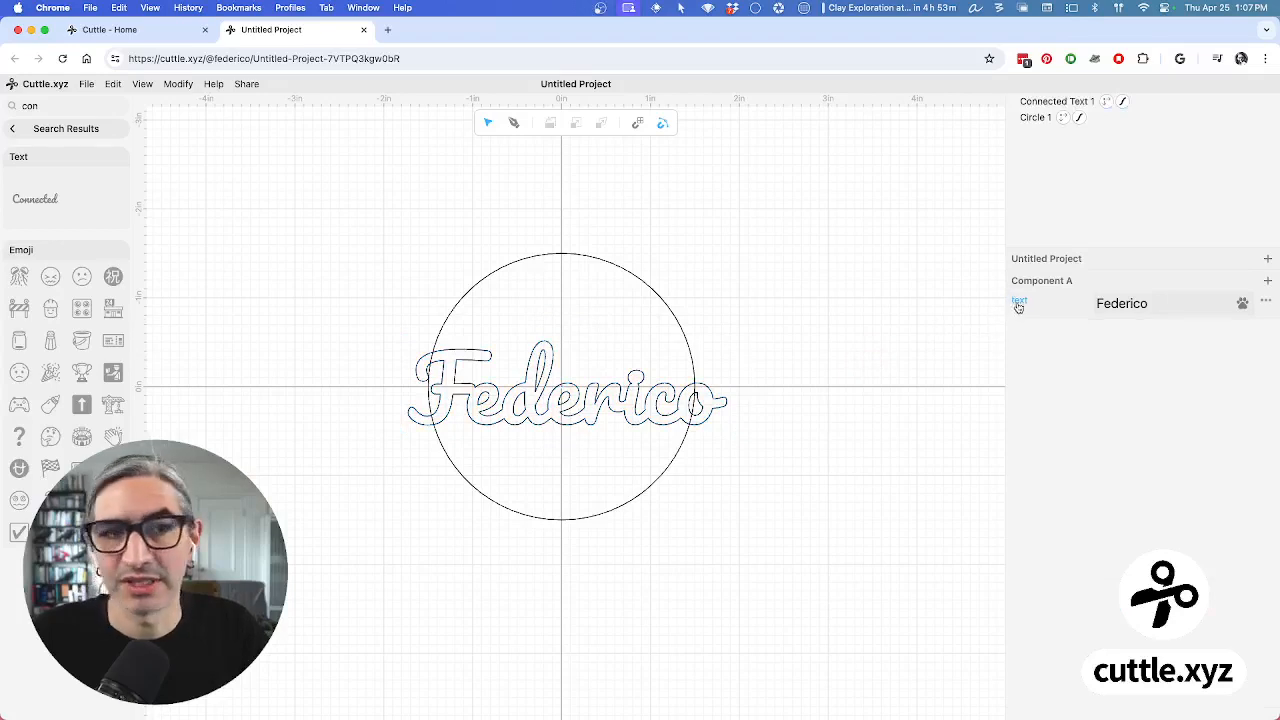
Widen the parameter area and rename Component A's text parameter to "name"
{"action": "left_click_drag", "start_coordinate": [1006, 300], "coordinate": [971, 306]}
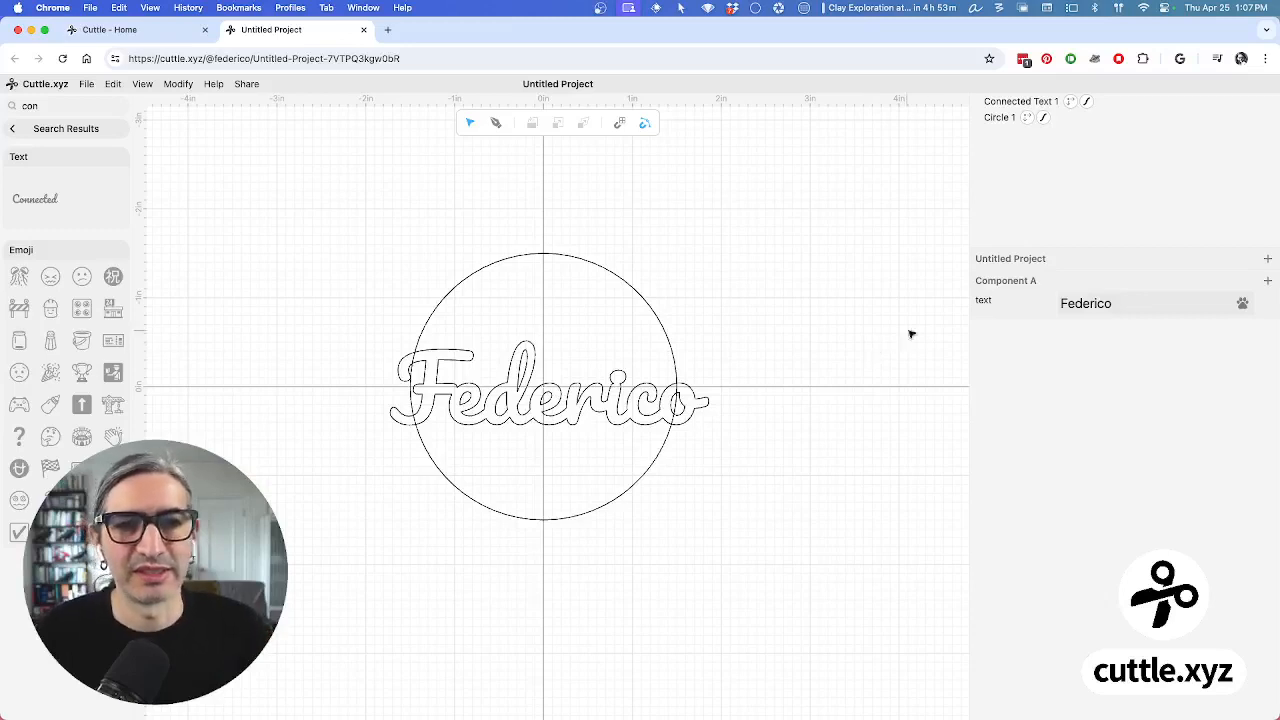
{"action": "double_click", "coordinate": [984, 301]}
{"action": "type", "text": "N"}
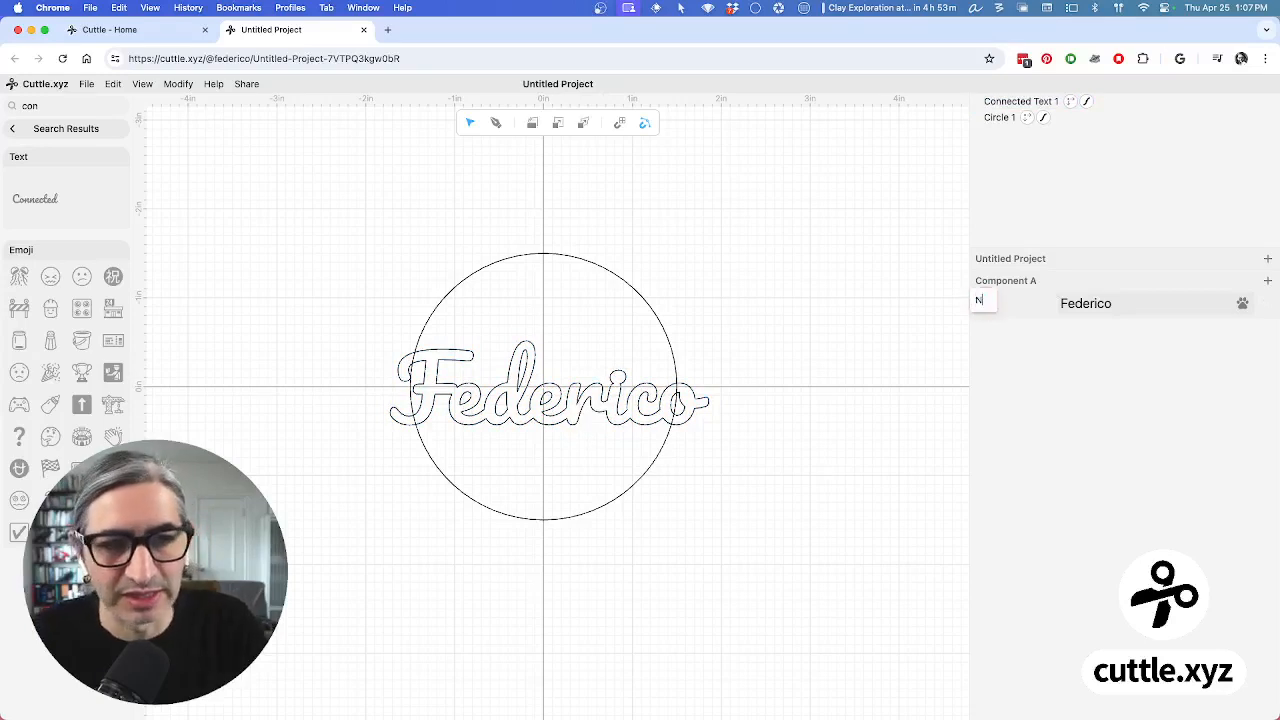
{"action": "type", "text": "ame"}
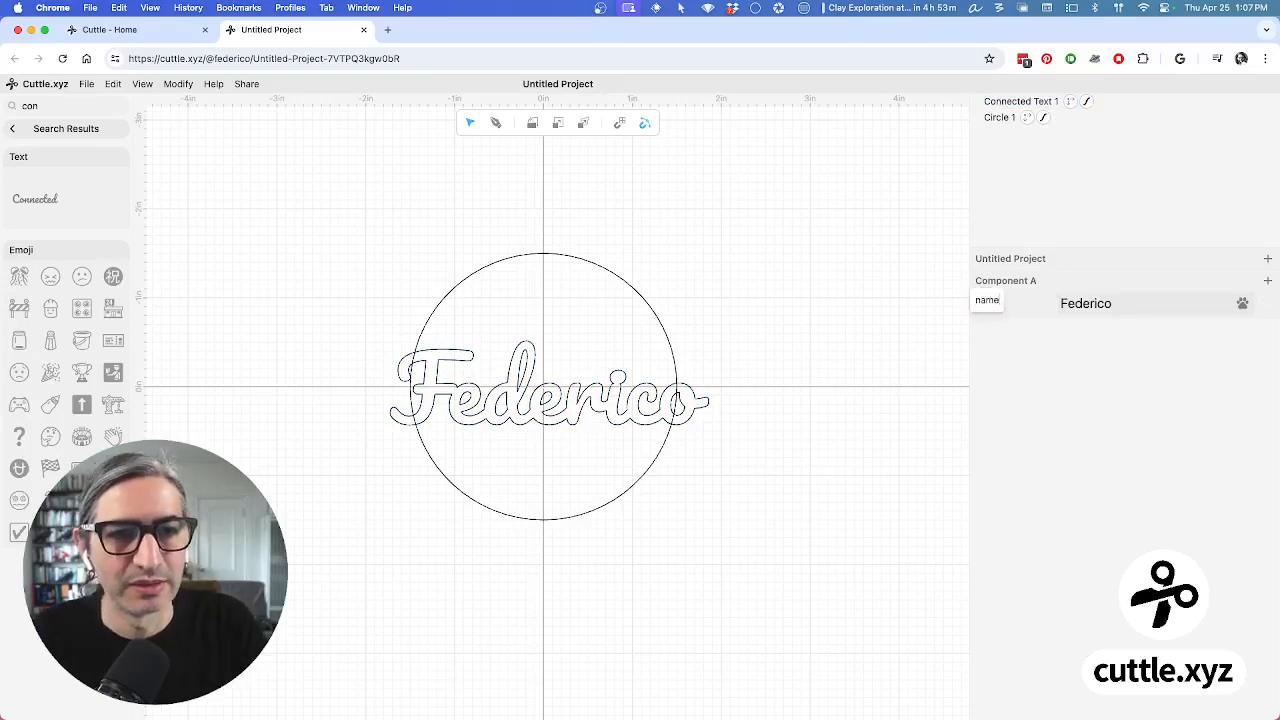
{"action": "left_click", "coordinate": [855, 337]}
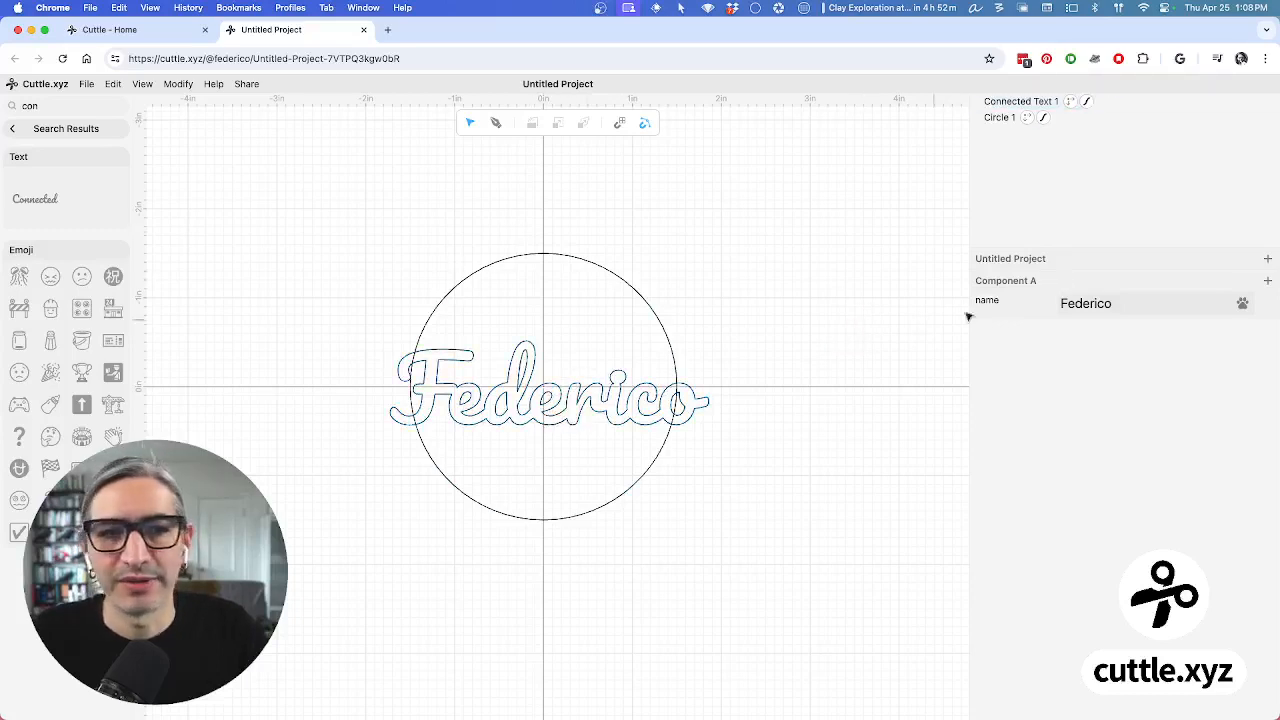
Try other entries in the name parameter and leave a different five-letter name in it
{"action": "double_click", "coordinate": [1126, 304]}
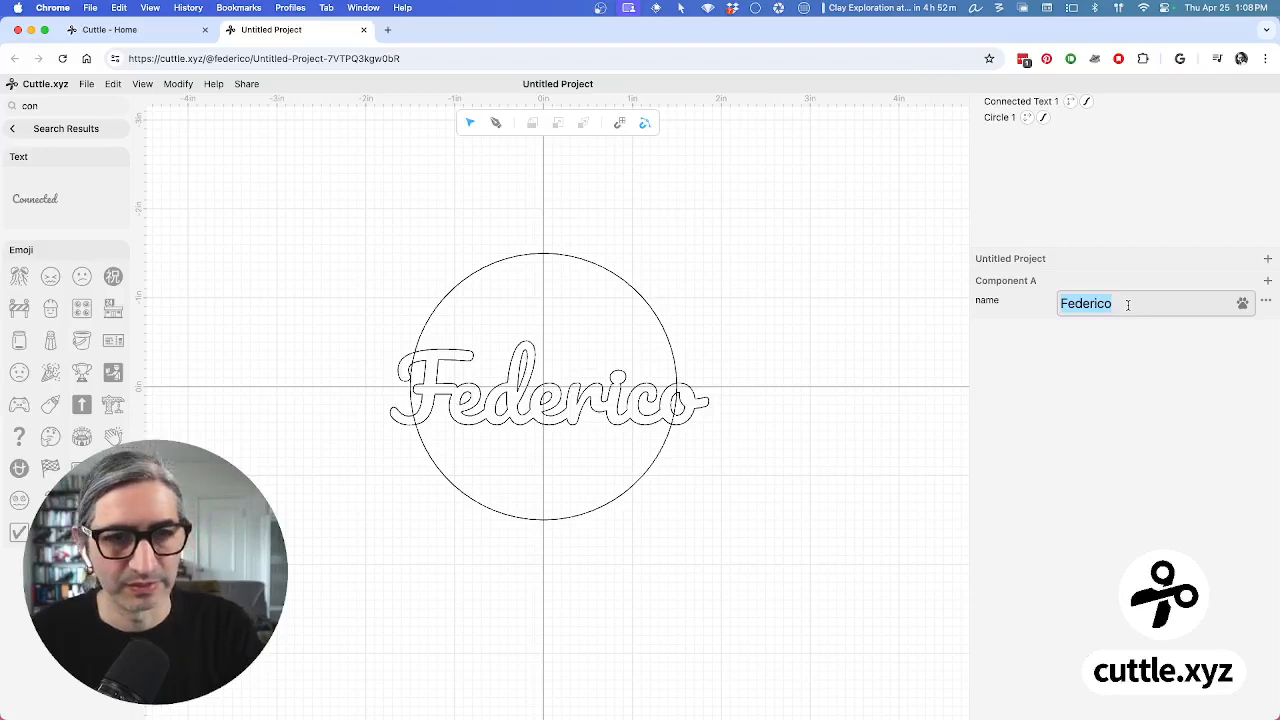
{"action": "type", "text": "Toby"}
{"action": "key", "text": "BackSpace"}
{"action": "key", "text": "BackSpace"}
{"action": "key", "text": "BackSpace"}
{"action": "key", "text": "BackSpace"}
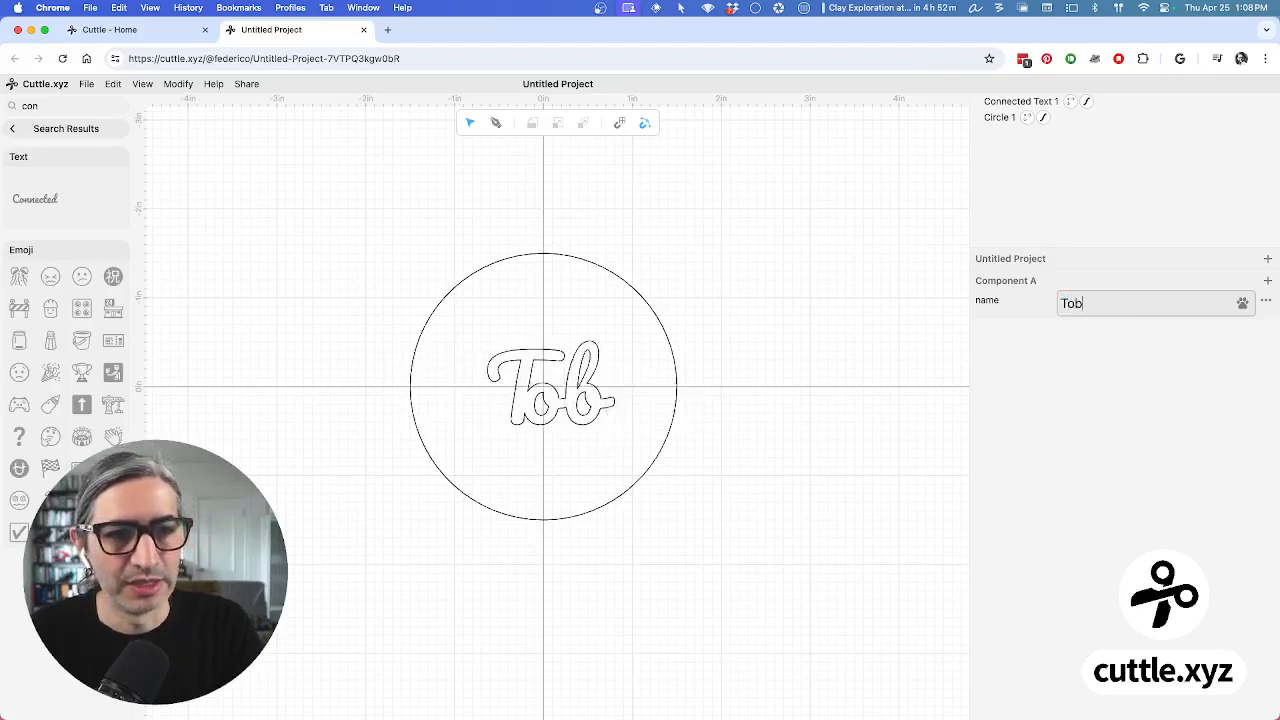
{"action": "type", "text": "Mokey"}
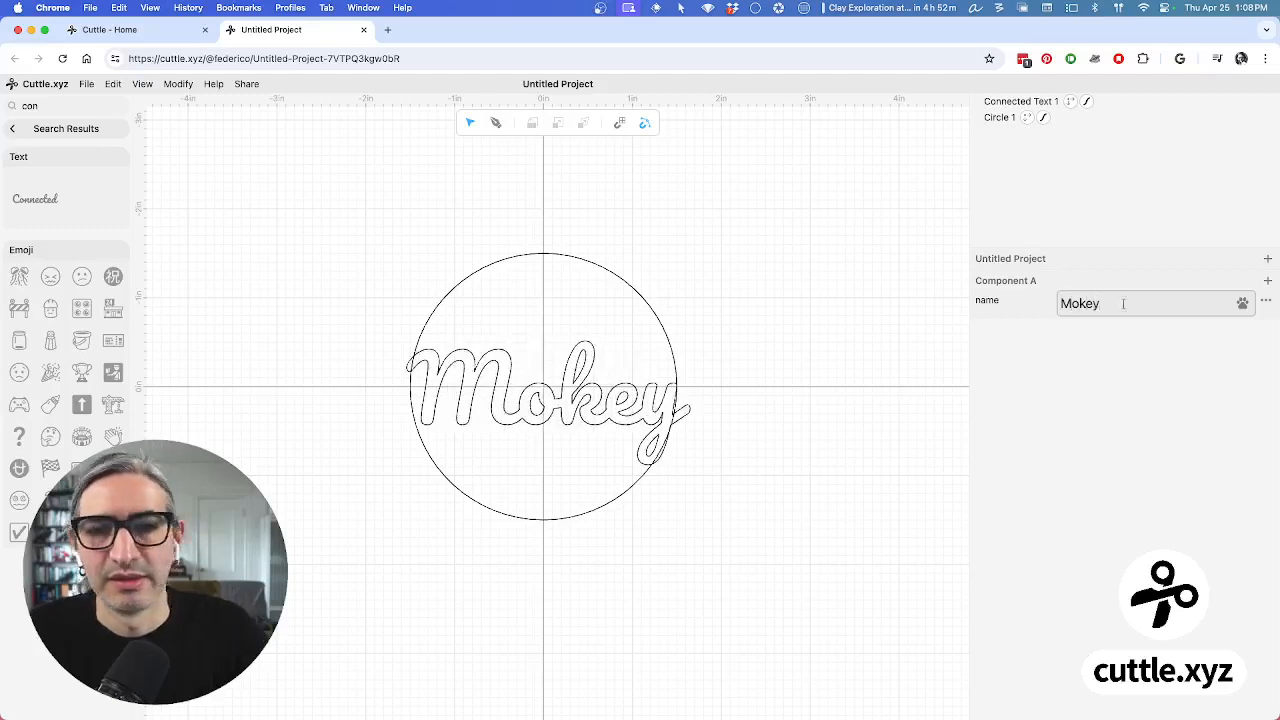
{"action": "left_click", "coordinate": [768, 304]}
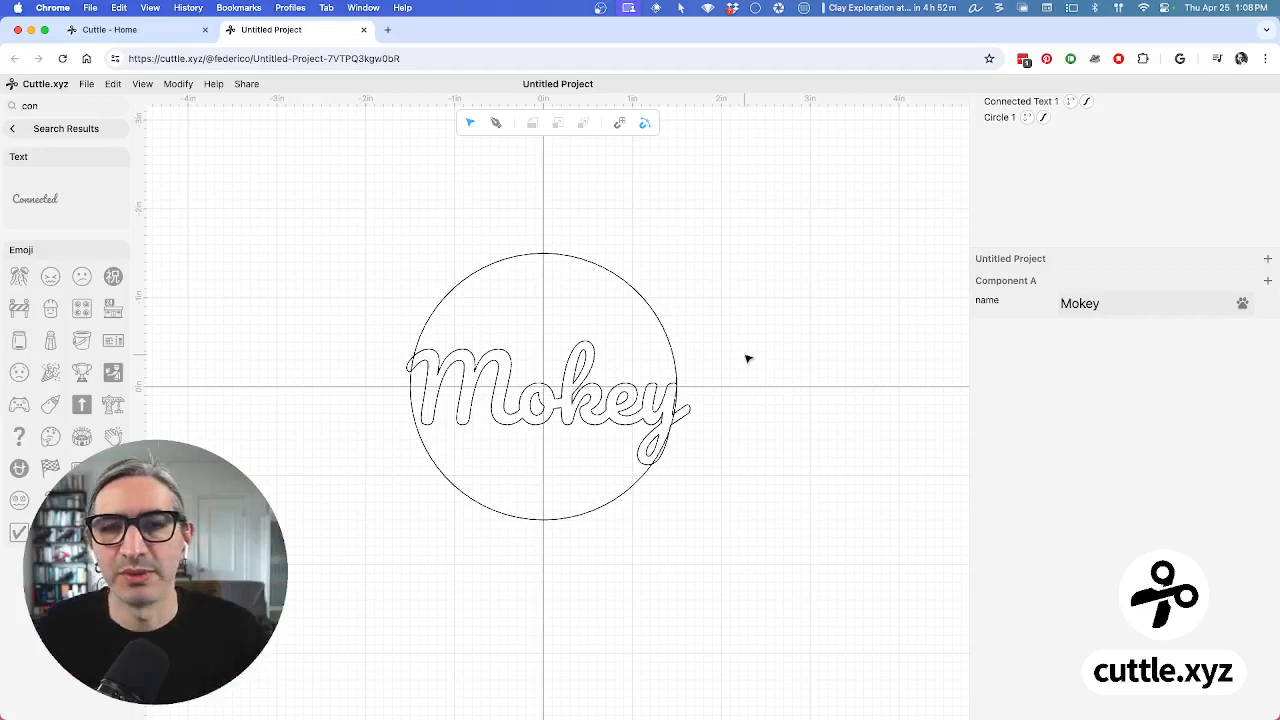
Apply Outline Stroke to the circle and increase its width until the ring measures about 3.52 in across
{"action": "left_click", "coordinate": [597, 262]}
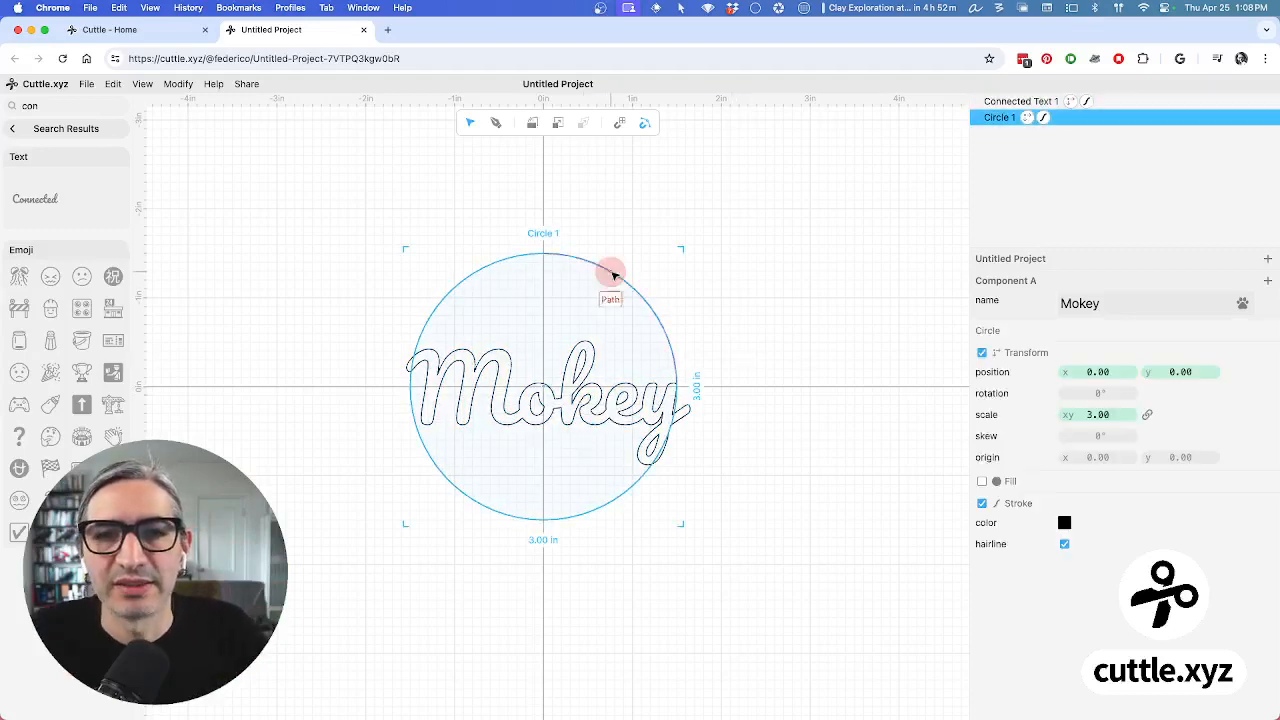
{"action": "left_click", "coordinate": [174, 85]}
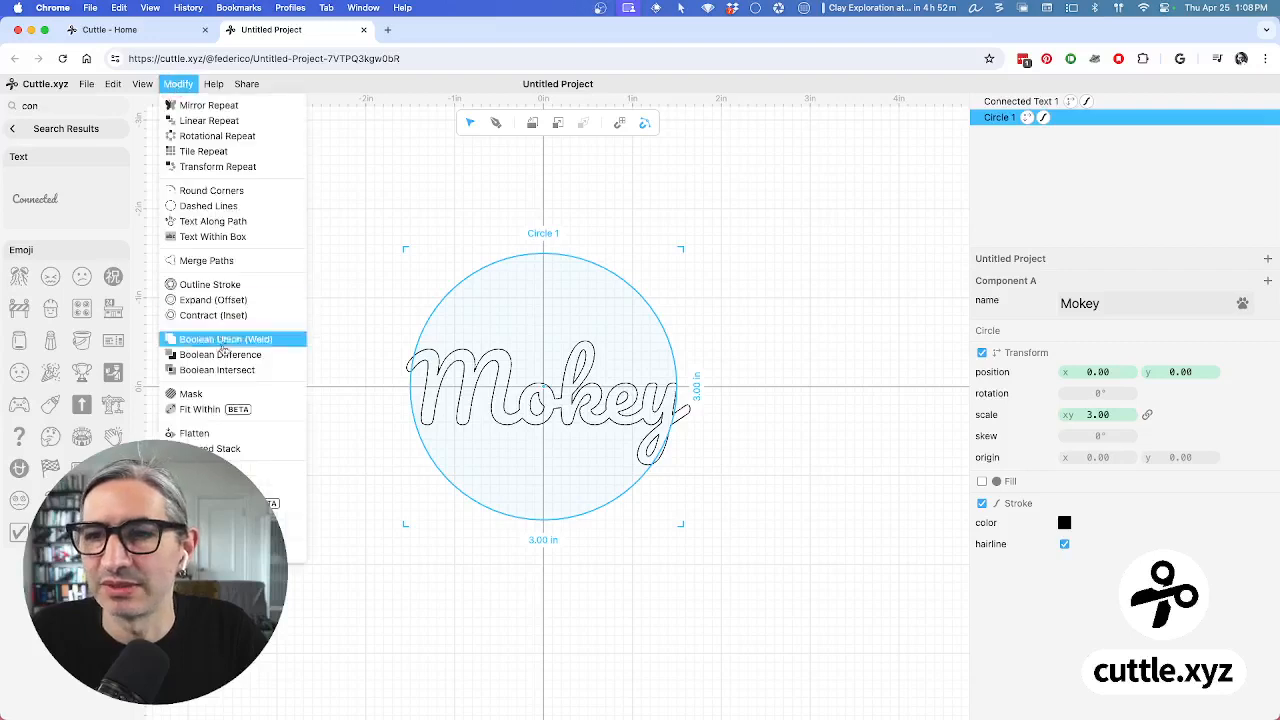
{"action": "left_click", "coordinate": [201, 287]}
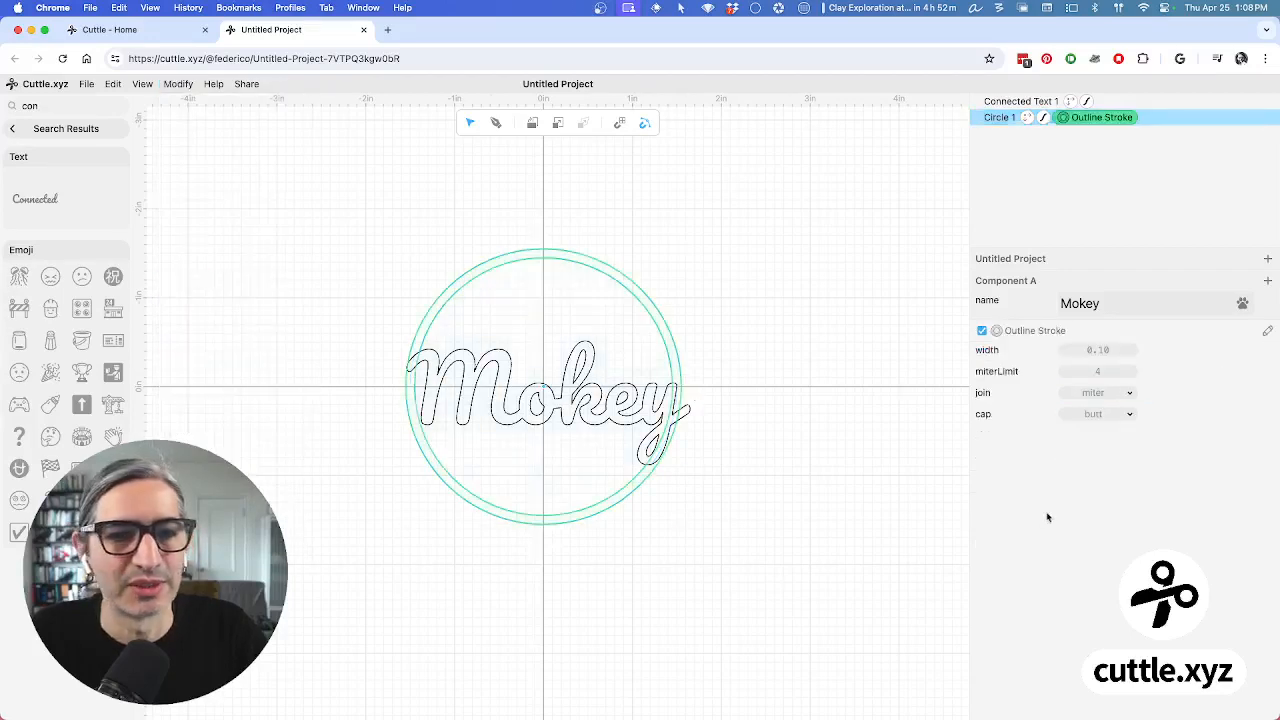
{"action": "left_click_drag", "start_coordinate": [1095, 350], "coordinate": [1186, 355]}
{"action": "left_click", "coordinate": [850, 462]}
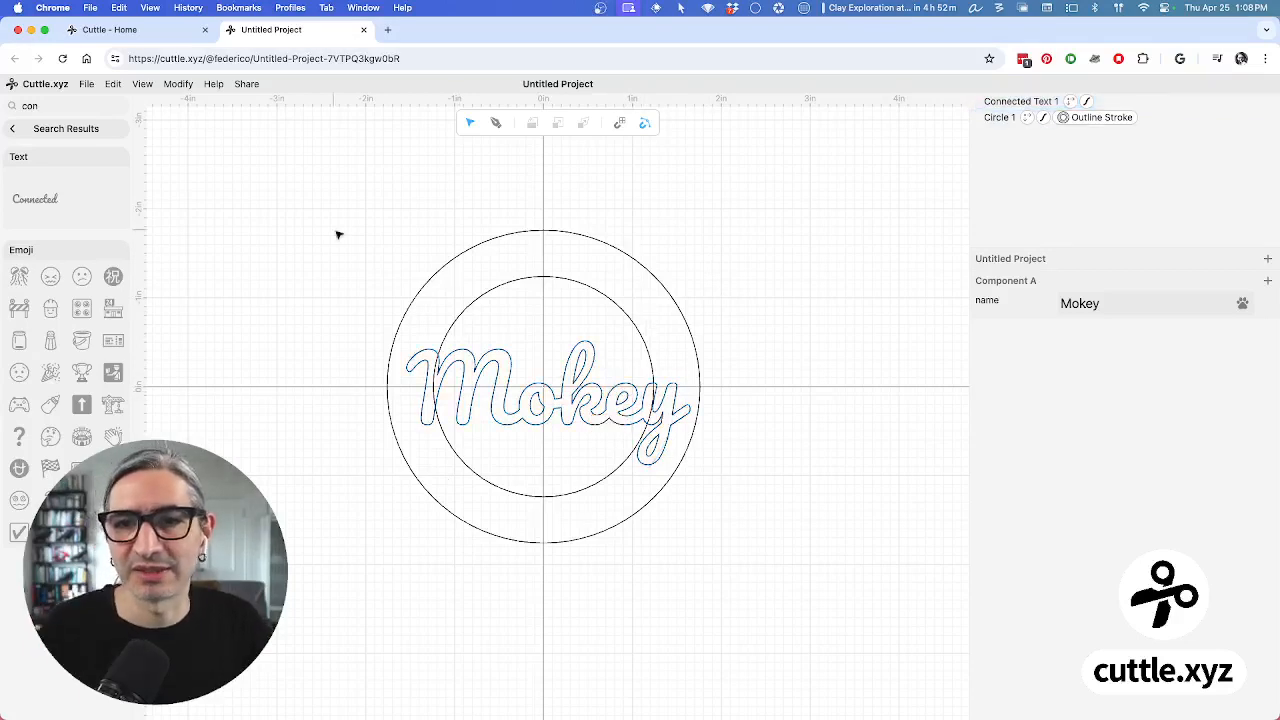
Combine the connected text and the outlined circle with the Weld And Score modifier
{"action": "scroll", "coordinate": [342, 236], "scroll_direction": "up", "scroll_amount": 1}
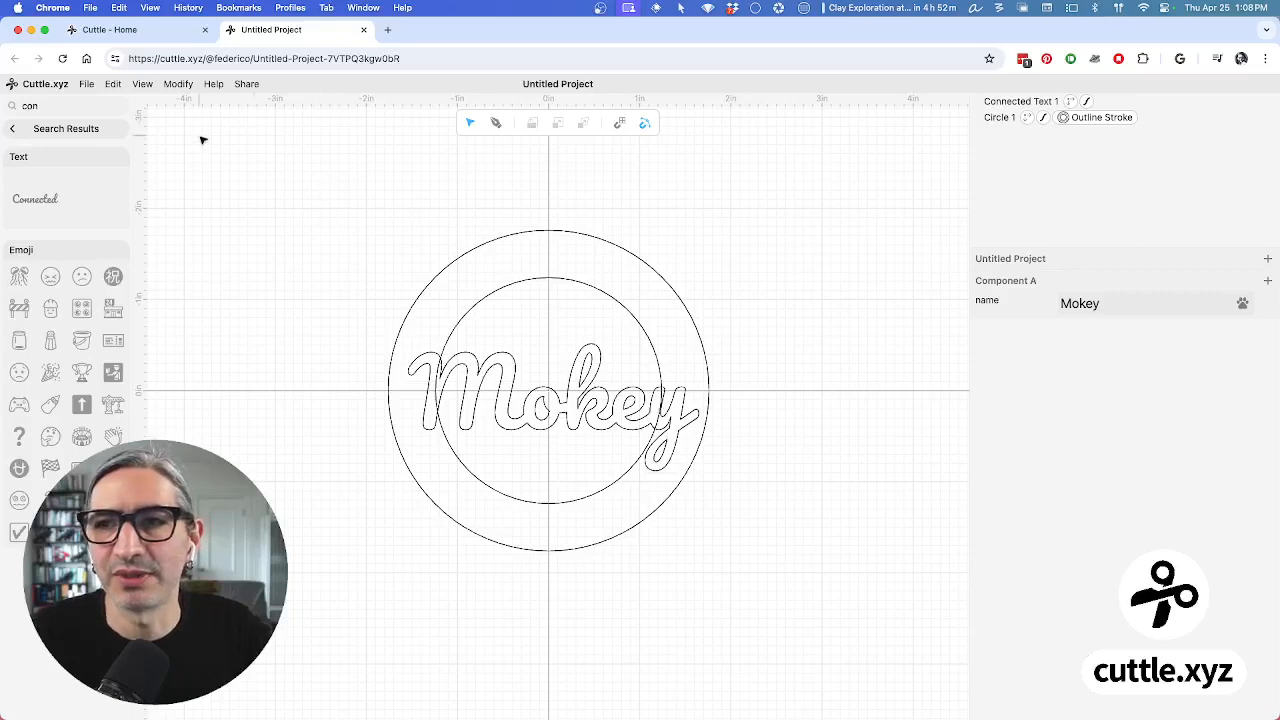
{"action": "left_click", "coordinate": [176, 84]}
{"action": "left_click", "coordinate": [400, 223]}
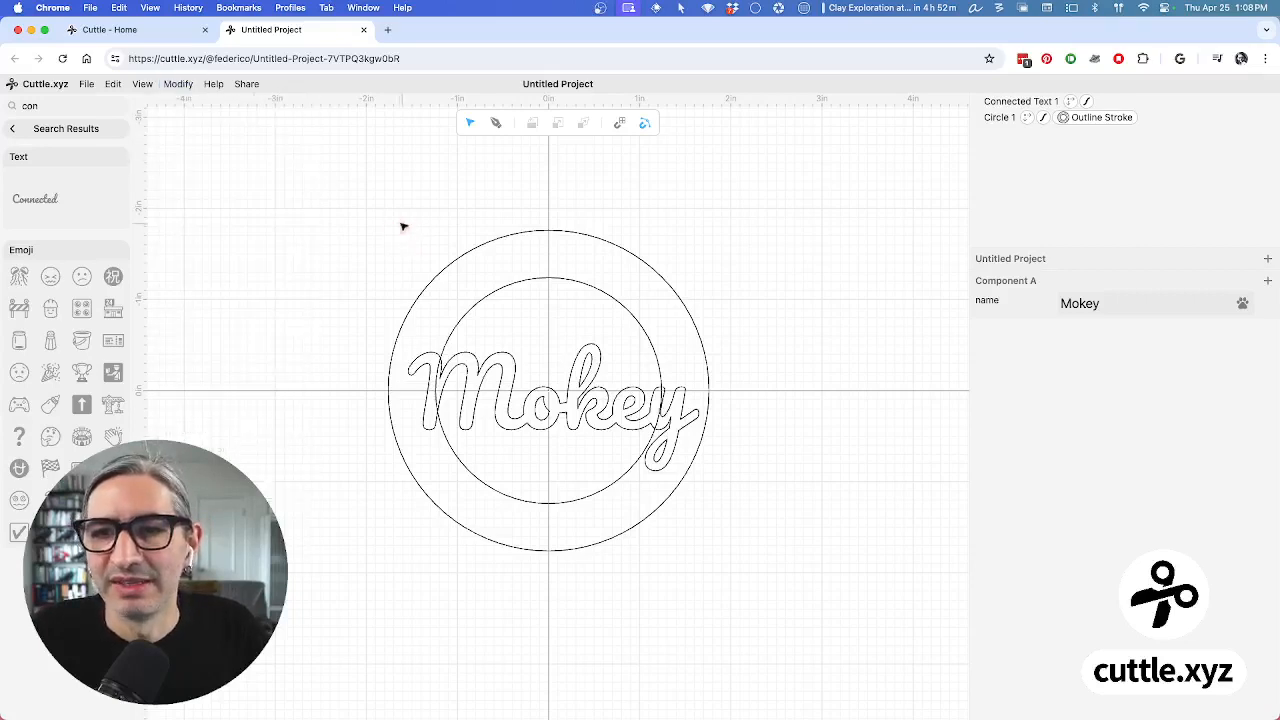
{"action": "left_click_drag", "start_coordinate": [350, 184], "coordinate": [848, 640]}
{"action": "left_click", "coordinate": [178, 84]}
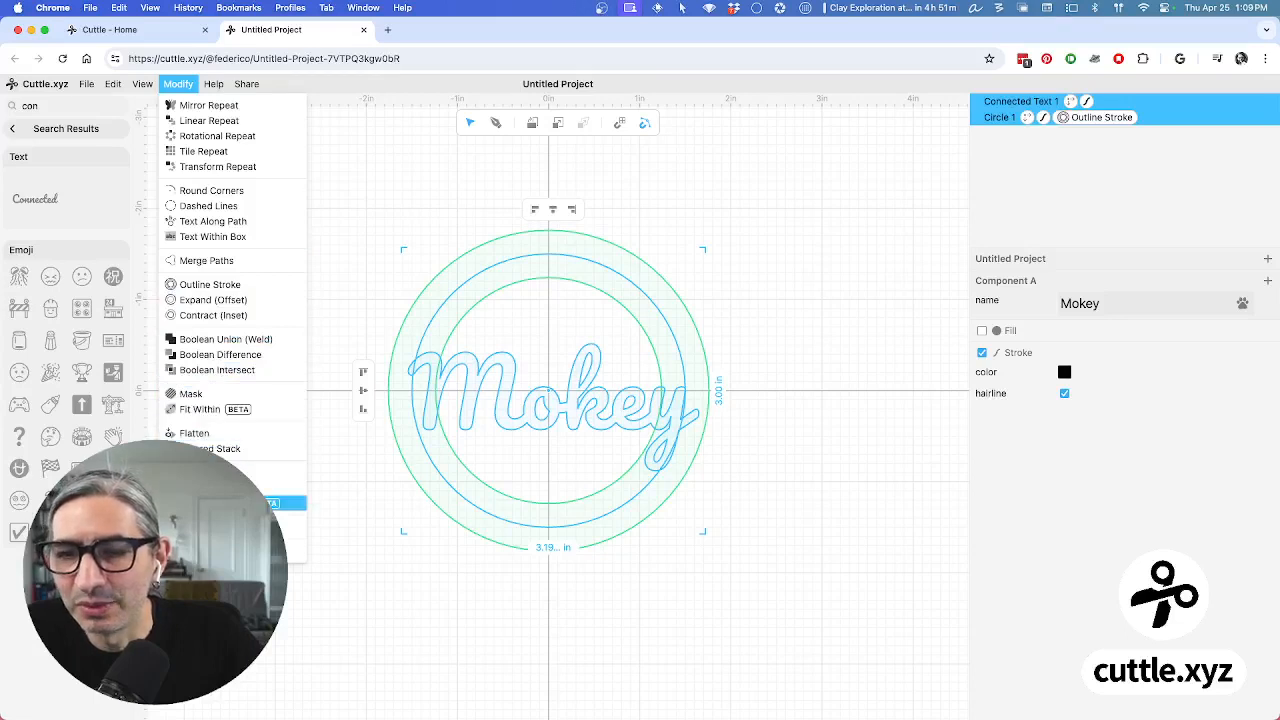
{"action": "left_click", "coordinate": [240, 503]}
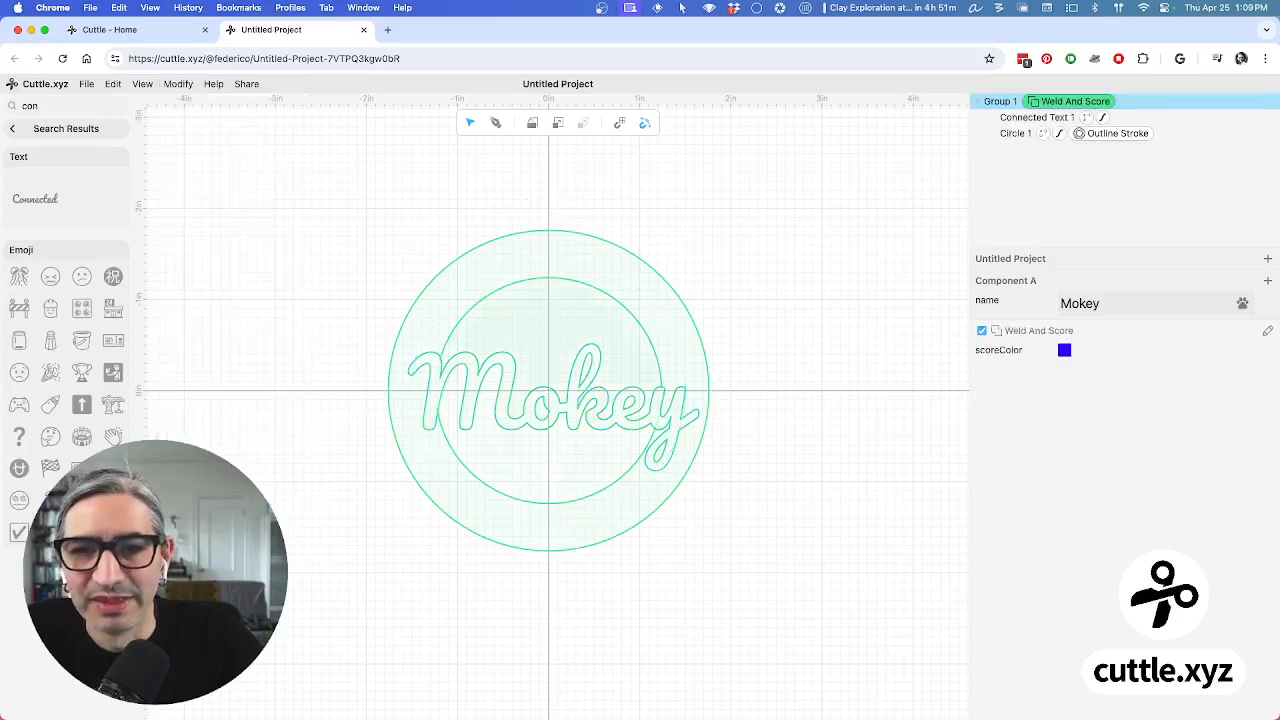
{"action": "left_click", "coordinate": [753, 474]}
{"action": "scroll", "coordinate": [754, 471], "scroll_direction": "up", "scroll_amount": 5}
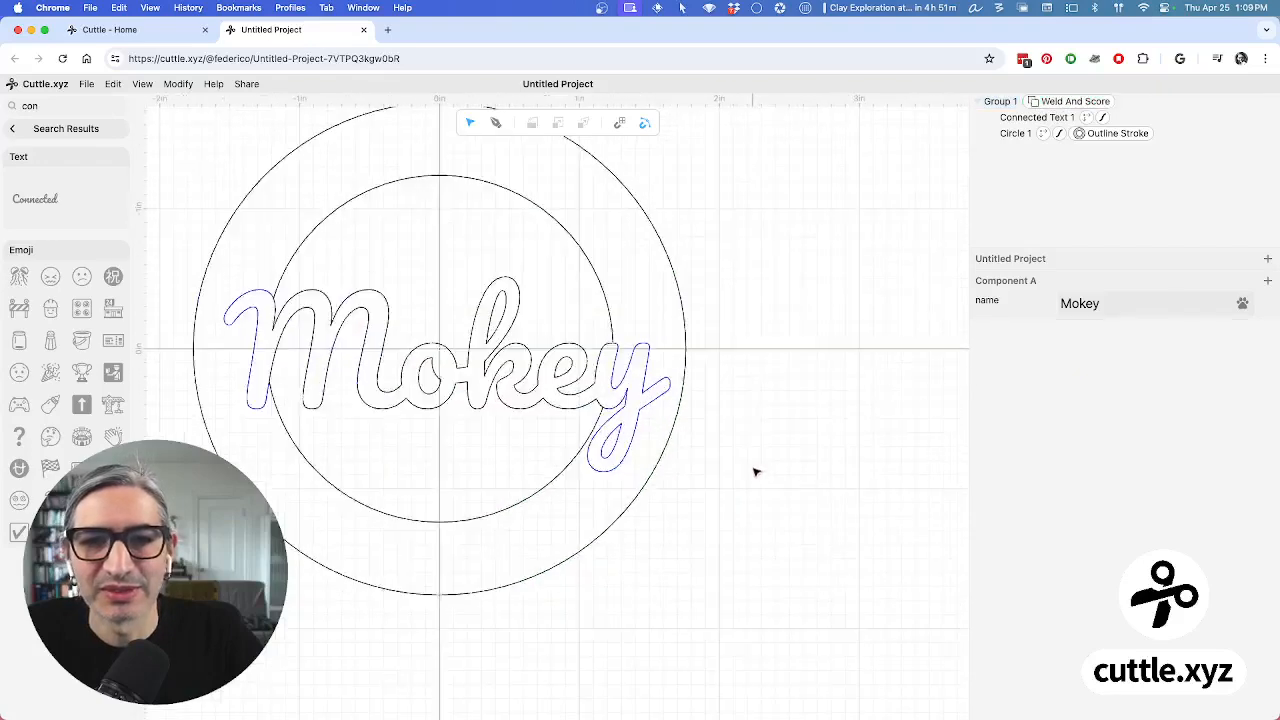
{"action": "scroll", "coordinate": [756, 418], "scroll_direction": "down", "scroll_amount": 5}
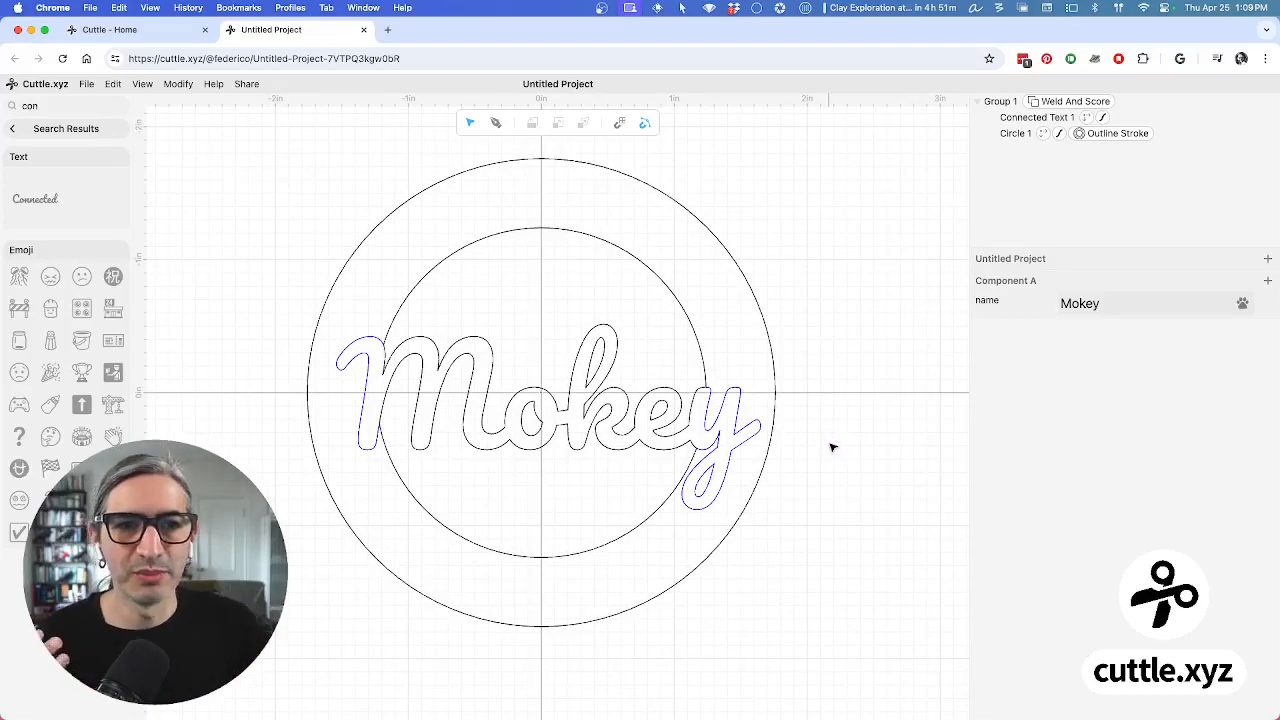
{"action": "left_click", "coordinate": [754, 286]}
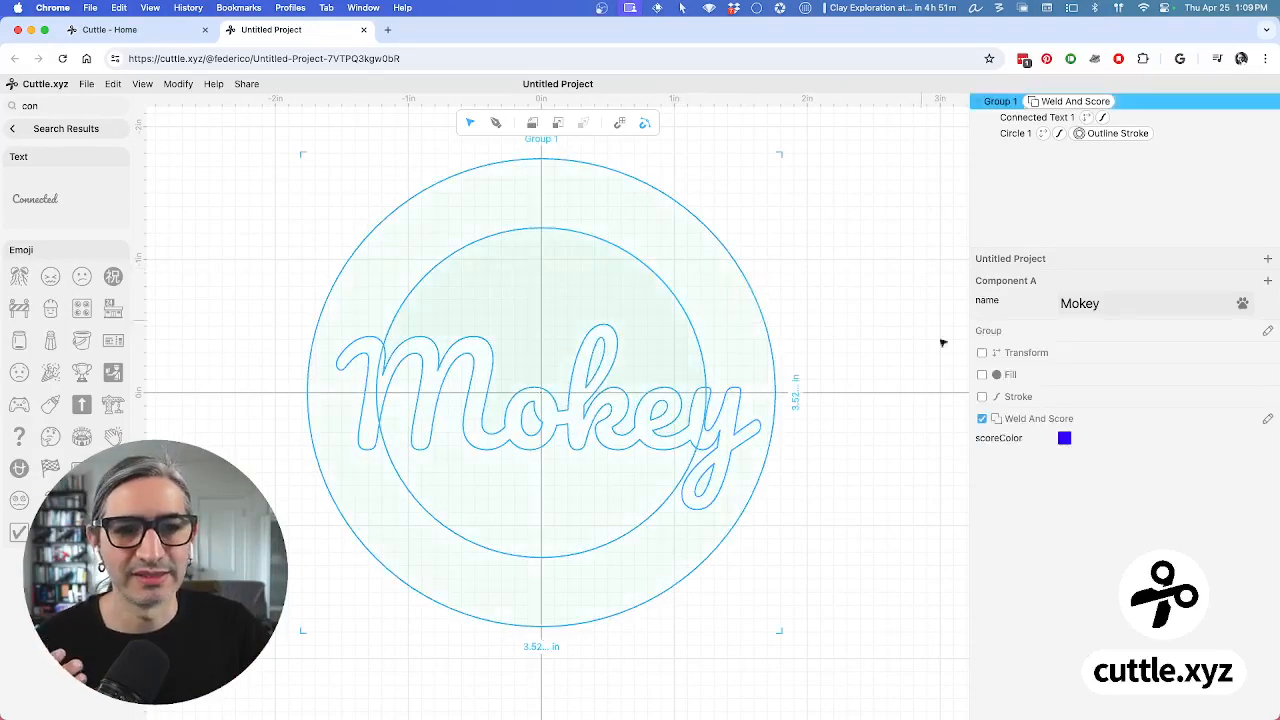
{"action": "left_click", "coordinate": [893, 440]}
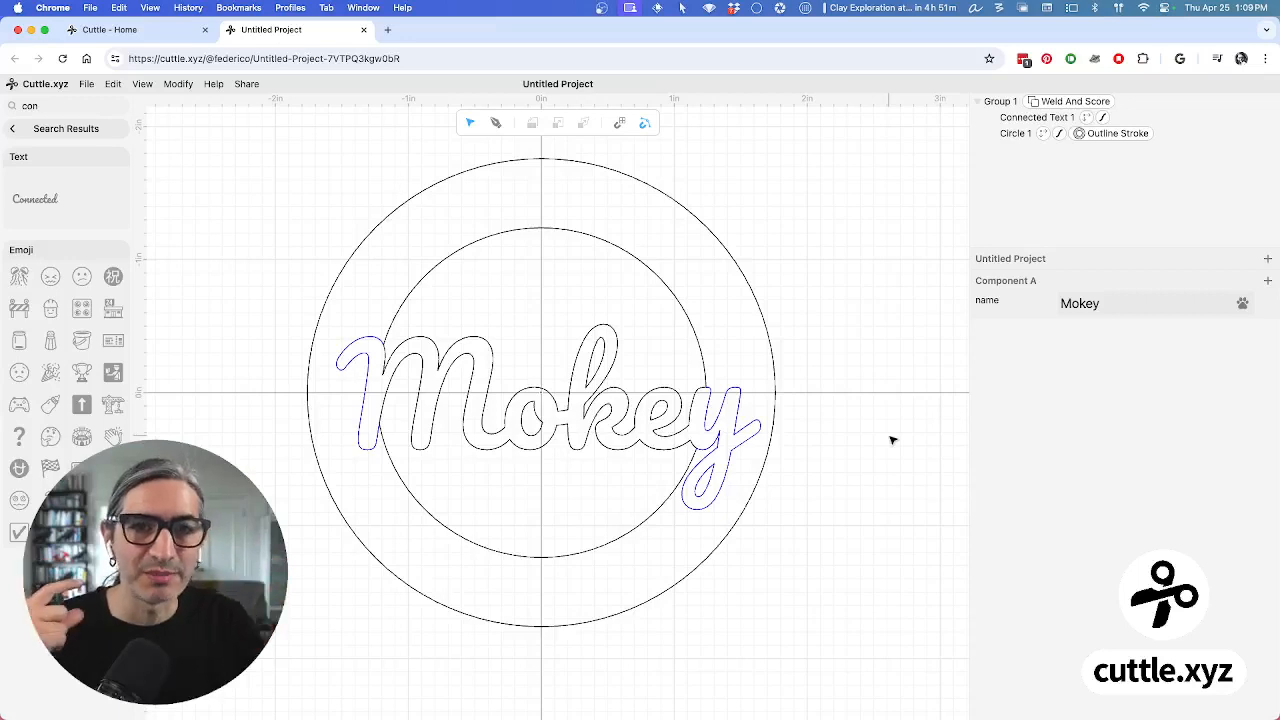
{"action": "scroll", "coordinate": [743, 380], "scroll_direction": "up", "scroll_amount": 1}
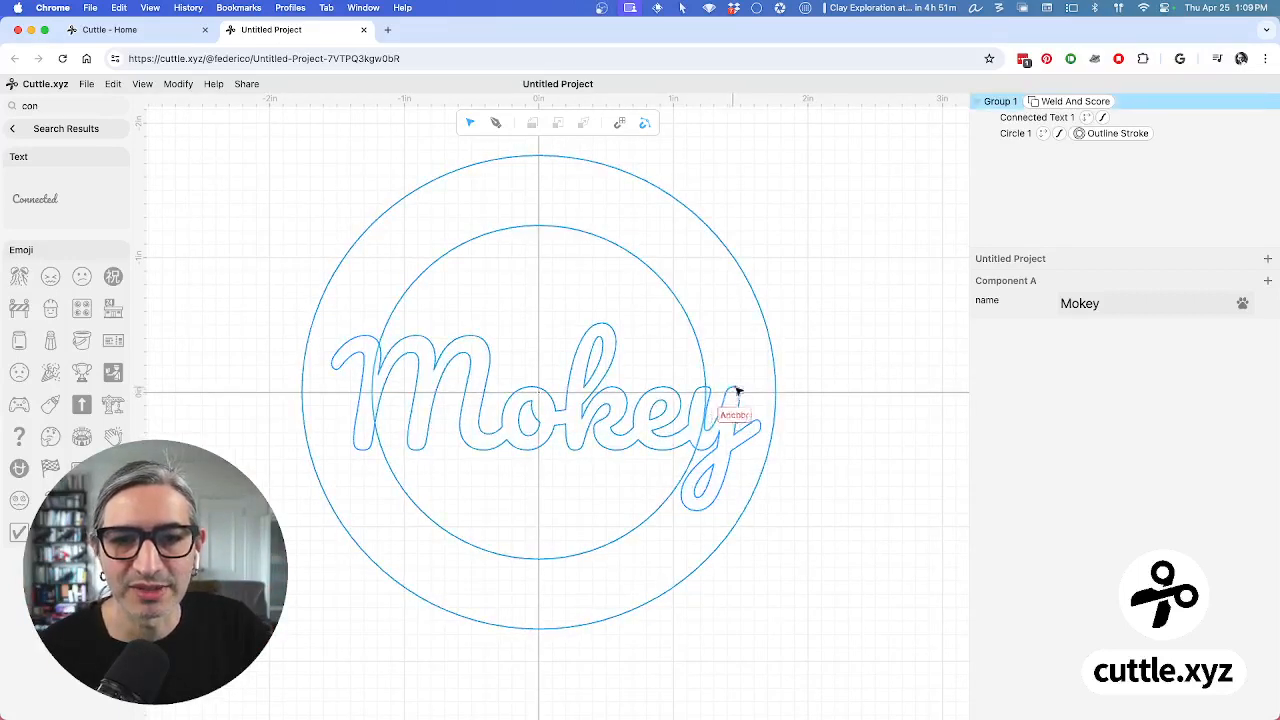
Open the project's Read Me and embed Component A in its notes as an interactive template
{"action": "scroll", "coordinate": [906, 417], "scroll_direction": "down", "scroll_amount": 1}
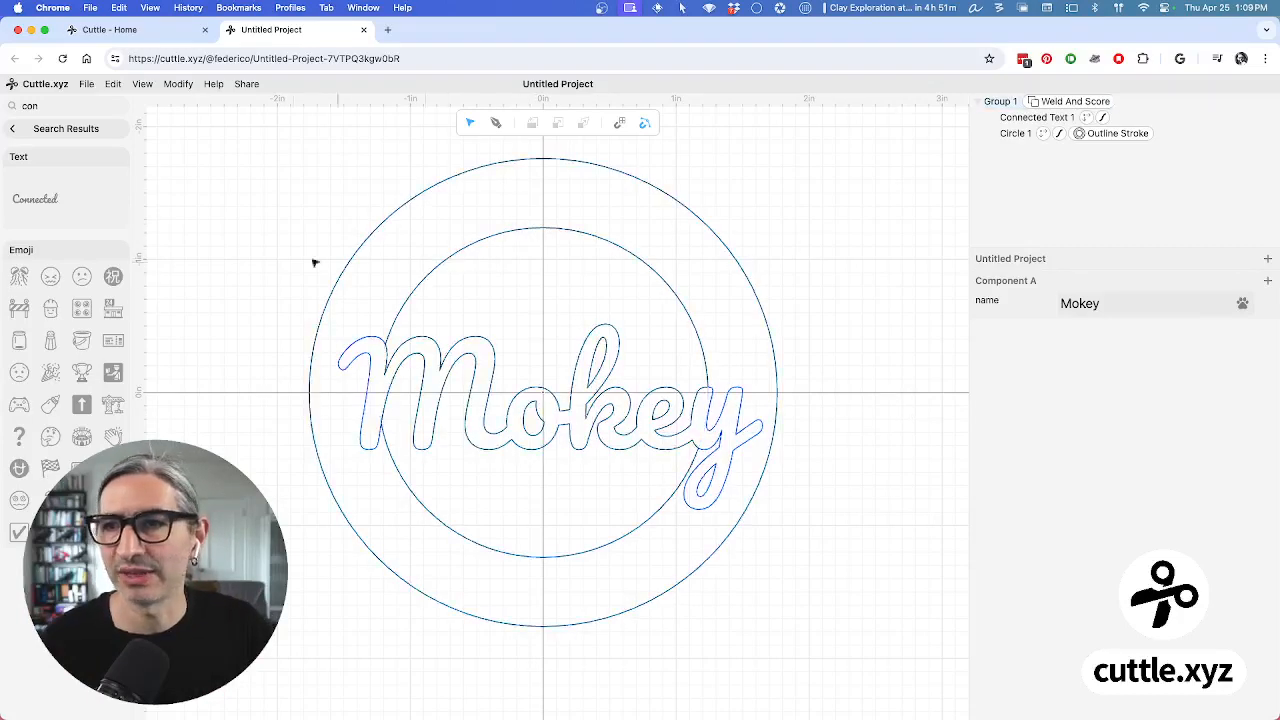
{"action": "left_click", "coordinate": [56, 130]}
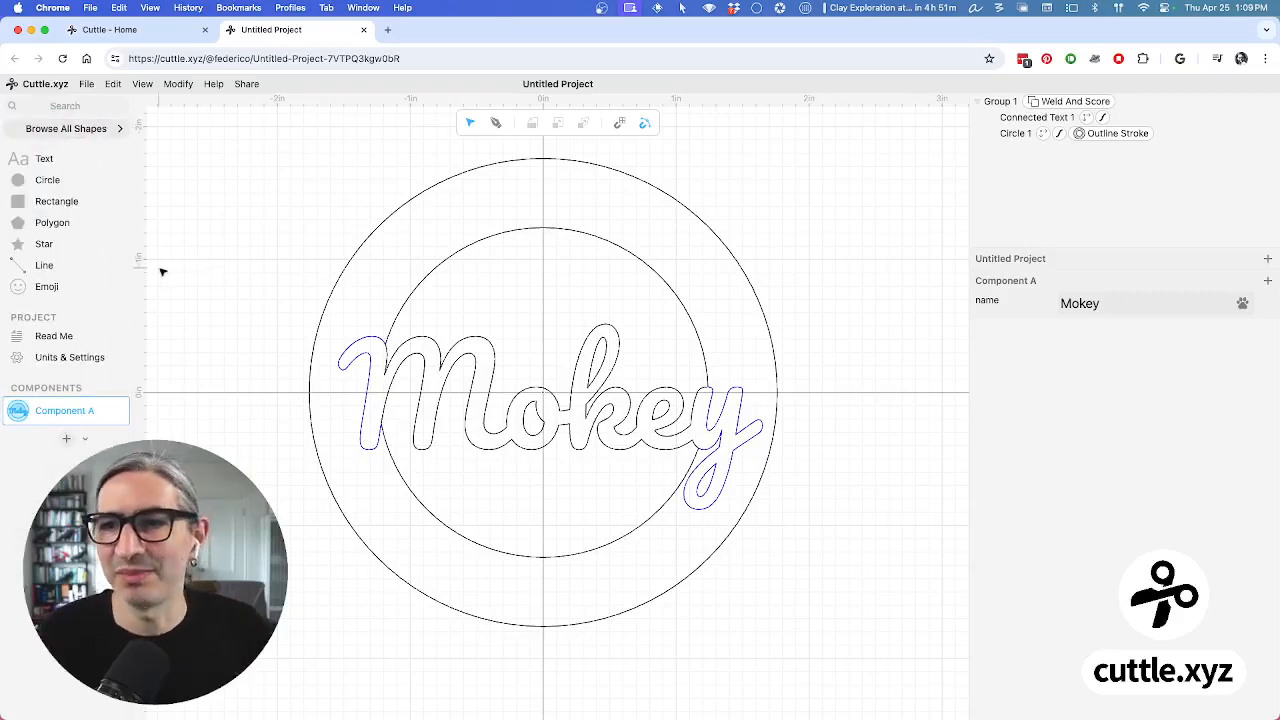
{"action": "left_click", "coordinate": [57, 337]}
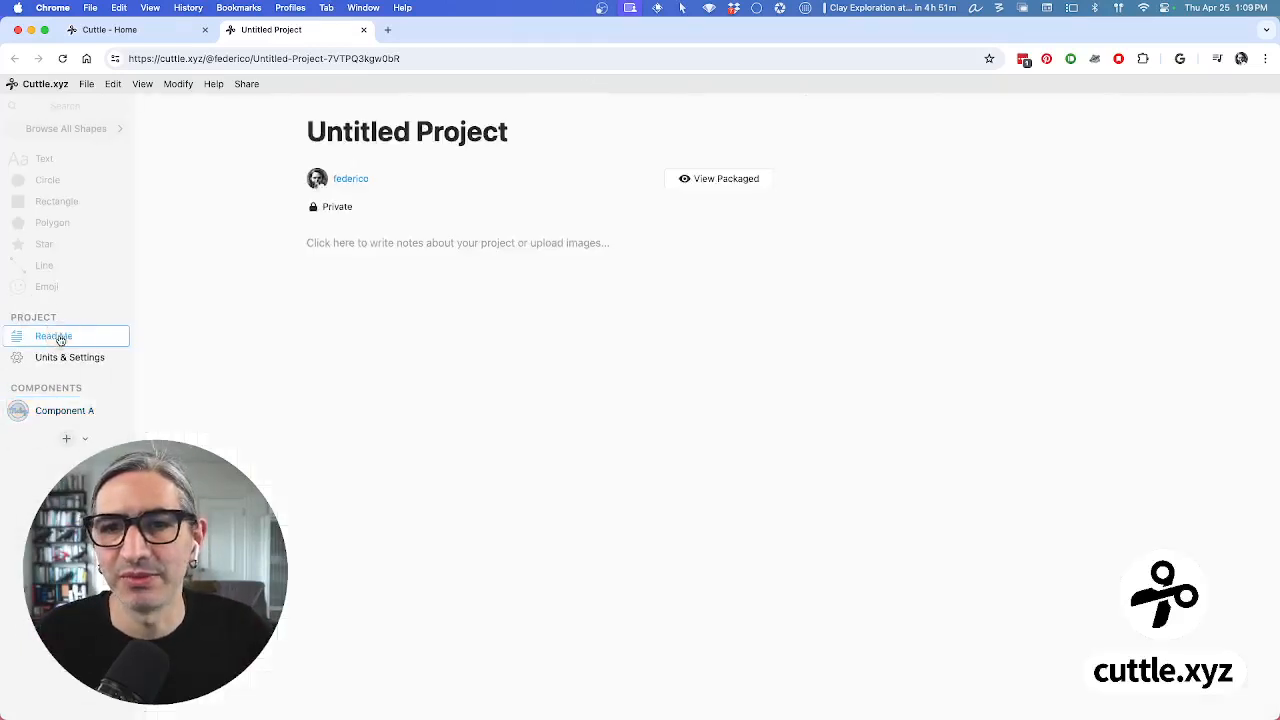
{"action": "left_click", "coordinate": [372, 246]}
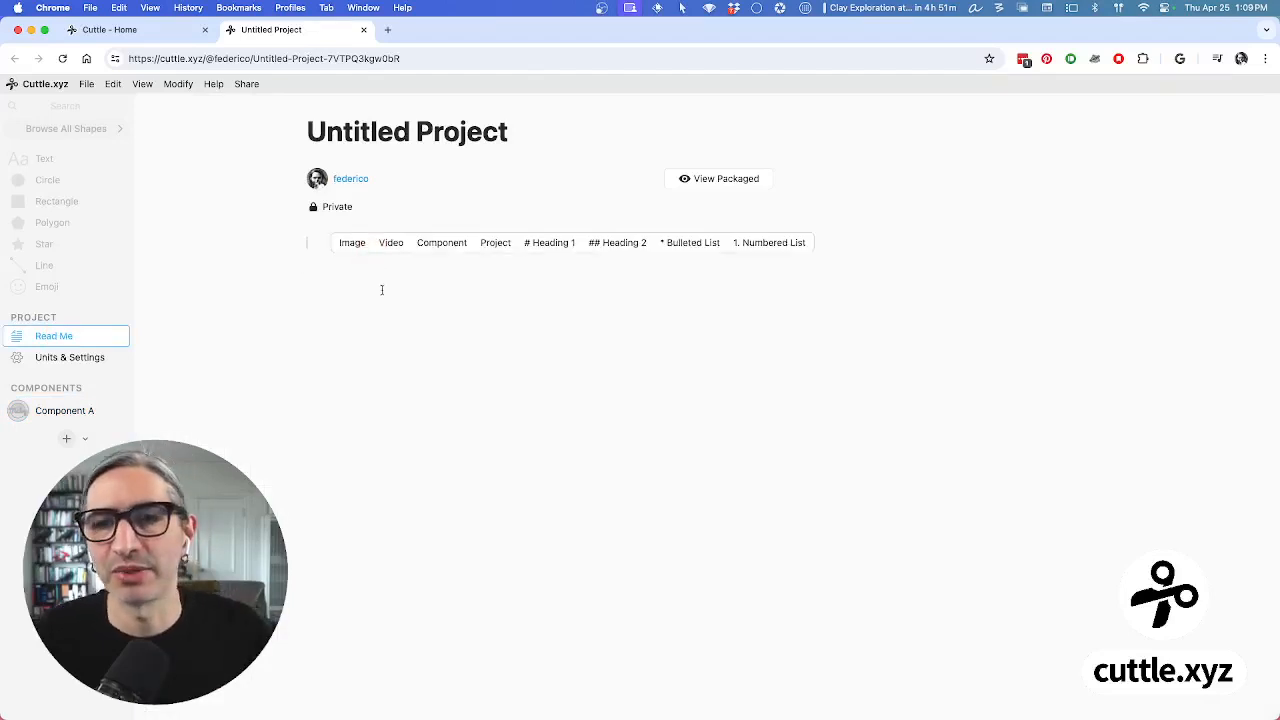
{"action": "left_click", "coordinate": [437, 246]}
{"action": "left_click", "coordinate": [440, 263]}
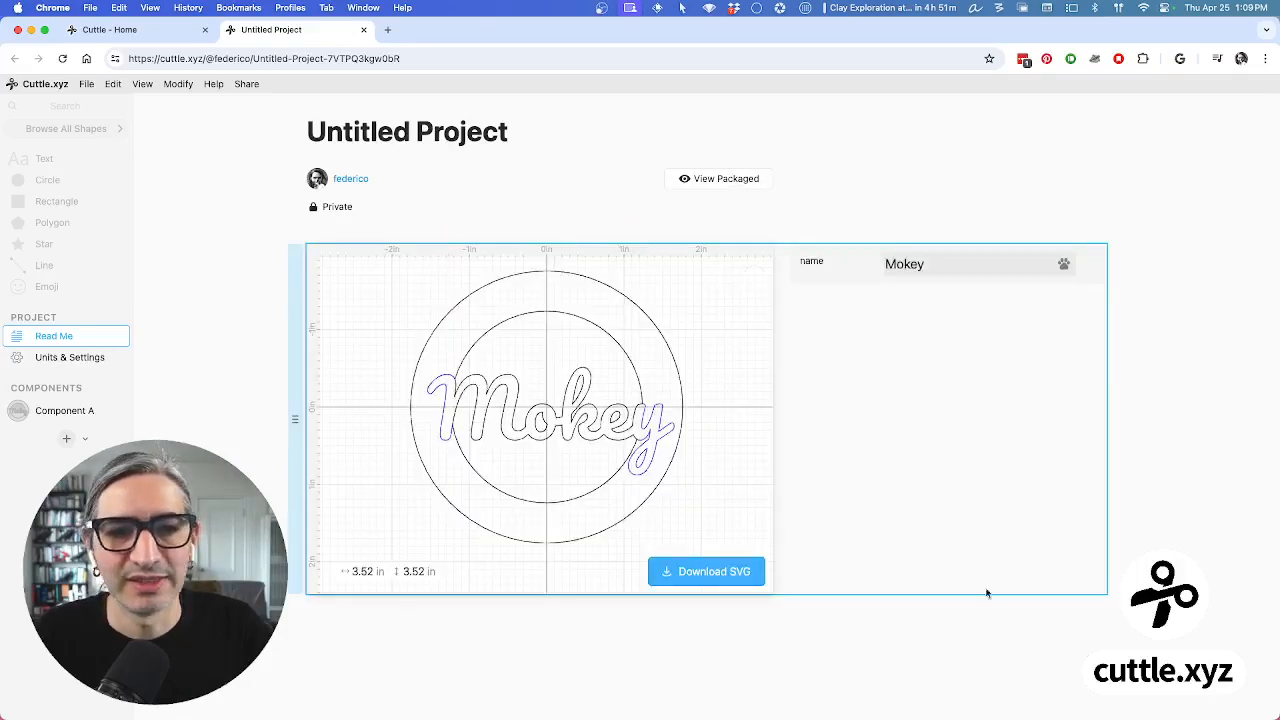
{"action": "left_click", "coordinate": [900, 634]}
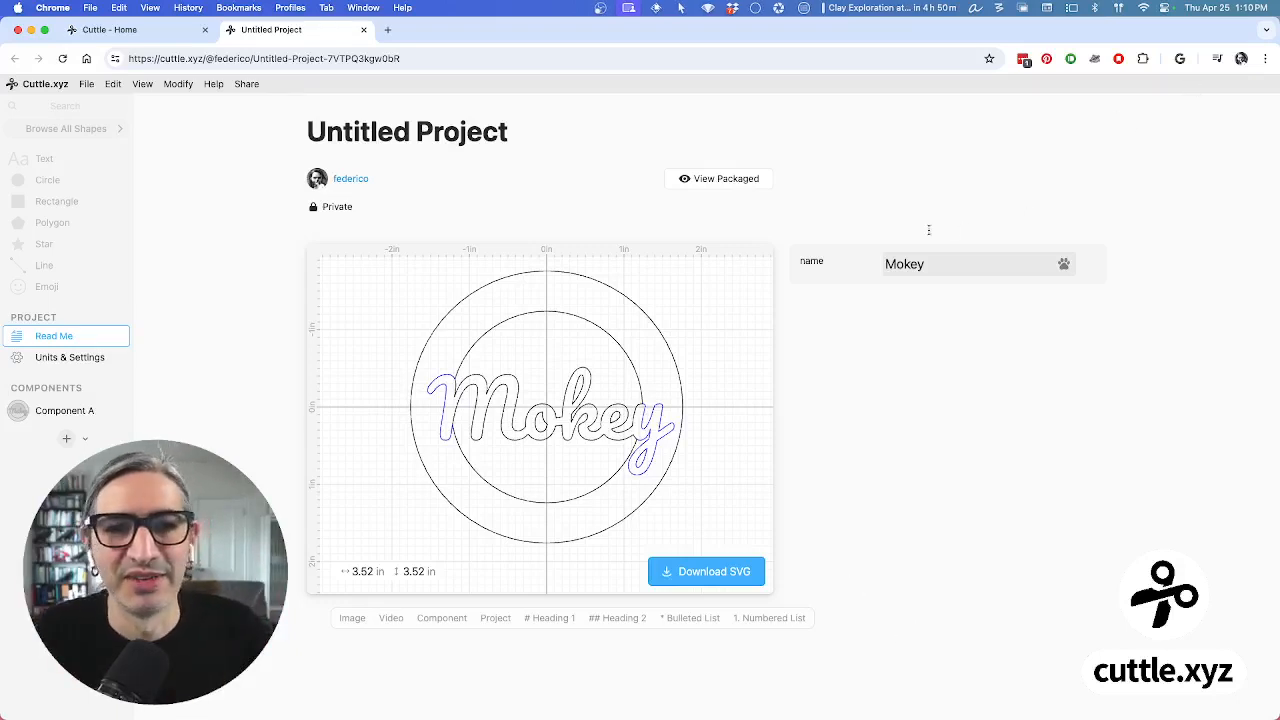
Replace the text in the embedded template's name parameter with a different first name
{"action": "left_click", "coordinate": [934, 264]}
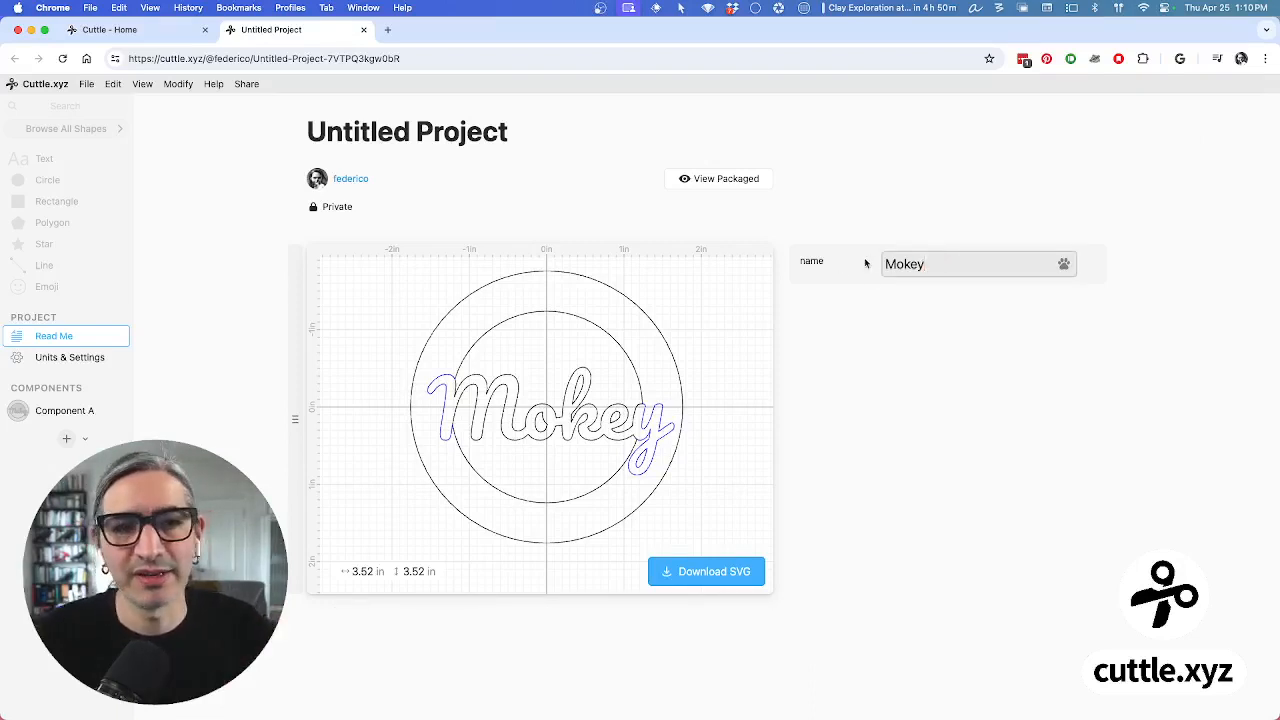
{"action": "left_click_drag", "start_coordinate": [938, 262], "coordinate": [882, 262]}
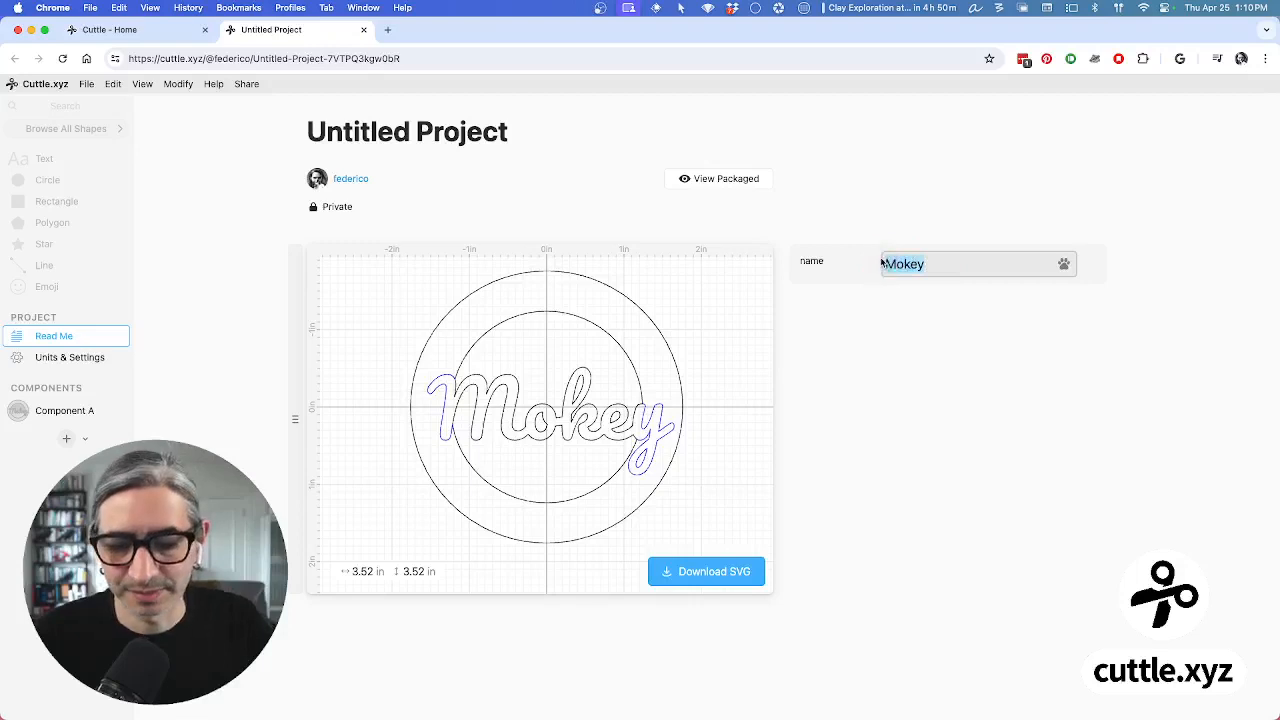
{"action": "type", "text": "Federico"}
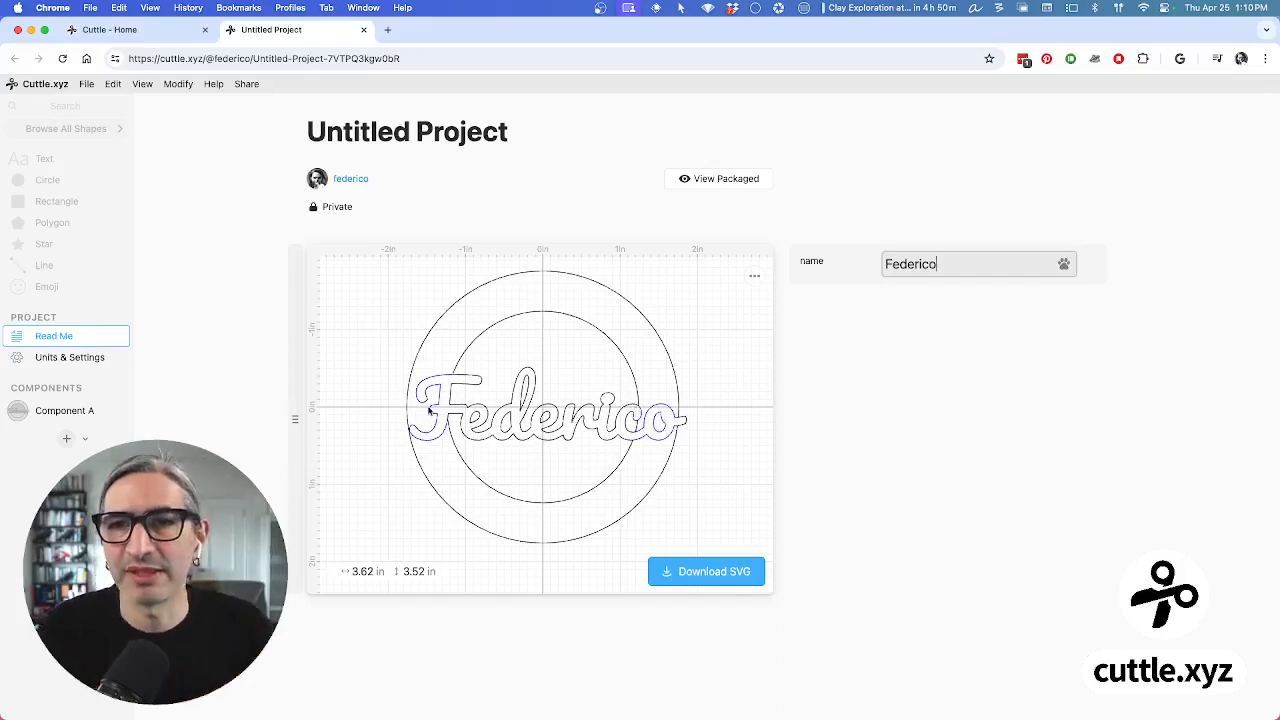
Rename the project "Ornament"
{"action": "left_click", "coordinate": [415, 137]}
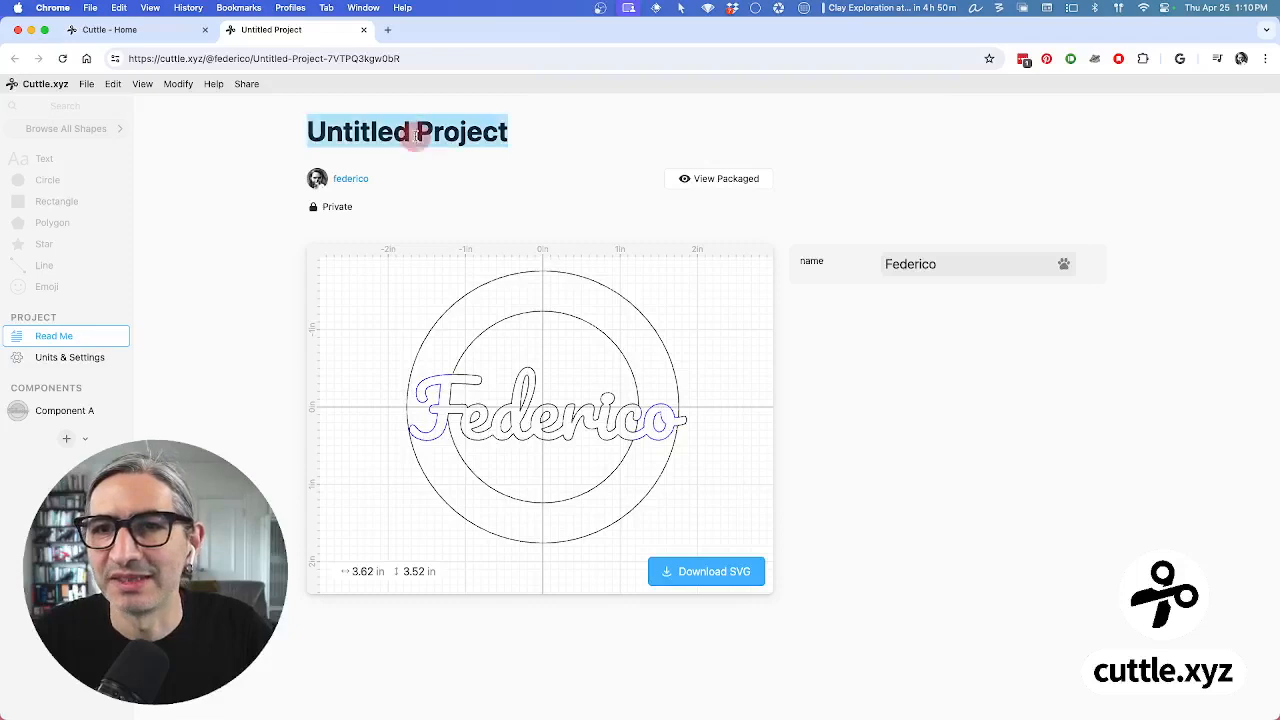
{"action": "type", "text": "Or"}
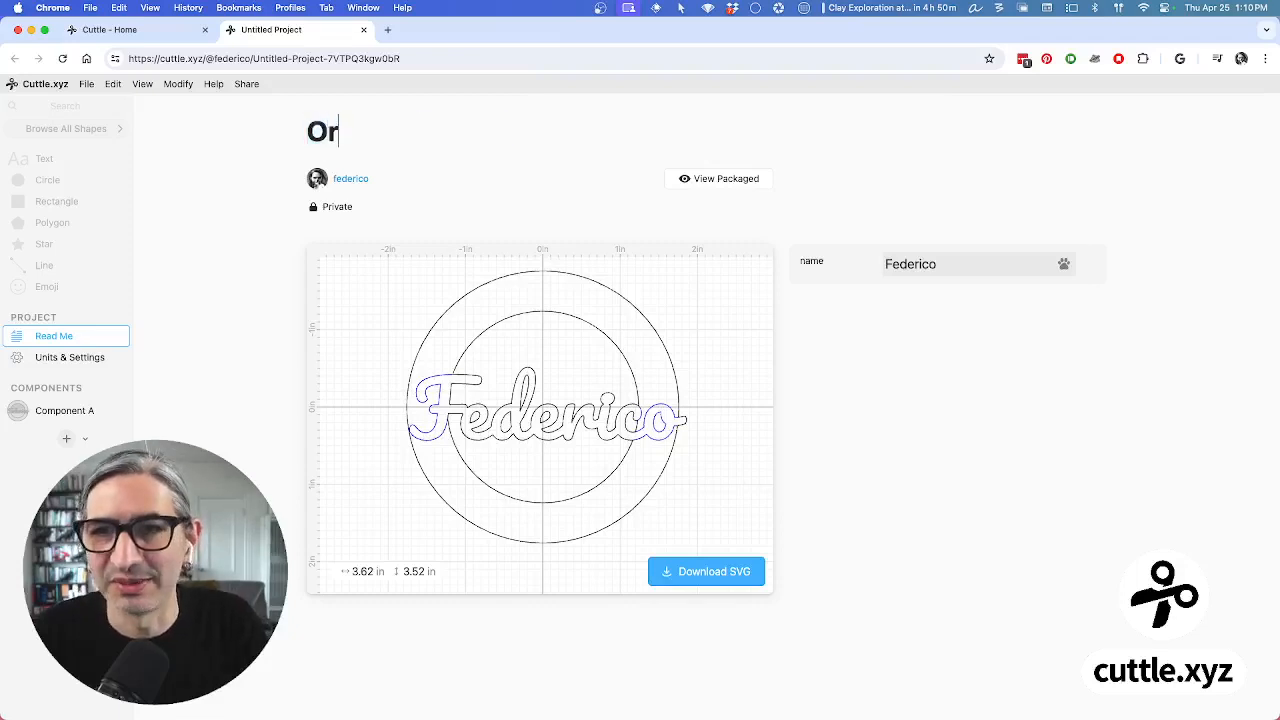
{"action": "type", "text": "nament"}
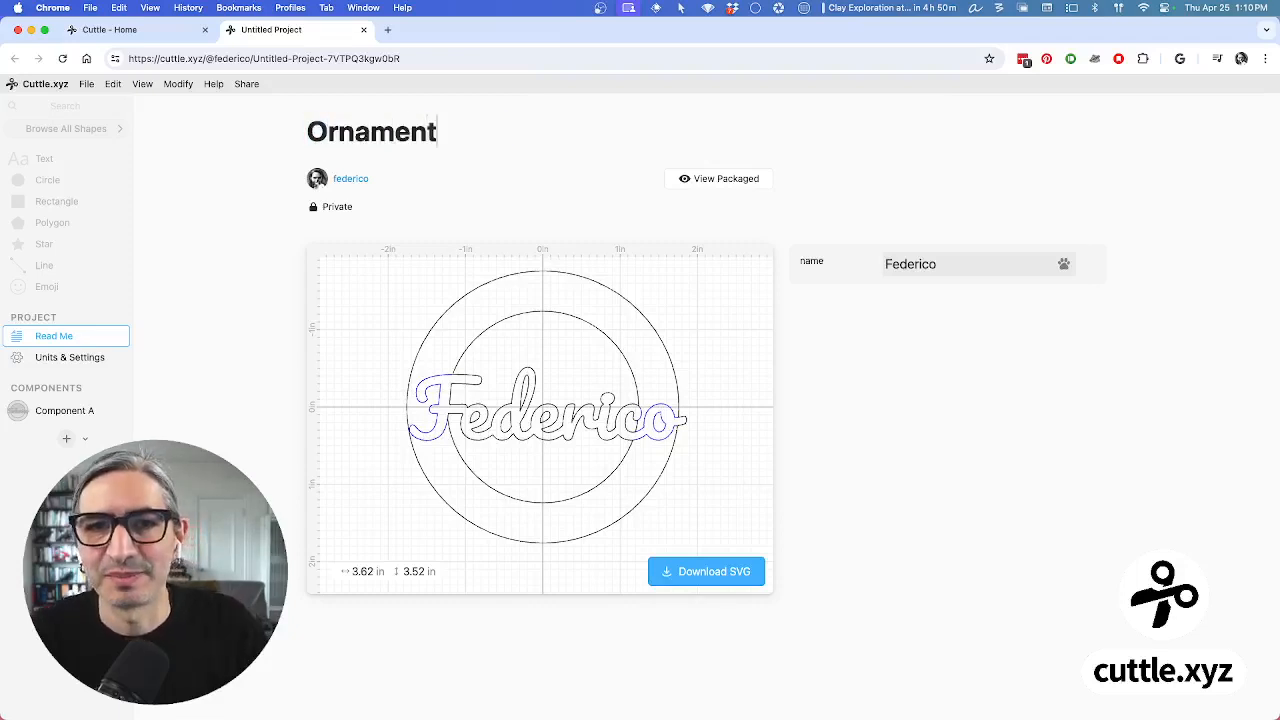
{"action": "left_click", "coordinate": [869, 447]}
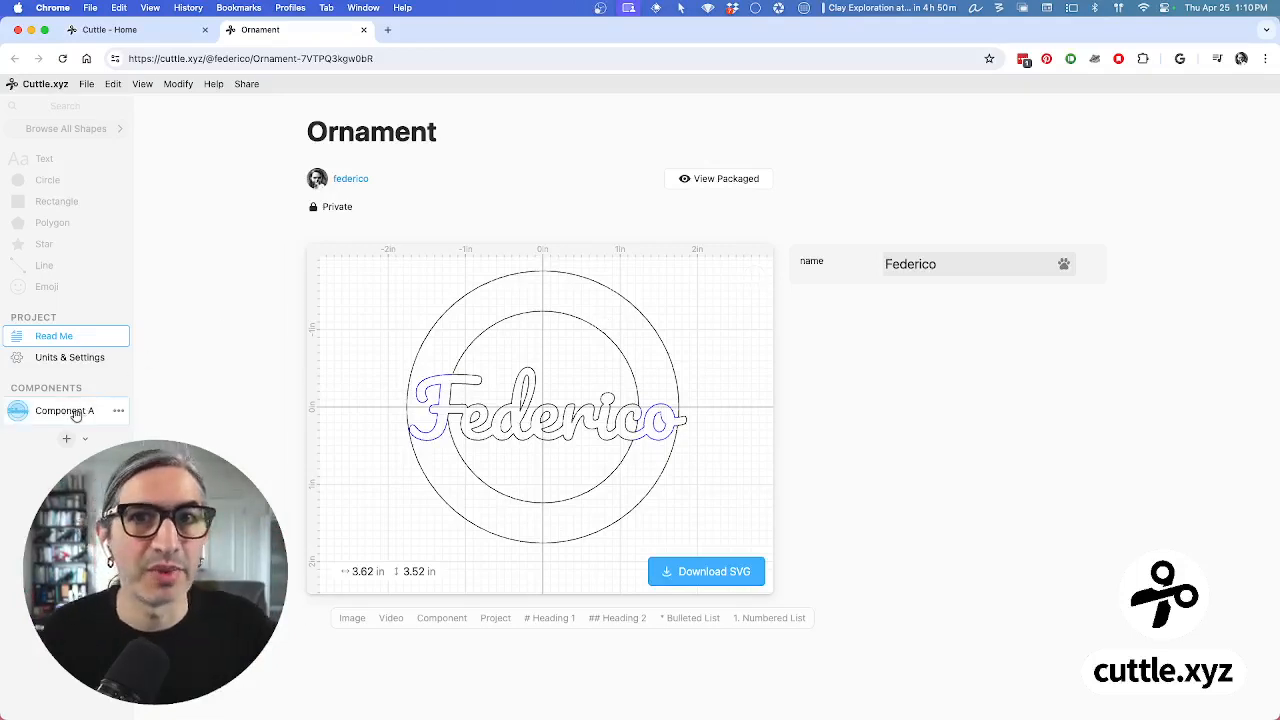
Return to Component A and examine the group's connected text and circle along with their properties
{"action": "left_click", "coordinate": [72, 415]}
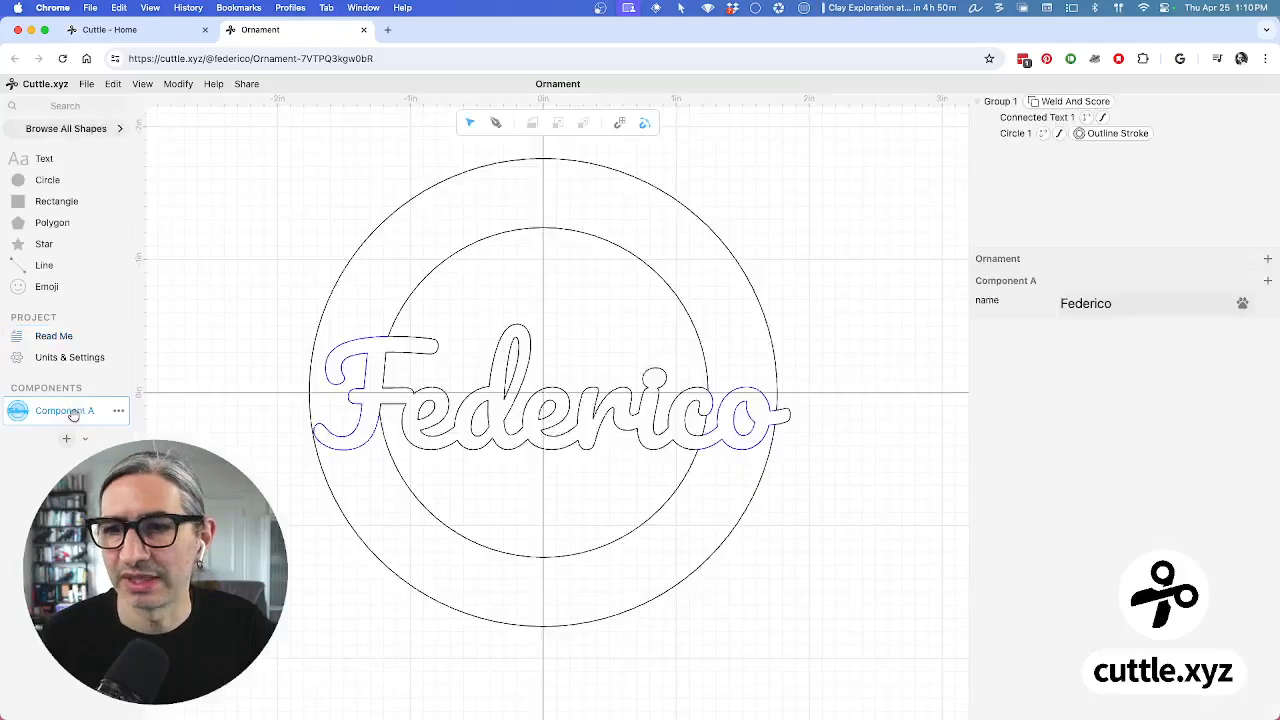
{"action": "left_click", "coordinate": [686, 312]}
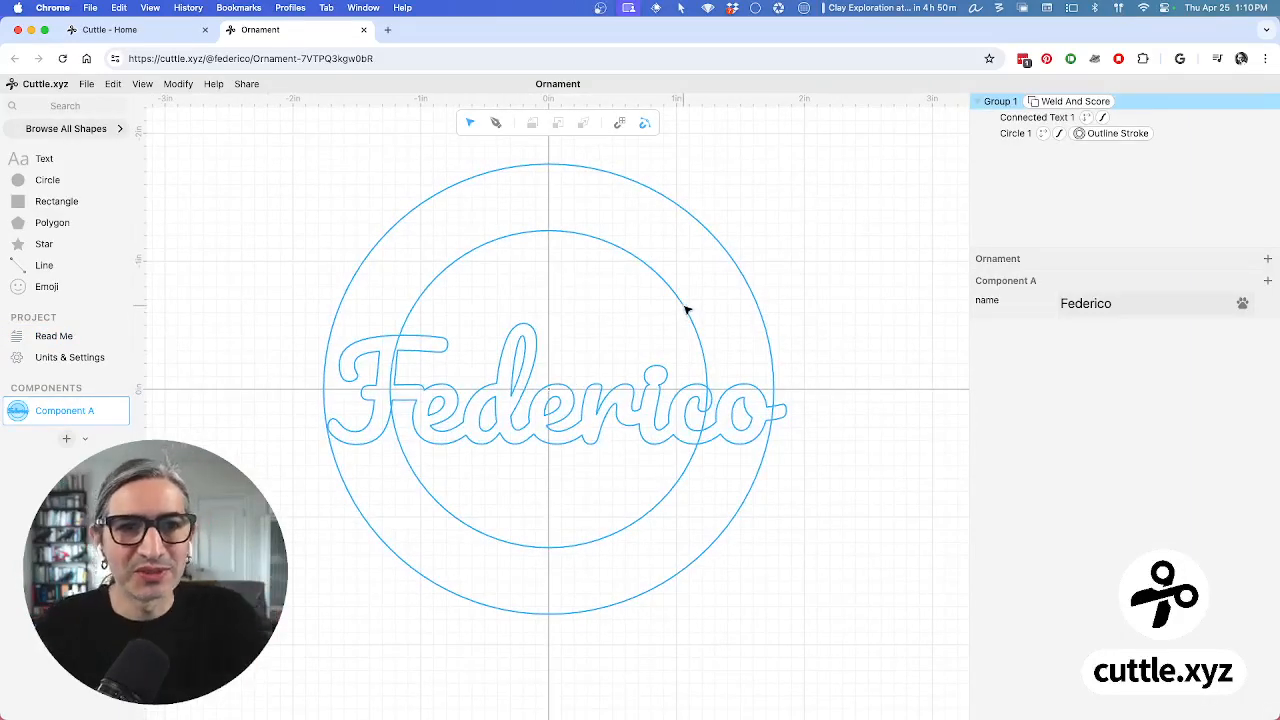
{"action": "left_click", "coordinate": [686, 288]}
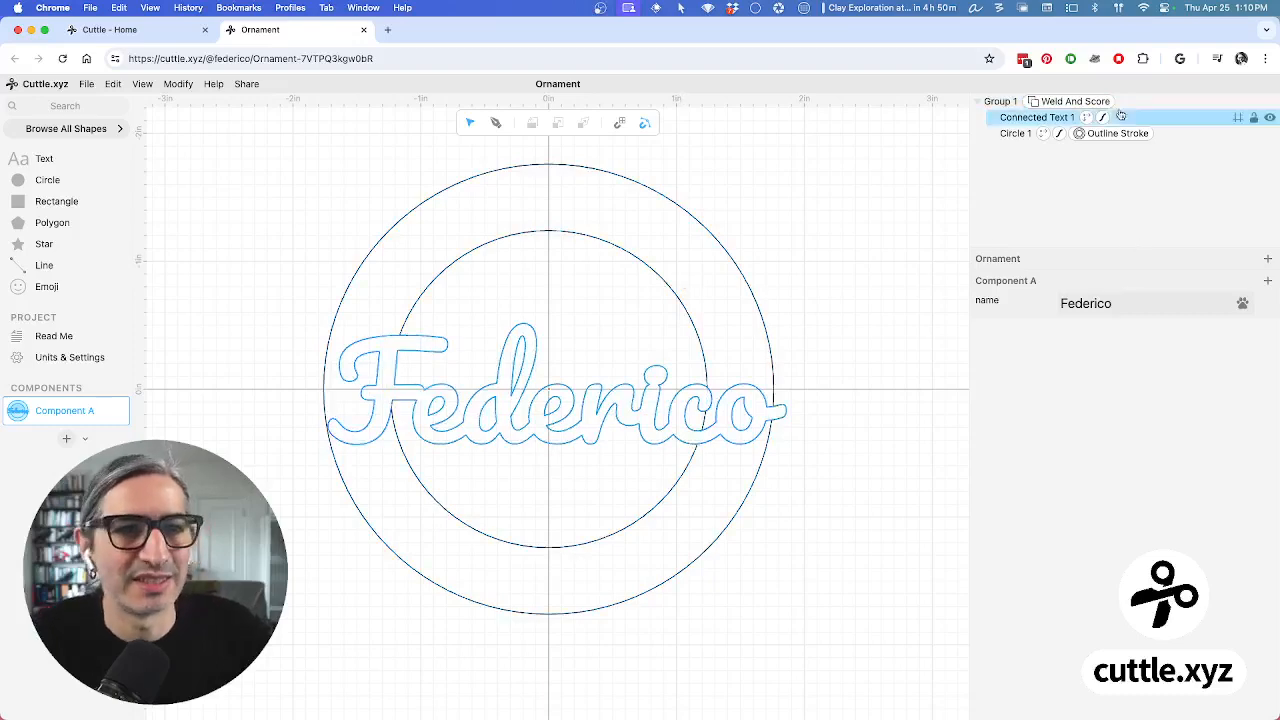
{"action": "left_click", "coordinate": [996, 119]}
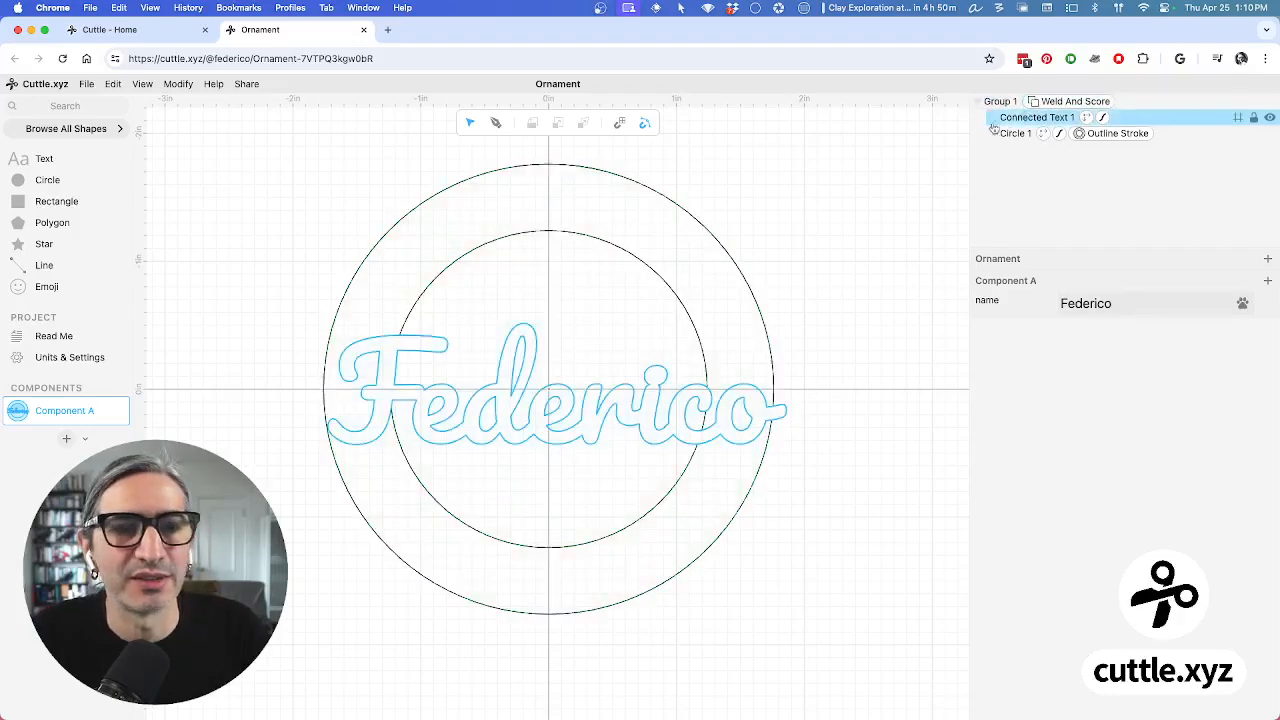
{"action": "left_click", "coordinate": [988, 162]}
{"action": "left_click", "coordinate": [1013, 133]}
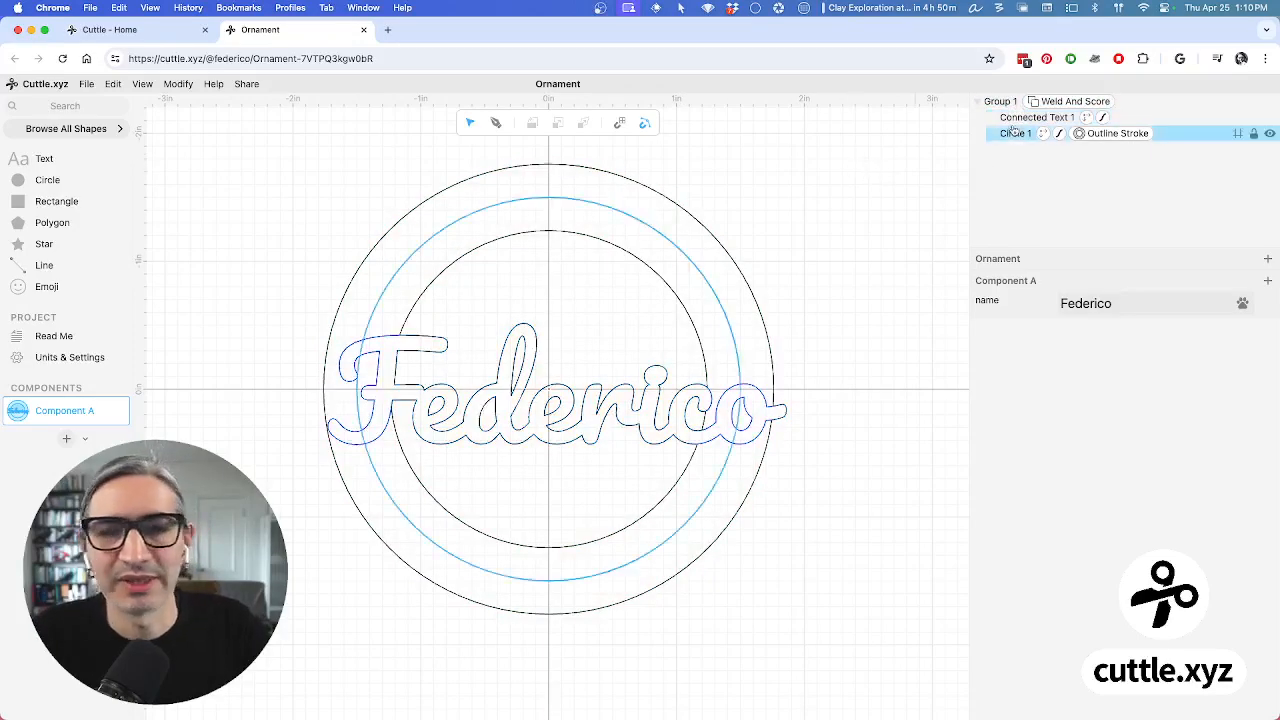
{"action": "left_click", "coordinate": [1013, 118]}
{"action": "left_click", "coordinate": [990, 160]}
{"action": "left_click", "coordinate": [1006, 136]}
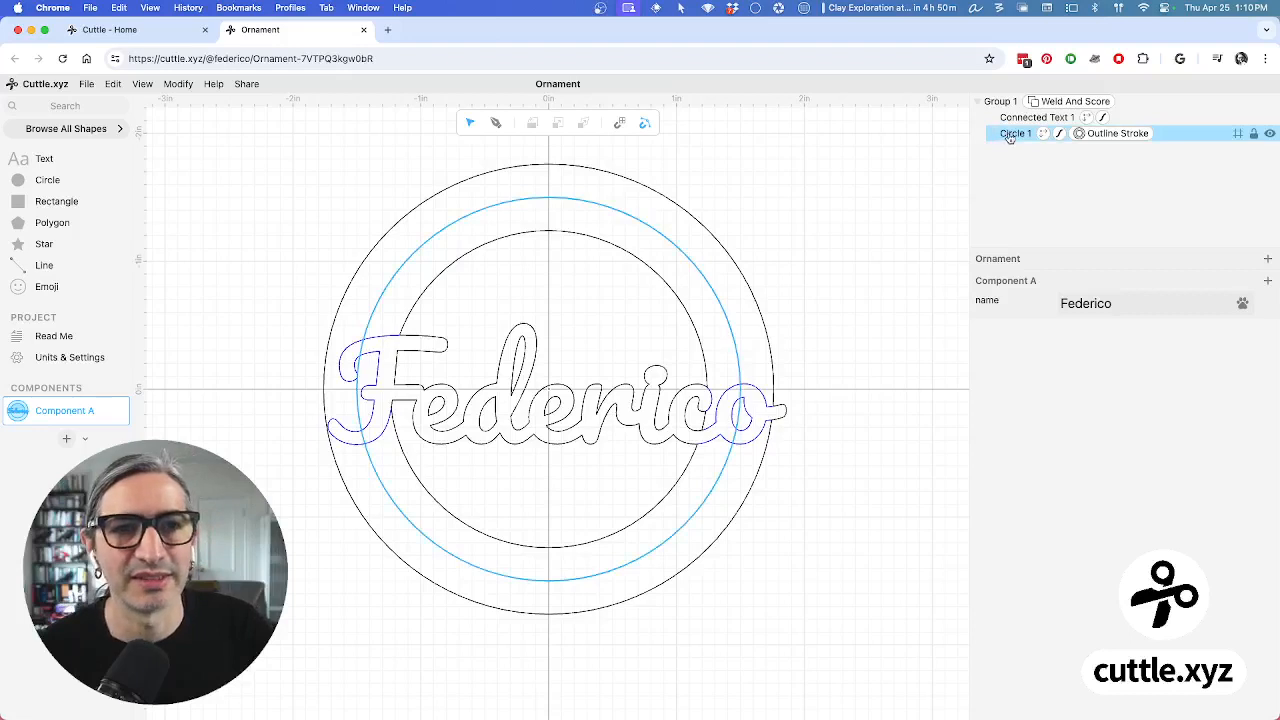
{"action": "left_click", "coordinate": [1010, 135]}
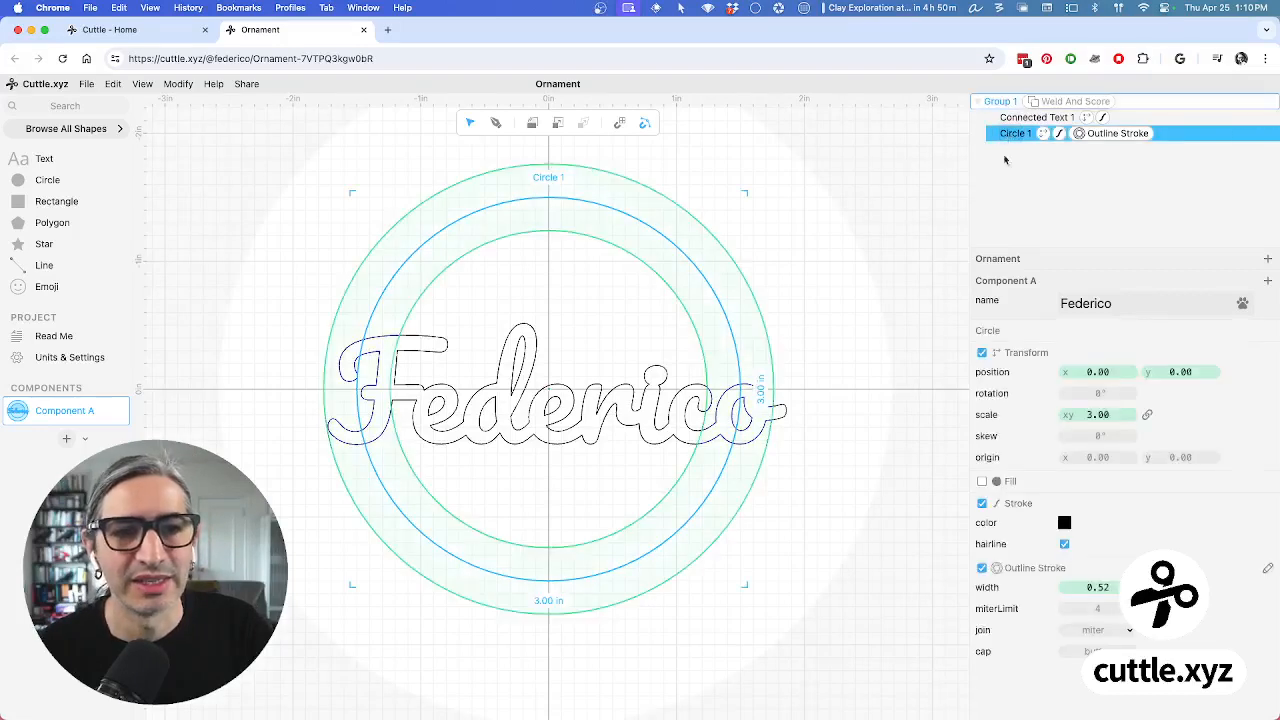
{"action": "left_click", "coordinate": [898, 188]}
{"action": "left_click", "coordinate": [1018, 118]}
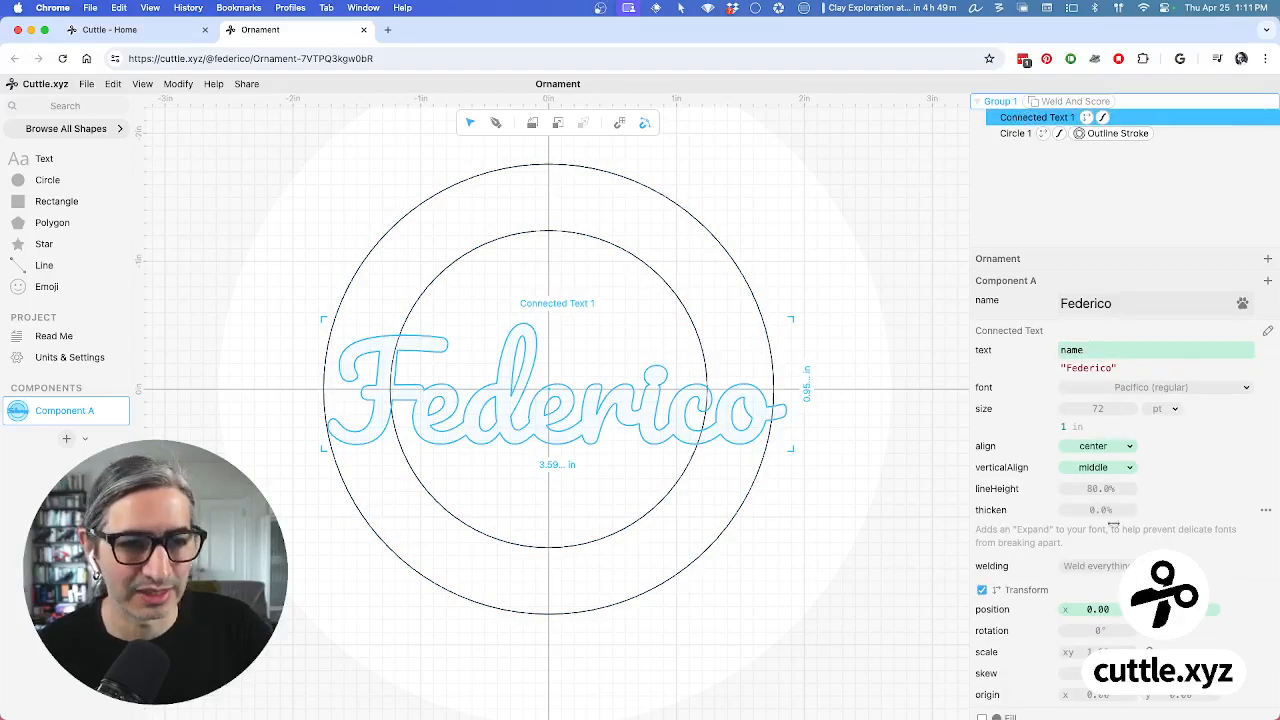
{"action": "left_click", "coordinate": [898, 218]}
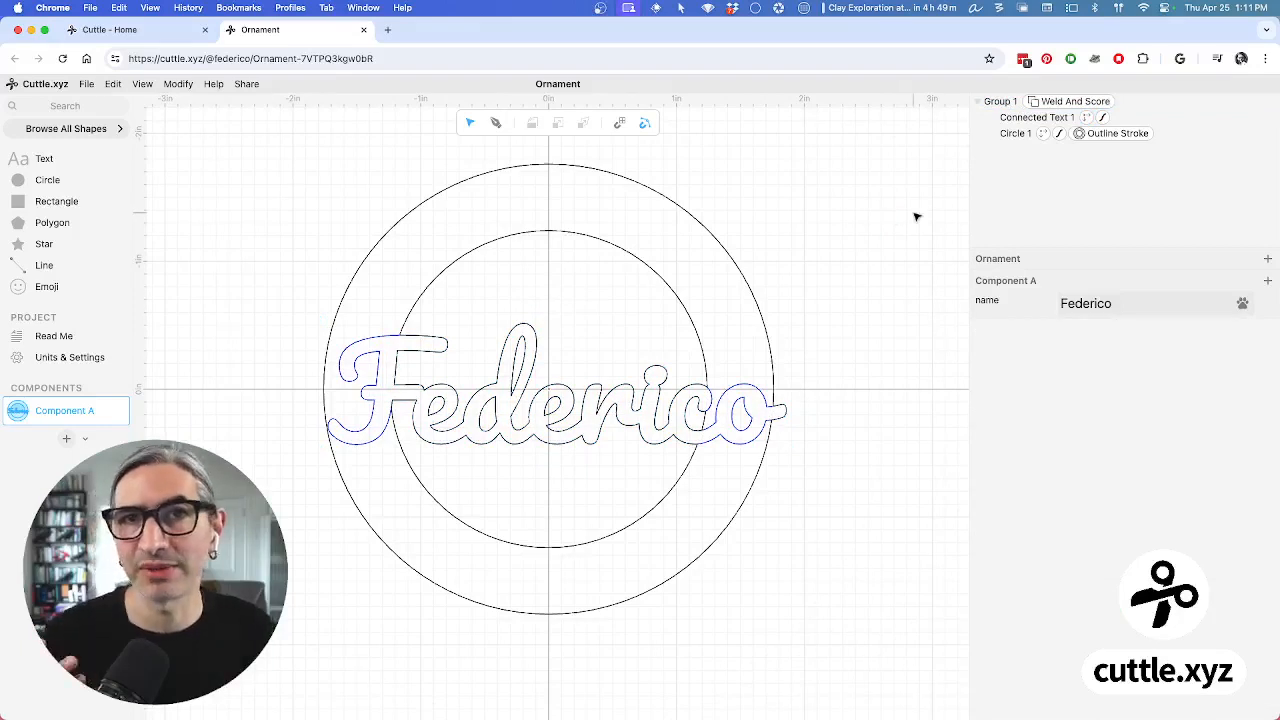
Inspect the group's Weld And Score modifier and the color choices for its scoreColor
{"action": "left_click", "coordinate": [1085, 103]}
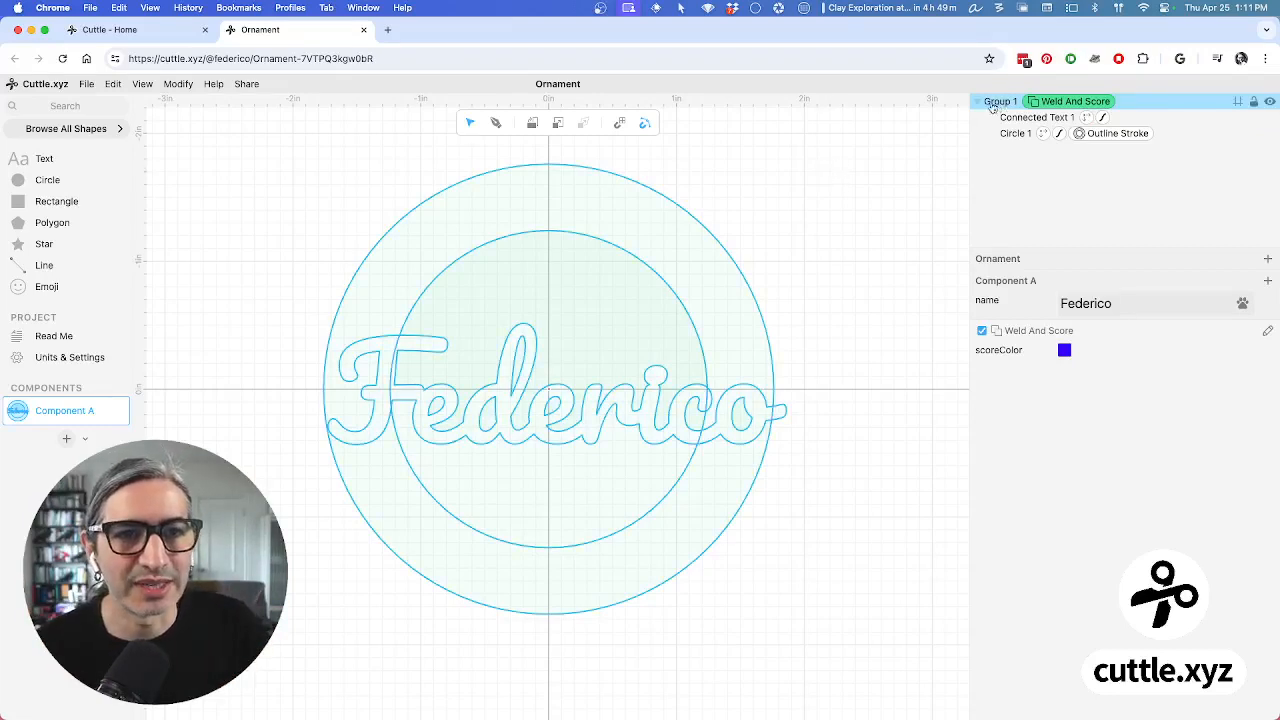
{"action": "left_click", "coordinate": [930, 126]}
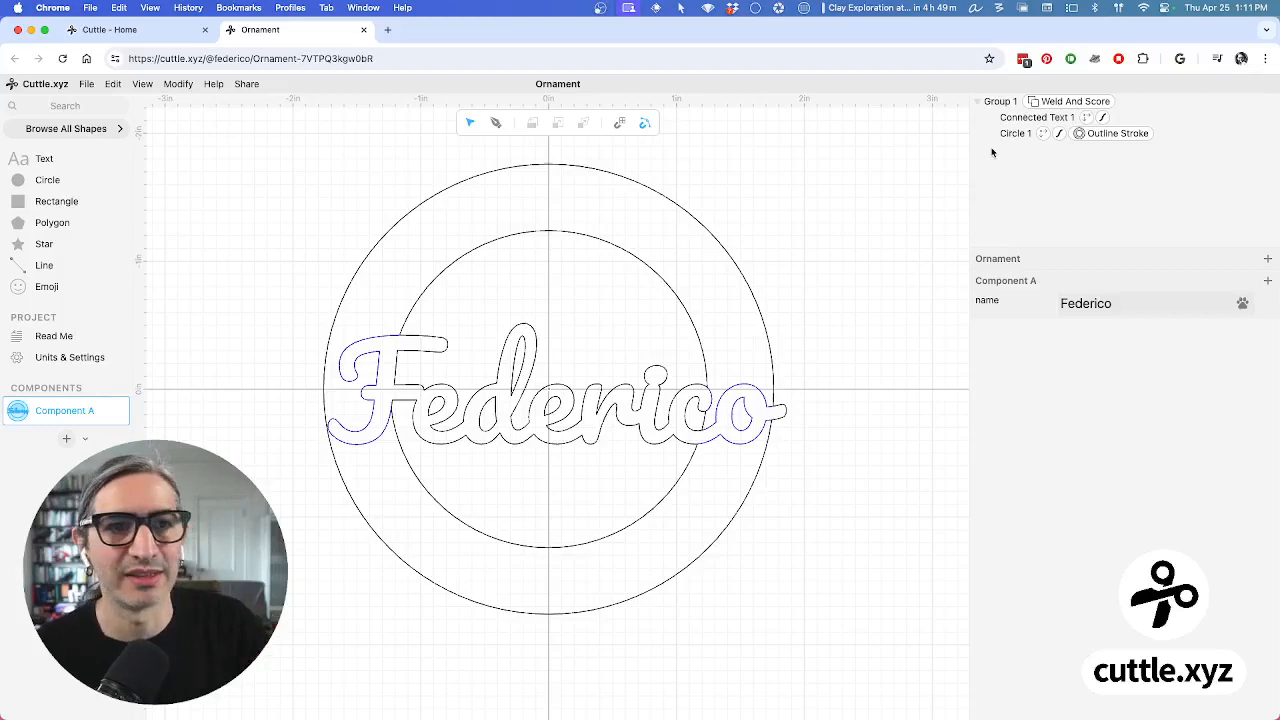
{"action": "left_click", "coordinate": [1071, 104]}
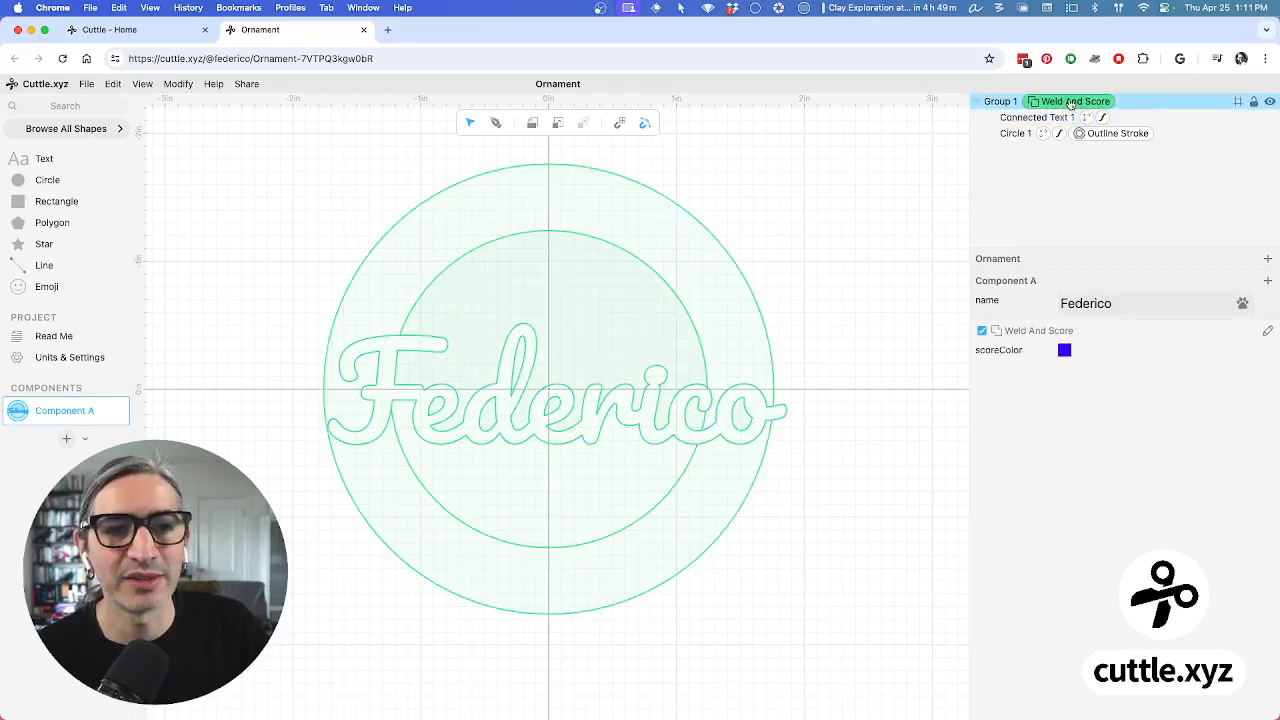
{"action": "left_click", "coordinate": [1065, 350]}
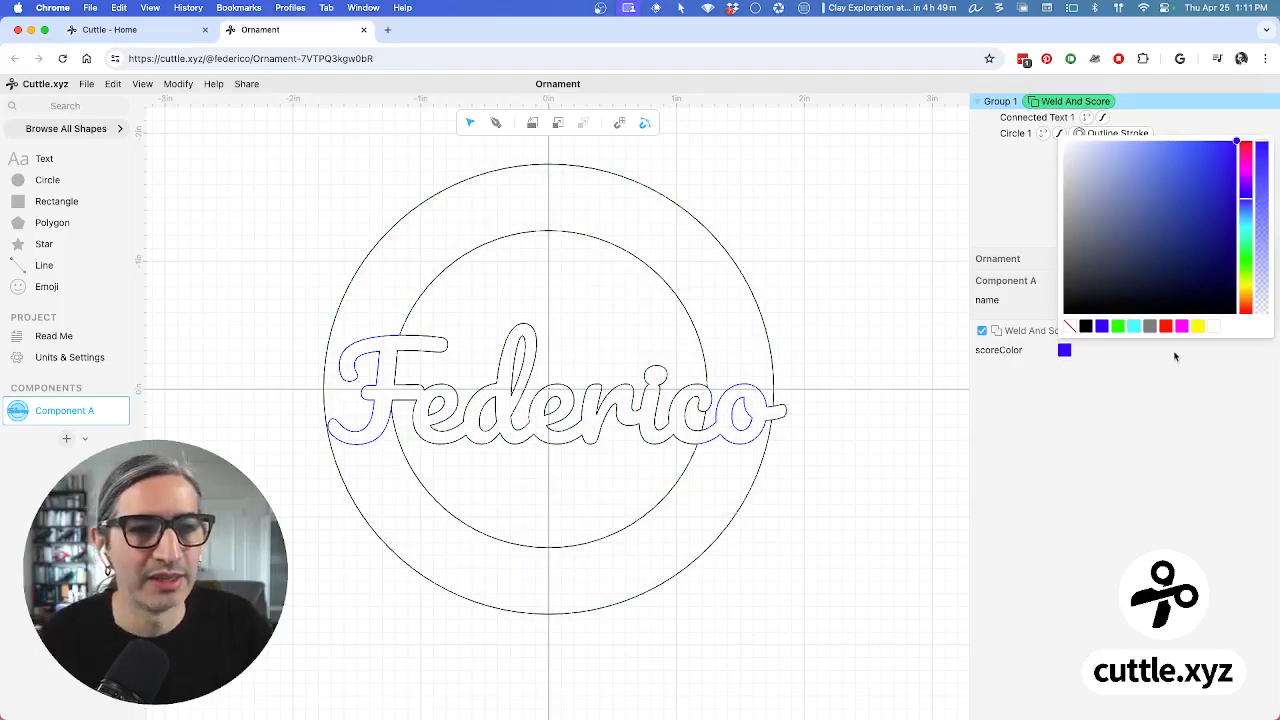
{"action": "left_click", "coordinate": [937, 331]}
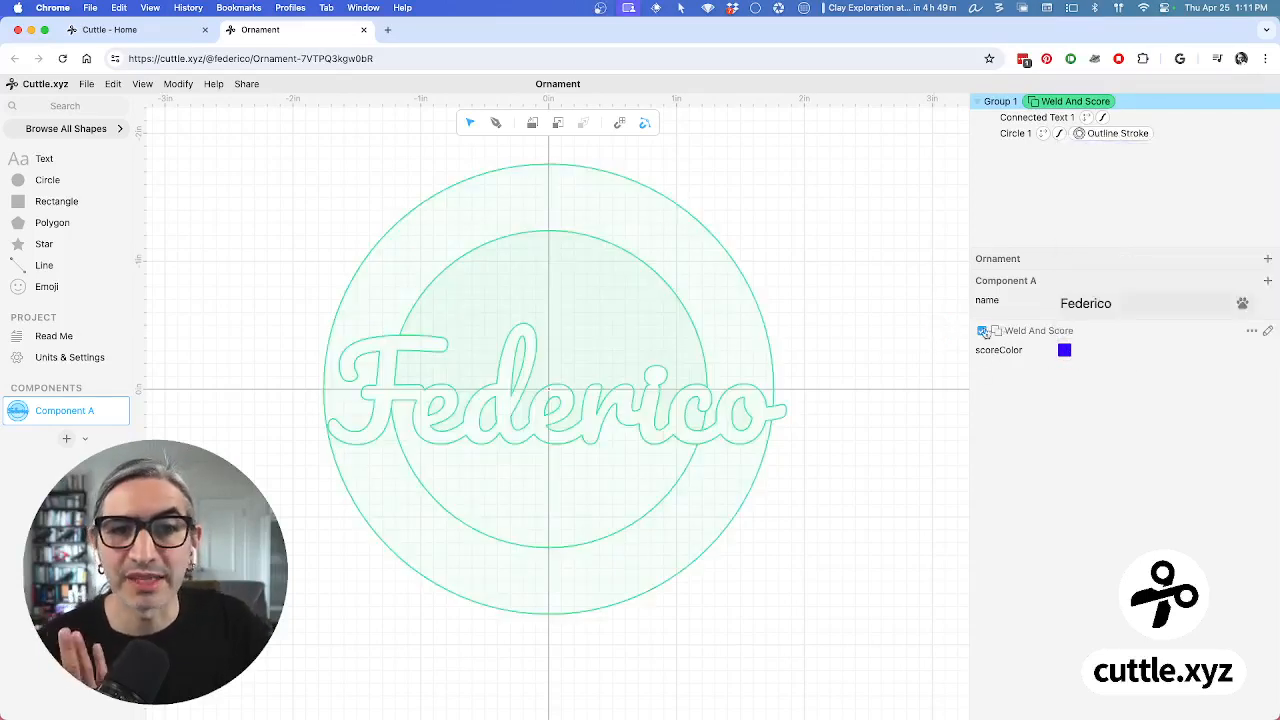
Switch the Weld And Score modifier off and back on to compare the design with and without it
{"action": "left_click", "coordinate": [982, 332]}
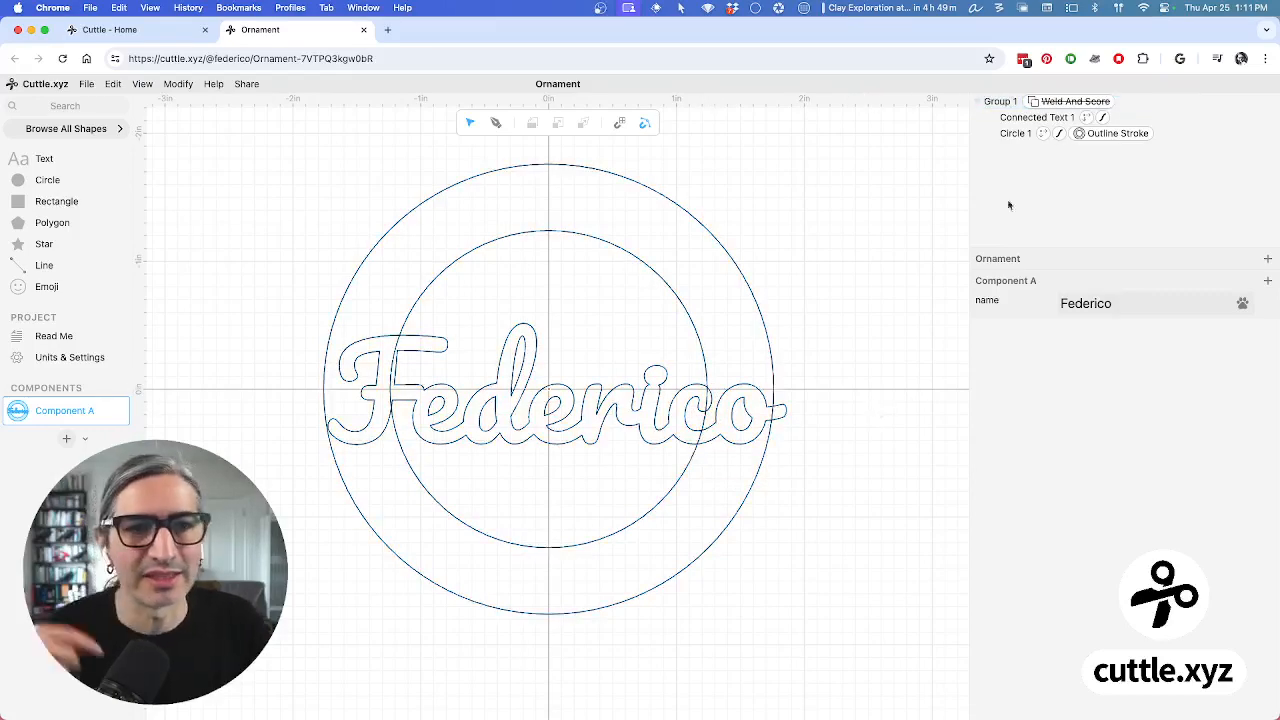
{"action": "left_click", "coordinate": [1066, 102]}
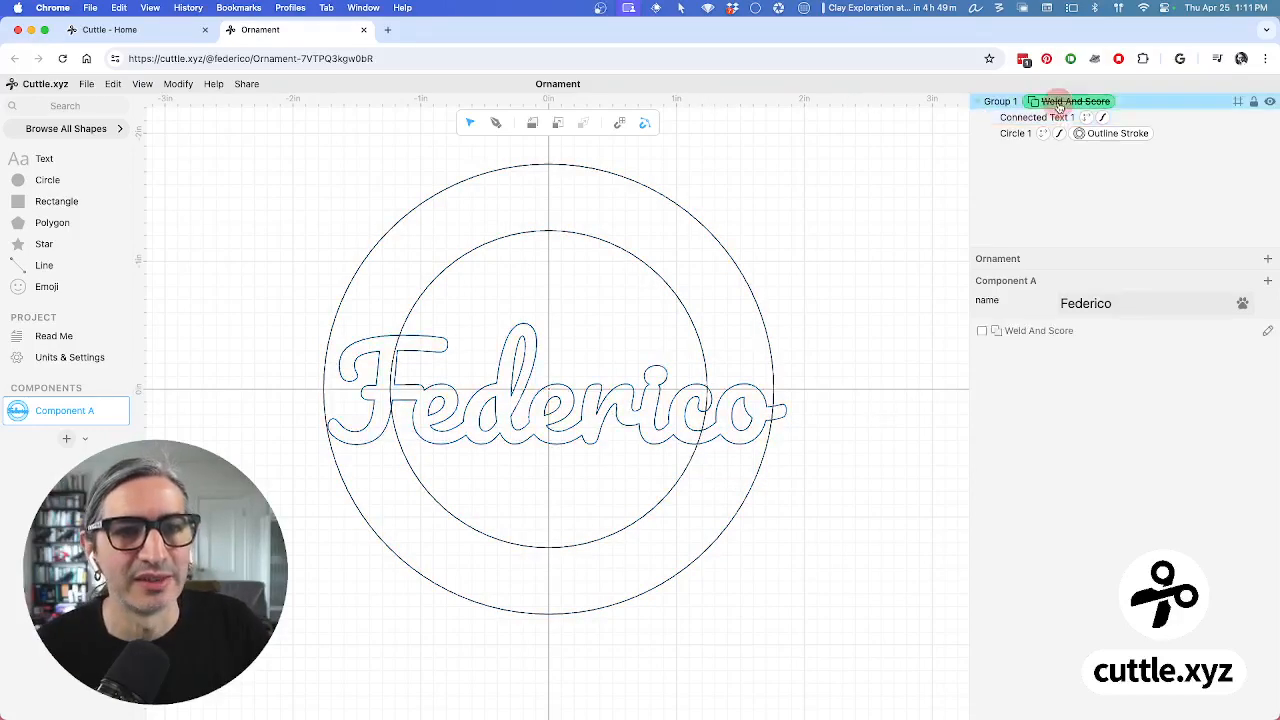
{"action": "left_click", "coordinate": [982, 333]}
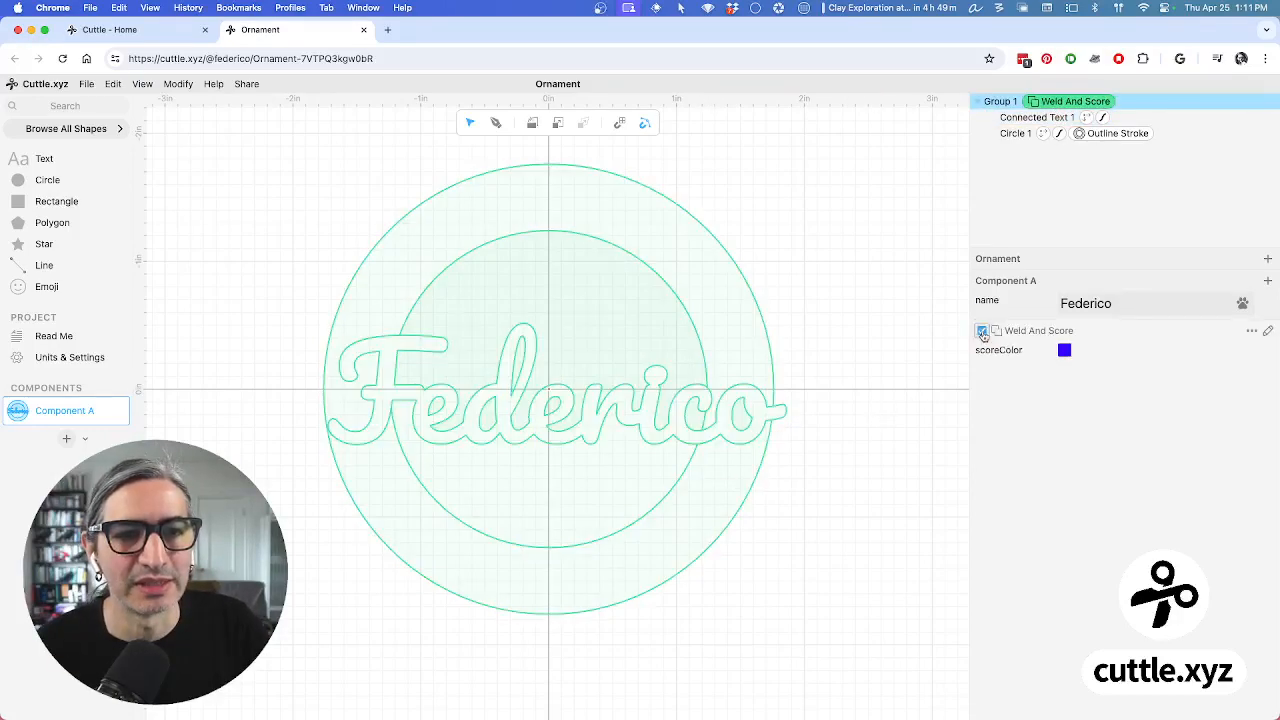
Review the connected text's stroke and transform settings, leaving nothing selected
{"action": "left_click", "coordinate": [1103, 118]}
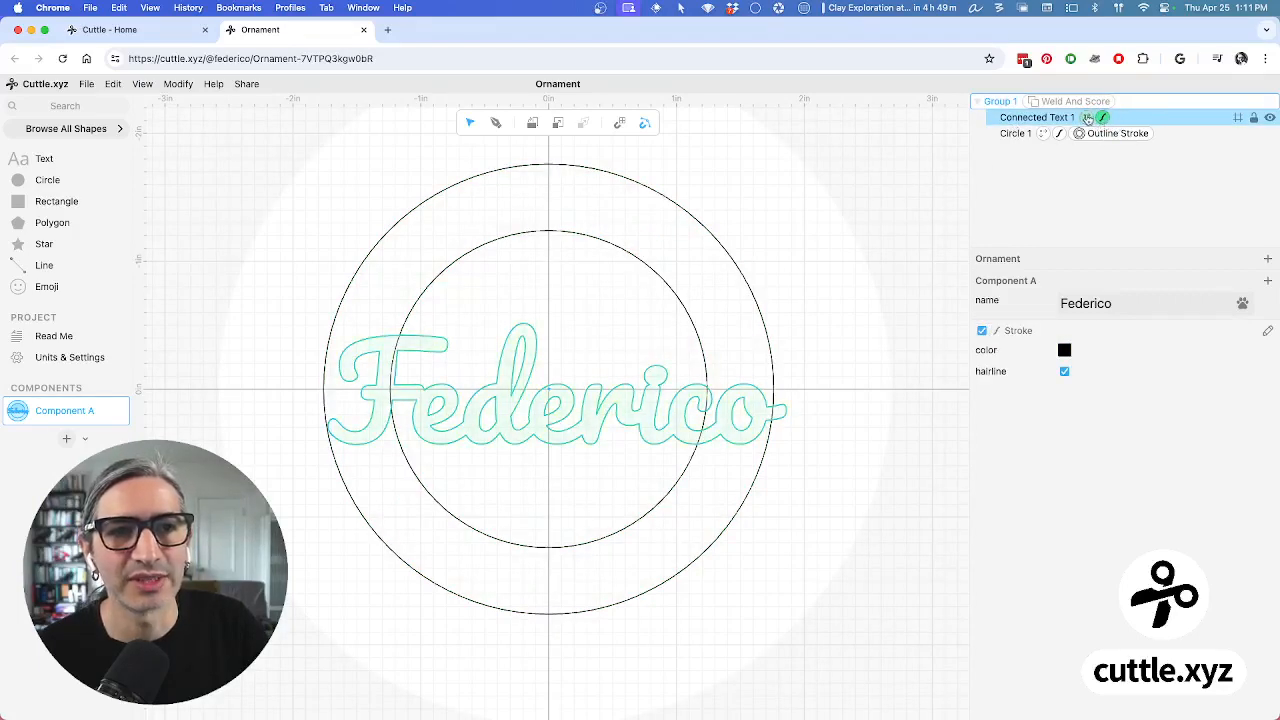
{"action": "left_click", "coordinate": [1086, 117]}
{"action": "left_click", "coordinate": [924, 147]}
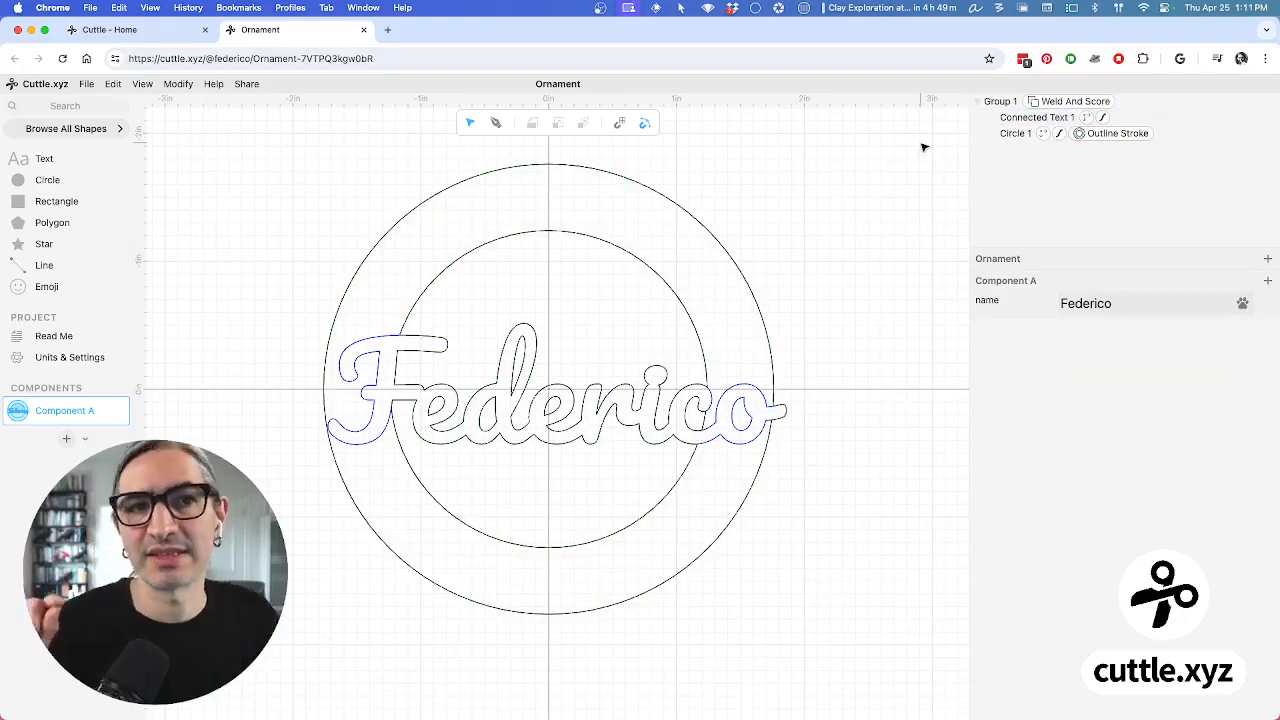
Extract the ornament circle's scale as a component parameter named scale and set it to 2.99
{"action": "left_click", "coordinate": [1012, 133]}
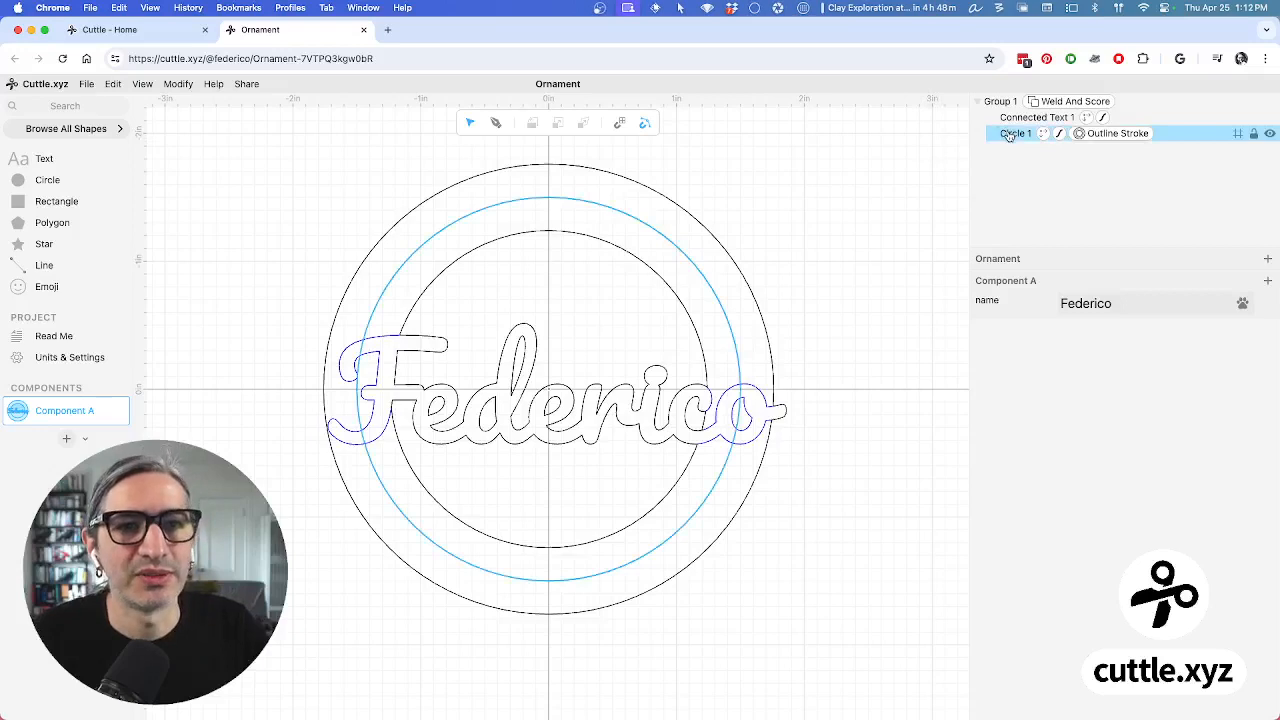
{"action": "left_click", "coordinate": [1009, 135]}
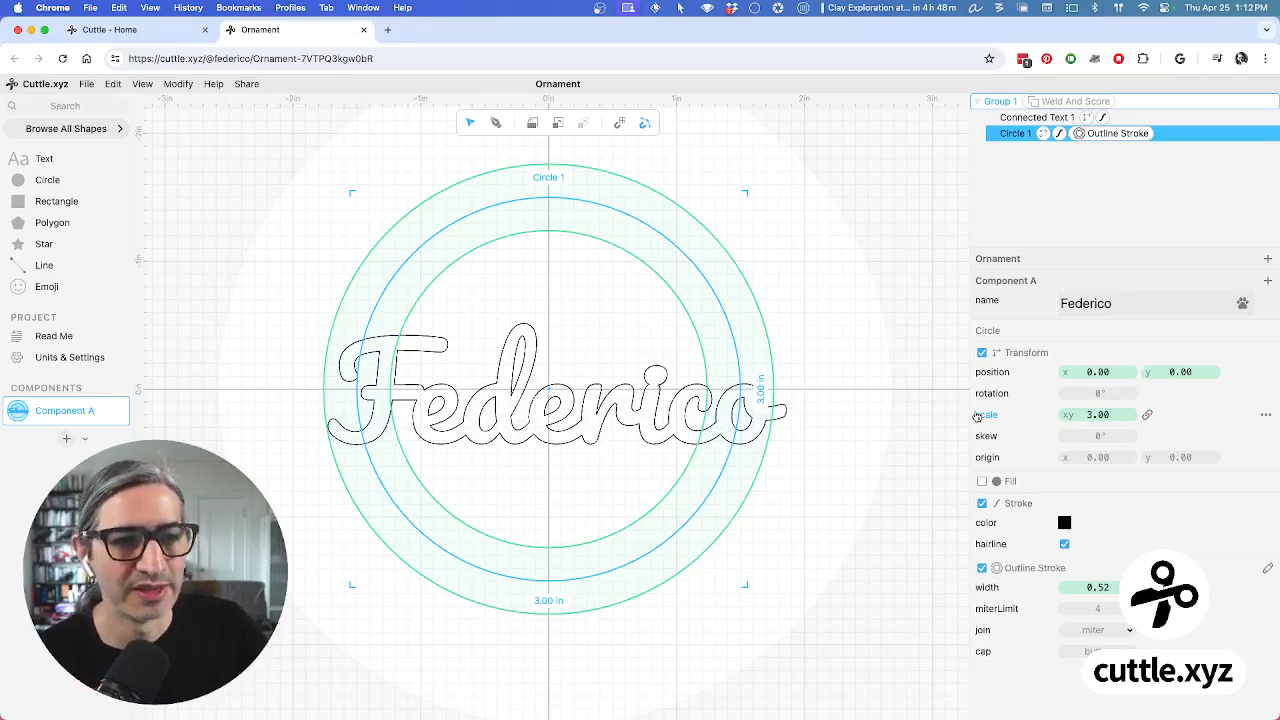
{"action": "left_click", "coordinate": [1267, 417]}
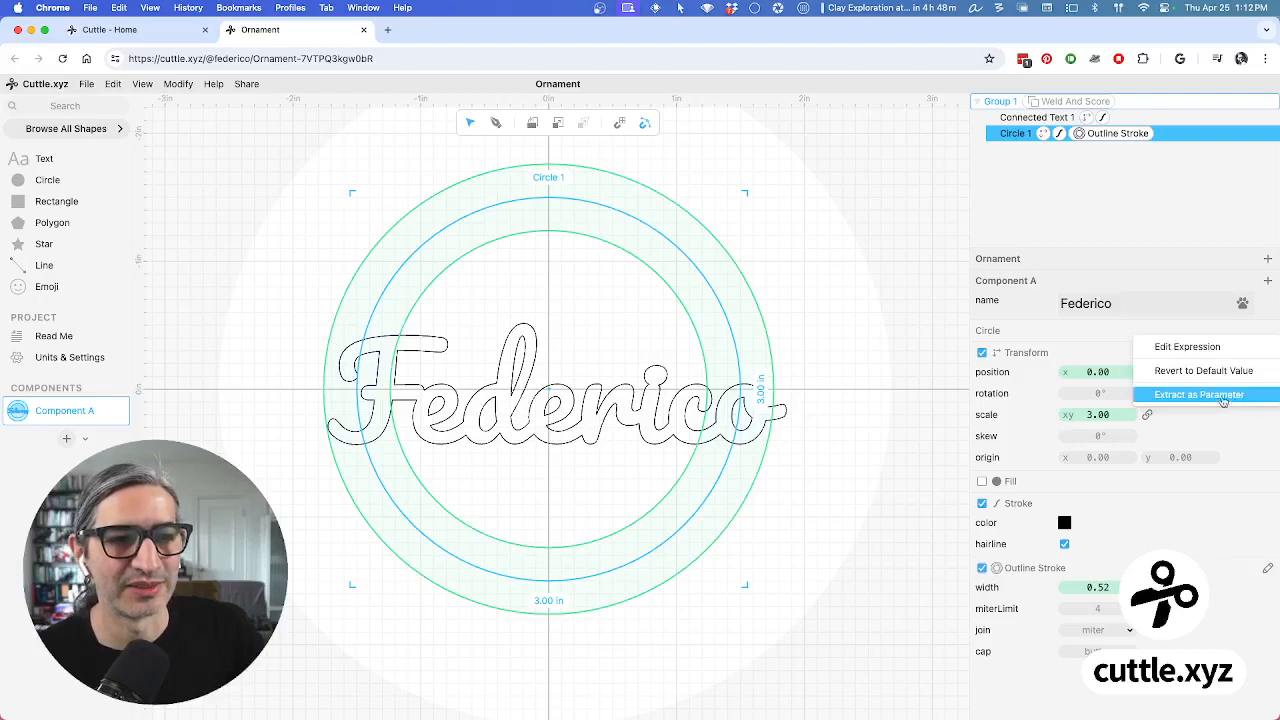
{"action": "left_click", "coordinate": [1221, 399]}
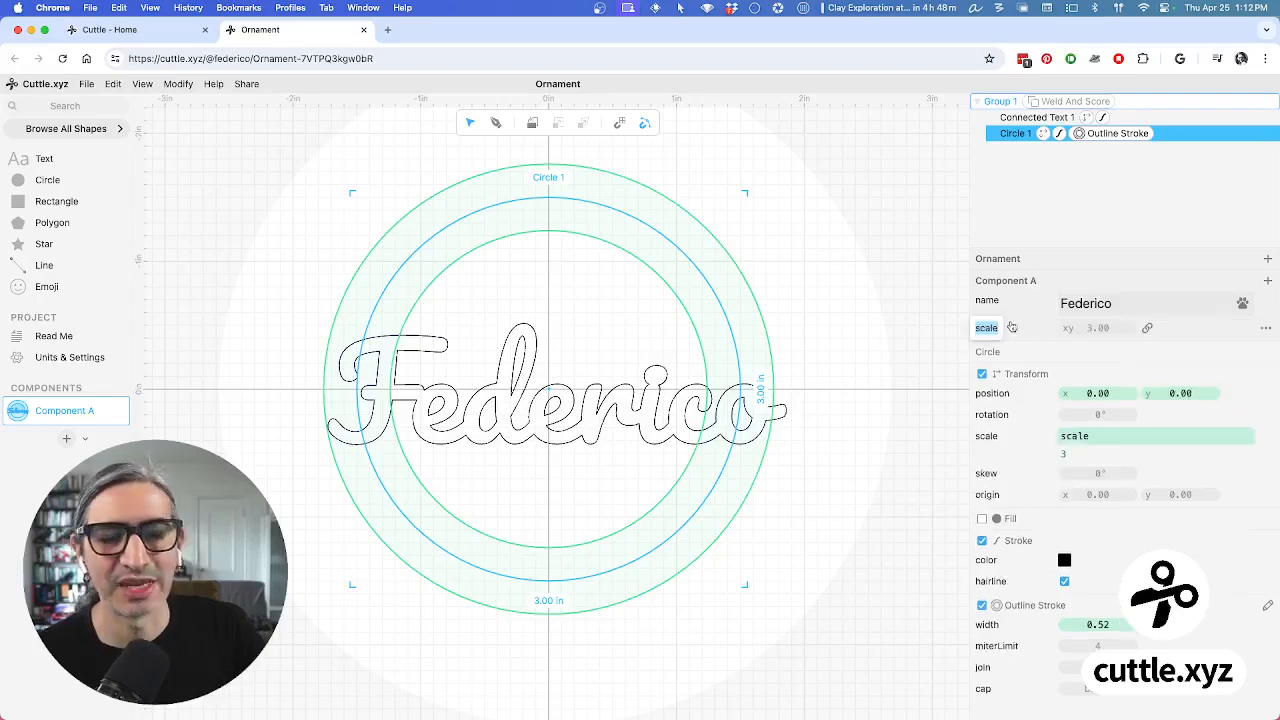
{"action": "left_click", "coordinate": [863, 323]}
{"action": "mouse_move", "coordinate": [1098, 328]}
{"action": "left_mouse_down"}
{"action": "mouse_move", "coordinate": [1080, 326]}
{"action": "mouse_move", "coordinate": [1094, 326]}
{"action": "left_mouse_up"}
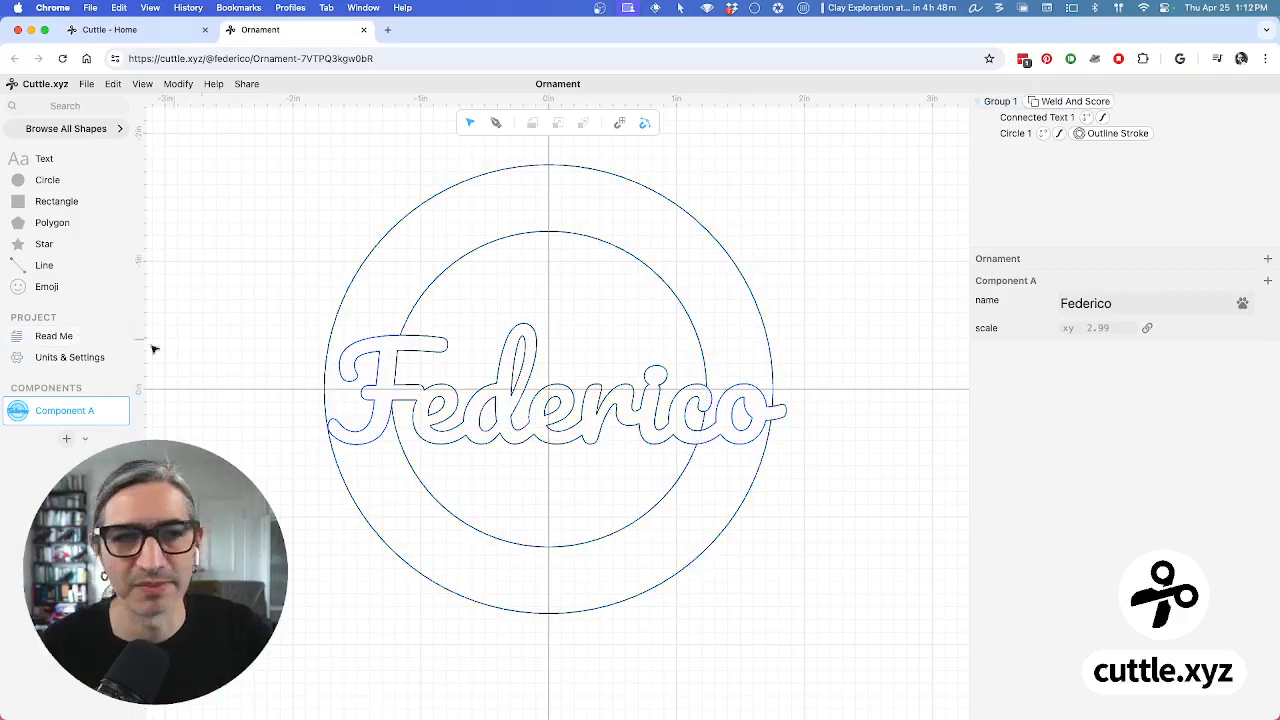
In the Read Me's embedded template, replace the name with a shorter first name and reduce the scale to 2.06
{"action": "left_click", "coordinate": [67, 340]}
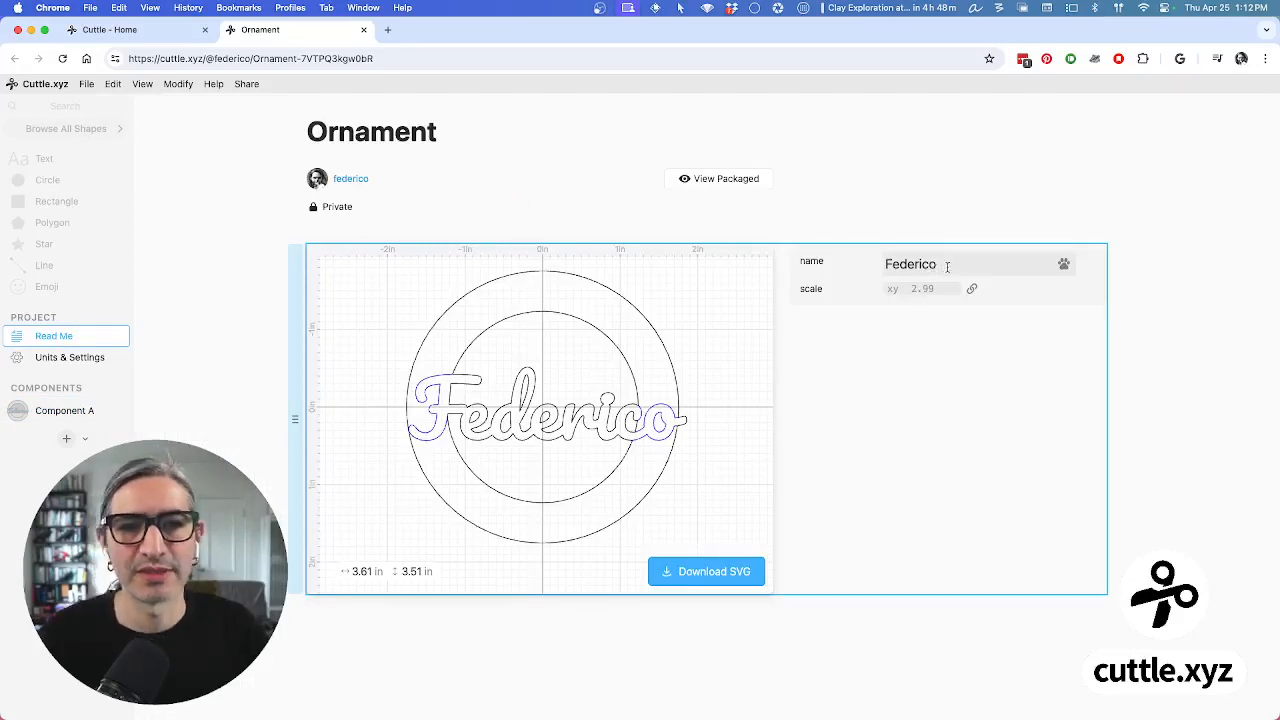
{"action": "left_click_drag", "start_coordinate": [947, 266], "coordinate": [846, 251]}
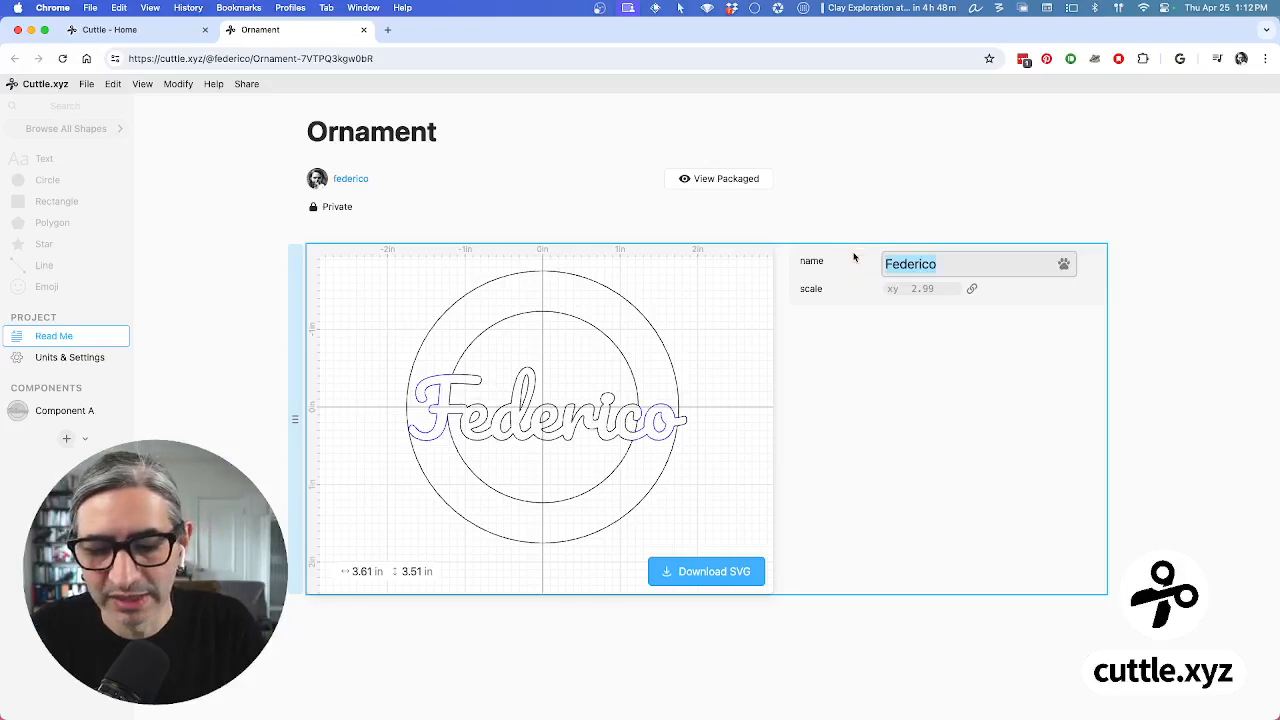
{"action": "type", "text": "TOby"}
{"action": "key", "text": "BackSpace"}
{"action": "key", "text": "BackSpace"}
{"action": "key", "text": "BackSpace"}
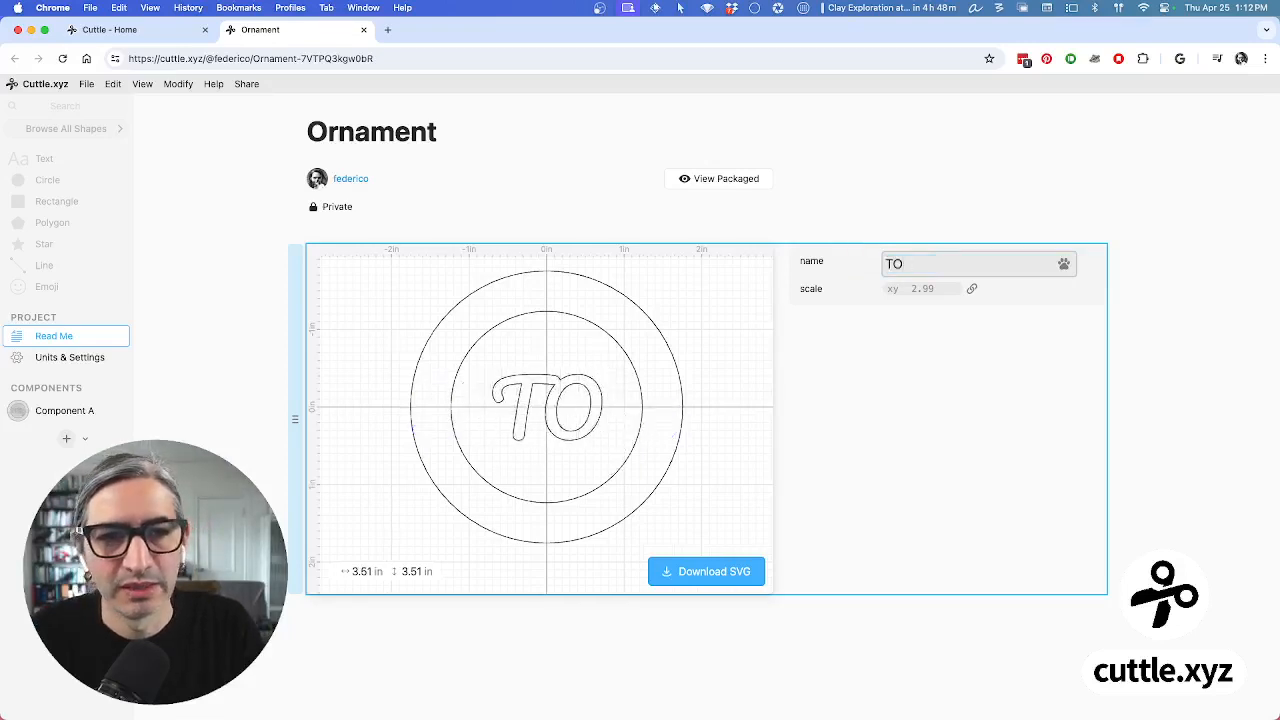
{"action": "type", "text": "oby"}
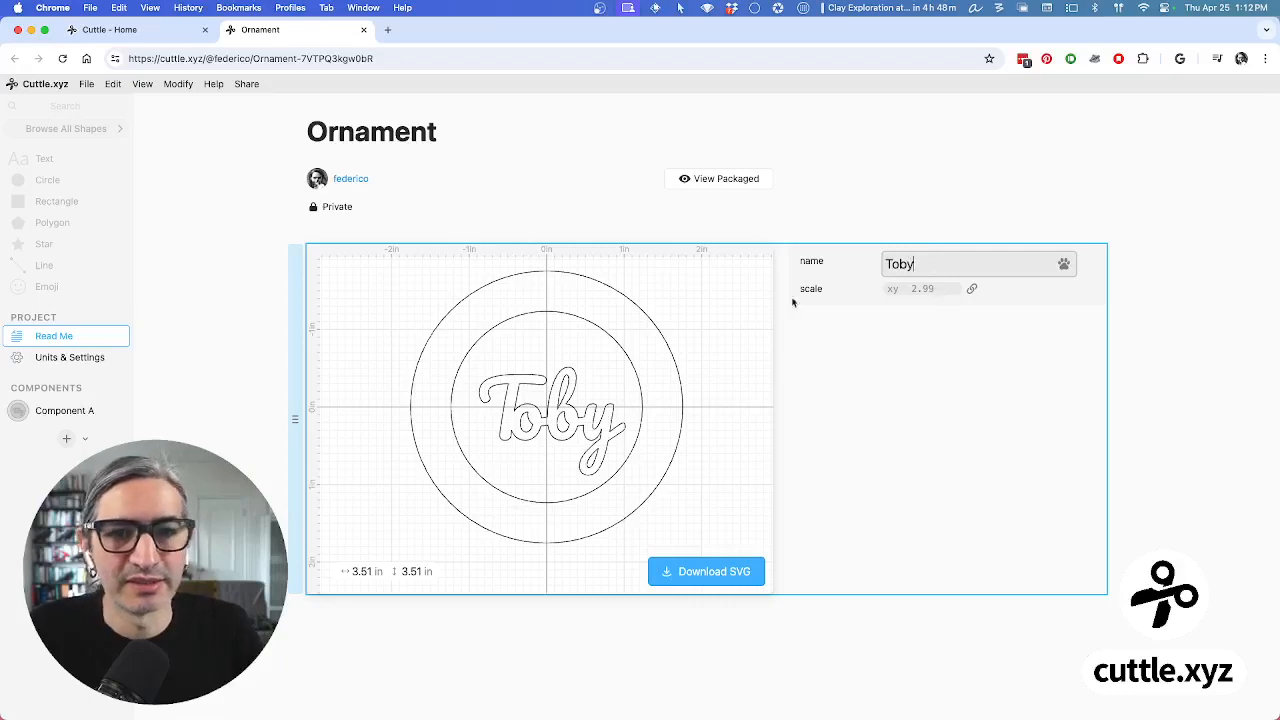
{"action": "left_click_drag", "start_coordinate": [928, 289], "coordinate": [813, 305]}
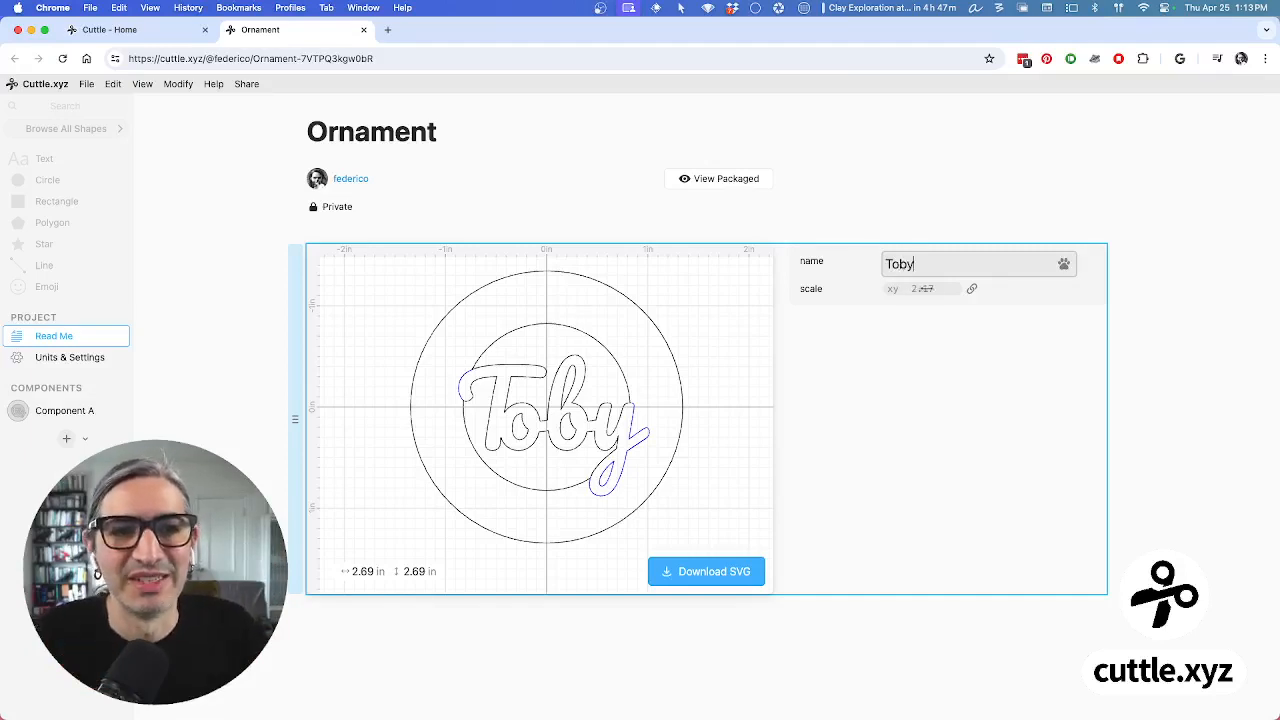
{"action": "left_click_drag", "start_coordinate": [920, 289], "coordinate": [885, 291]}
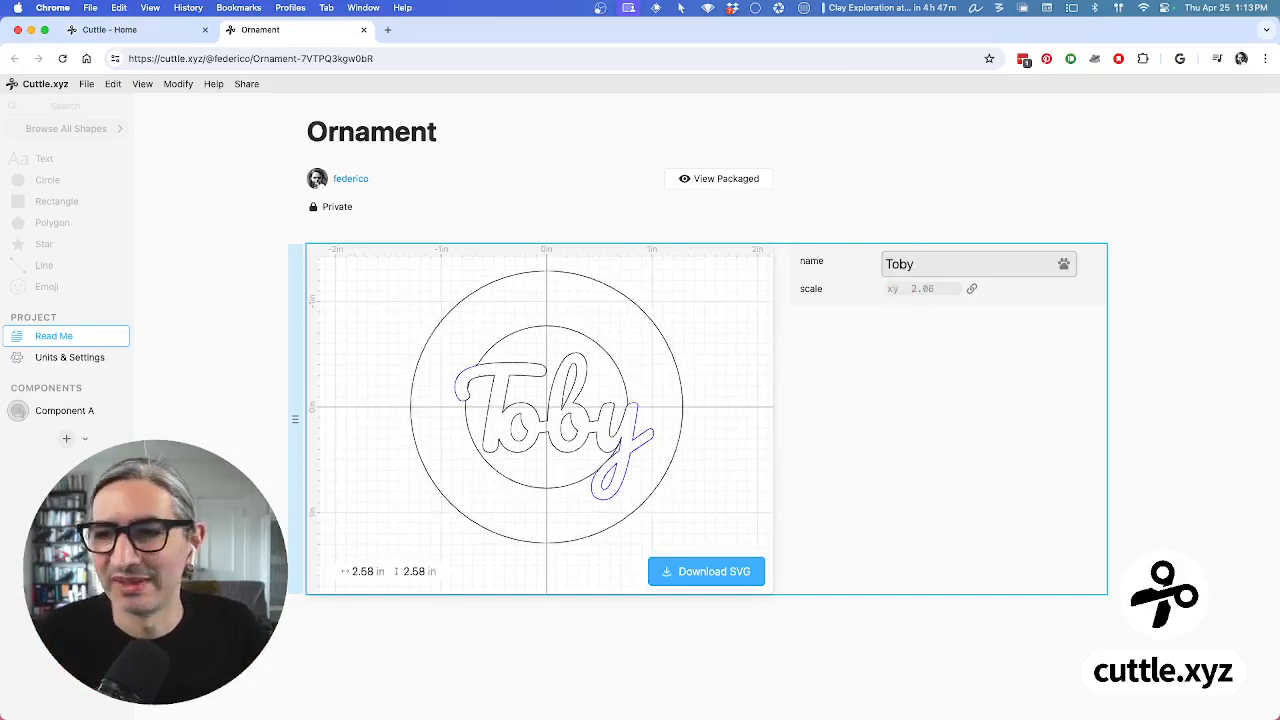
Create a new component, Component B, and place a circle centred on its origin
{"action": "left_click", "coordinate": [58, 412]}
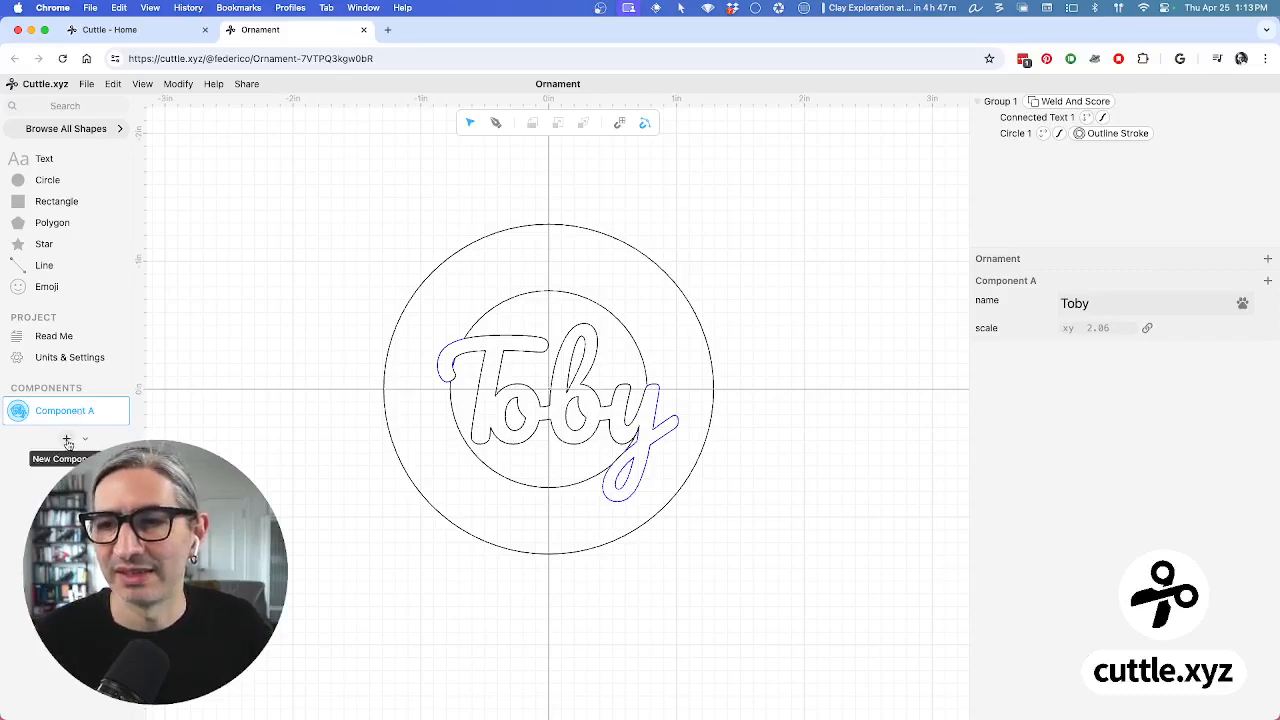
{"action": "left_click", "coordinate": [67, 441]}
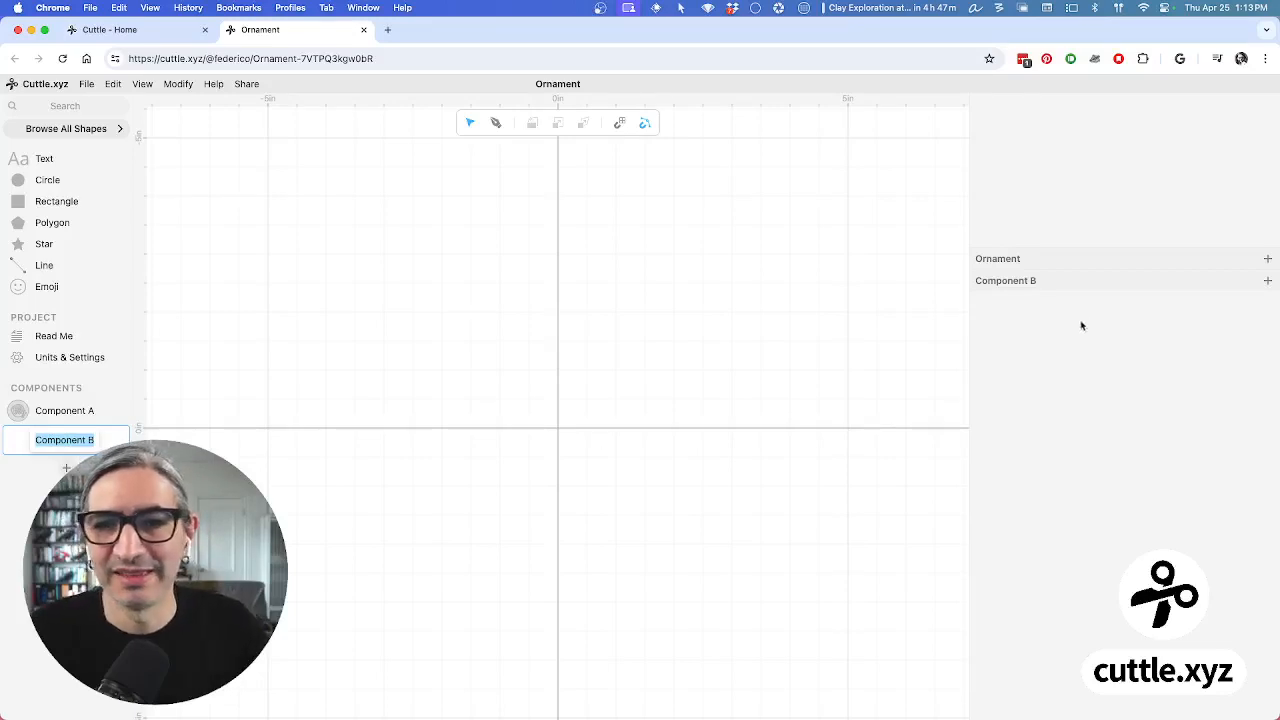
{"action": "key", "text": "Return"}
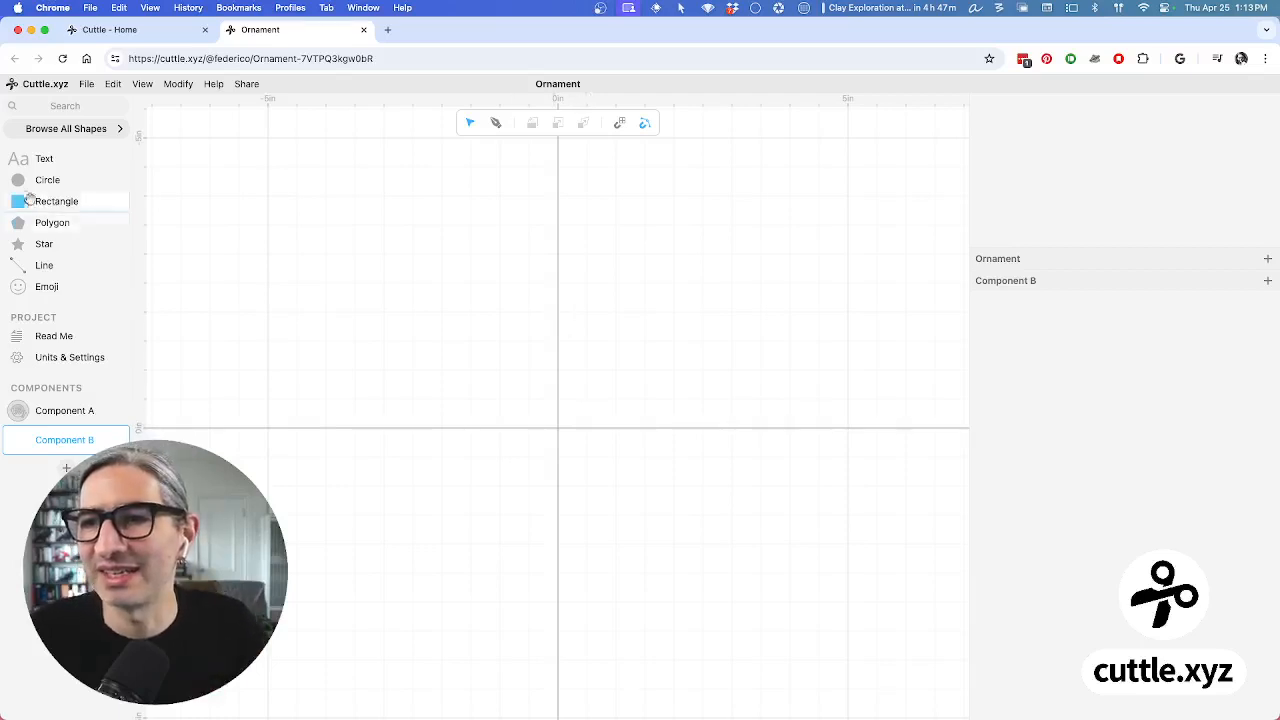
{"action": "left_click_drag", "start_coordinate": [20, 180], "coordinate": [560, 429]}
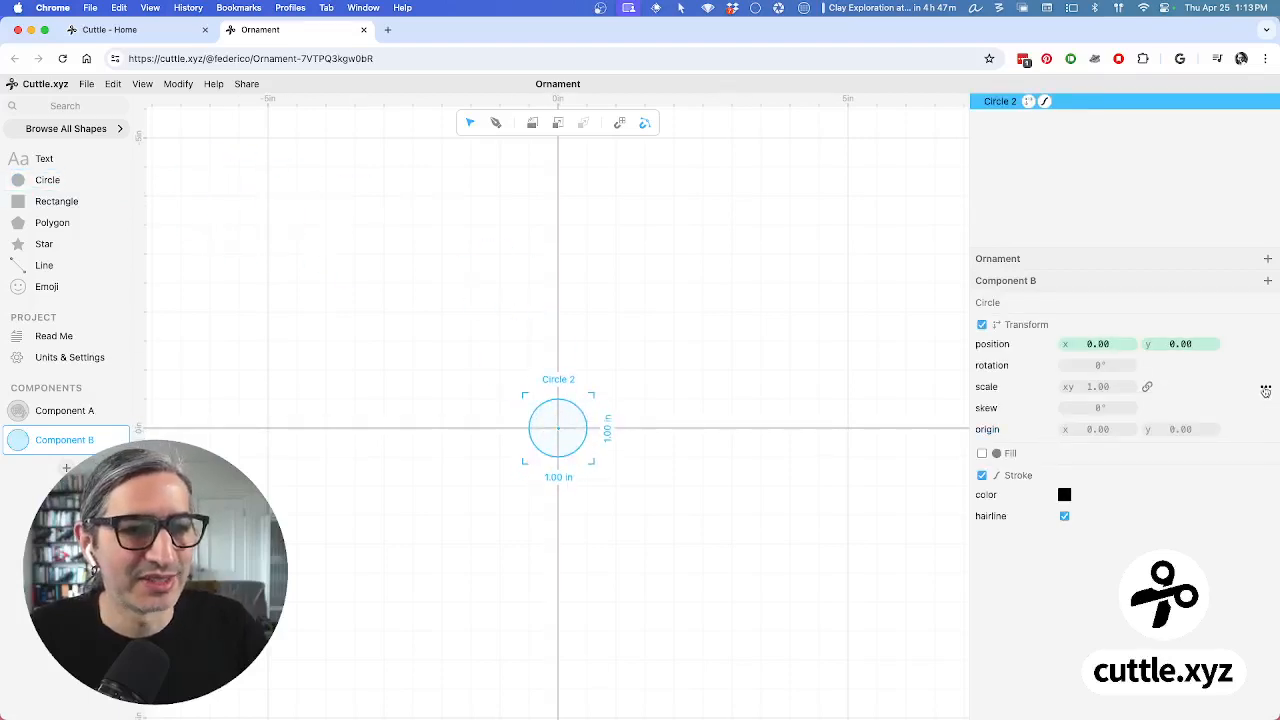
Extract the new circle's scale as a parameter of Component B and set it to 3
{"action": "left_click", "coordinate": [1265, 344]}
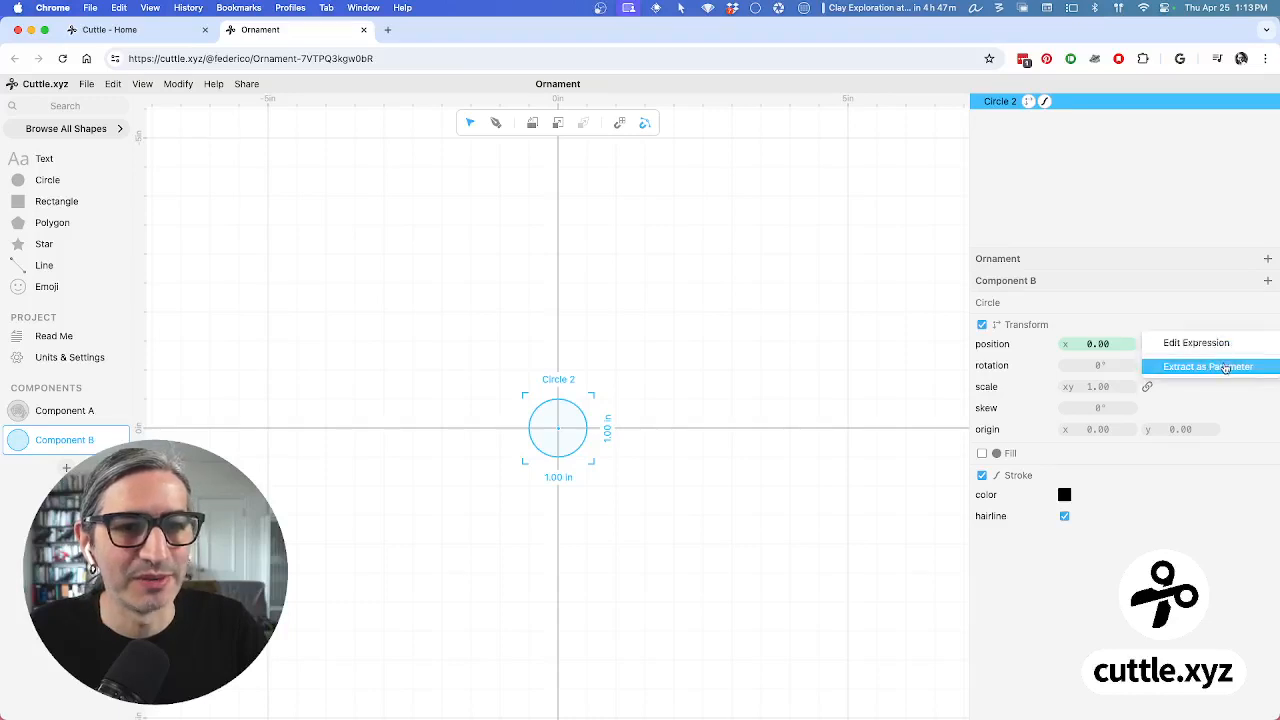
{"action": "left_click", "coordinate": [1226, 368]}
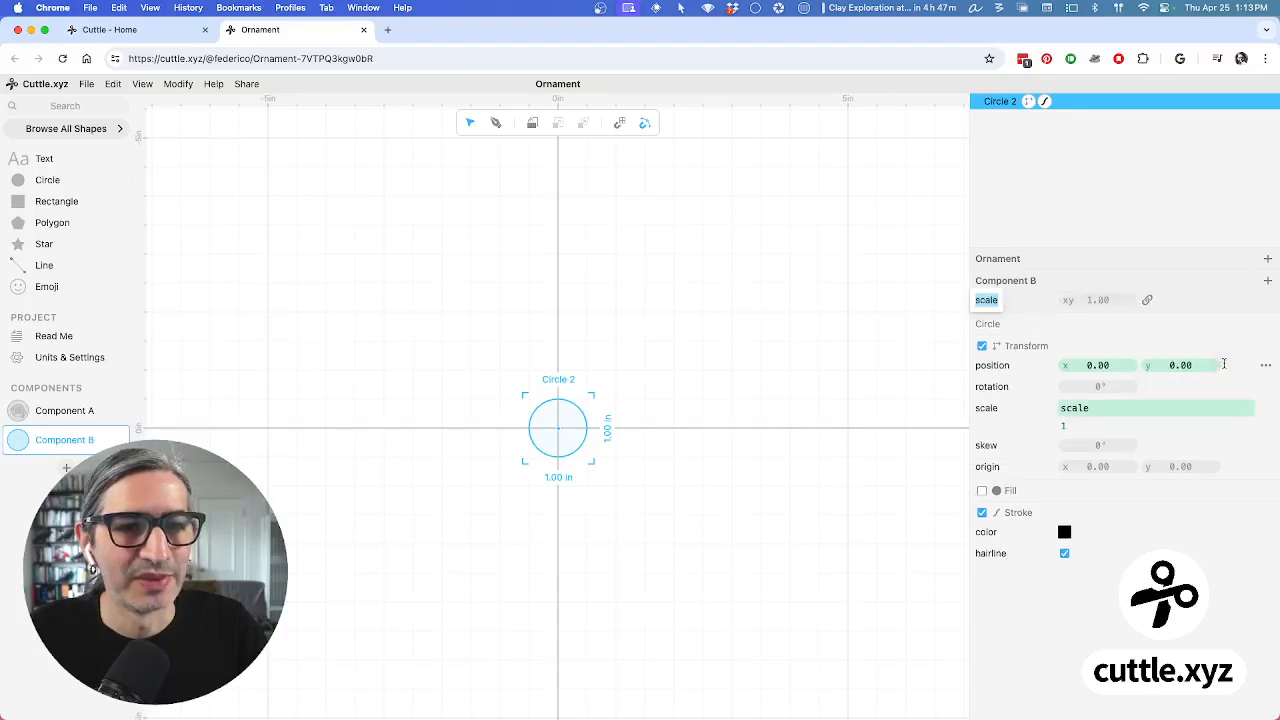
{"action": "left_click", "coordinate": [1094, 299]}
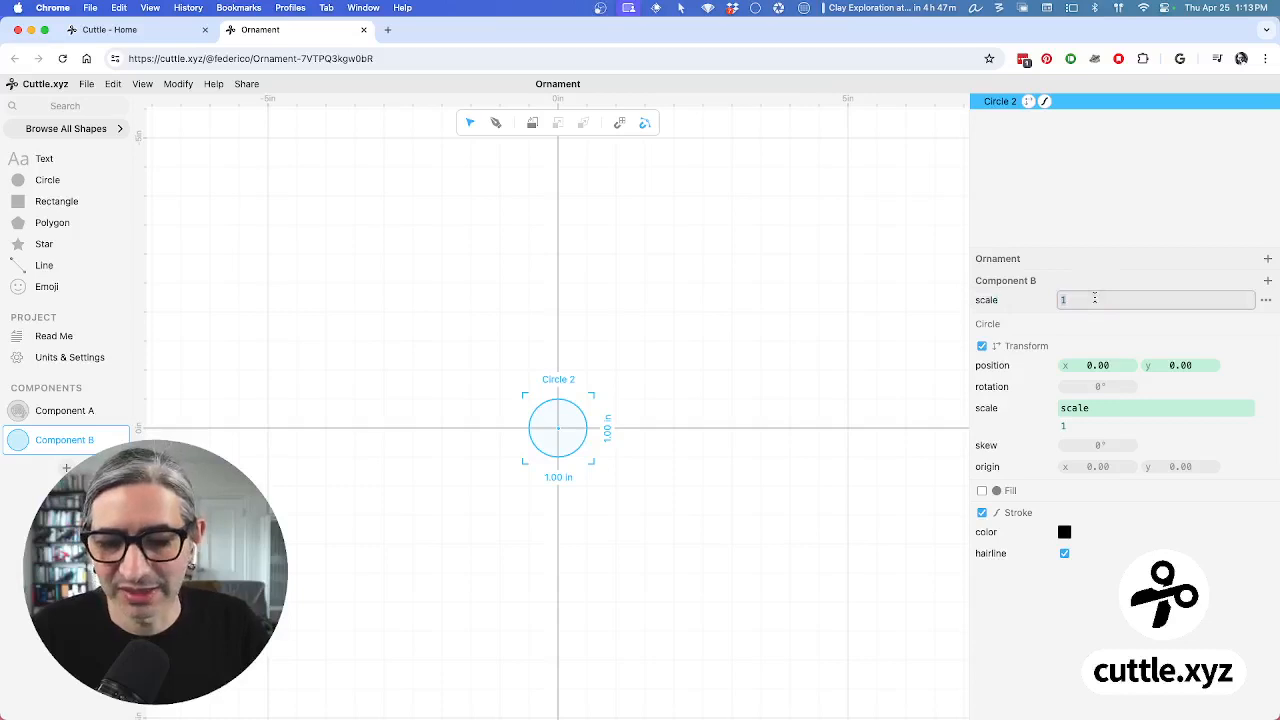
{"action": "type", "text": "3"}
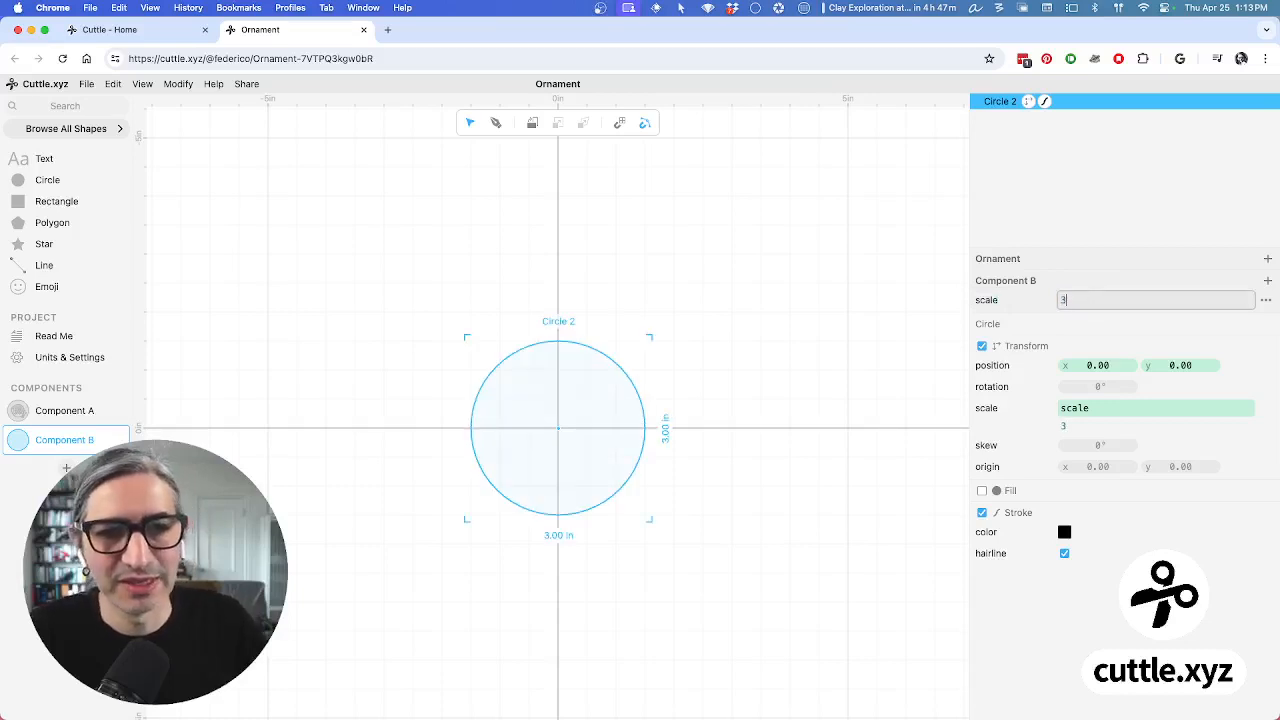
{"action": "left_click", "coordinate": [706, 464]}
Apply an Outline Stroke modifier to the circle in Component B with a width of 0.5
{"action": "left_click_drag", "start_coordinate": [388, 272], "coordinate": [705, 528]}
{"action": "left_click", "coordinate": [186, 87]}
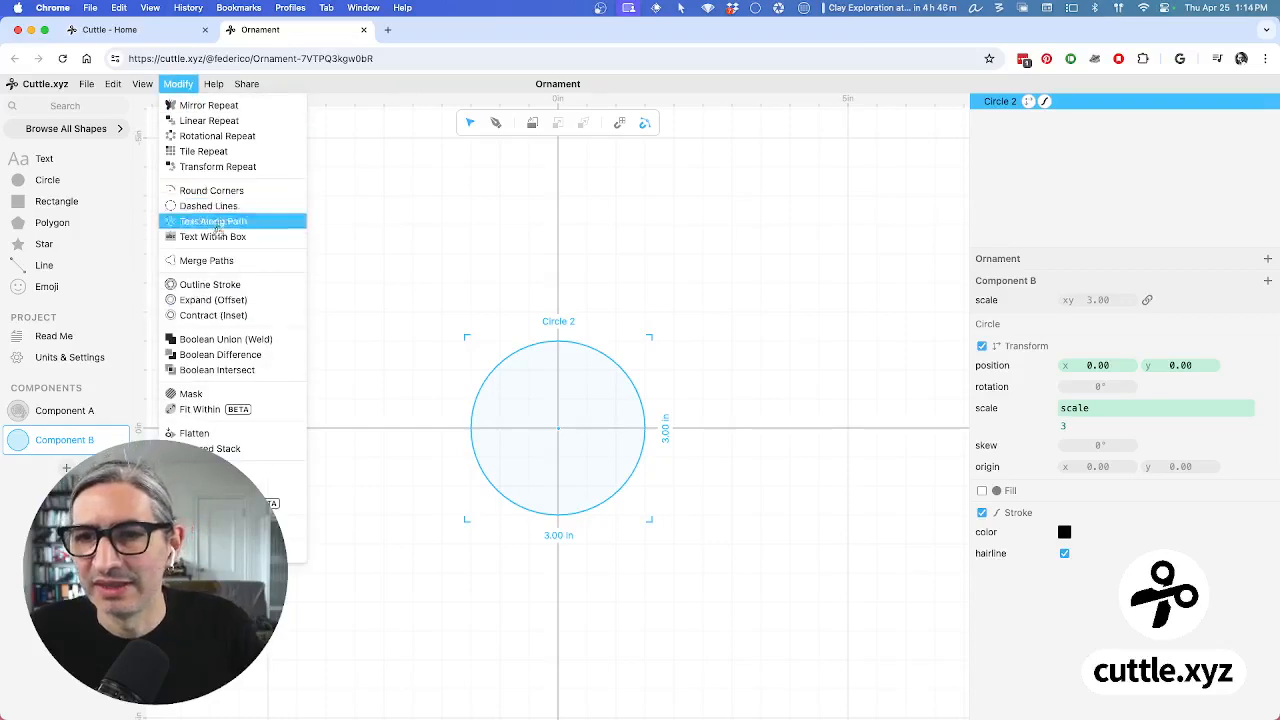
{"action": "left_click", "coordinate": [230, 284]}
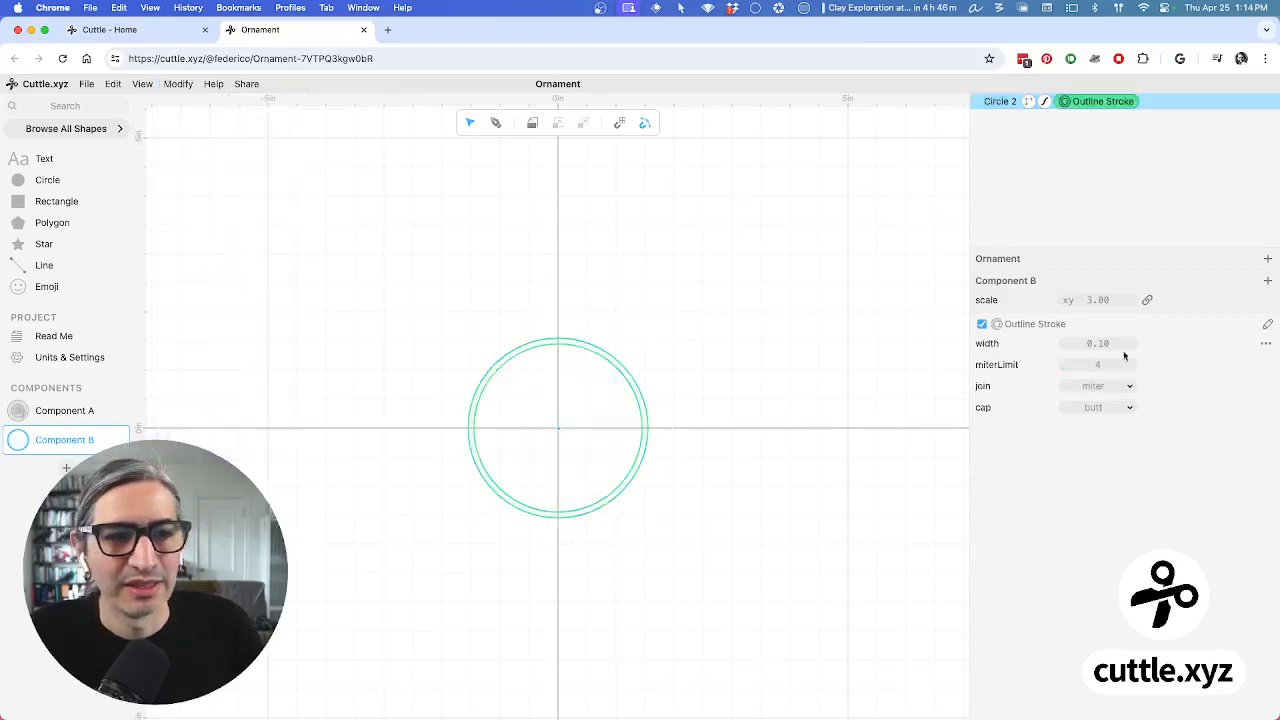
{"action": "left_click_drag", "start_coordinate": [1088, 343], "coordinate": [1160, 351]}
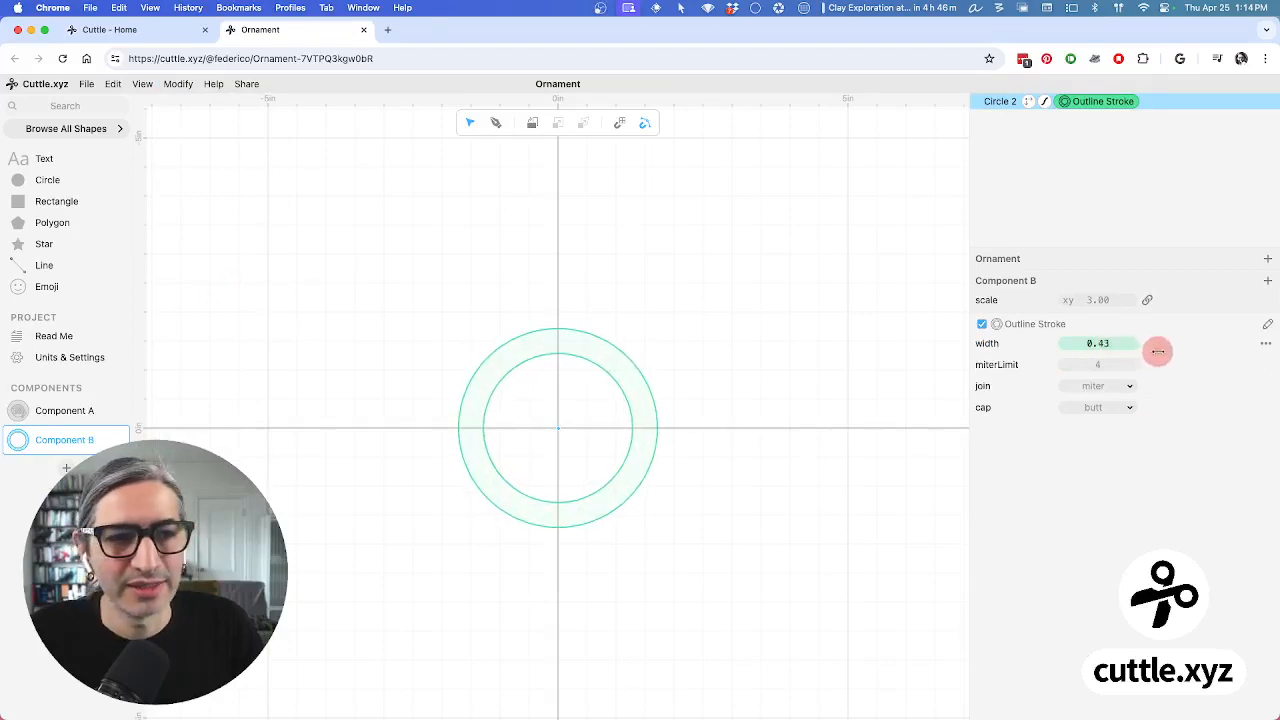
{"action": "left_click", "coordinate": [1102, 343]}
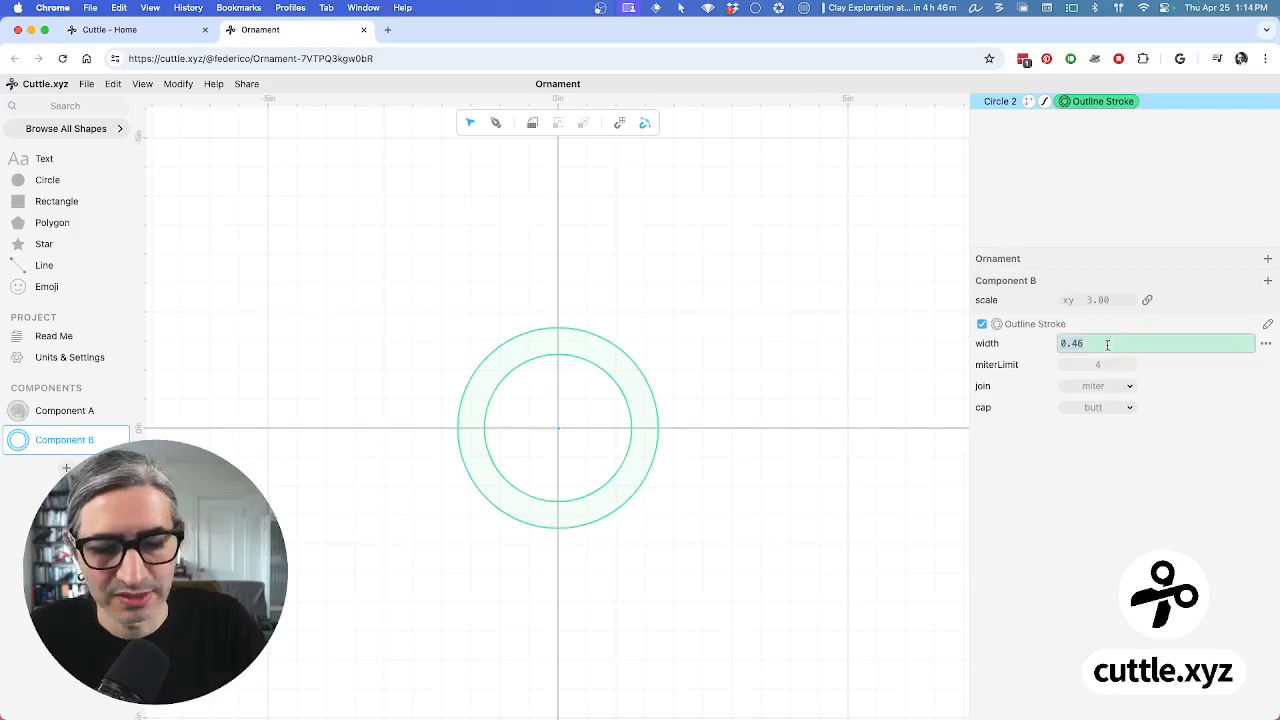
{"action": "type", "text": "0."}
{"action": "type", "text": "2"}
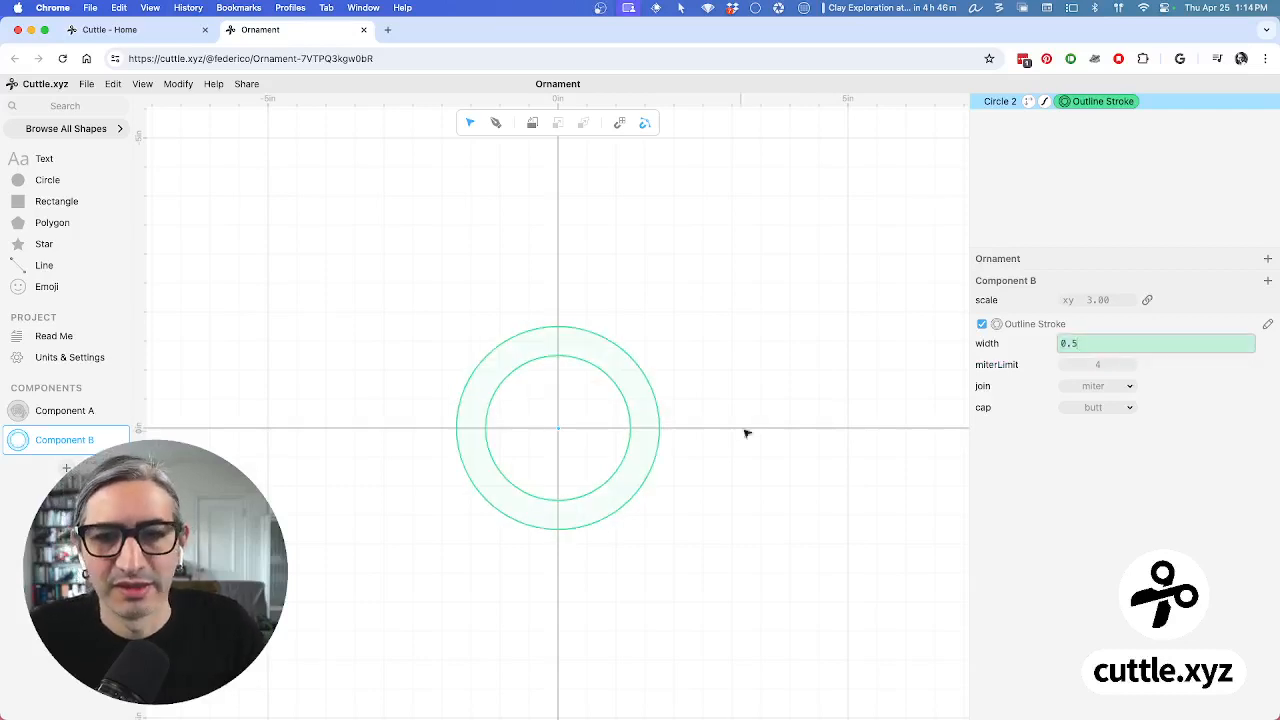
{"action": "left_click", "coordinate": [746, 432]}
{"action": "scroll", "coordinate": [685, 495], "scroll_direction": "up", "scroll_amount": 3}
{"action": "scroll", "coordinate": [690, 490], "scroll_direction": "up", "scroll_amount": 3}
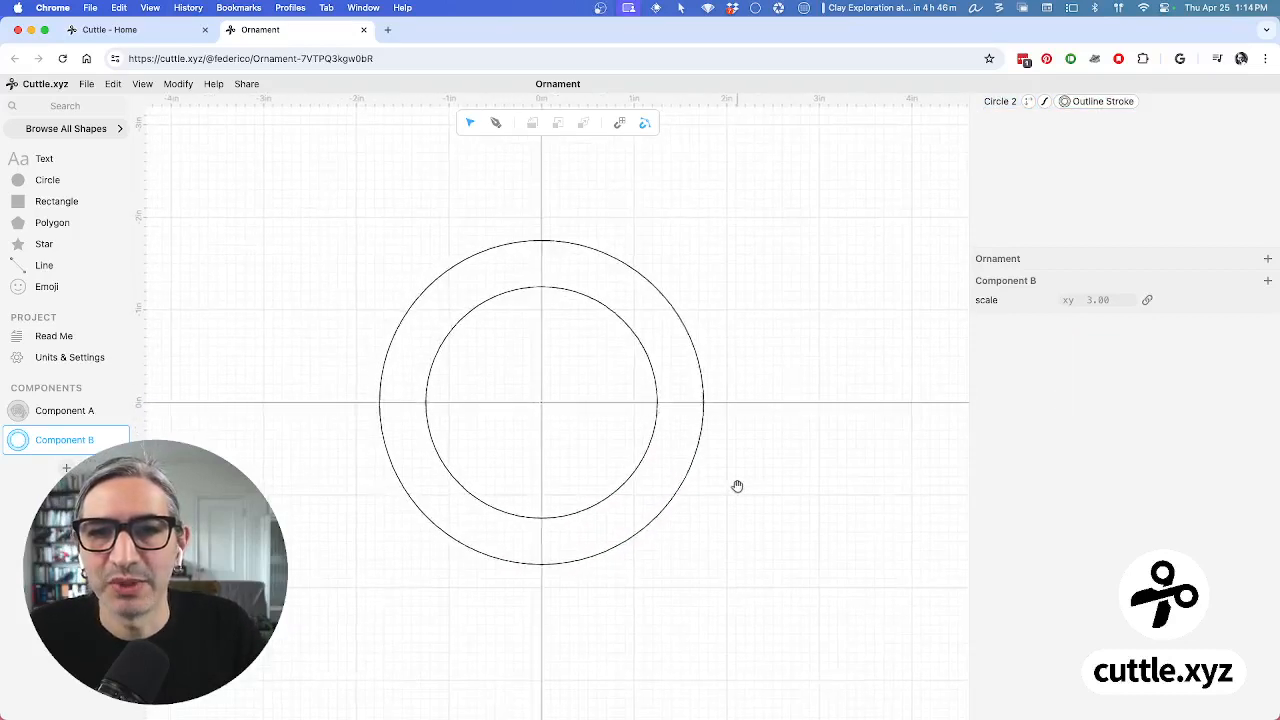
{"action": "scroll", "coordinate": [740, 481], "scroll_direction": "up", "scroll_amount": 2}
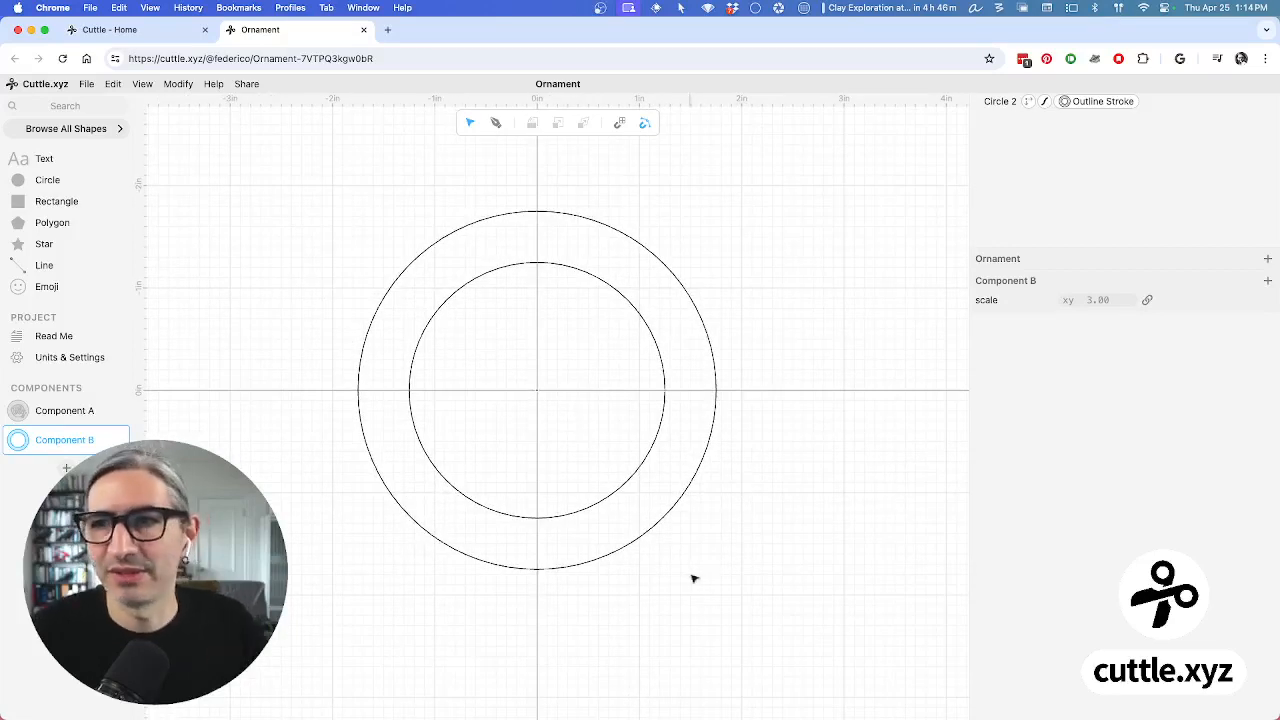
{"action": "left_click", "coordinate": [43, 105]}
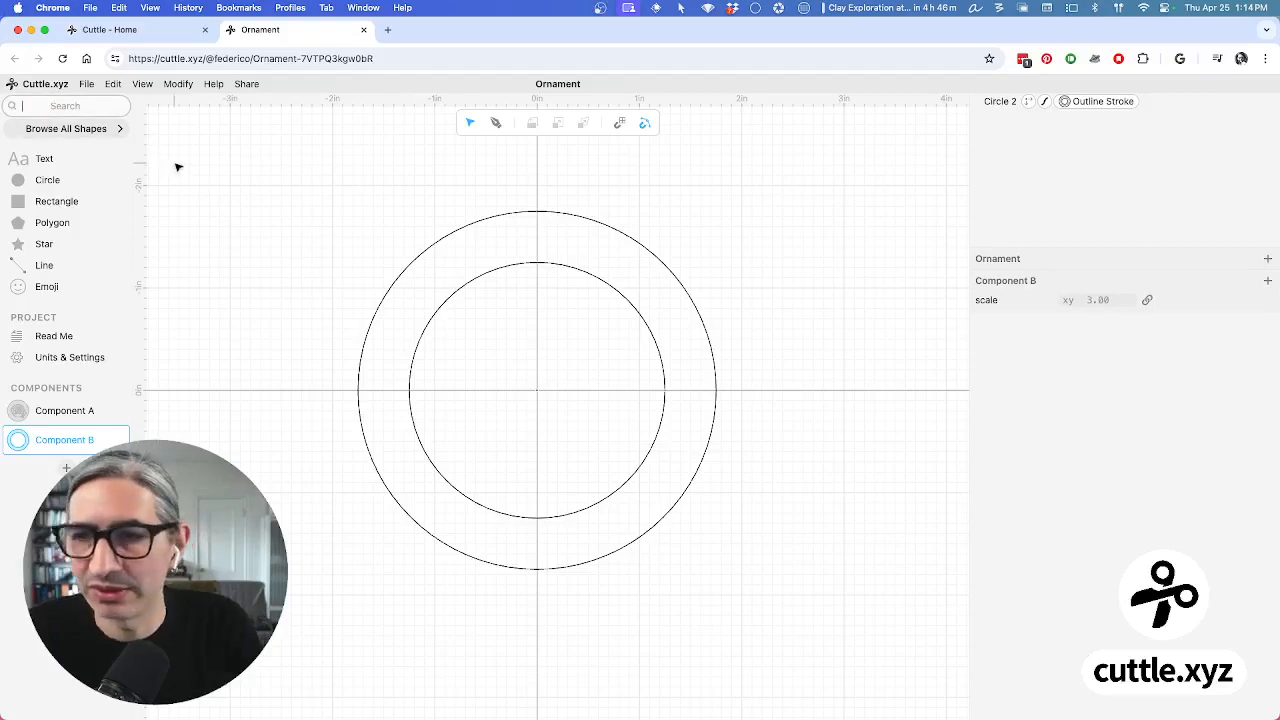
{"action": "type", "text": "f"}
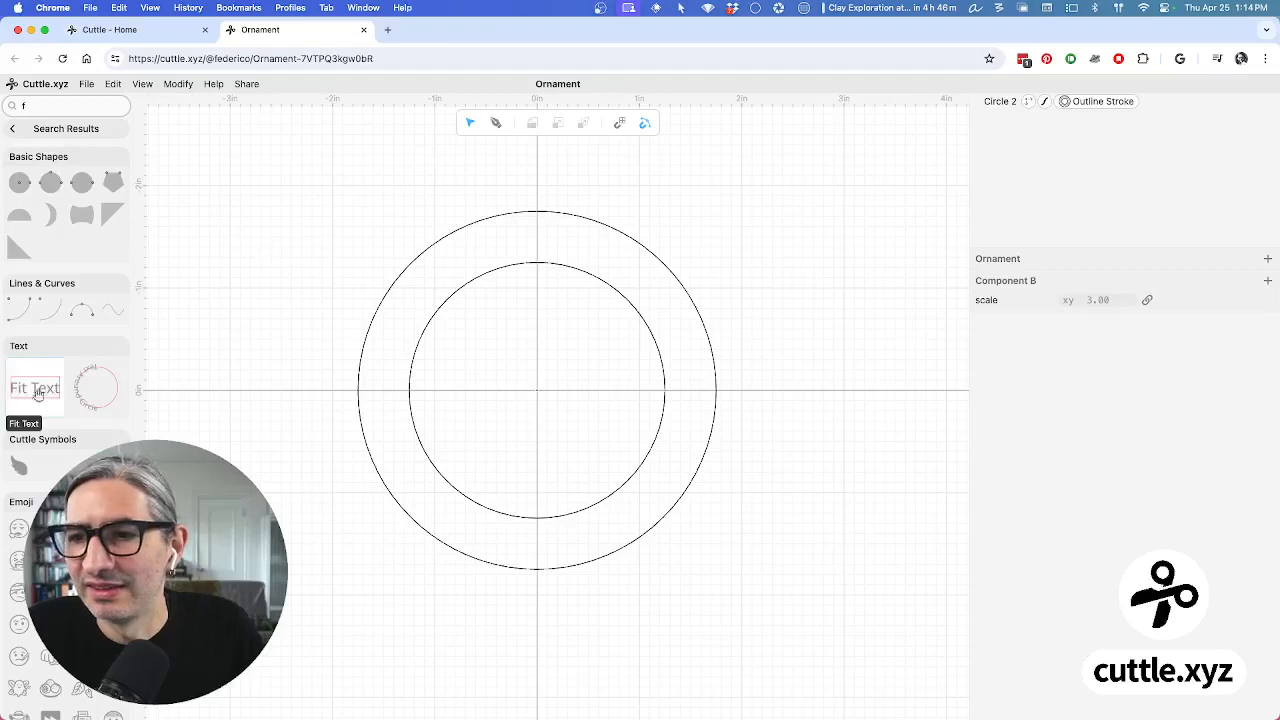
{"action": "left_click_drag", "start_coordinate": [13, 390], "coordinate": [537, 385]}
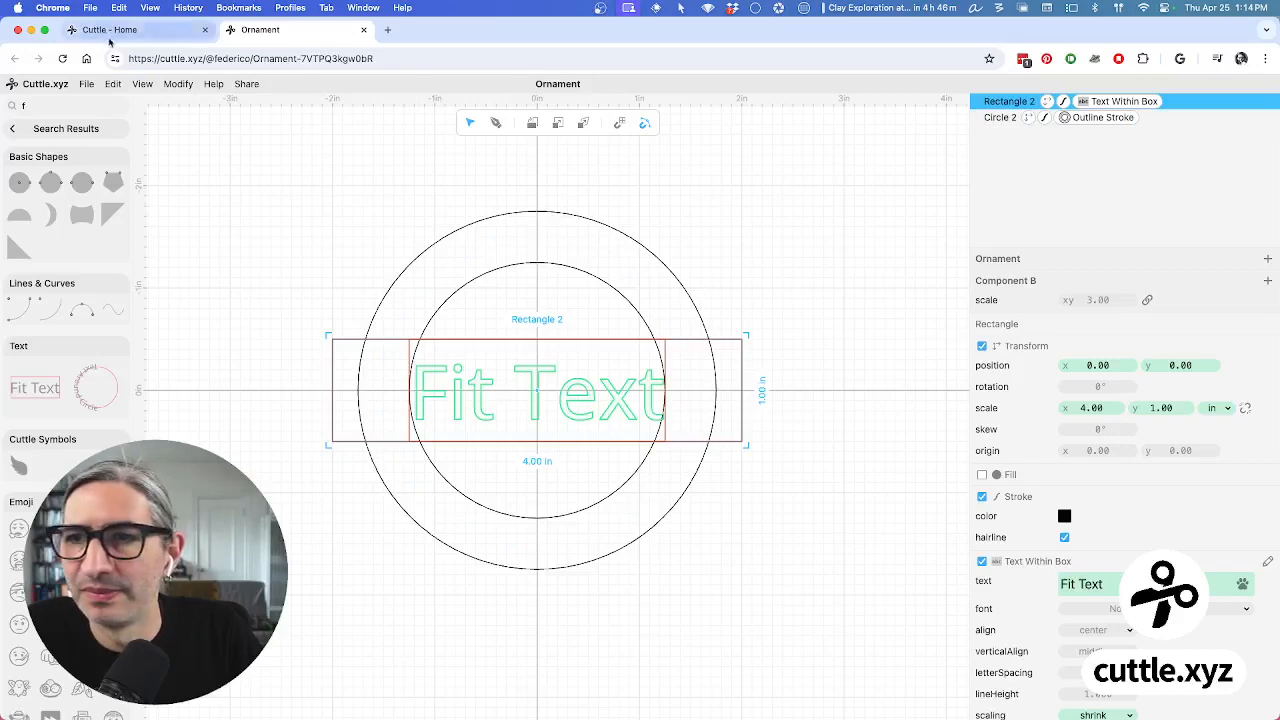
{"action": "left_click", "coordinate": [251, 194]}
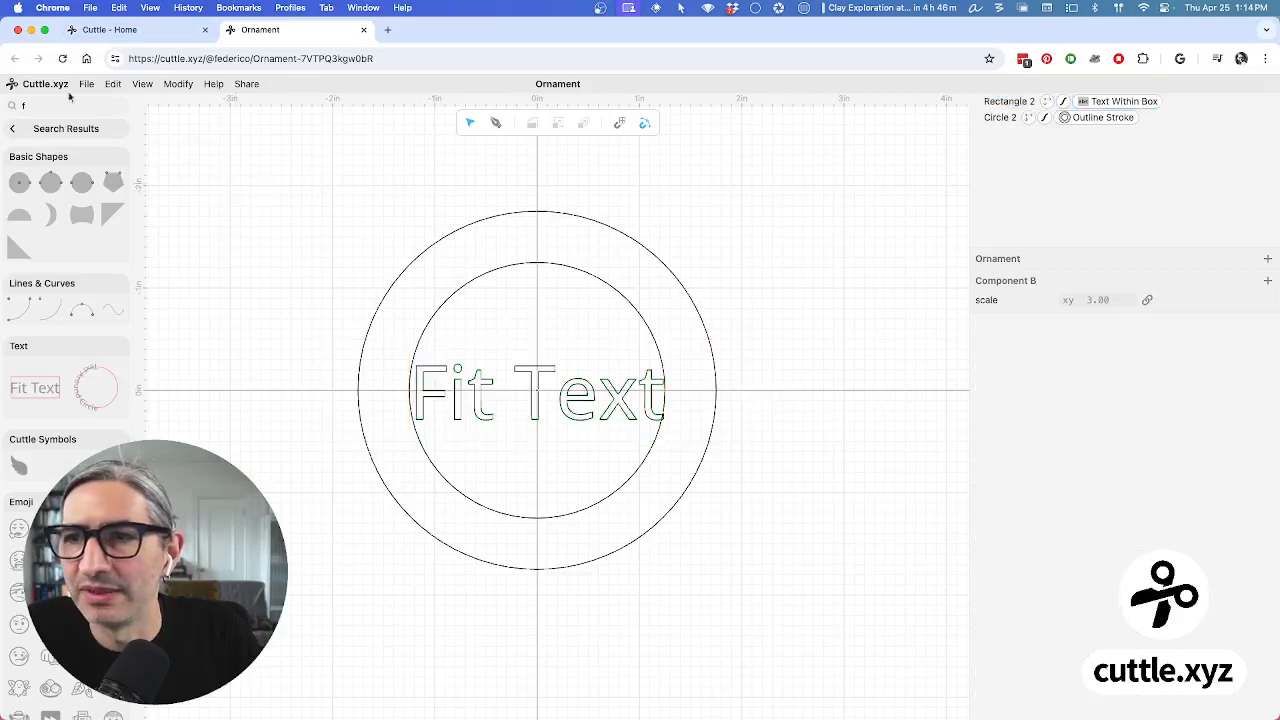
{"action": "left_click", "coordinate": [17, 133]}
{"action": "left_click", "coordinate": [184, 86]}
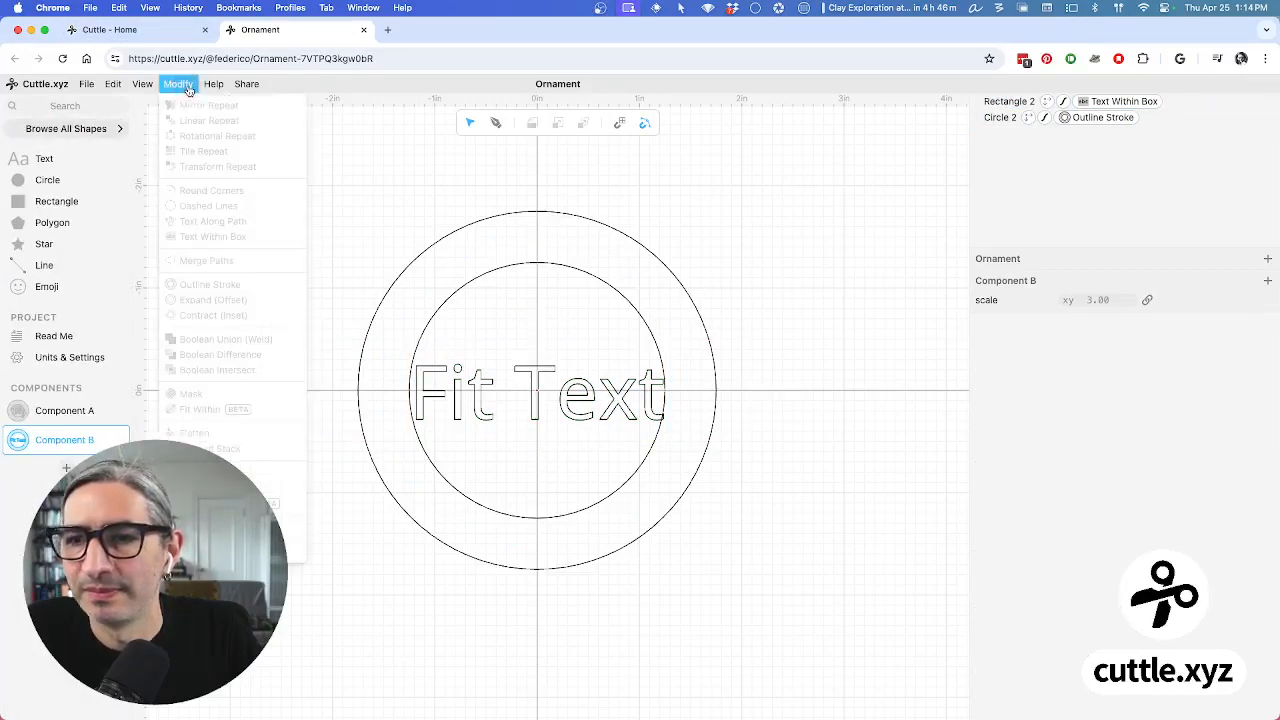
{"action": "left_click", "coordinate": [391, 178]}
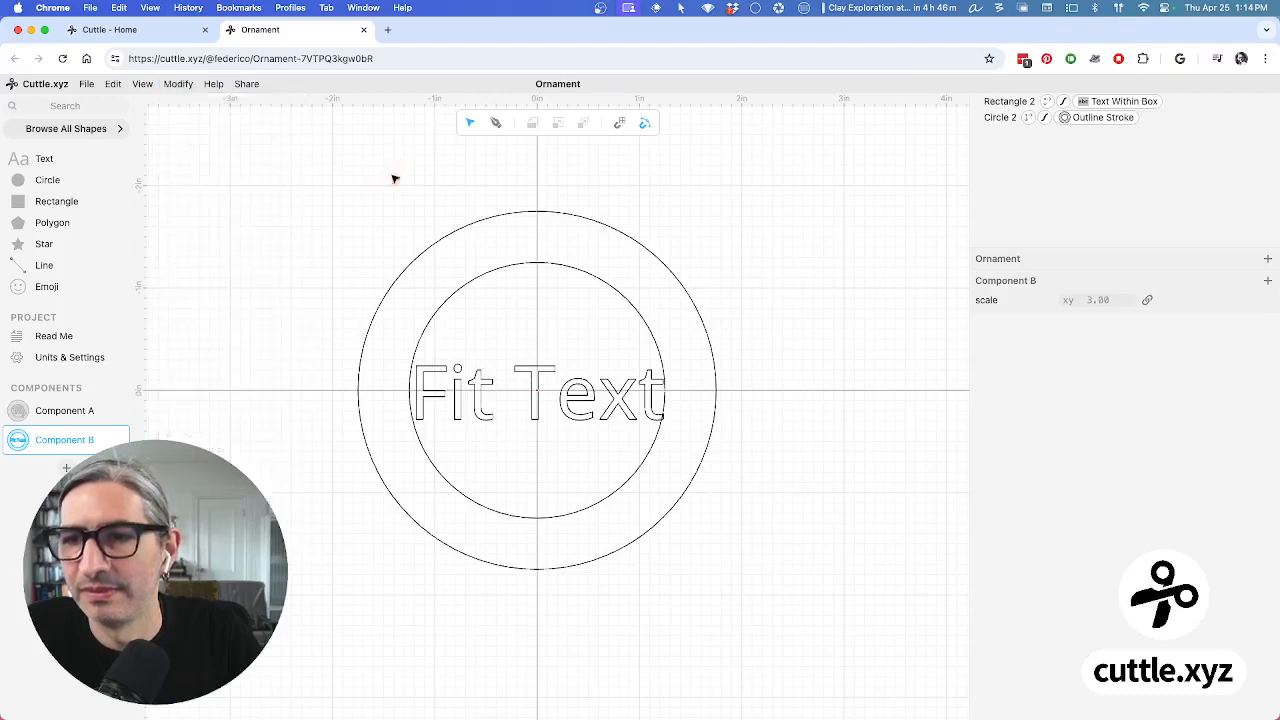
{"action": "left_click", "coordinate": [566, 394]}
{"action": "key", "text": "BackSpace"}
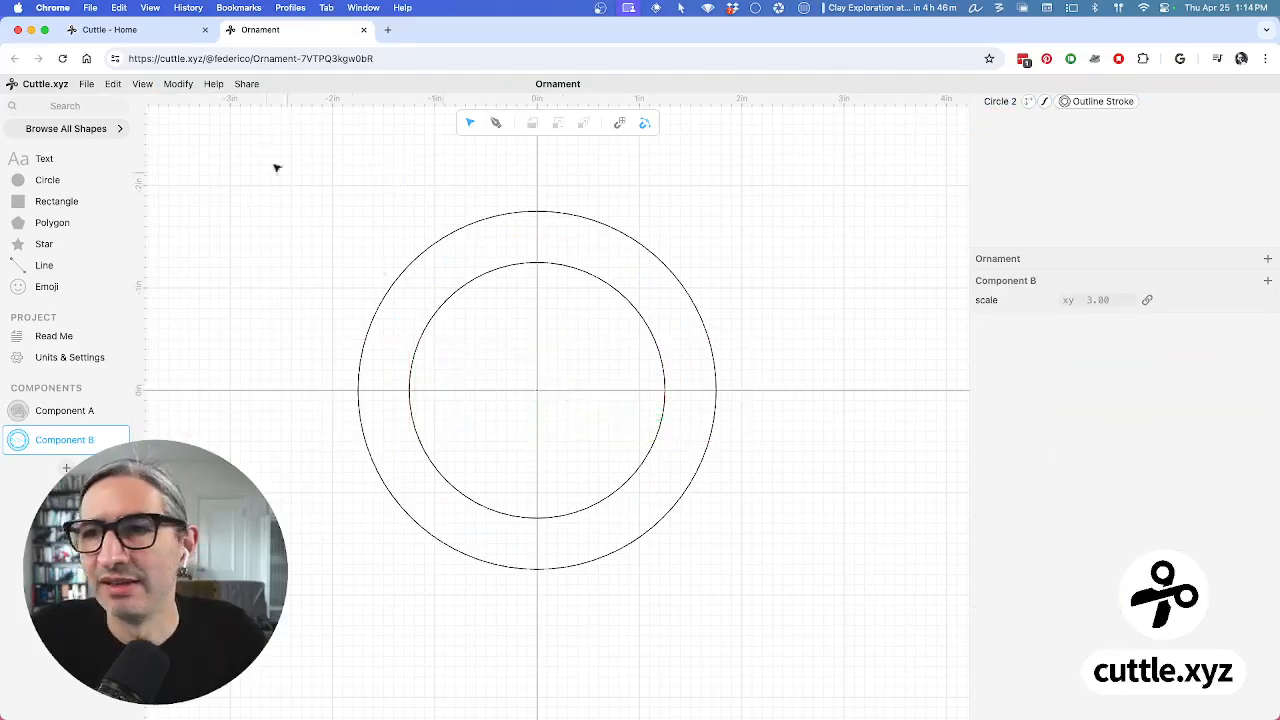
Search the shapes for Connected text and place it at the origin of Component B
{"action": "left_click", "coordinate": [42, 105]}
{"action": "type", "text": "coo"}
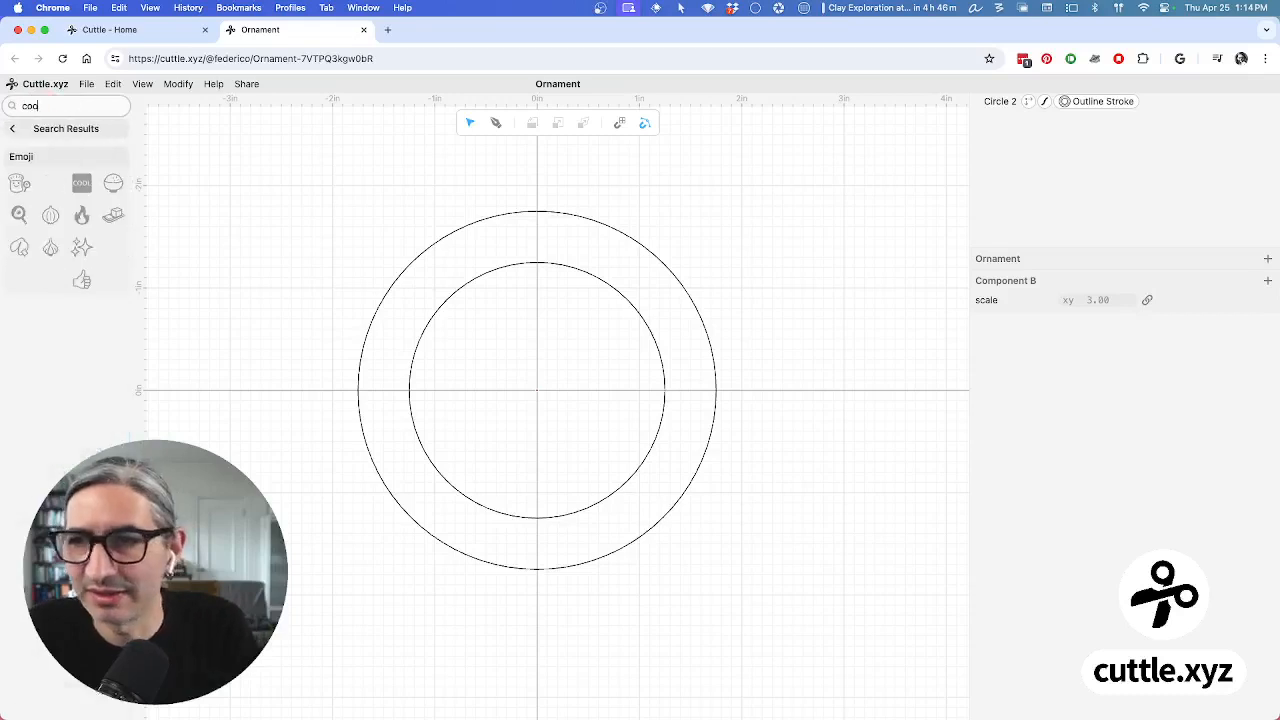
{"action": "key", "text": "BackSpace"}
{"action": "type", "text": "n"}
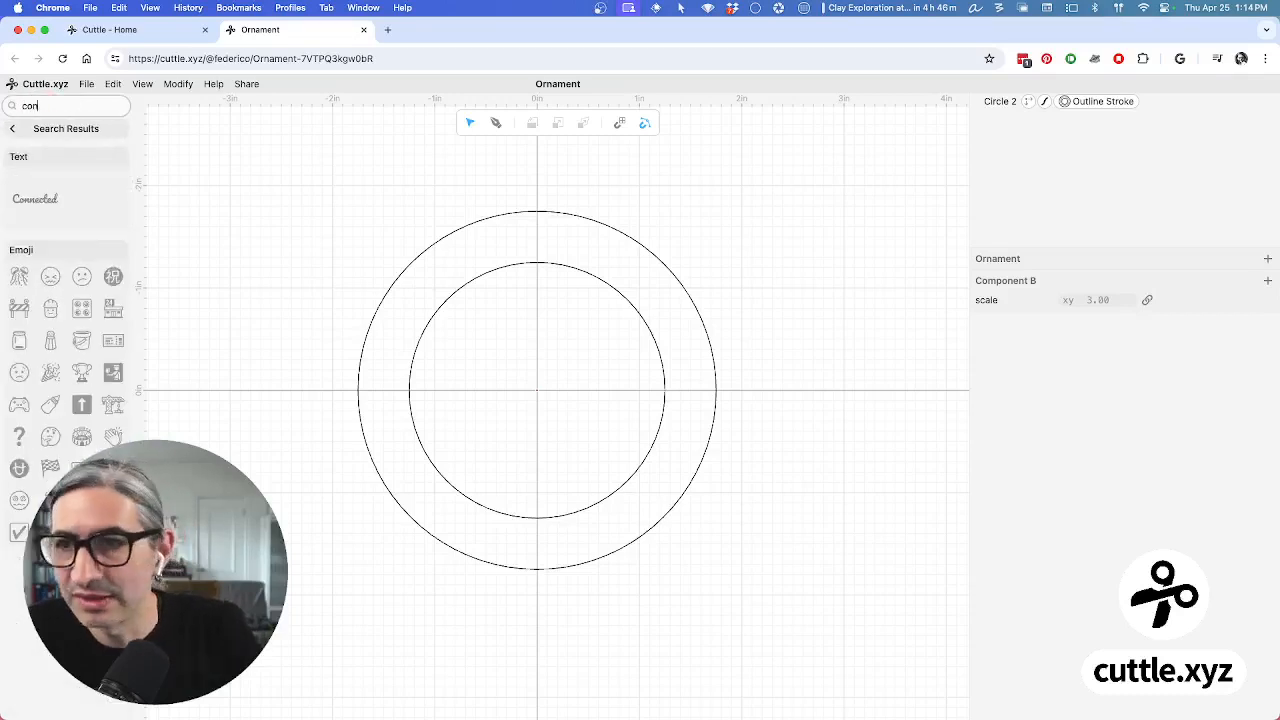
{"action": "left_click_drag", "start_coordinate": [35, 198], "coordinate": [534, 392]}
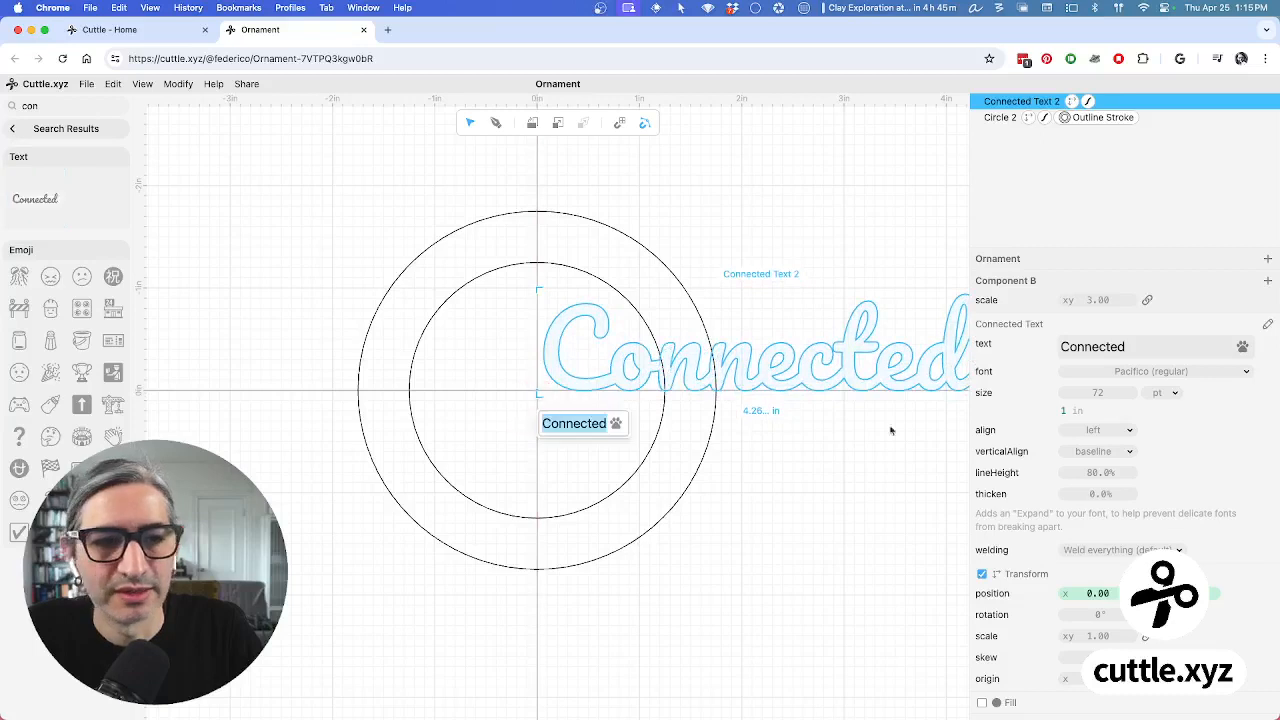
Set the connected text's horizontal alignment to center and its vertical alignment to middle
{"action": "left_click", "coordinate": [1097, 430]}
{"action": "key", "text": "Escape"}
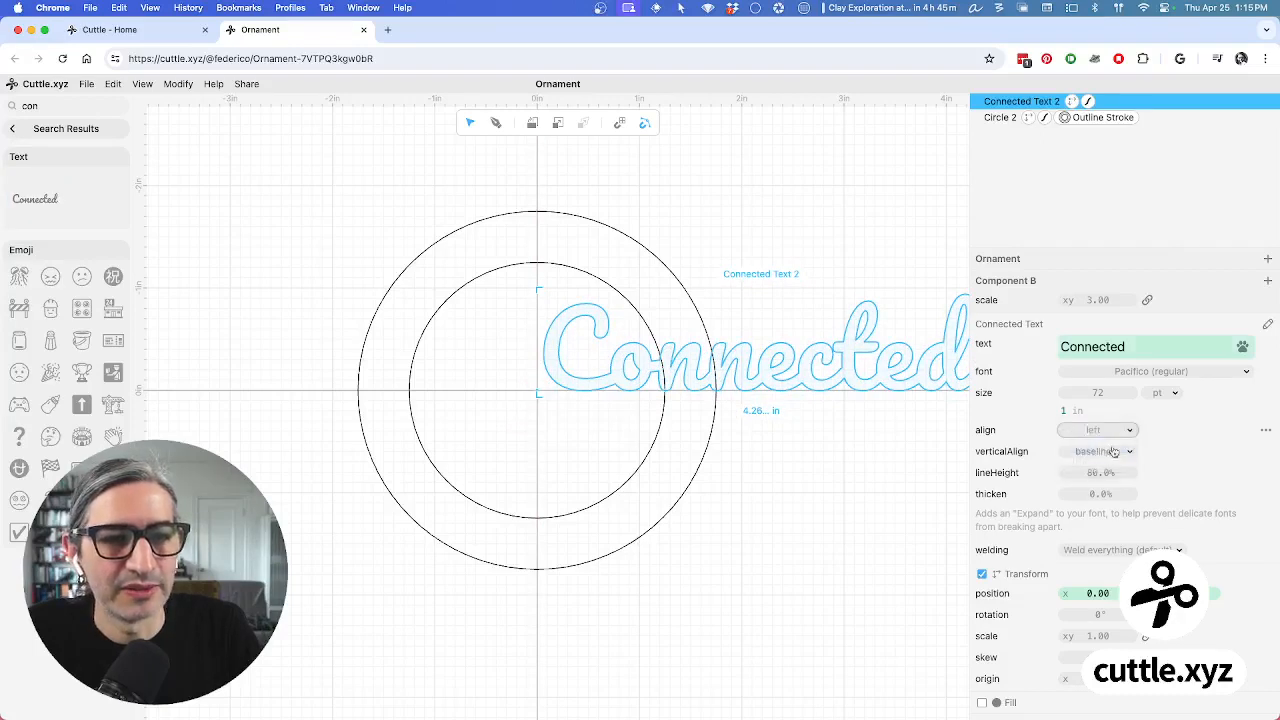
{"action": "key", "text": "Down"}
{"action": "left_click", "coordinate": [1118, 452]}
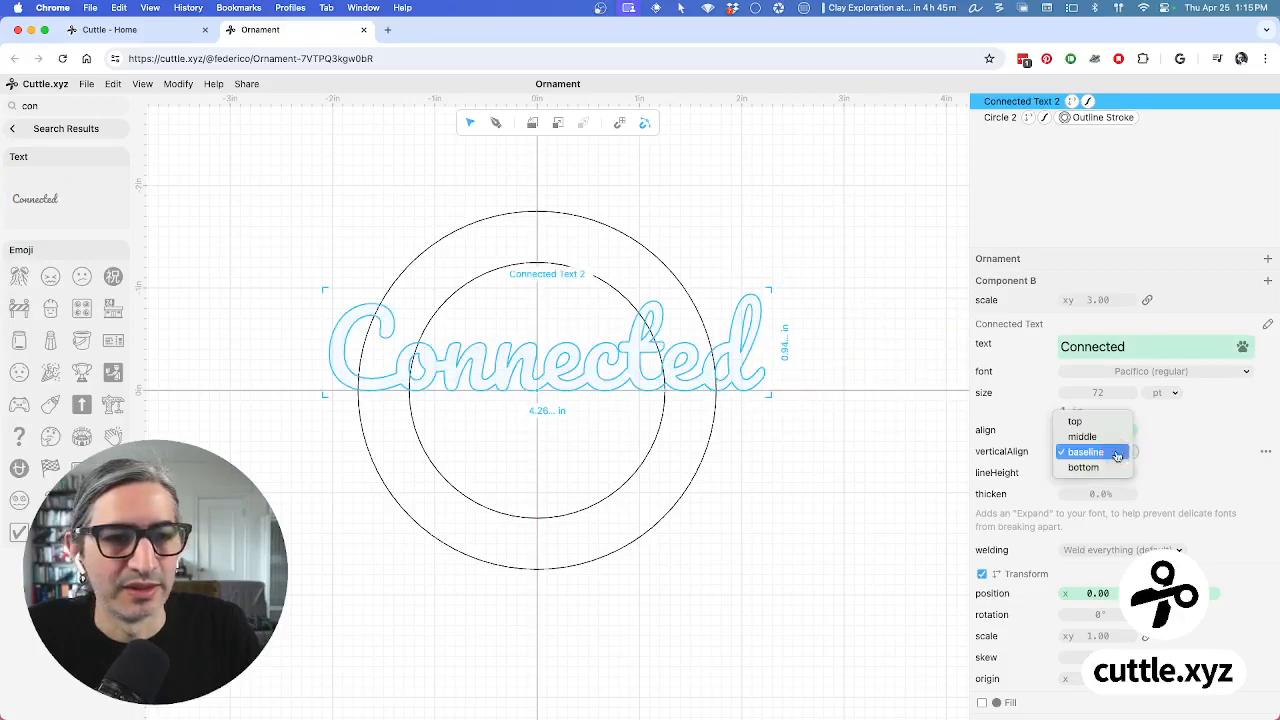
{"action": "left_click", "coordinate": [1094, 434]}
{"action": "left_click", "coordinate": [869, 467]}
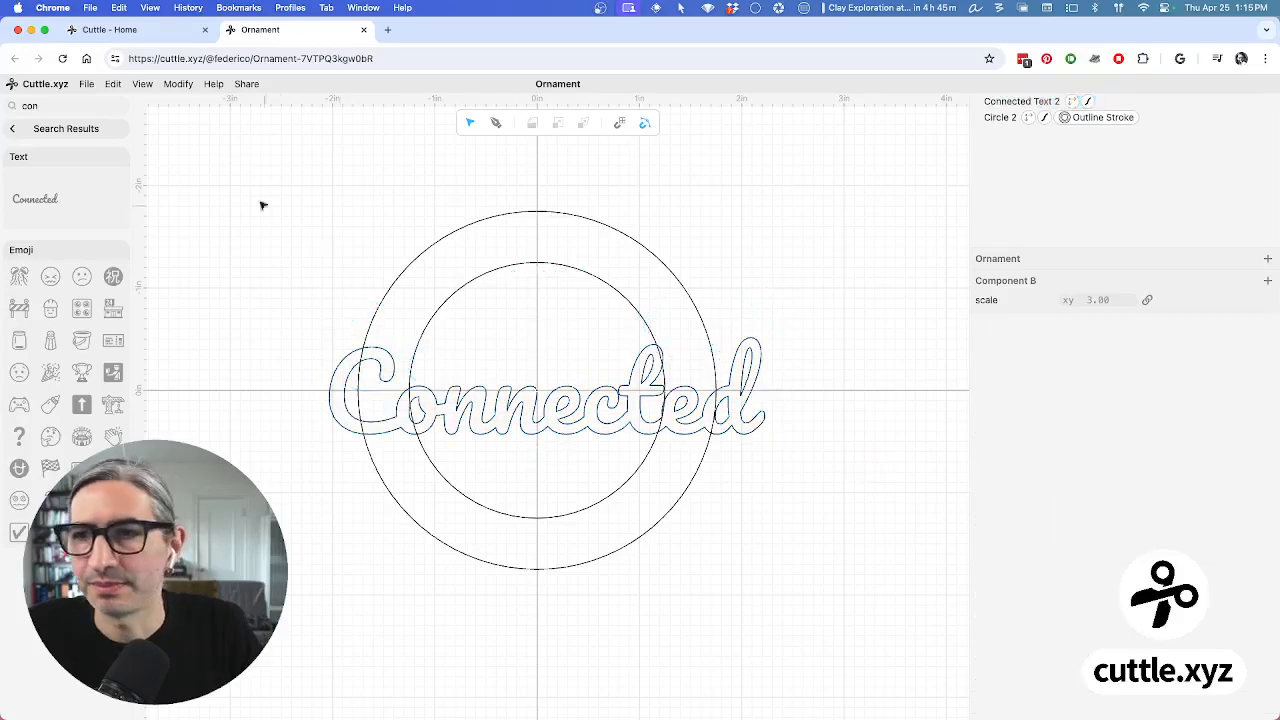
Add a rectangle at the origin and widen it to about 3.5 in, spanning the ring's outer edges
{"action": "left_click", "coordinate": [139, 201]}
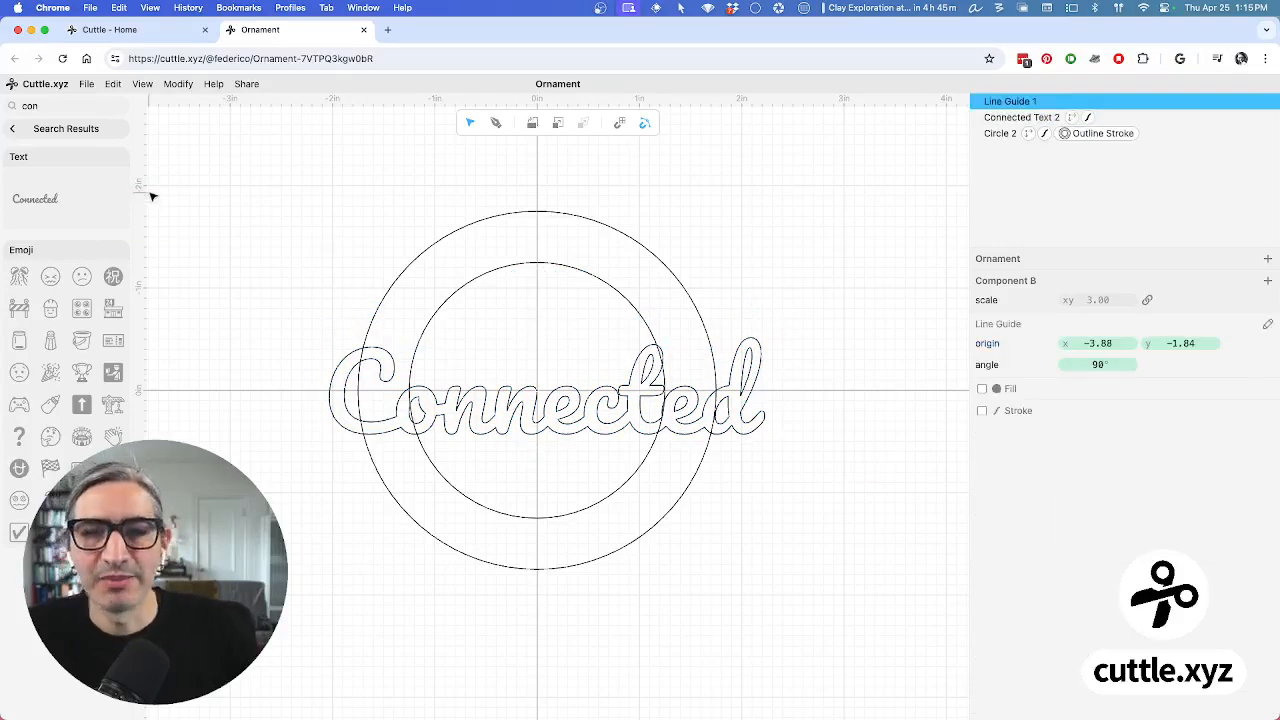
{"action": "left_click", "coordinate": [9, 131]}
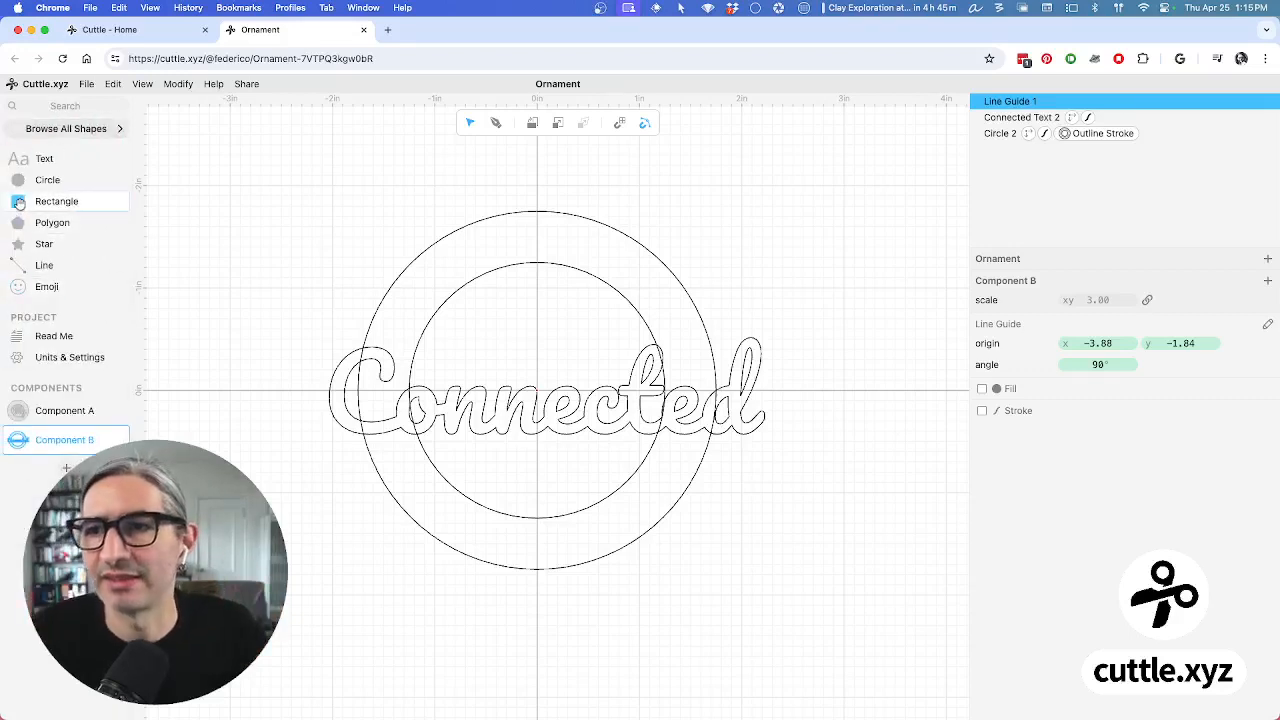
{"action": "left_click_drag", "start_coordinate": [19, 203], "coordinate": [538, 392]}
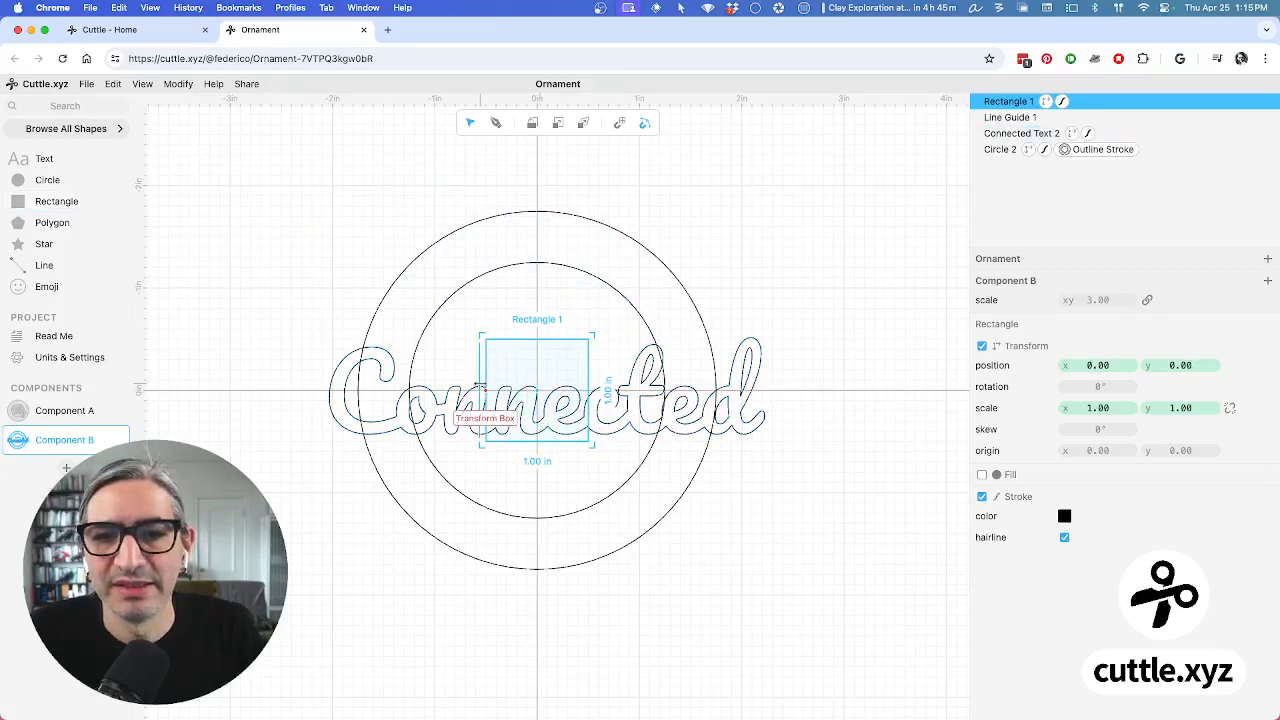
{"action": "left_click_drag", "start_coordinate": [480, 386], "coordinate": [357, 390]}
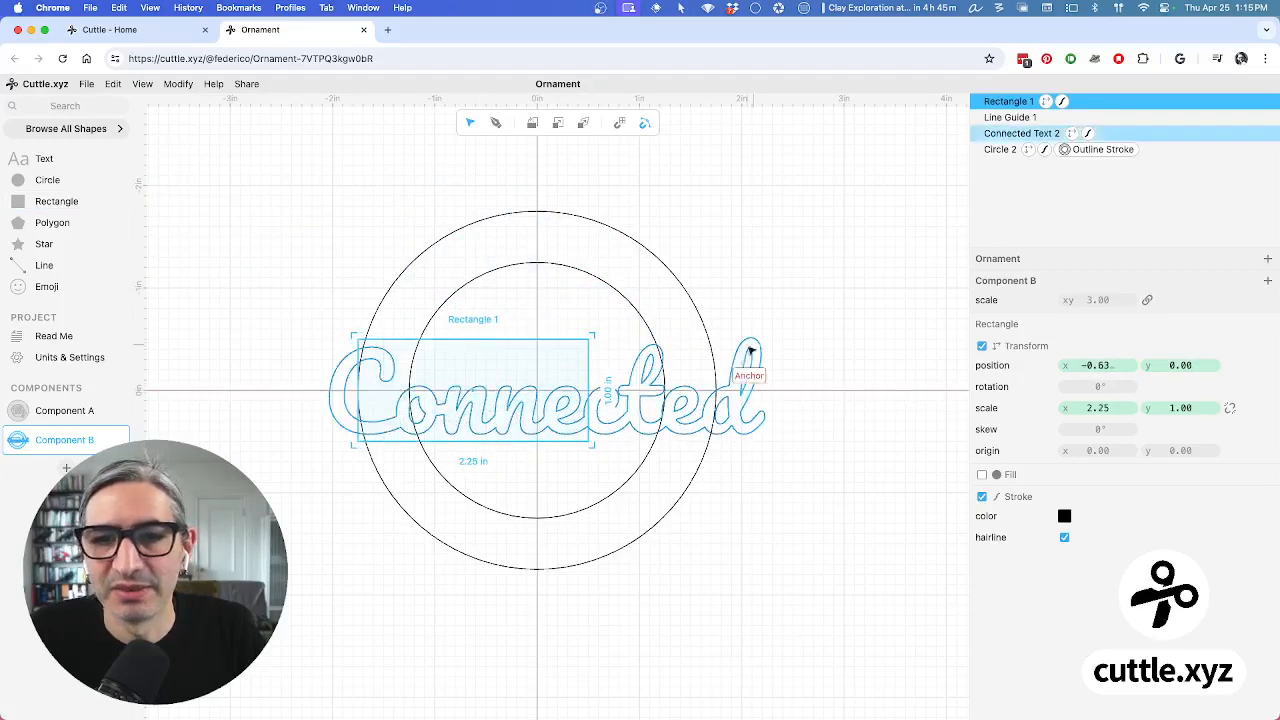
{"action": "left_click_drag", "start_coordinate": [600, 390], "coordinate": [716, 391]}
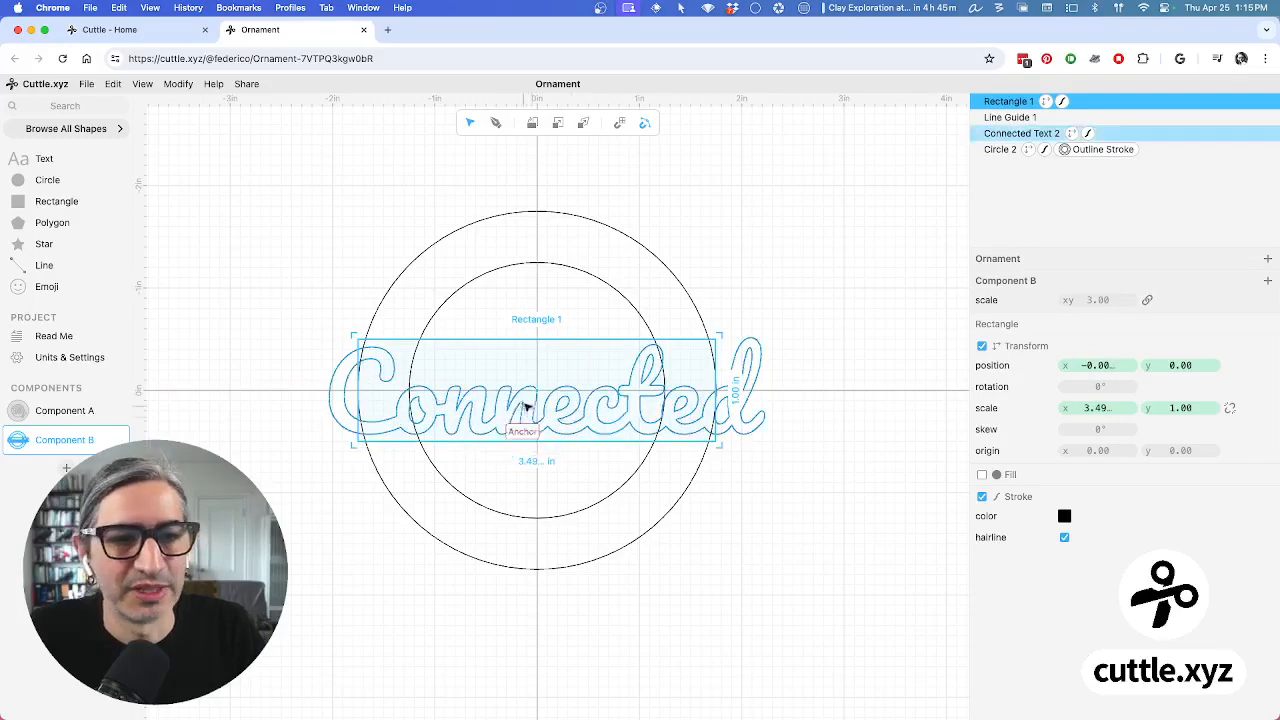
{"action": "left_click", "coordinate": [402, 165]}
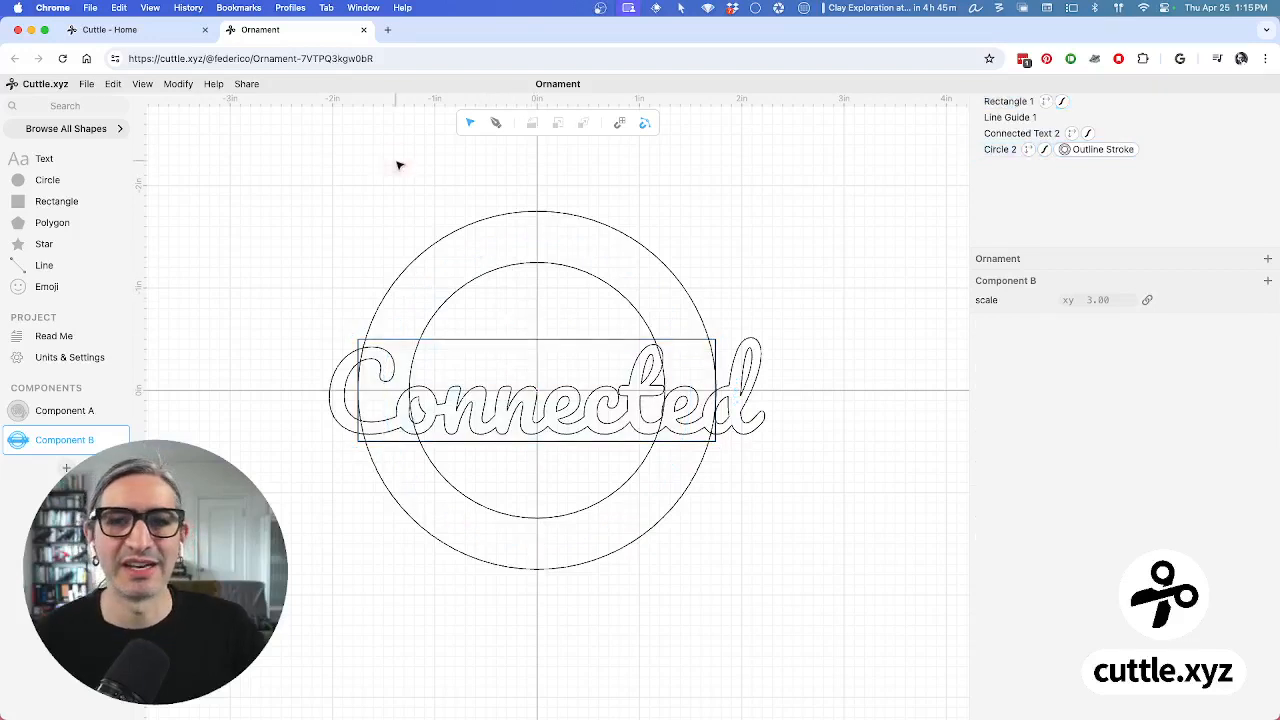
Apply a Fit Within modifier to the connected text and the rectangle
{"action": "left_click", "coordinate": [535, 408]}
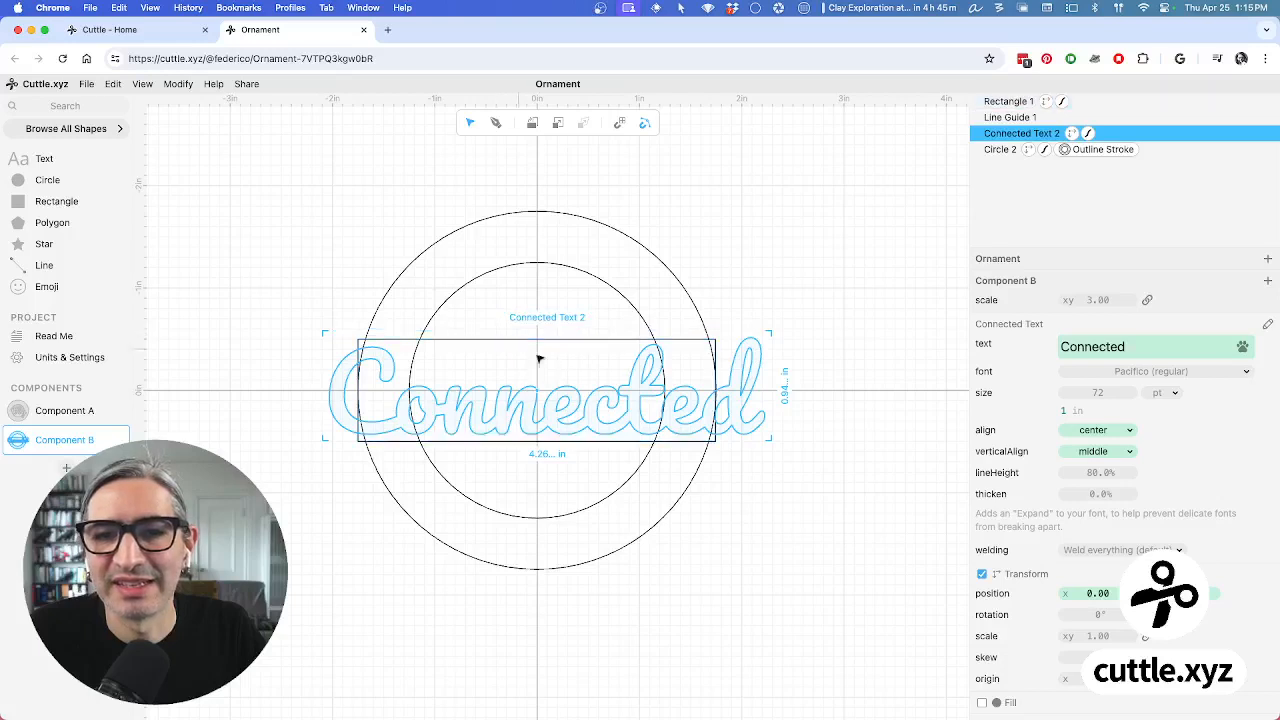
{"action": "left_click", "coordinate": [494, 341], "text": "shift"}
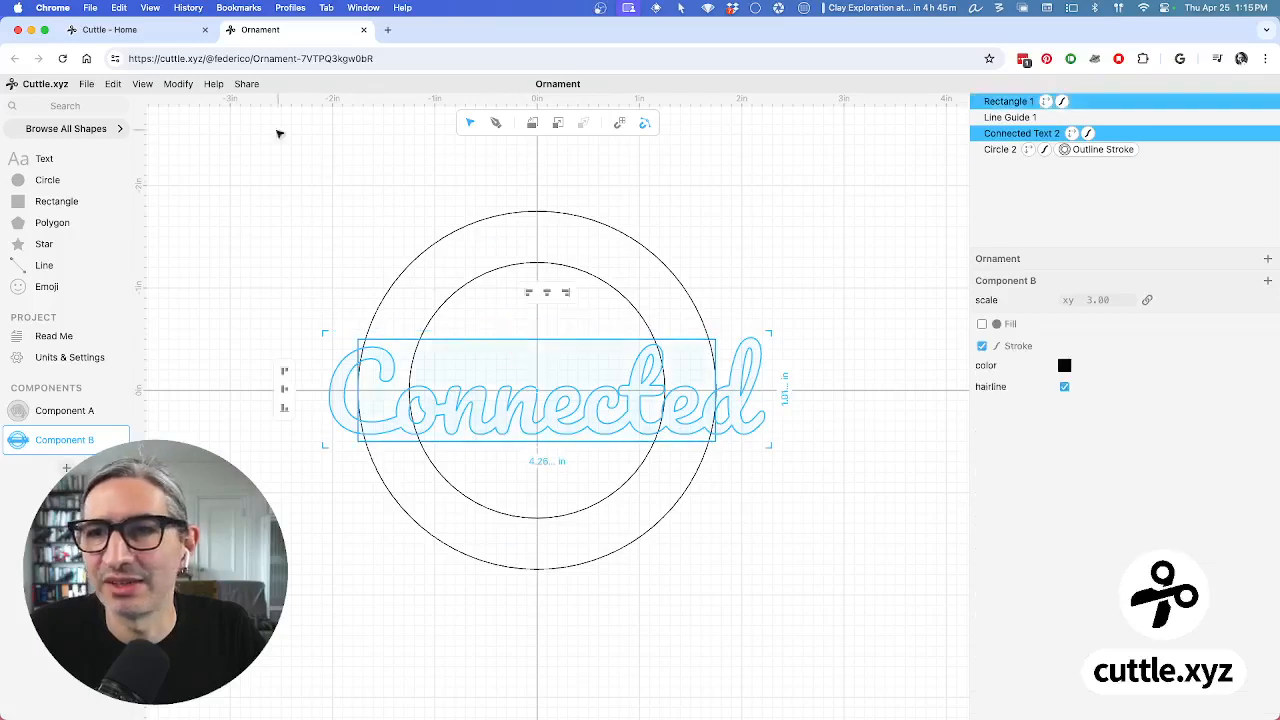
{"action": "left_click", "coordinate": [176, 84]}
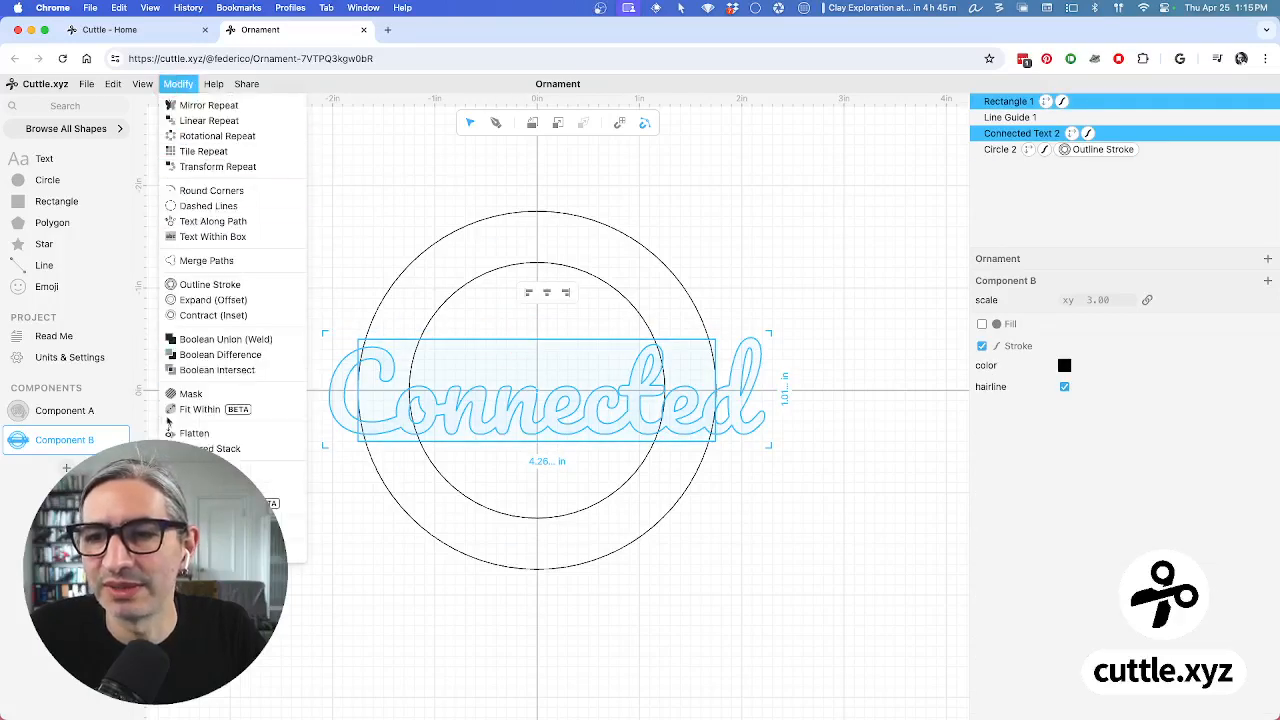
{"action": "left_click", "coordinate": [200, 409]}
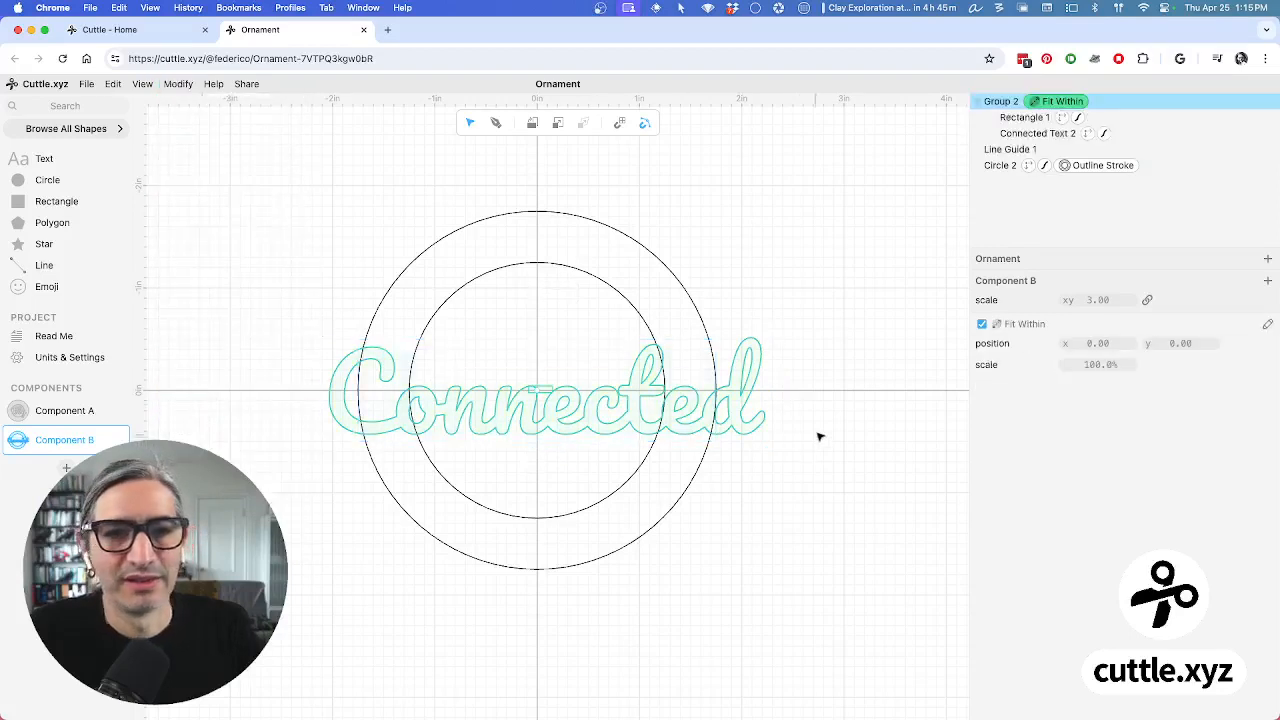
Replace the connected text inside the Fit Within group with a first name and leave the group
{"action": "left_click", "coordinate": [1015, 136]}
{"action": "double_click", "coordinate": [1127, 346]}
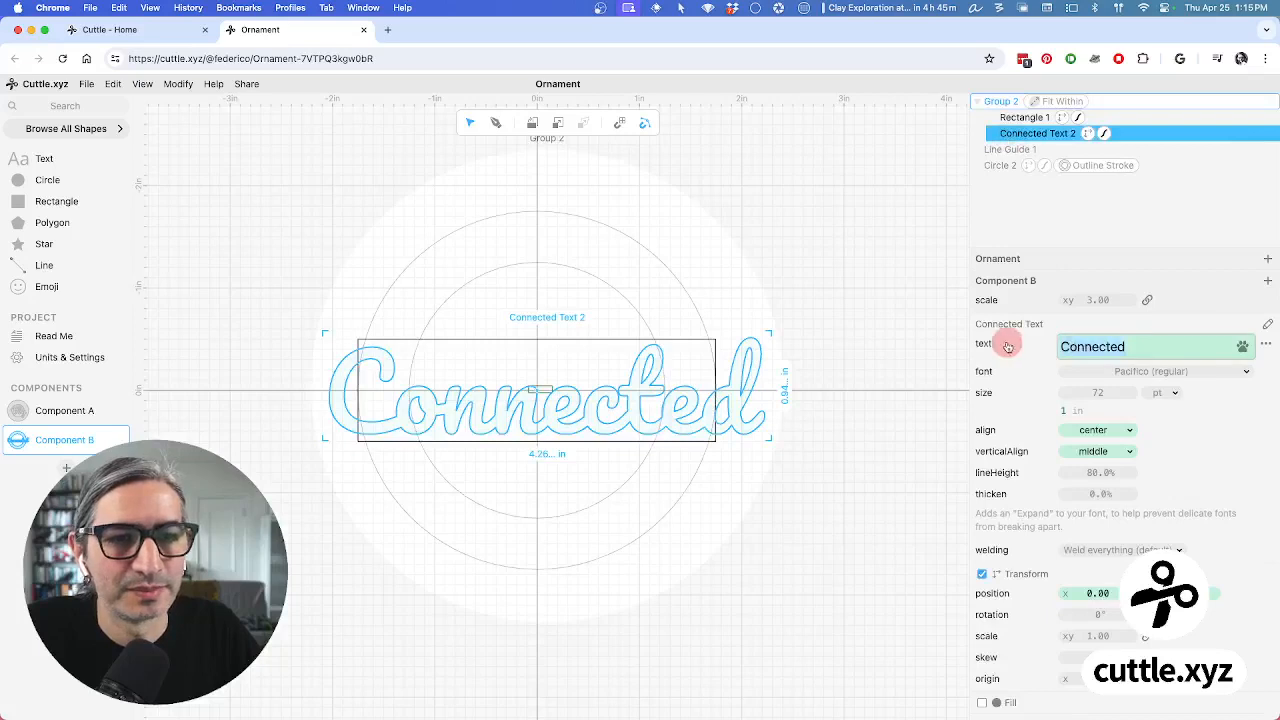
{"action": "type", "text": "Federico"}
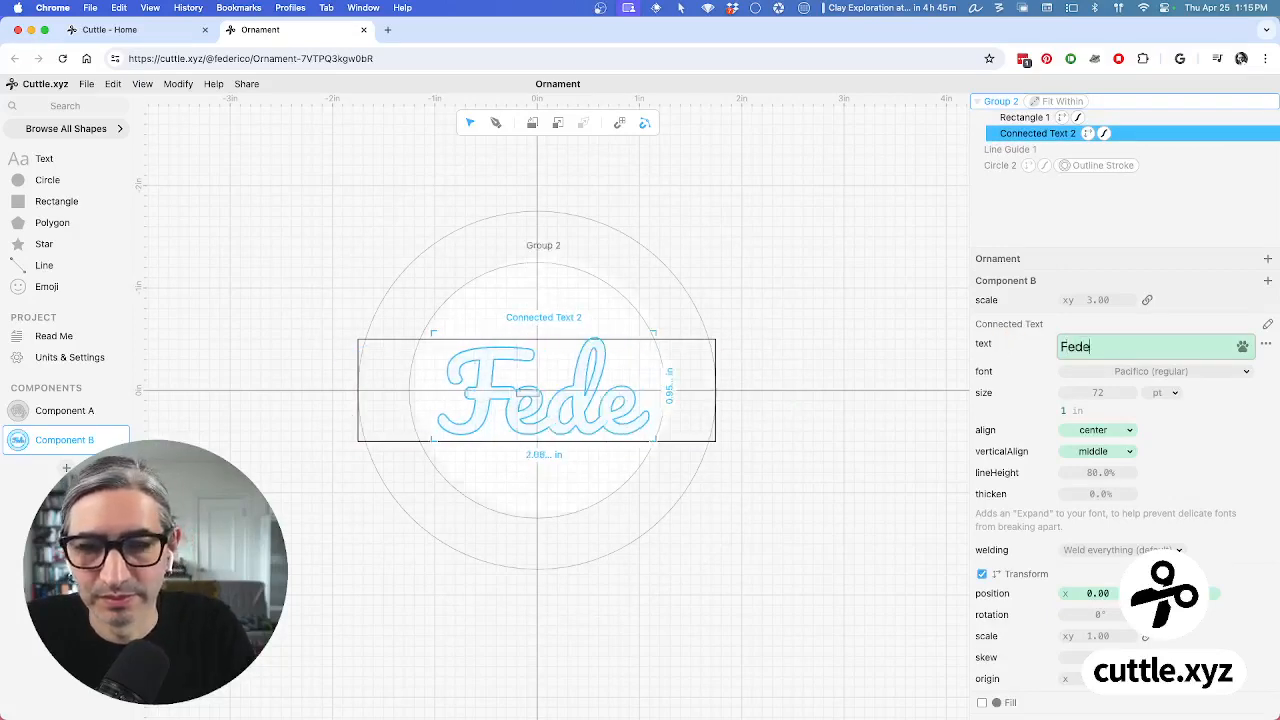
{"action": "left_click", "coordinate": [870, 302]}
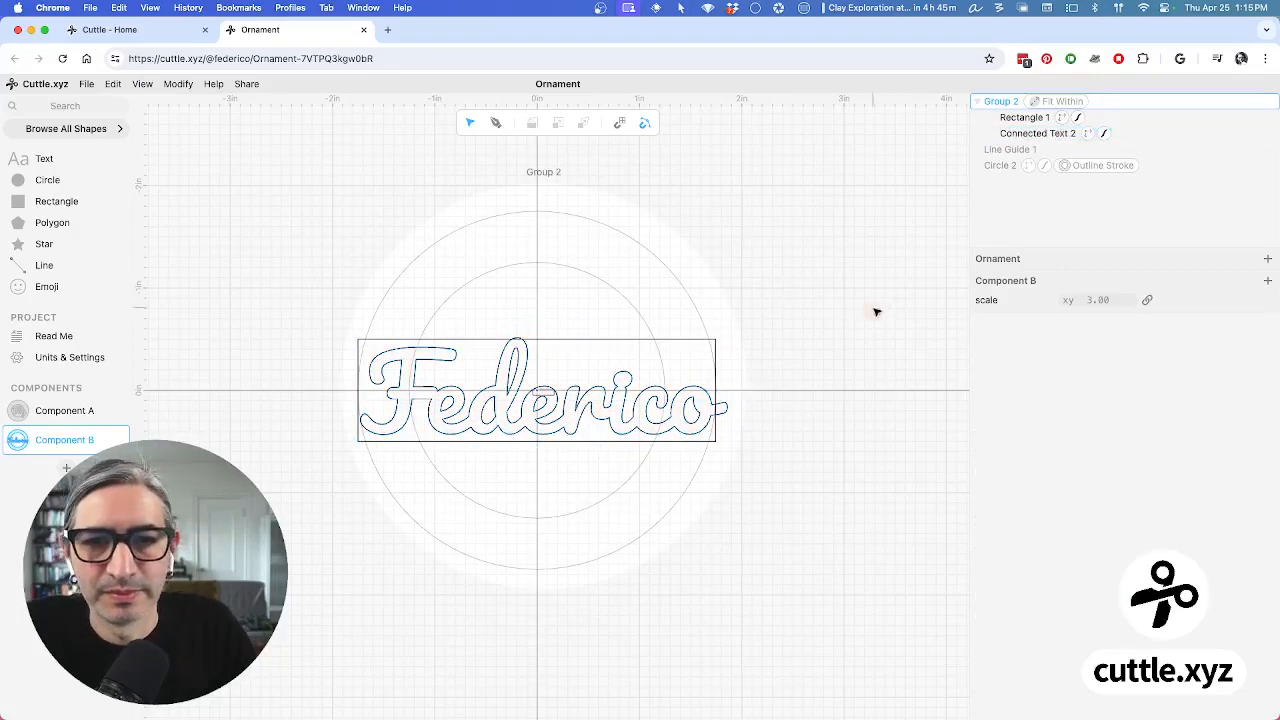
{"action": "left_click", "coordinate": [868, 302]}
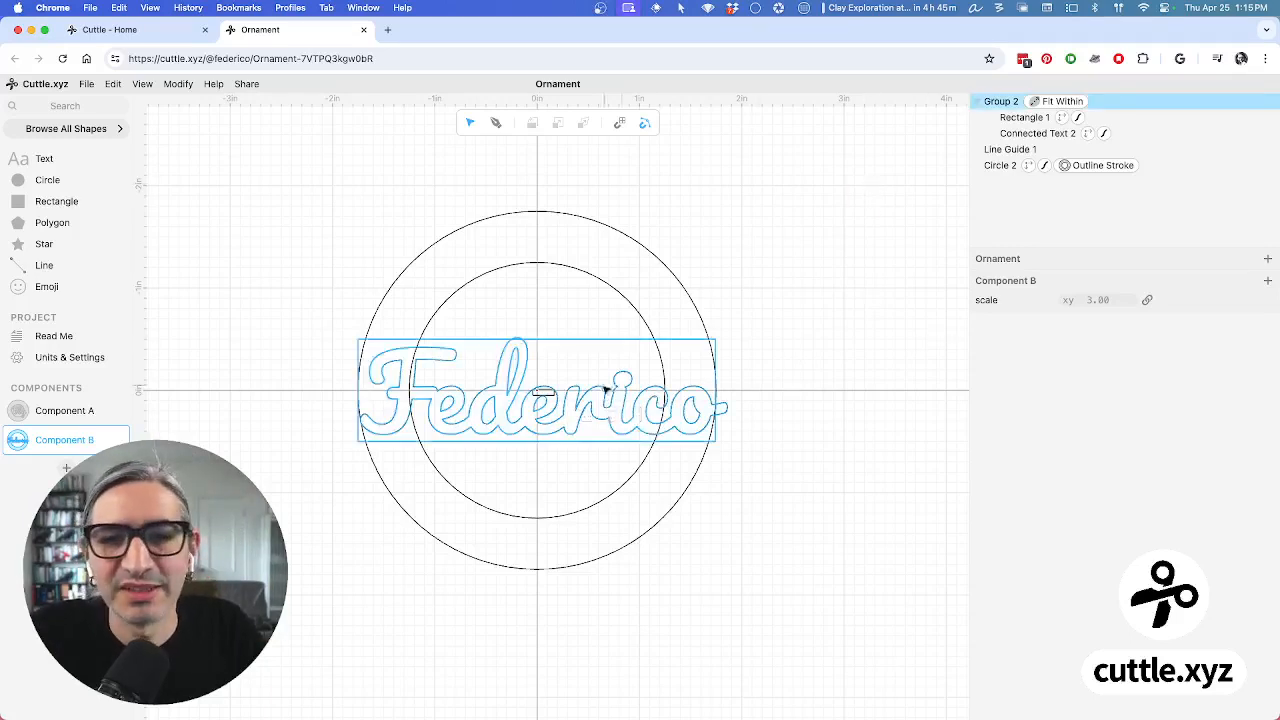
Delete the Fit Within group with the text and rectangle, and delete the stray line guide
{"action": "left_click", "coordinate": [594, 396]}
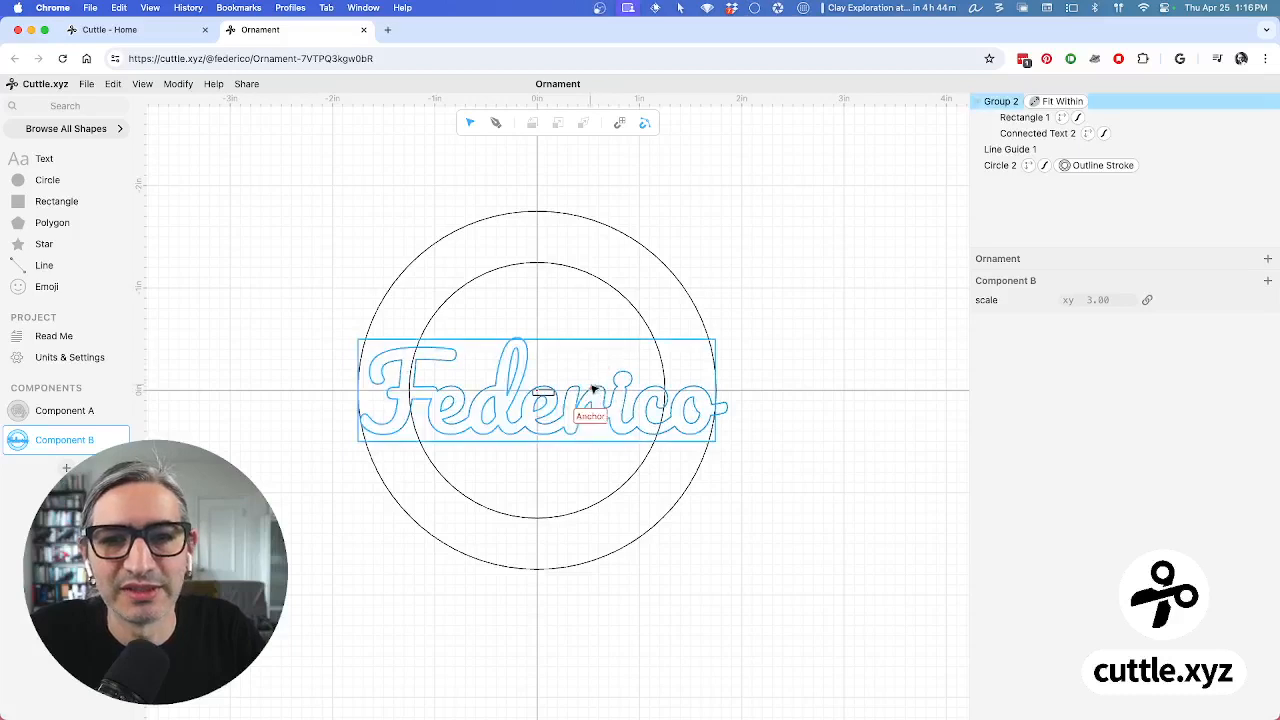
{"action": "key", "text": "Delete"}
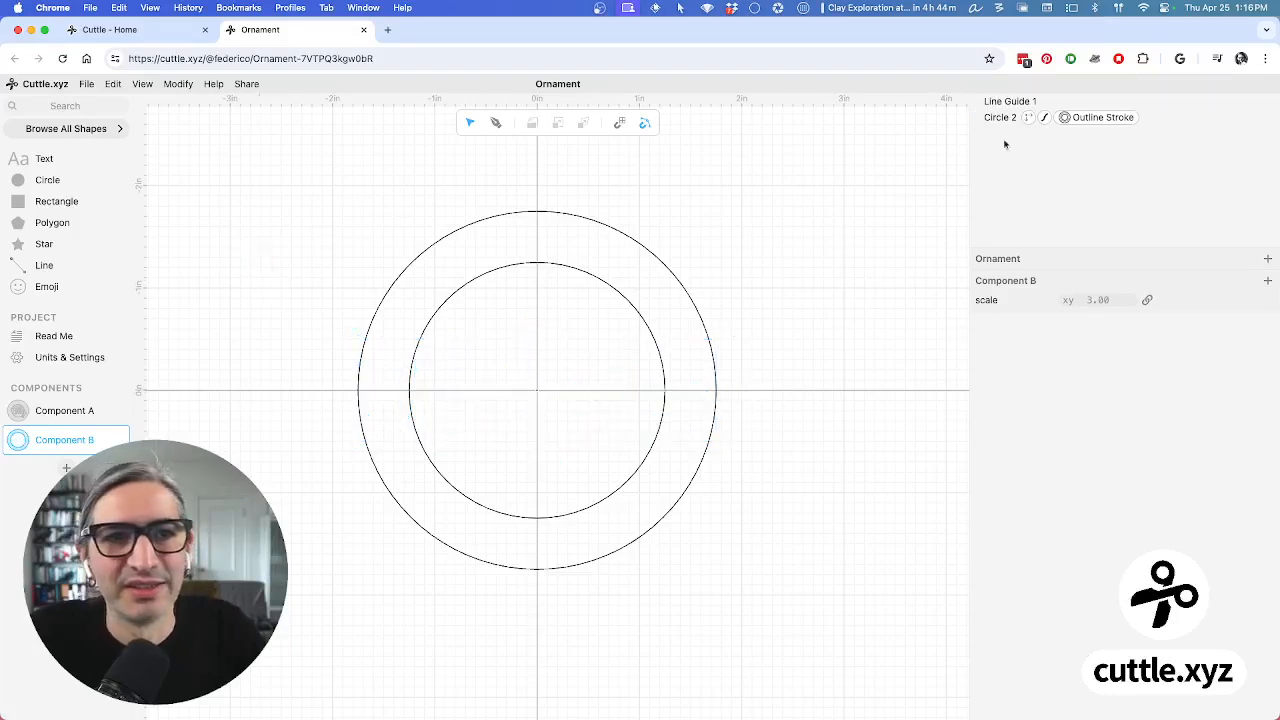
{"action": "left_click", "coordinate": [1012, 101]}
{"action": "key", "text": "Delete"}
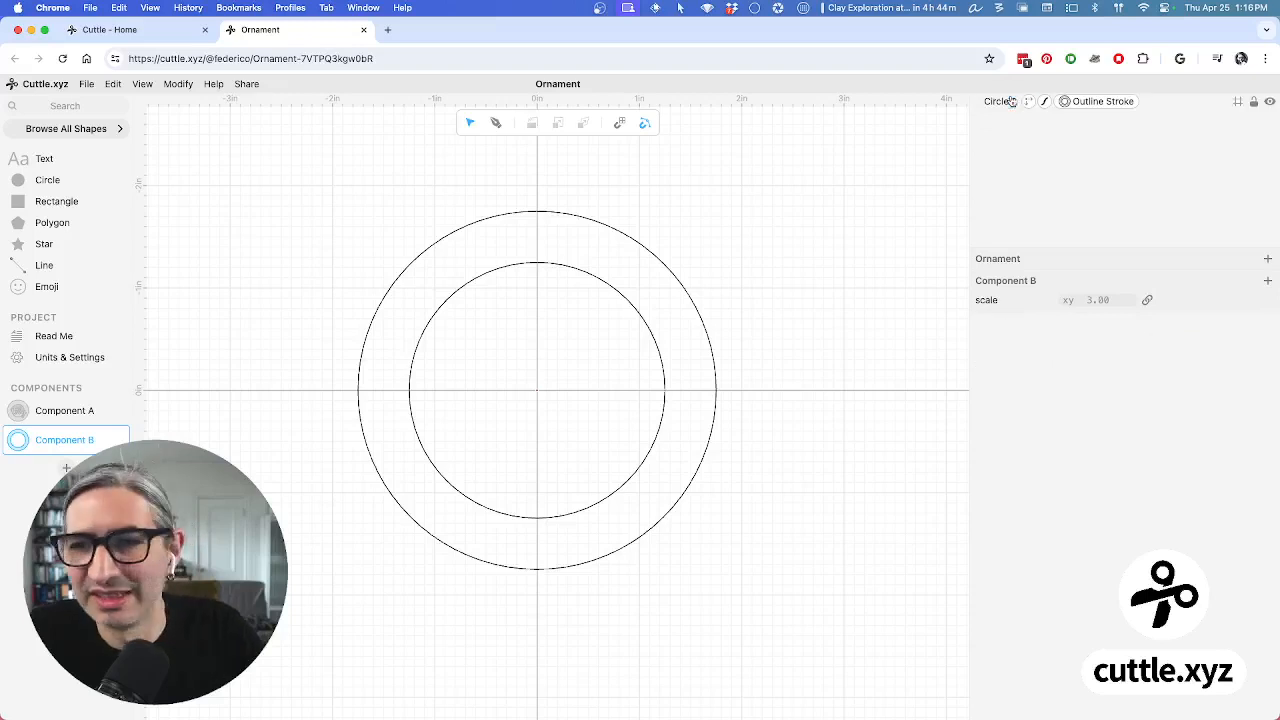
Place a fresh Connected Text shape at the ring's centre, keeping its default wording
{"action": "left_click", "coordinate": [107, 106]}
{"action": "type", "text": "co"}
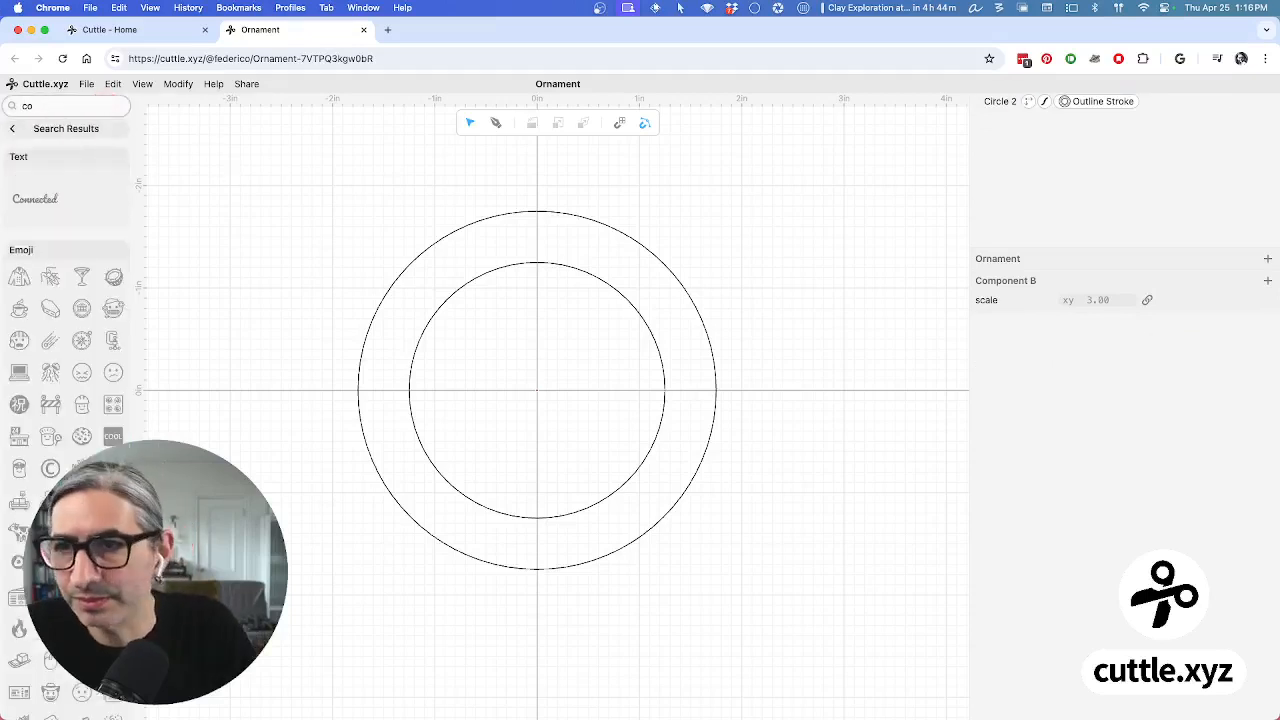
{"action": "left_click_drag", "start_coordinate": [33, 200], "coordinate": [537, 393]}
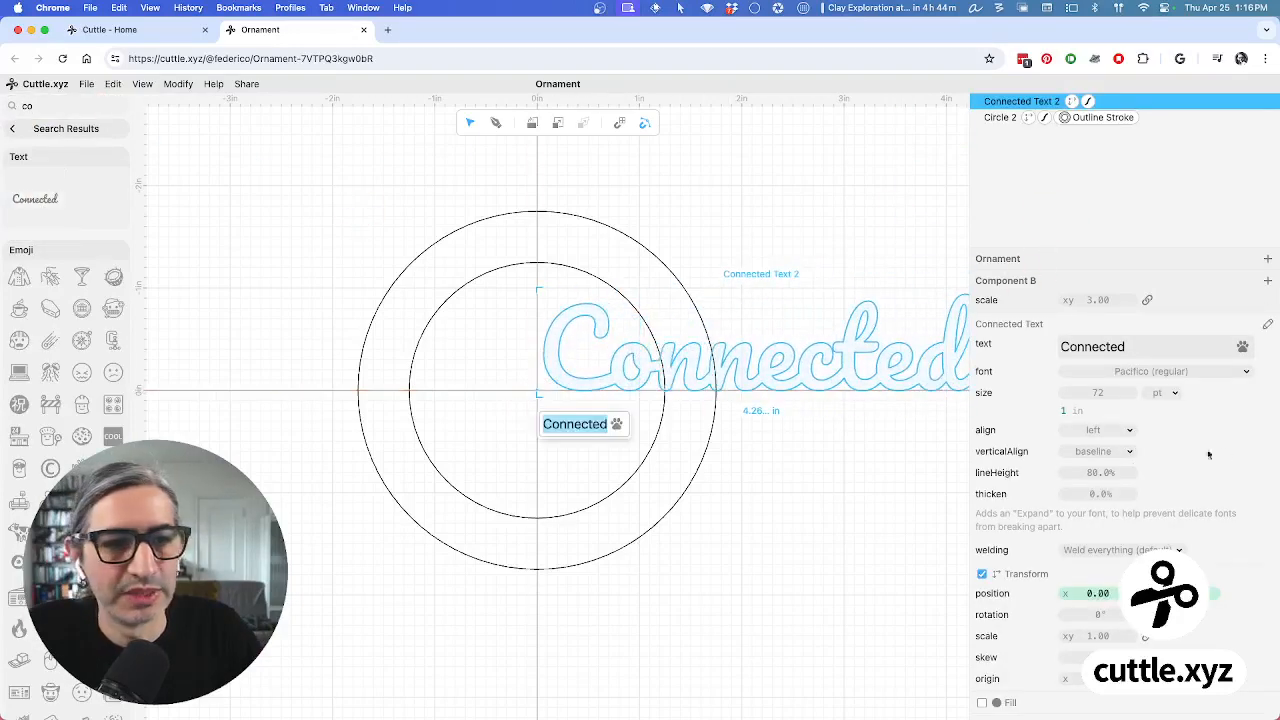
{"action": "key", "text": "Return"}
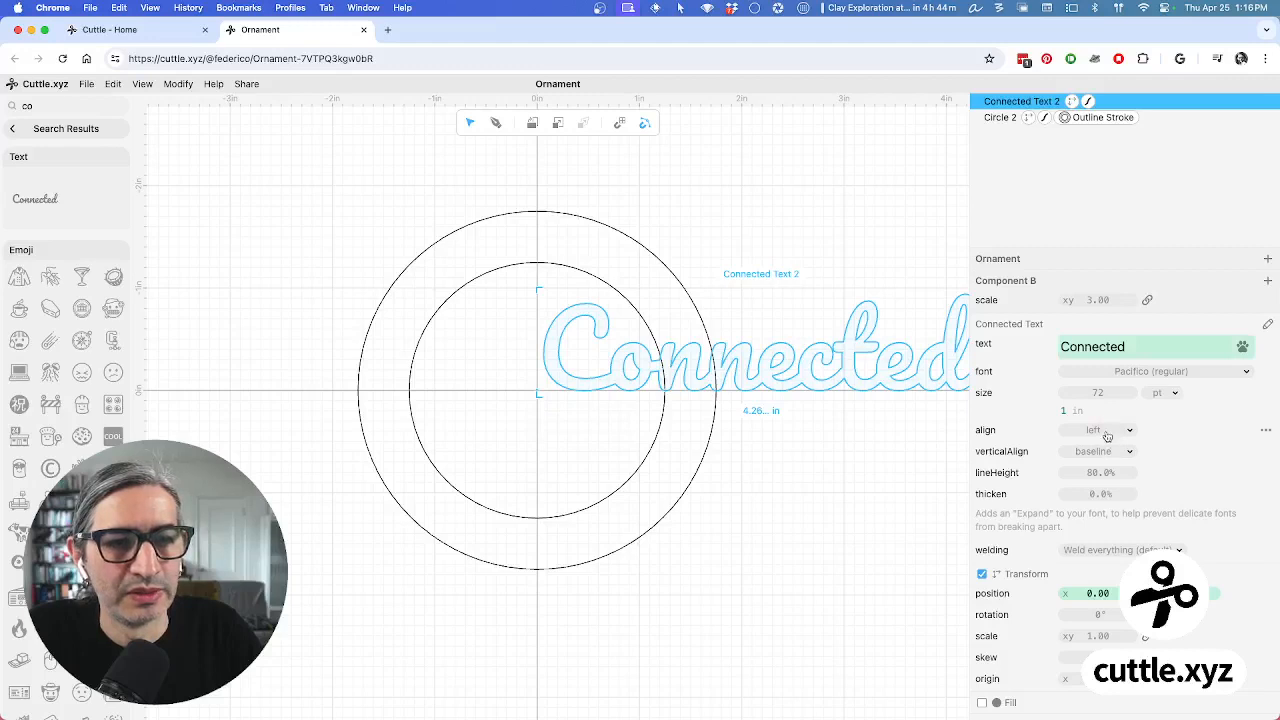
Center the new connected text on the ring with align set to center and verticalAlign to middle
{"action": "left_click", "coordinate": [1107, 430]}
{"action": "left_click", "coordinate": [1100, 445]}
{"action": "left_click", "coordinate": [1100, 451]}
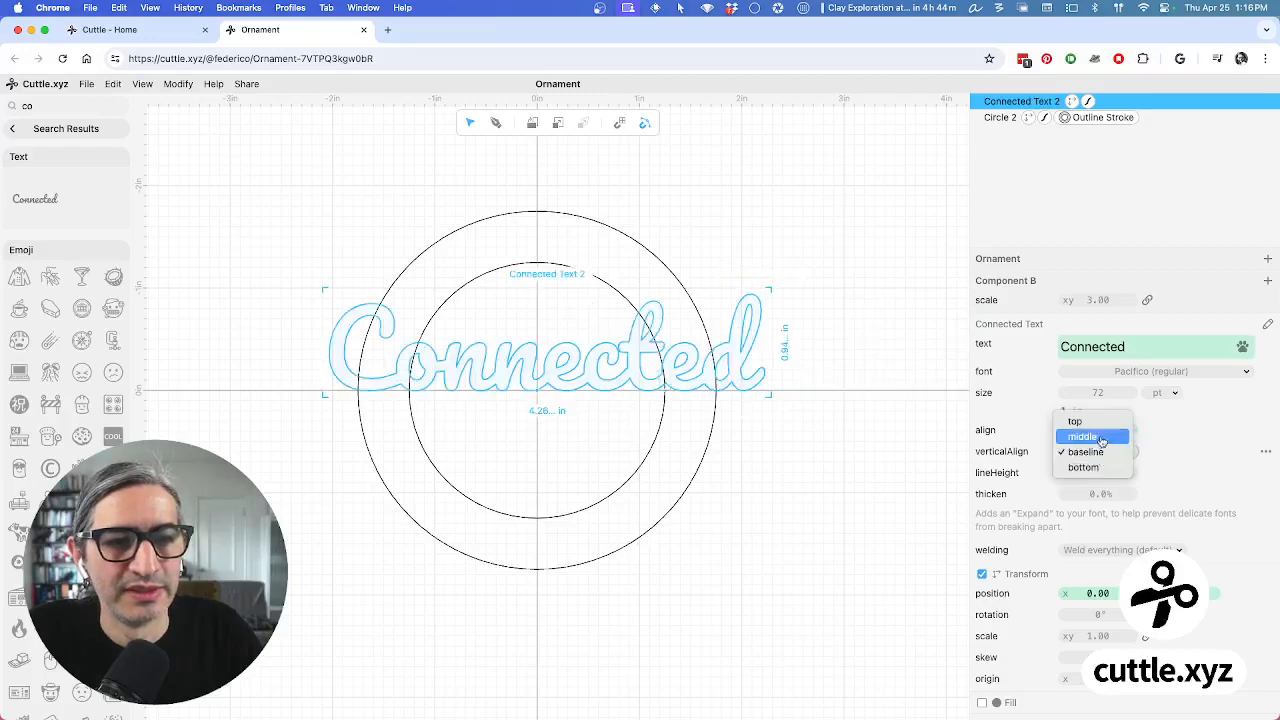
{"action": "left_click", "coordinate": [1101, 437]}
{"action": "left_click", "coordinate": [740, 471]}
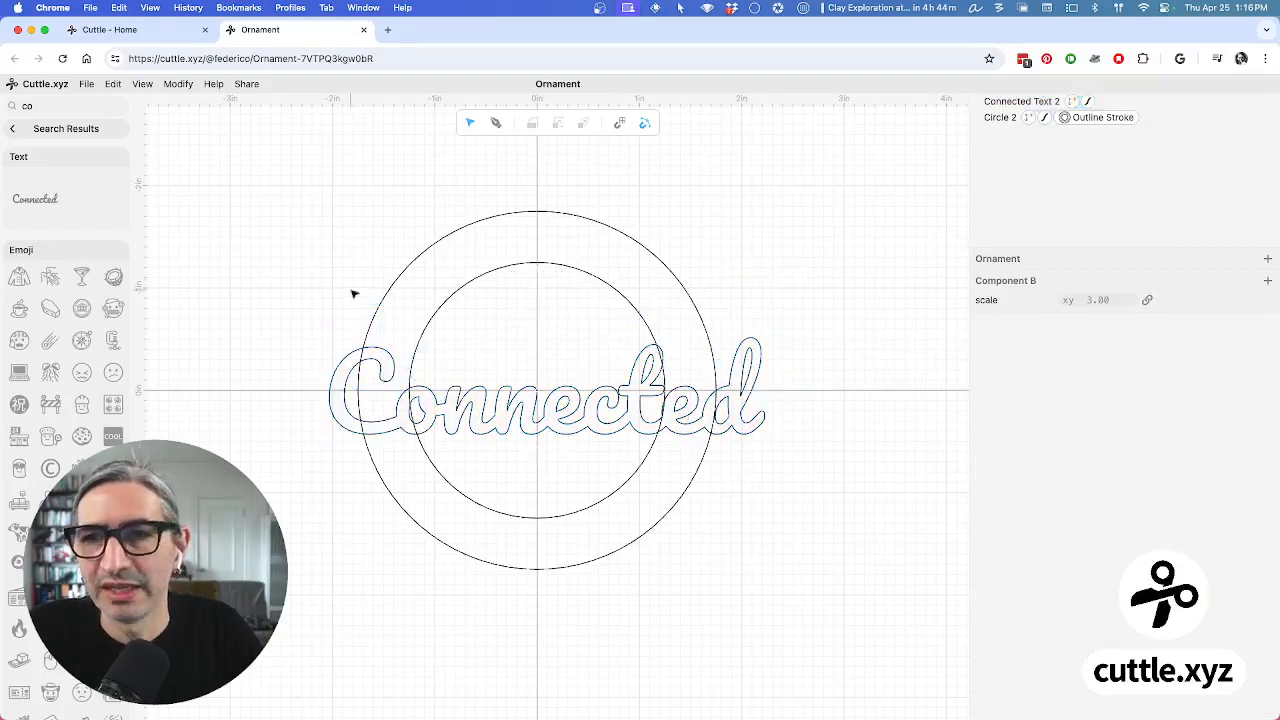
Apply a Fit Within modifier to the connected text and the outlined circle together
{"action": "mouse_move", "coordinate": [245, 175]}
{"action": "left_mouse_down"}
{"action": "mouse_move", "coordinate": [657, 551]}
{"action": "mouse_move", "coordinate": [831, 643]}
{"action": "left_mouse_up"}
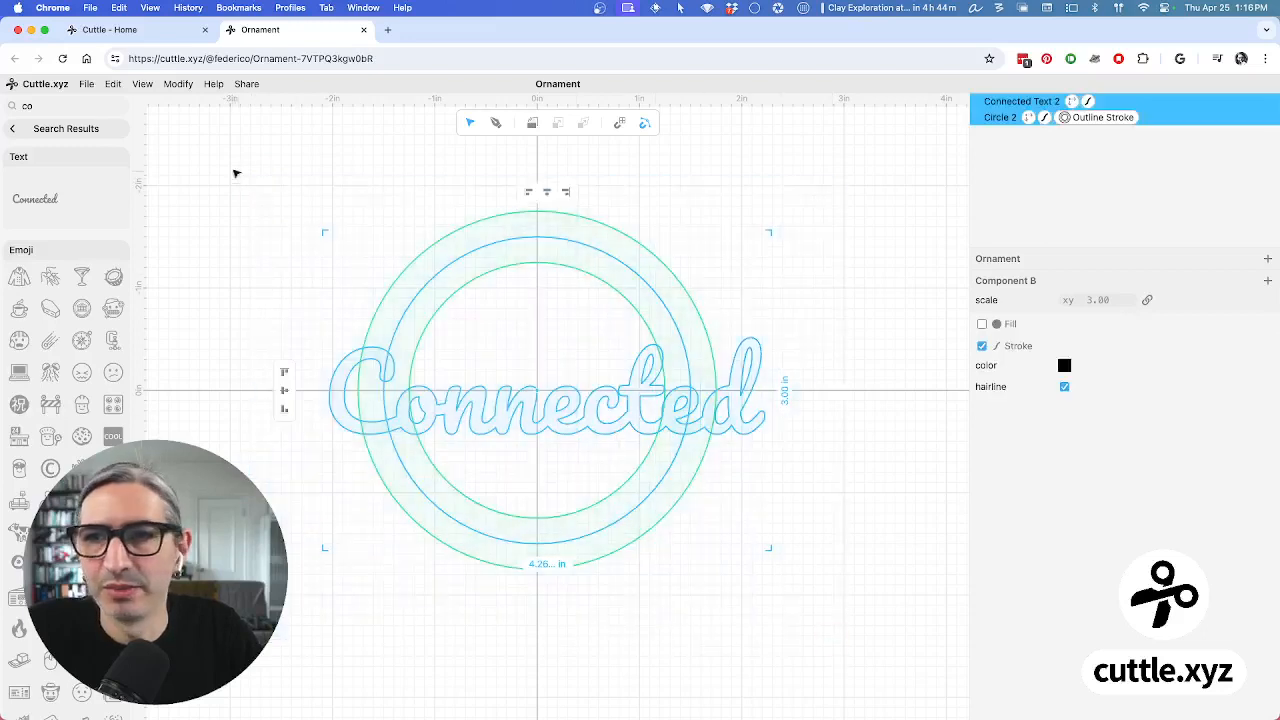
{"action": "left_click", "coordinate": [178, 84]}
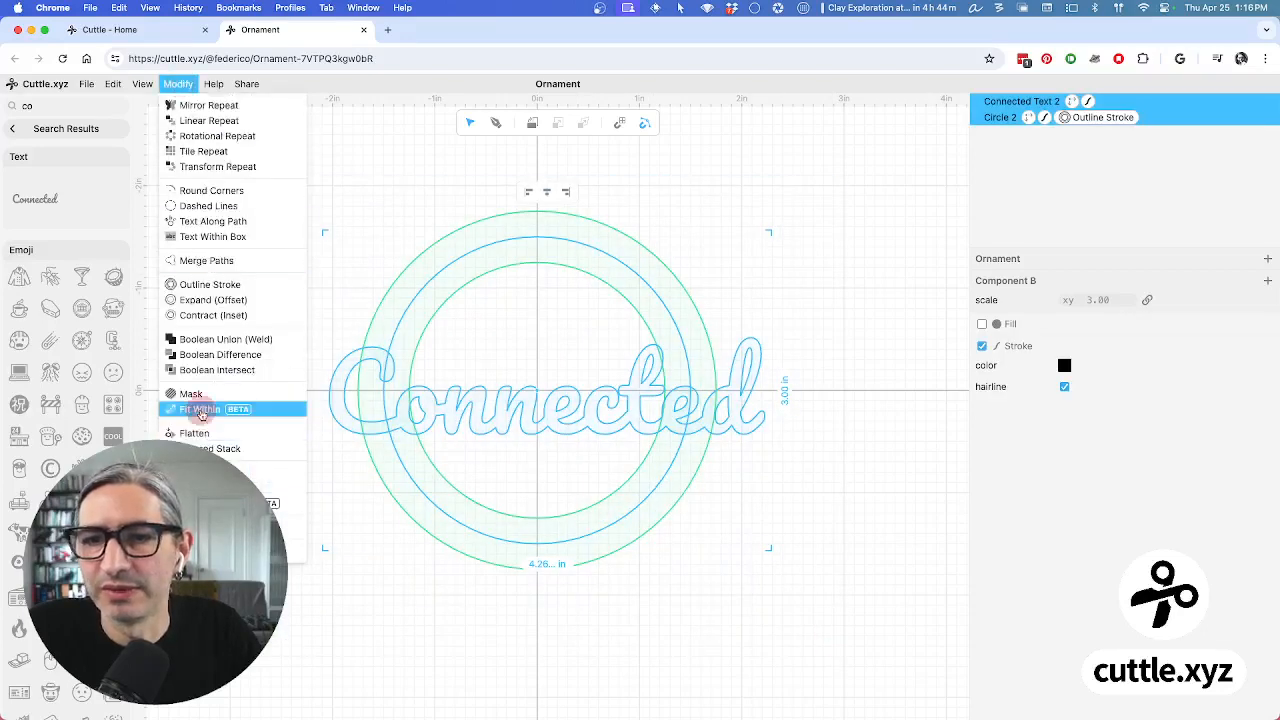
{"action": "left_click", "coordinate": [203, 410]}
{"action": "left_click", "coordinate": [257, 298]}
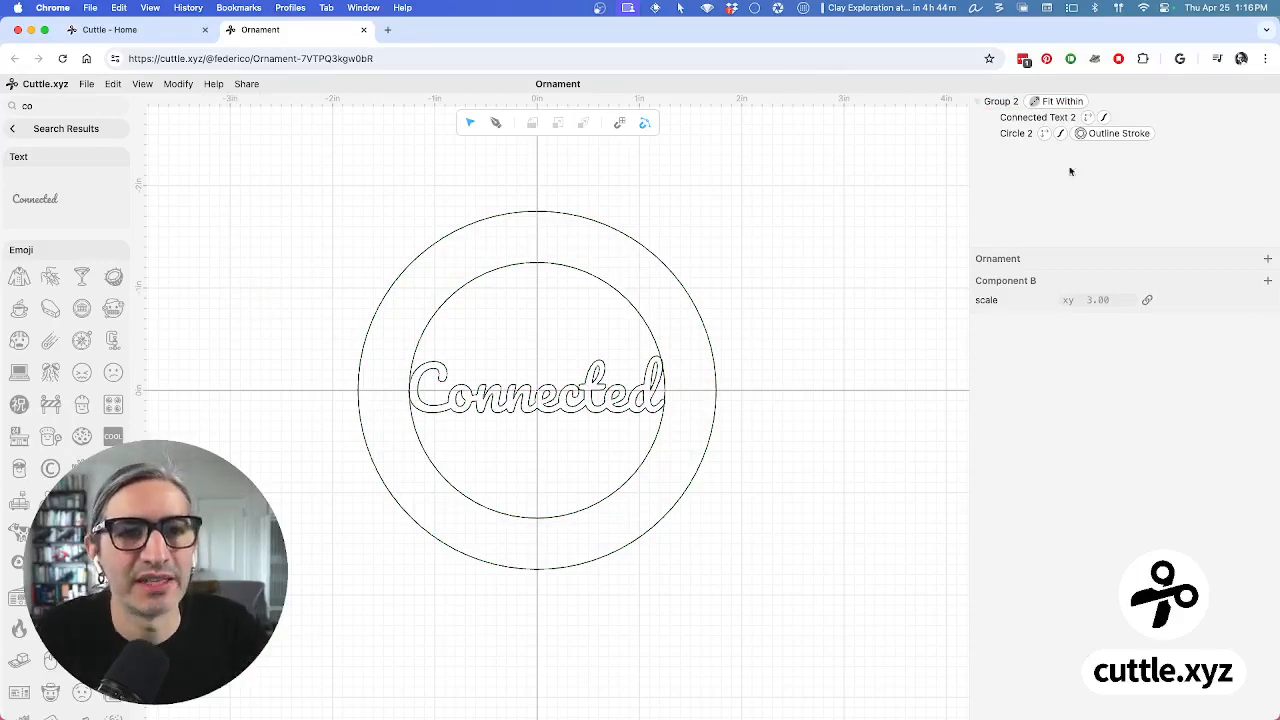
Replace the wording of the connected text fitted within the circle with a first name
{"action": "left_click", "coordinate": [1033, 119]}
{"action": "left_click", "coordinate": [1033, 119]}
{"action": "double_click", "coordinate": [1142, 347]}
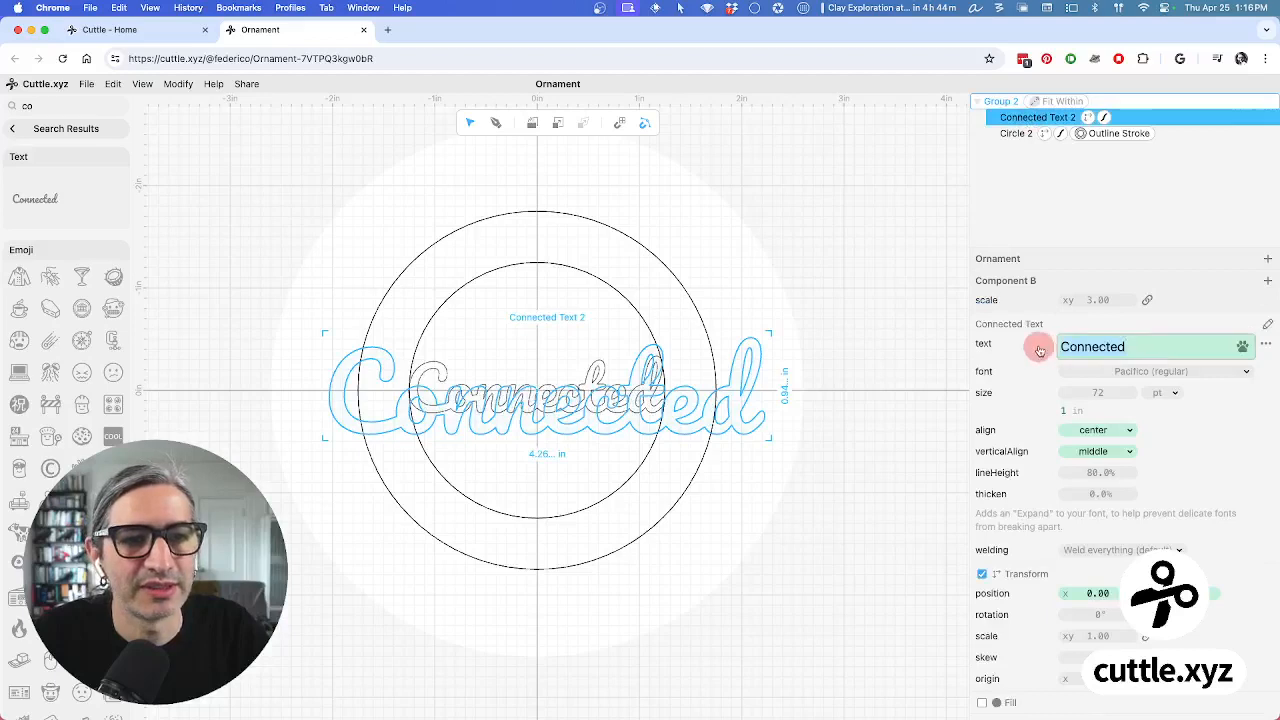
{"action": "type", "text": "Z"}
{"action": "key", "text": "BackSpace"}
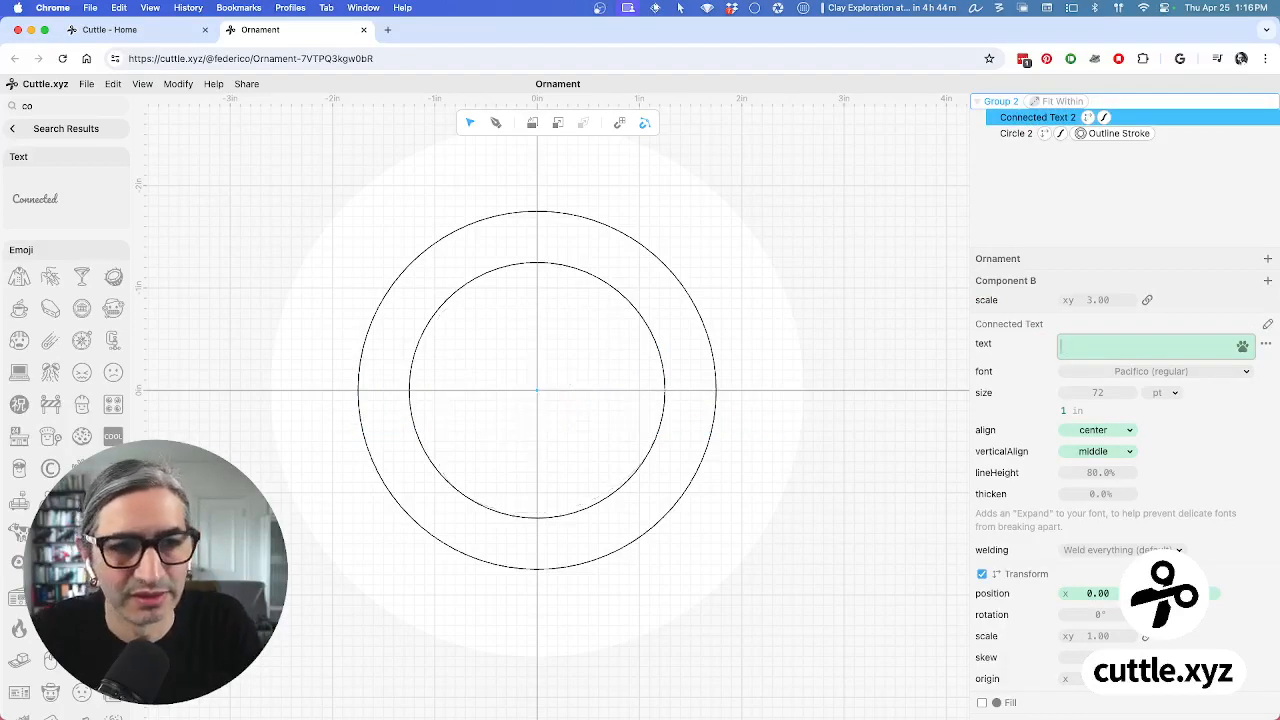
{"action": "type", "text": "Federico"}
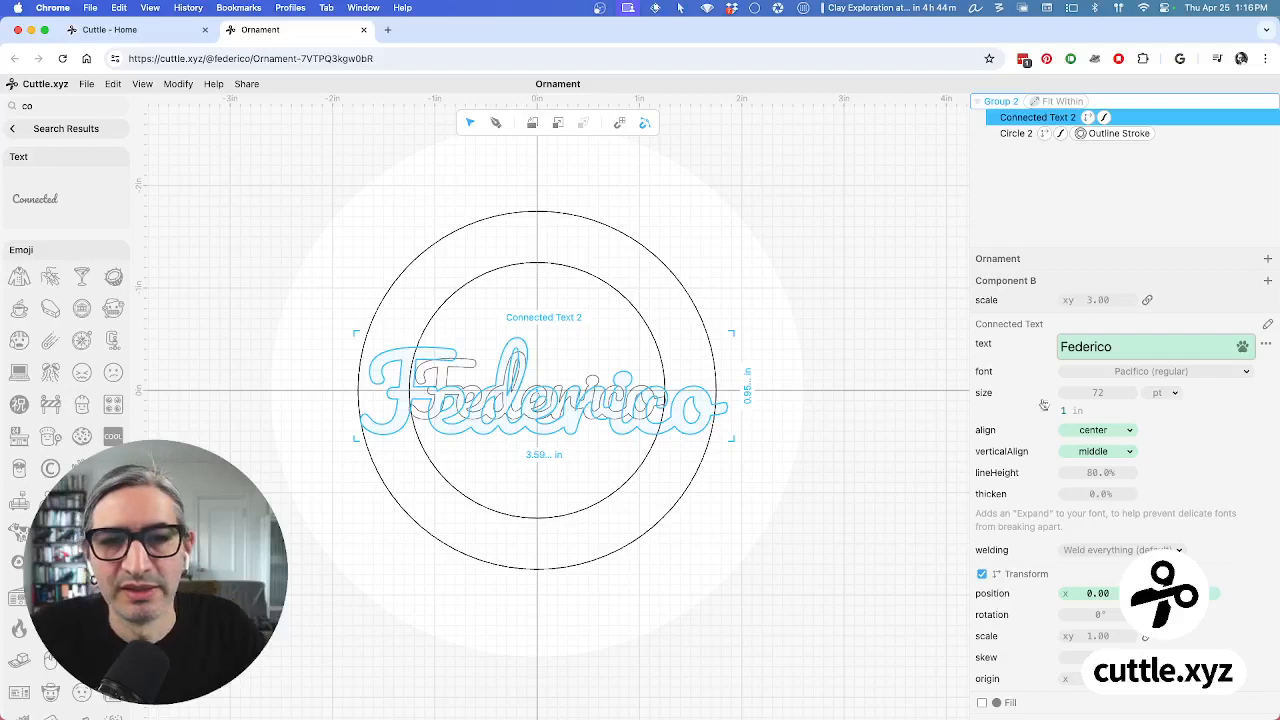
{"action": "left_click", "coordinate": [766, 583]}
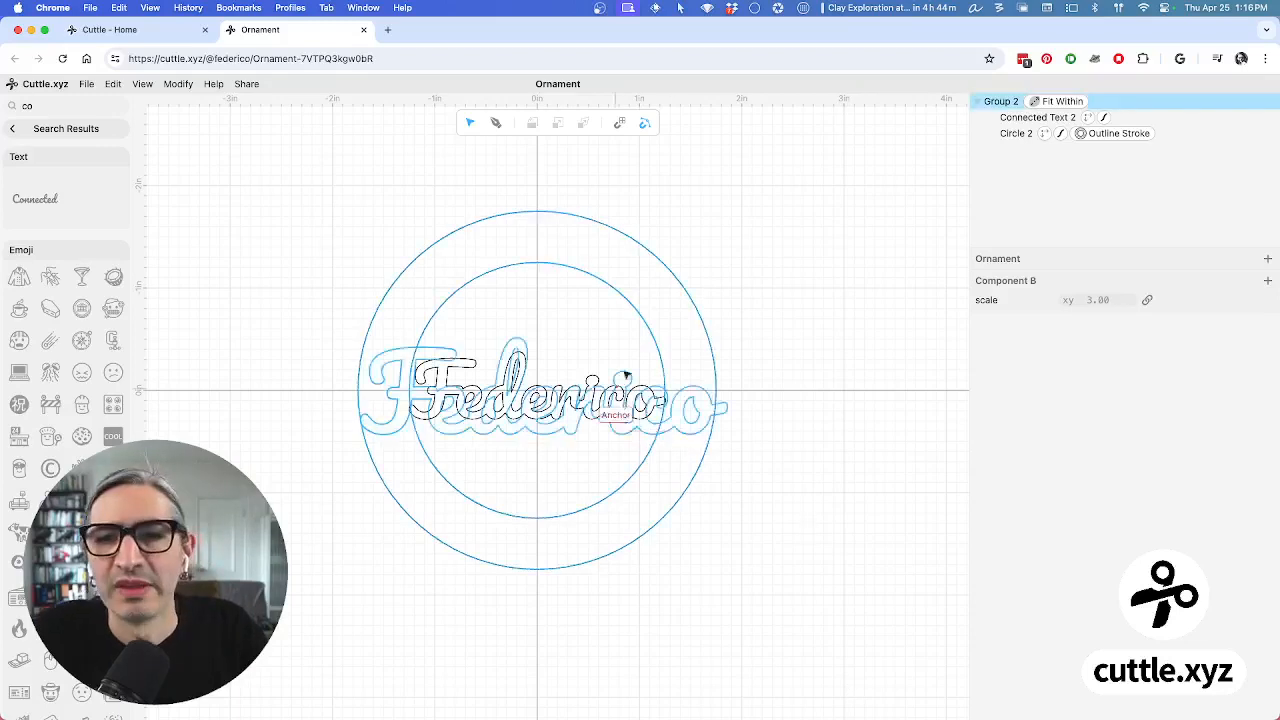
Turn the connected text's wording into an adjustable parameter of Component B
{"action": "left_click", "coordinate": [717, 174]}
{"action": "scroll", "coordinate": [710, 190], "scroll_direction": "up", "scroll_amount": 3}
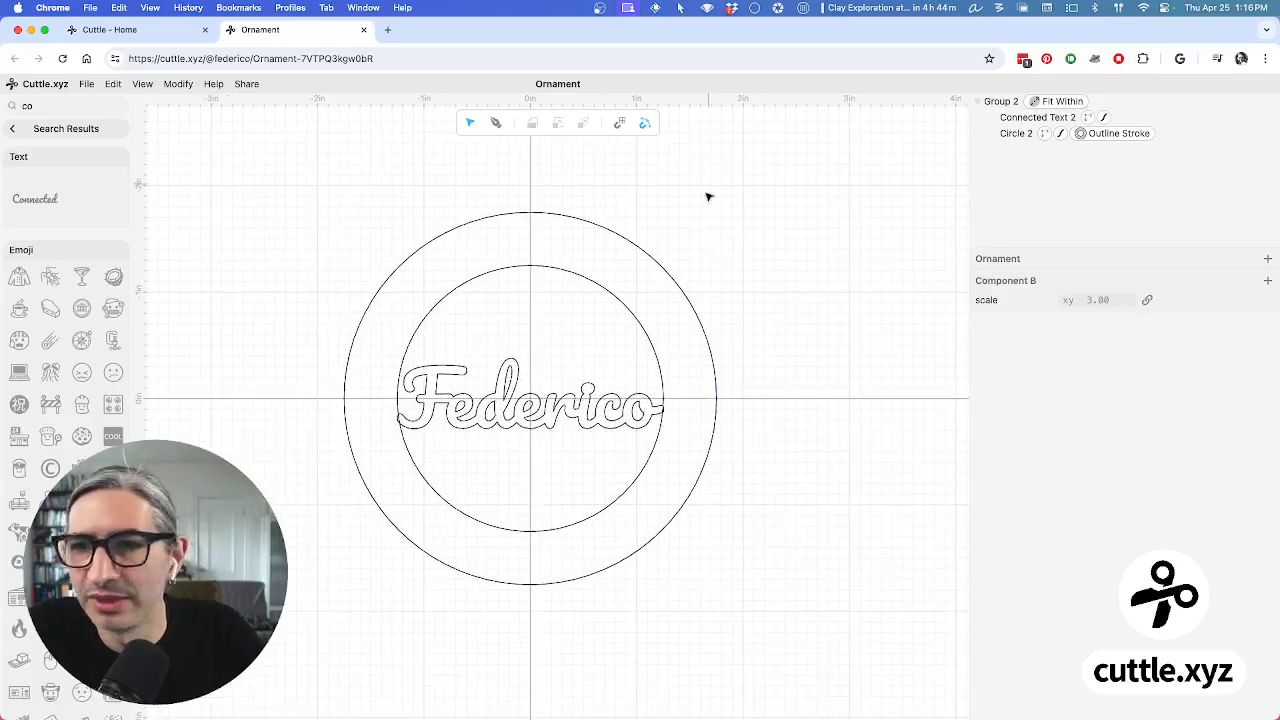
{"action": "scroll", "coordinate": [787, 249], "scroll_direction": "down", "scroll_amount": 1}
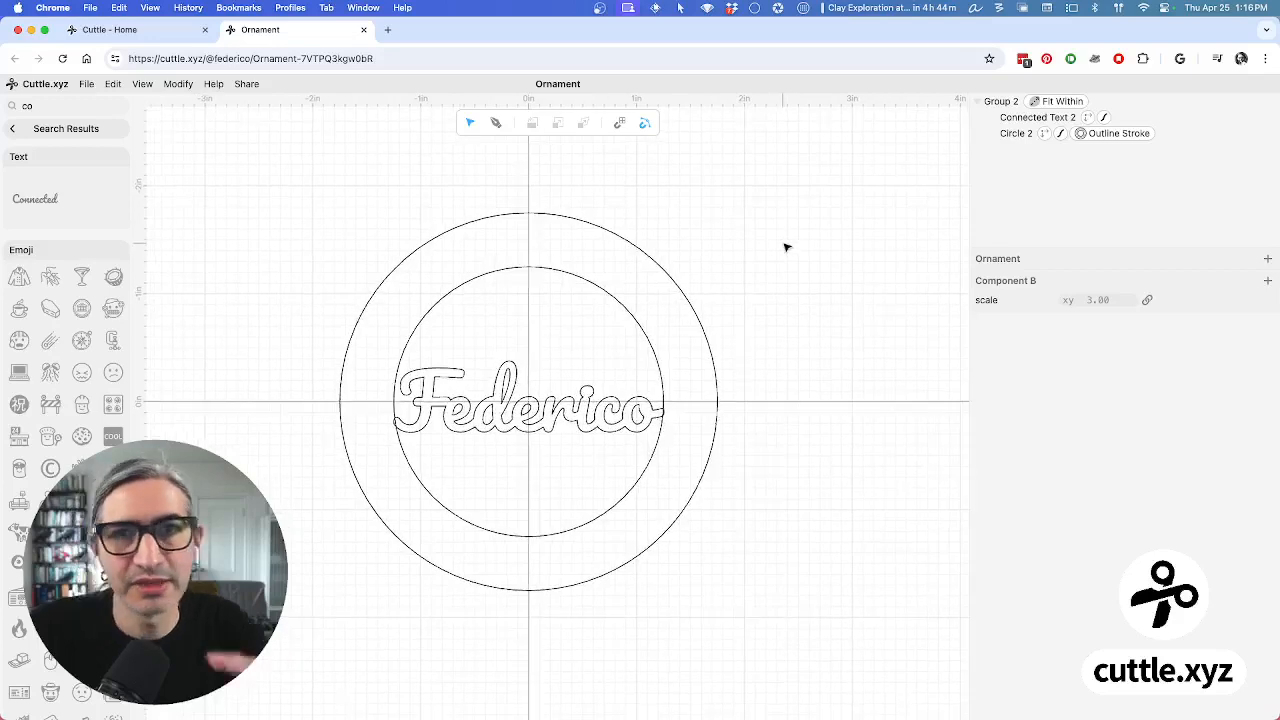
{"action": "left_click", "coordinate": [1030, 117]}
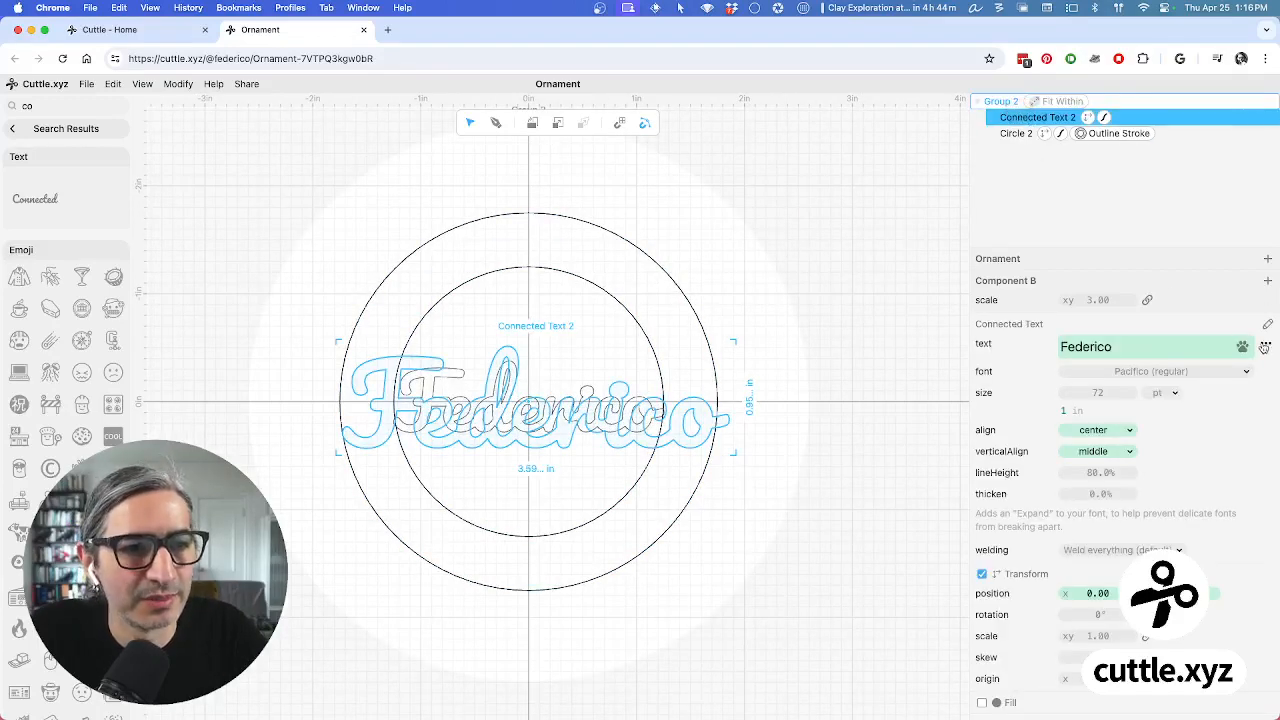
{"action": "left_click", "coordinate": [1264, 346]}
{"action": "left_click", "coordinate": [1205, 322]}
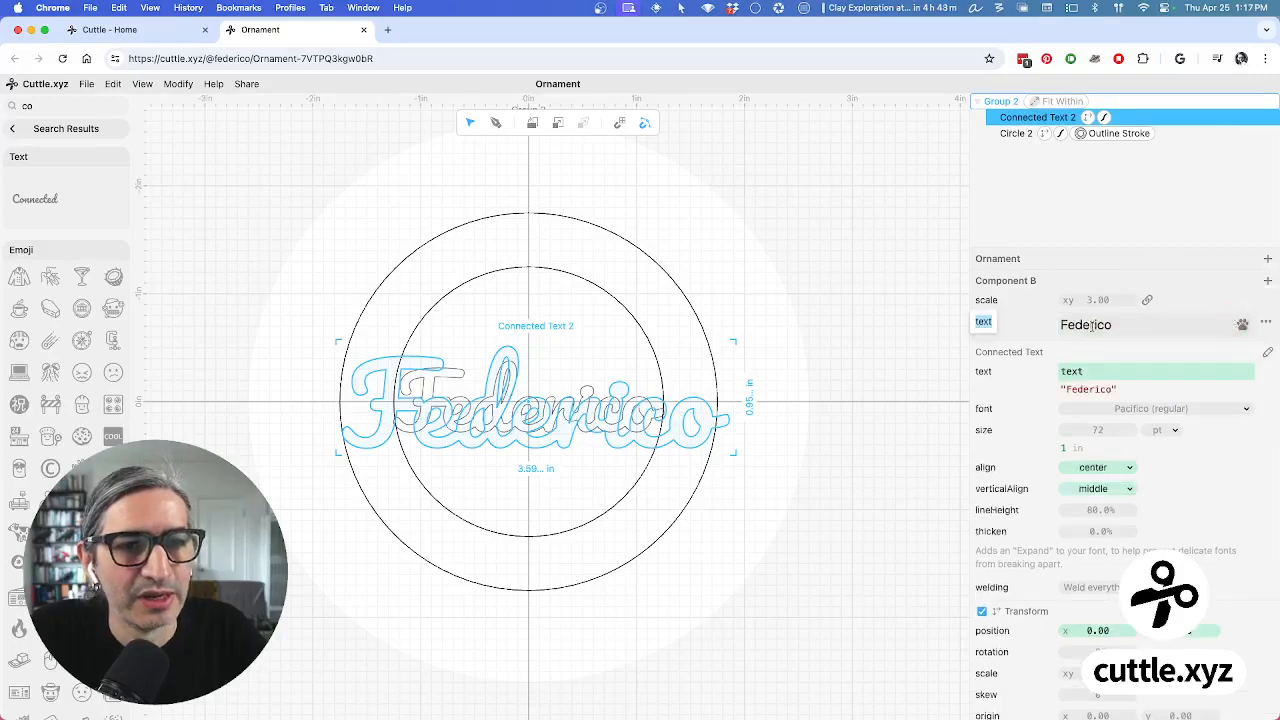
Rename Component B's text parameter as name
{"action": "left_click", "coordinate": [920, 334]}
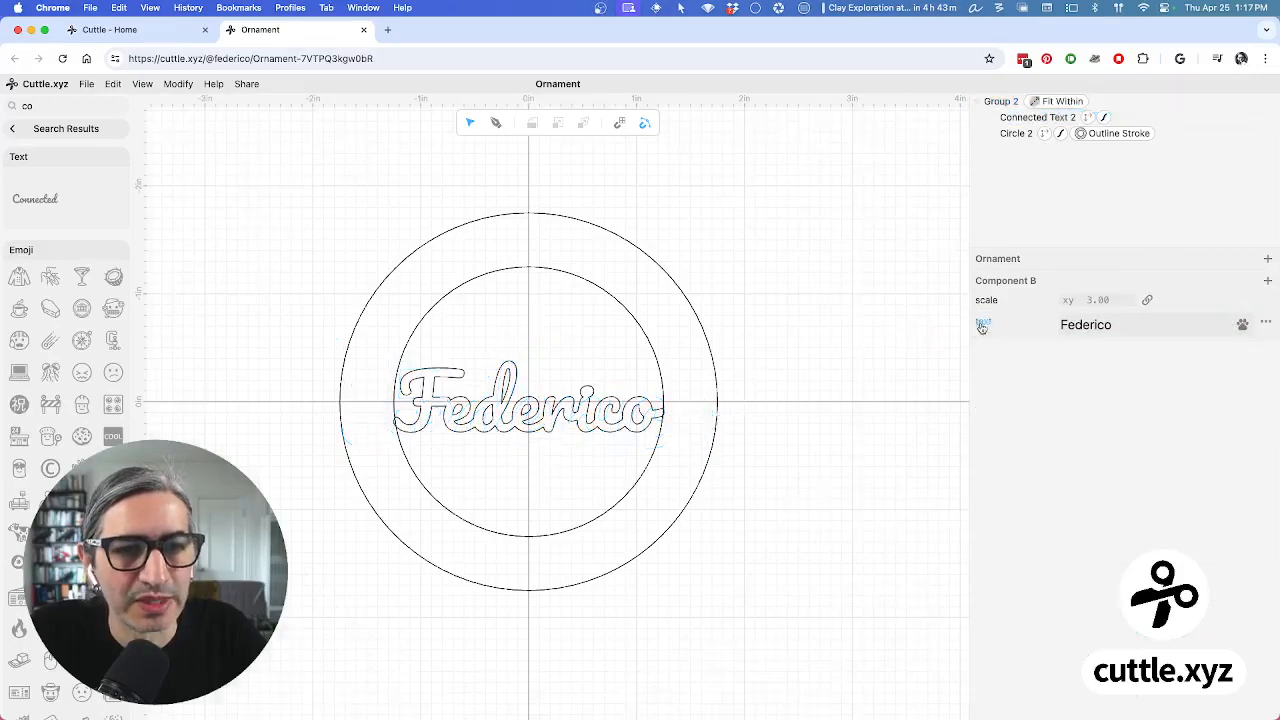
{"action": "type", "text": "Na"}
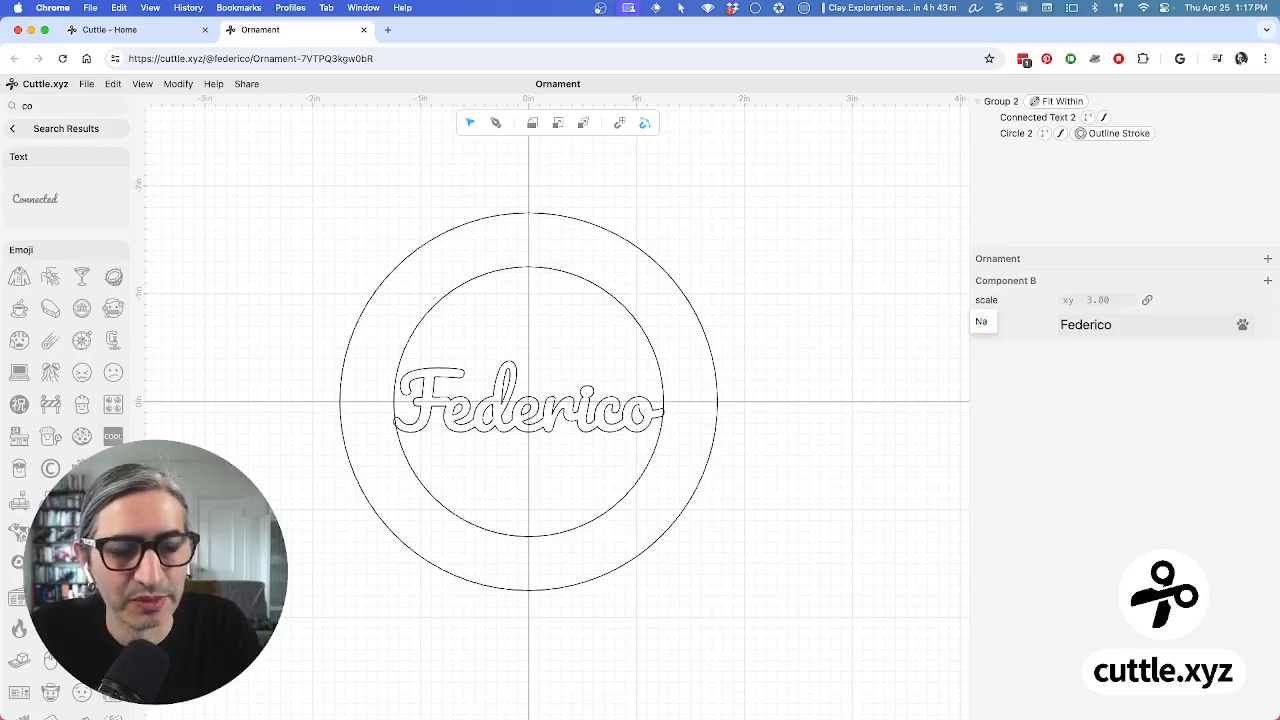
{"action": "type", "text": "me"}
{"action": "key", "text": "Return"}
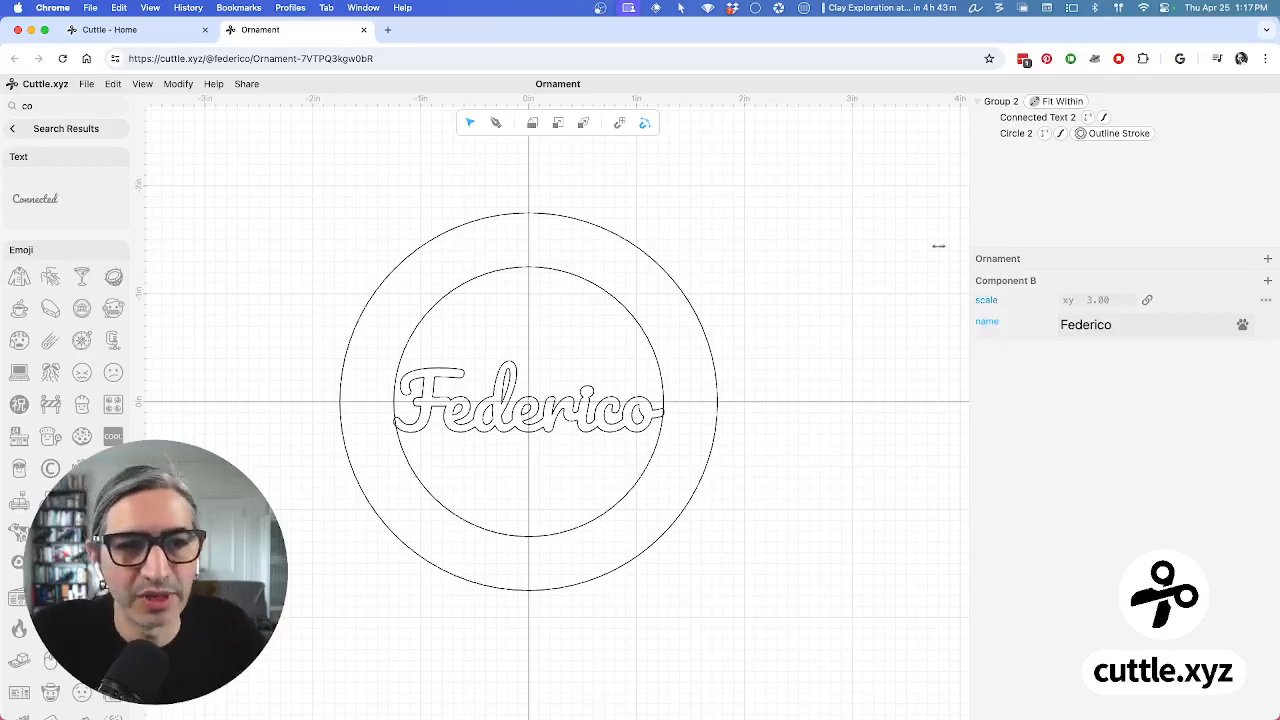
Move the name parameter above scale and rename the scale parameter as circleScale
{"action": "left_click_drag", "start_coordinate": [985, 325], "coordinate": [990, 292]}
{"action": "double_click", "coordinate": [986, 327]}
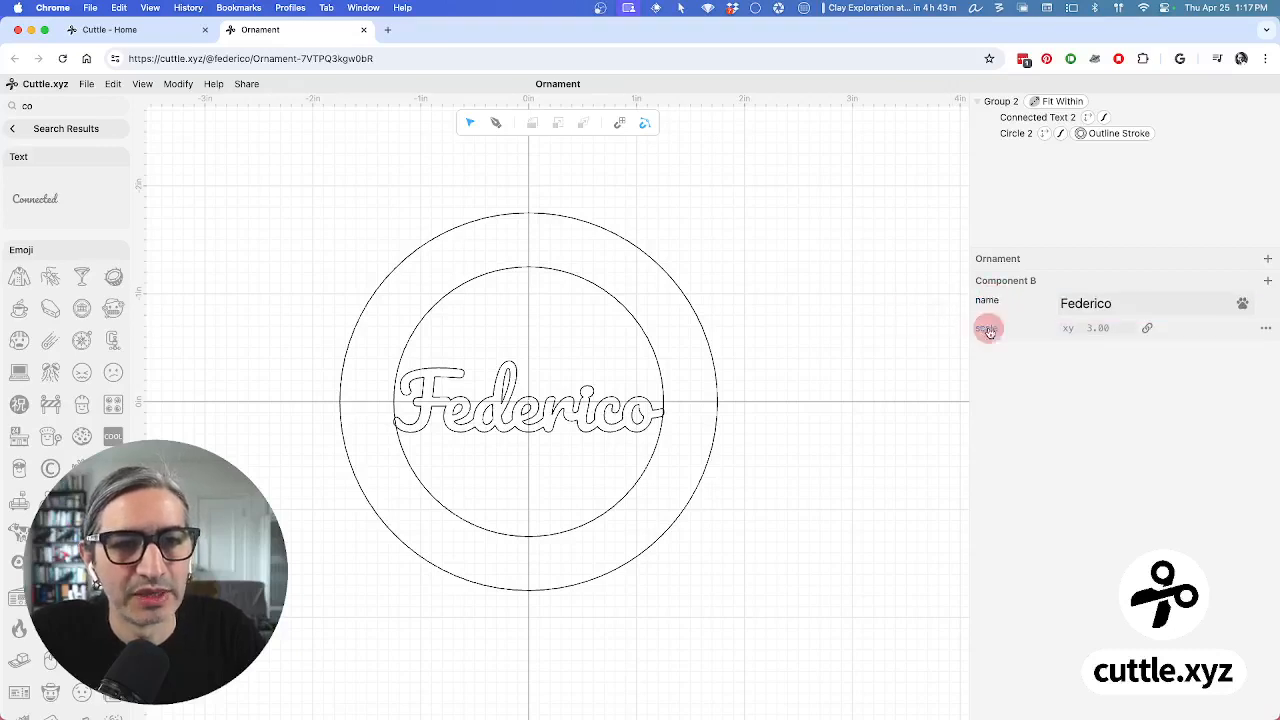
{"action": "type", "text": "ci"}
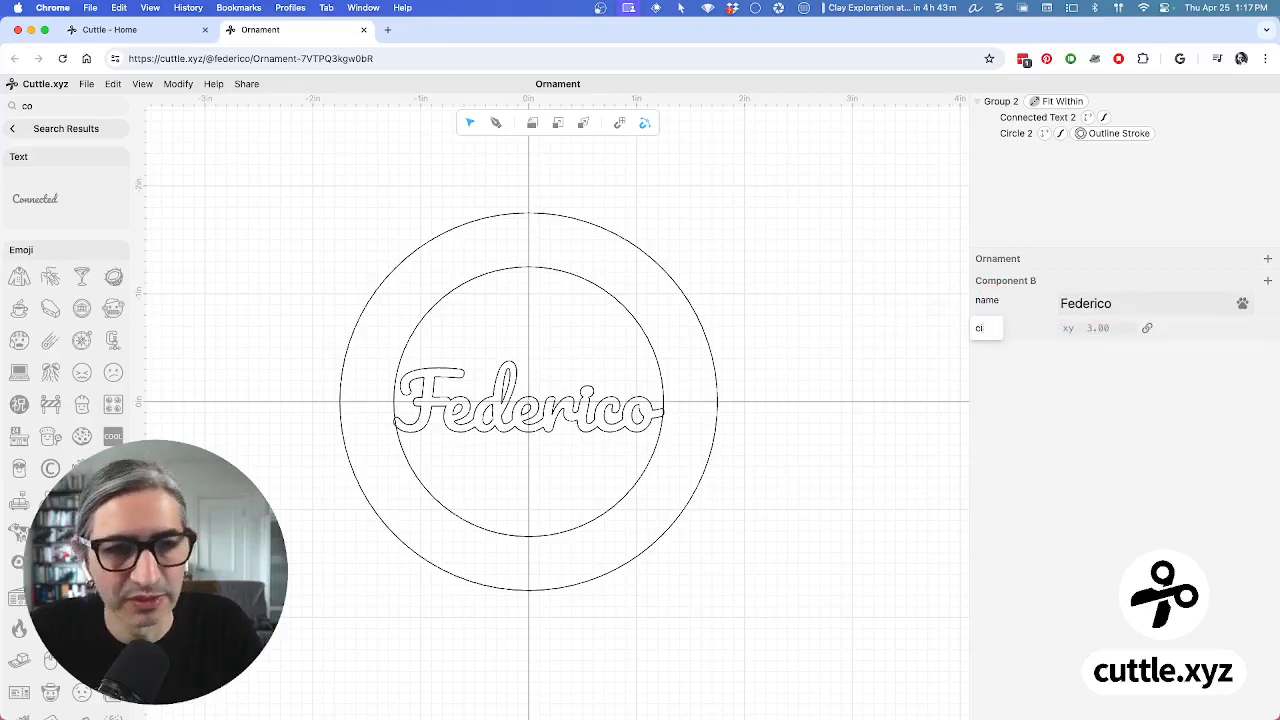
{"action": "type", "text": "rcleS"}
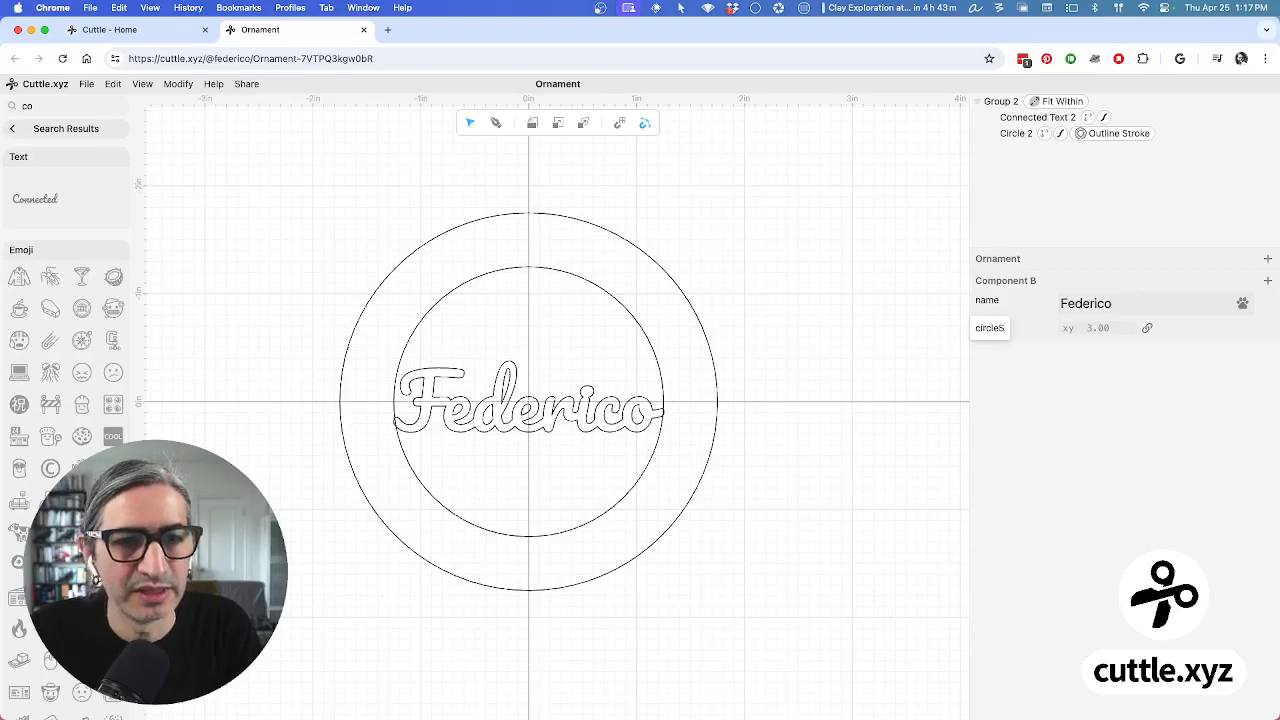
{"action": "type", "text": "cale"}
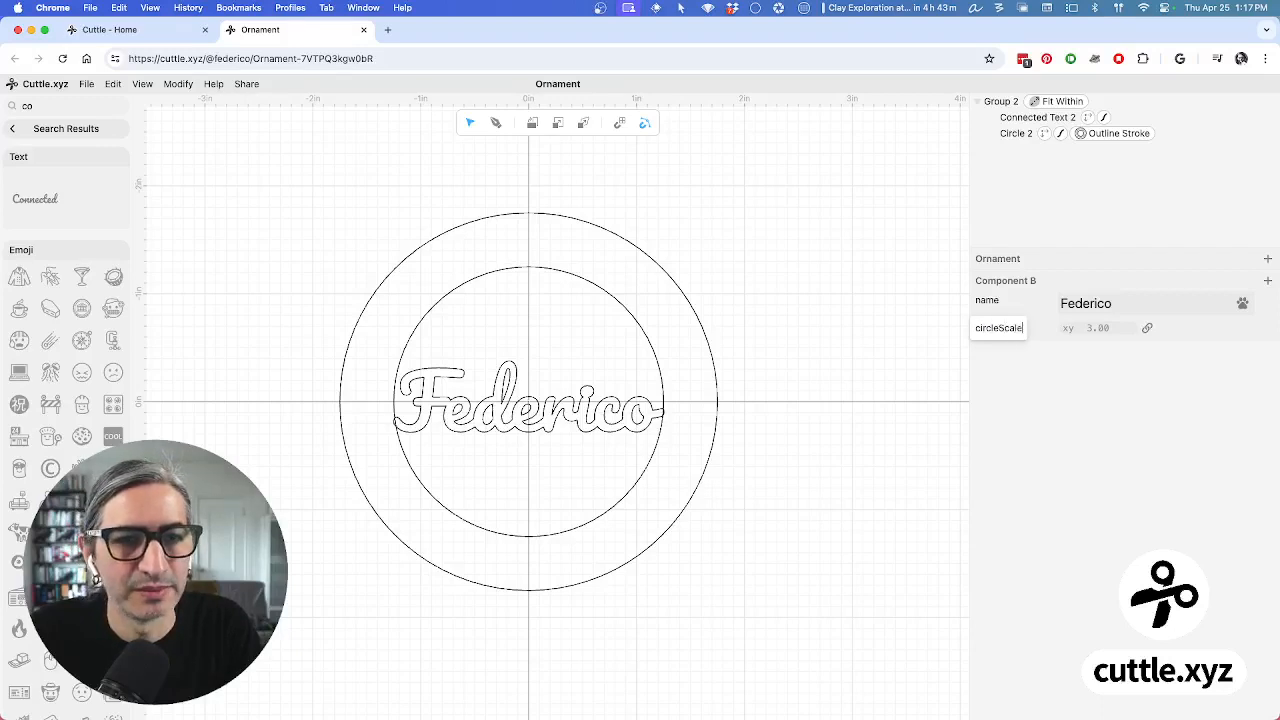
{"action": "left_click", "coordinate": [815, 390]}
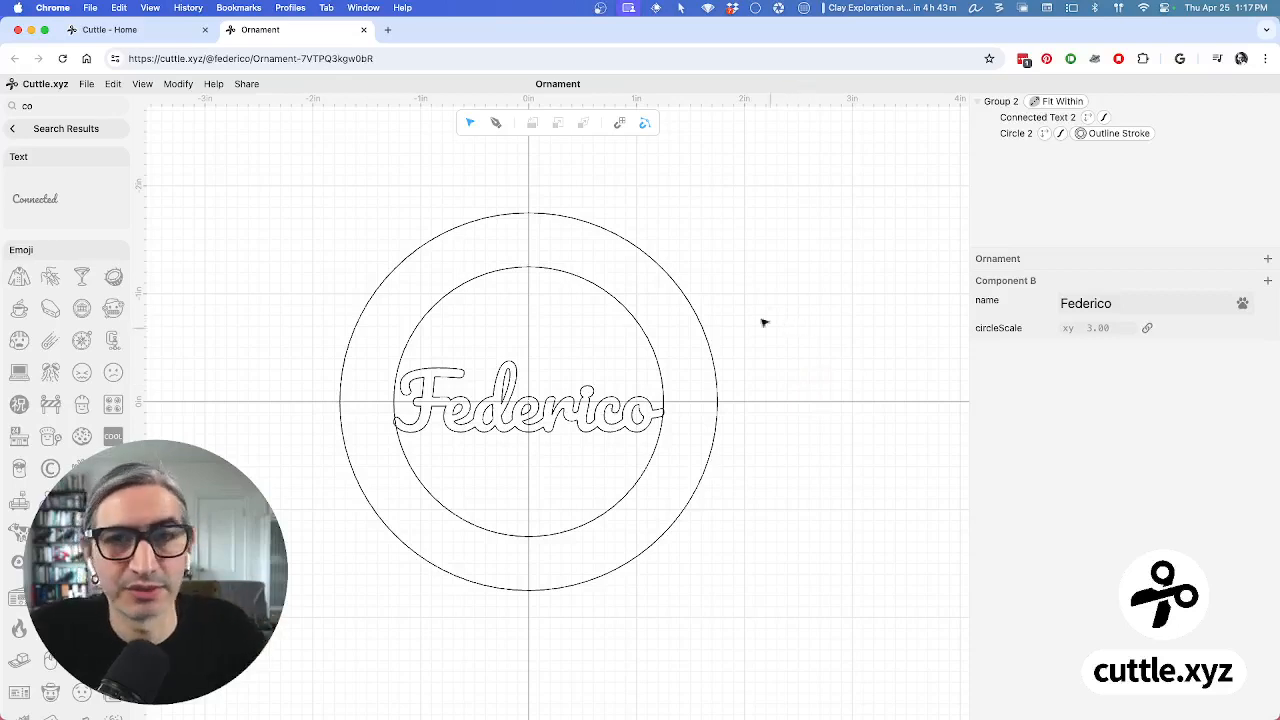
Apply a Weld And Score modifier to the group containing the fitted text and the outlined circle
{"action": "left_click_drag", "start_coordinate": [294, 207], "coordinate": [795, 580]}
{"action": "left_click", "coordinate": [189, 90]}
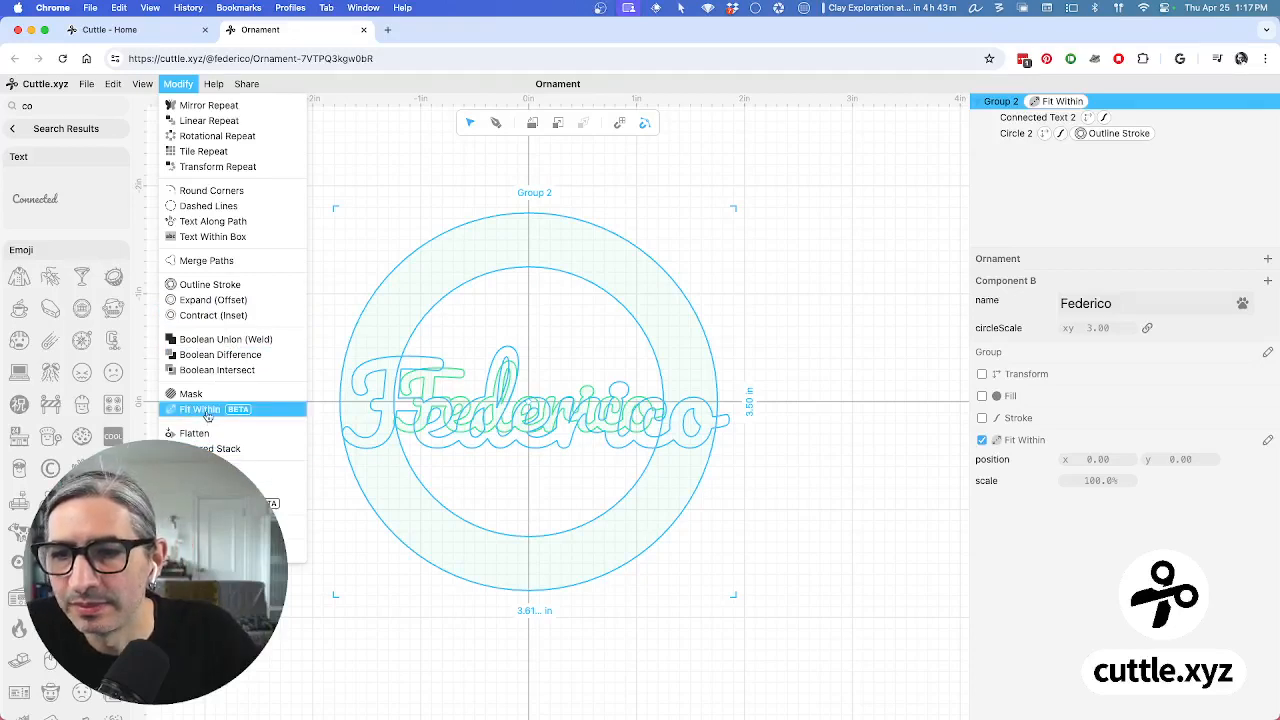
{"action": "left_click", "coordinate": [207, 503]}
{"action": "left_click", "coordinate": [265, 272]}
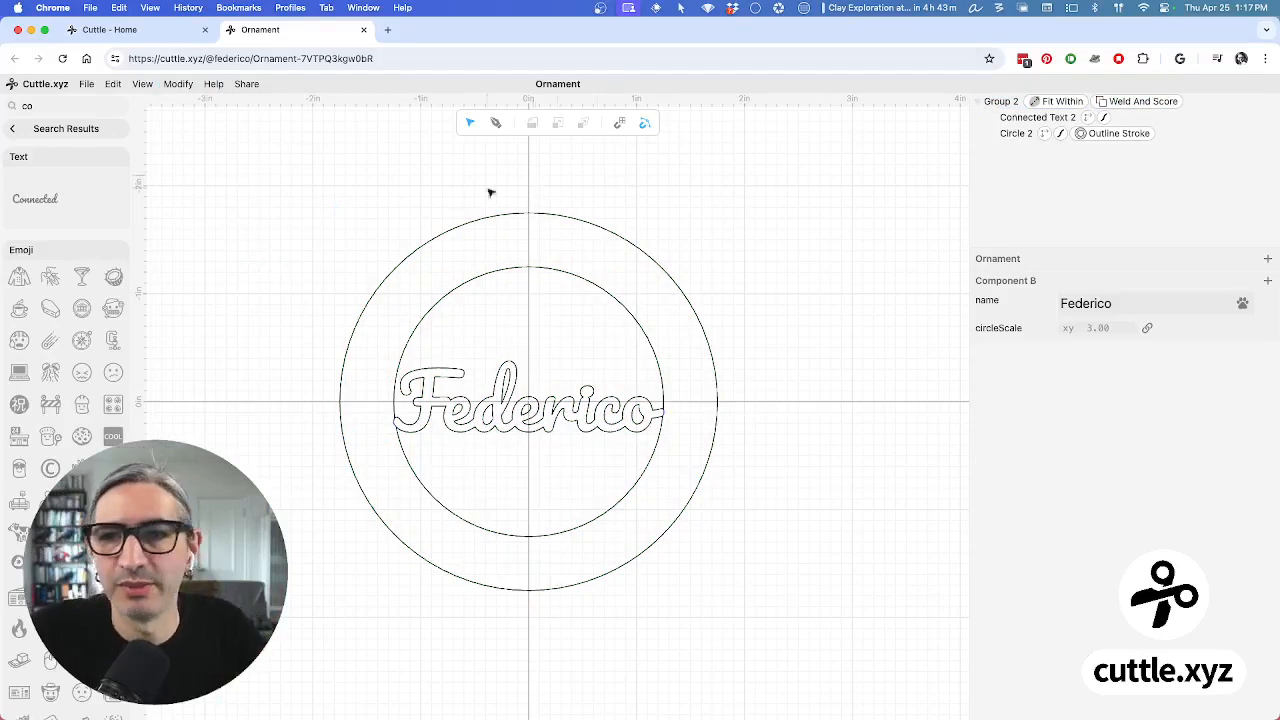
Check the project's Read Me page and rename Component A as First Version
{"action": "left_click", "coordinate": [38, 130]}
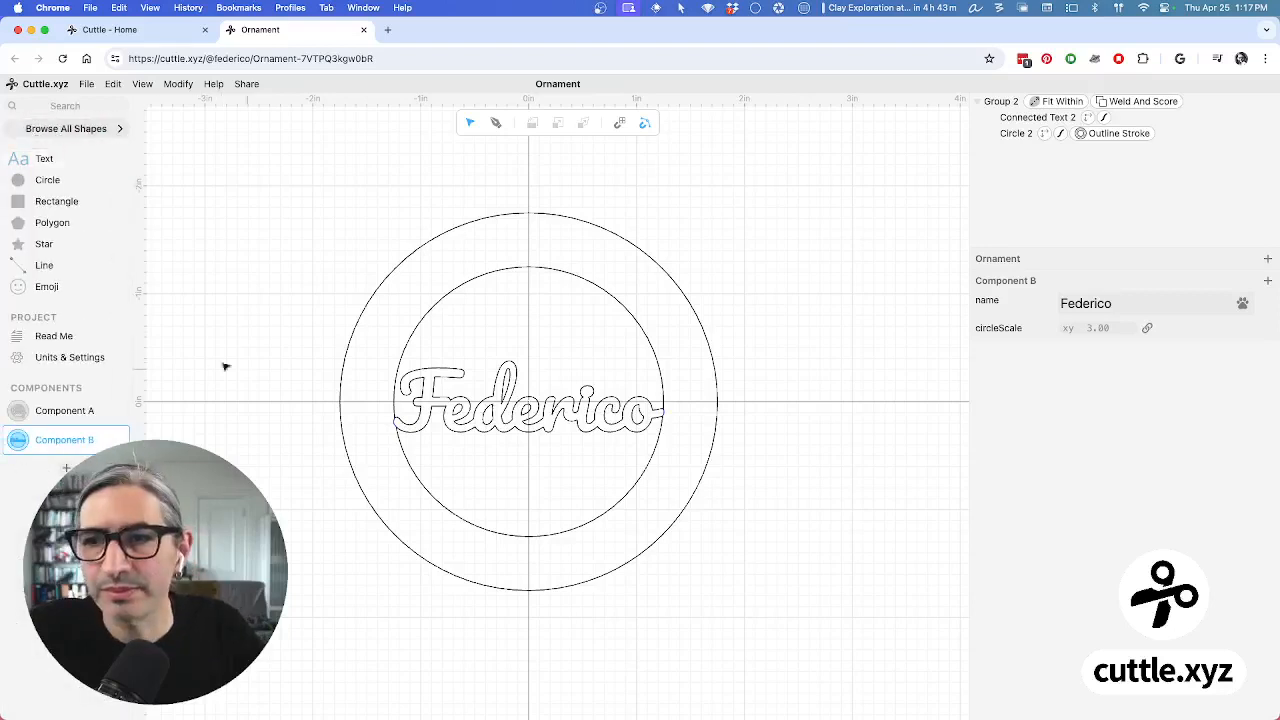
{"action": "left_click", "coordinate": [61, 340]}
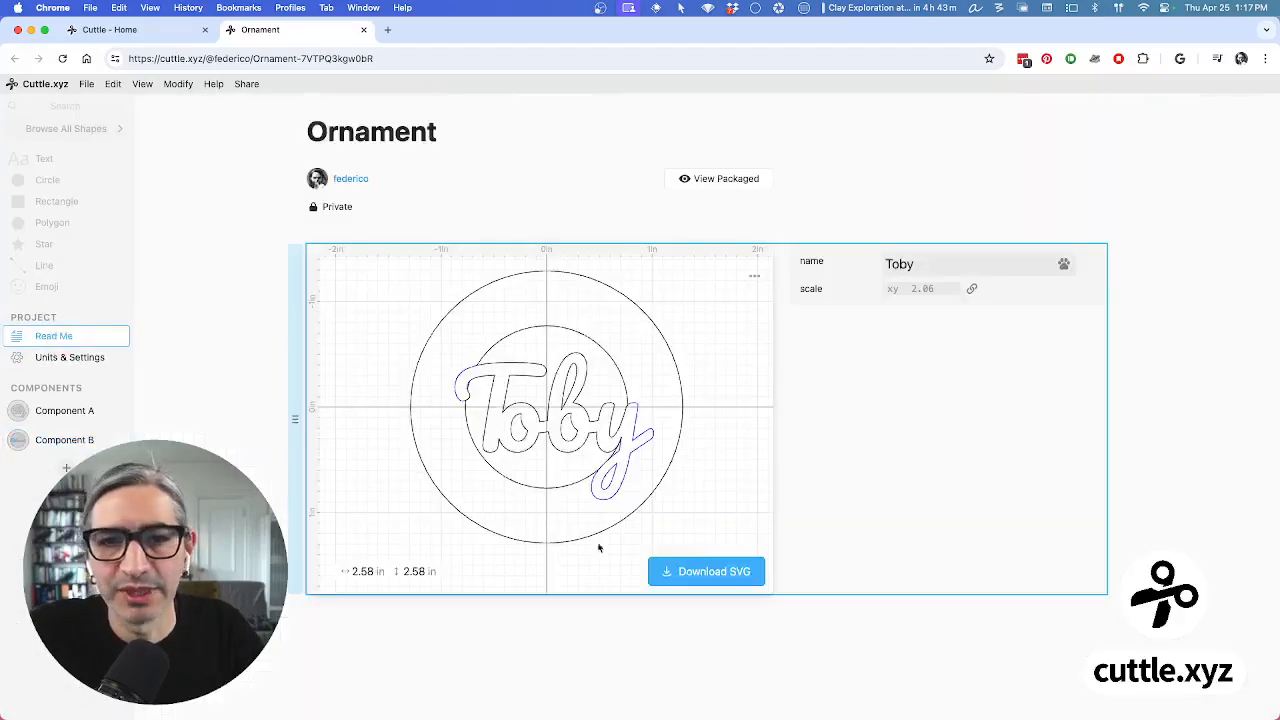
{"action": "double_click", "coordinate": [35, 418]}
{"action": "type", "text": "First"}
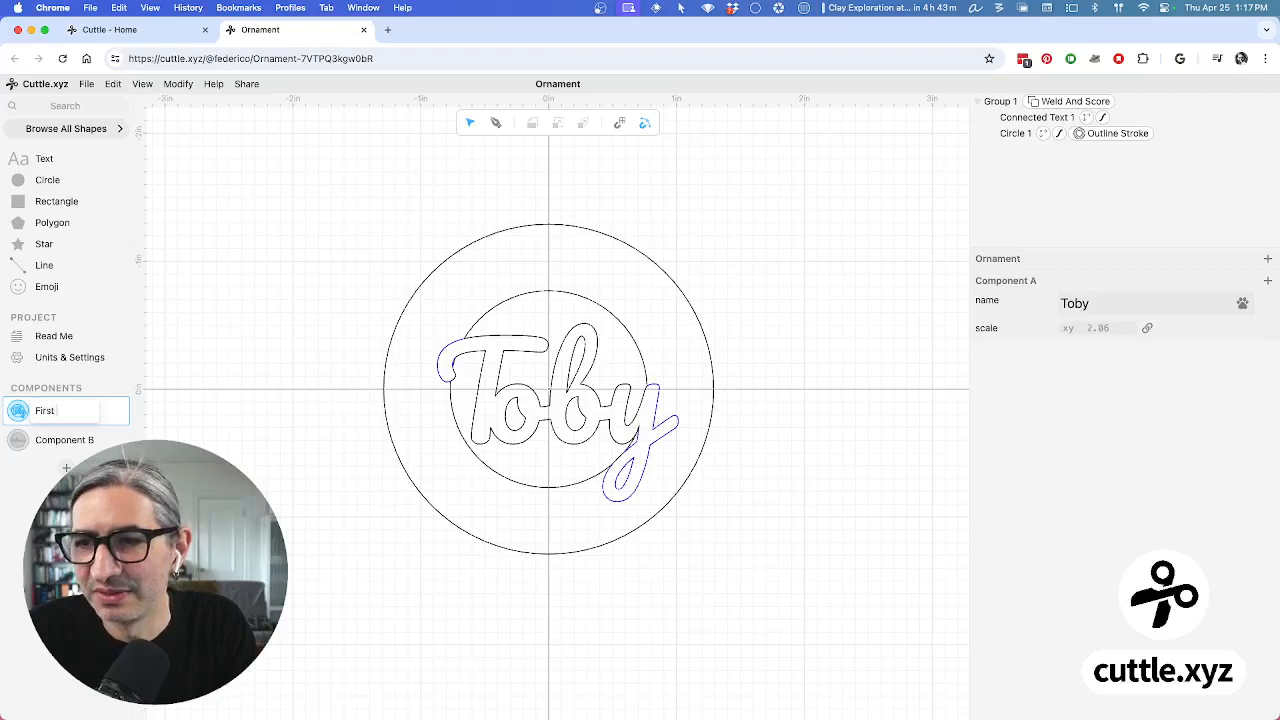
{"action": "type", "text": " Version"}
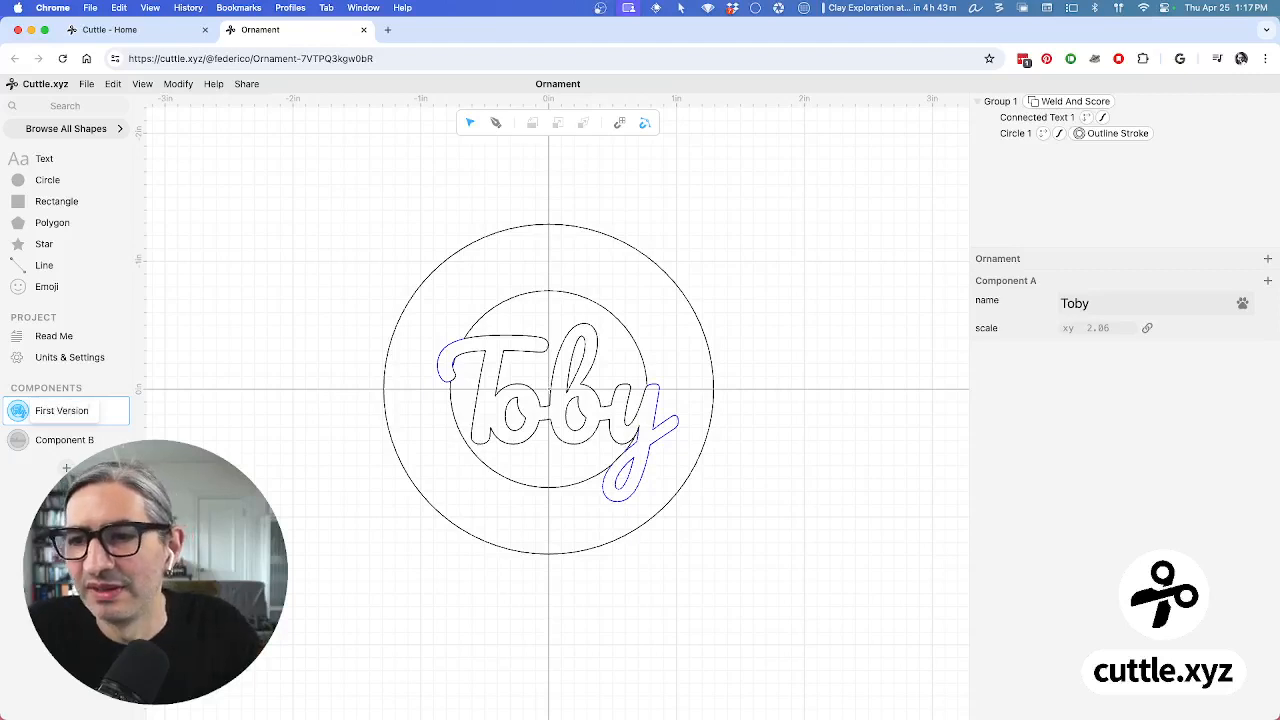
Rename Component B as Fit within
{"action": "left_click", "coordinate": [45, 443]}
{"action": "double_click", "coordinate": [45, 443]}
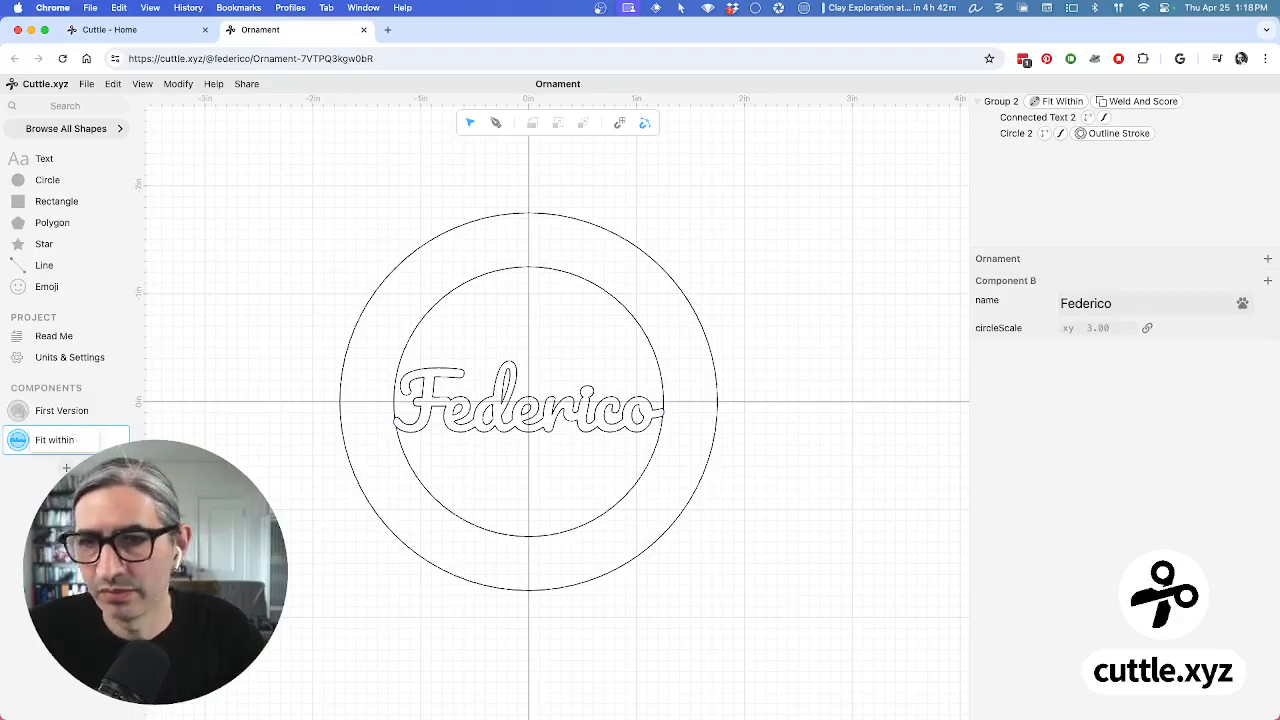
{"action": "key", "text": "Return"}
Set the scale of the Fit Within modifier to 136% in the Fit within component
{"action": "left_click", "coordinate": [80, 342]}
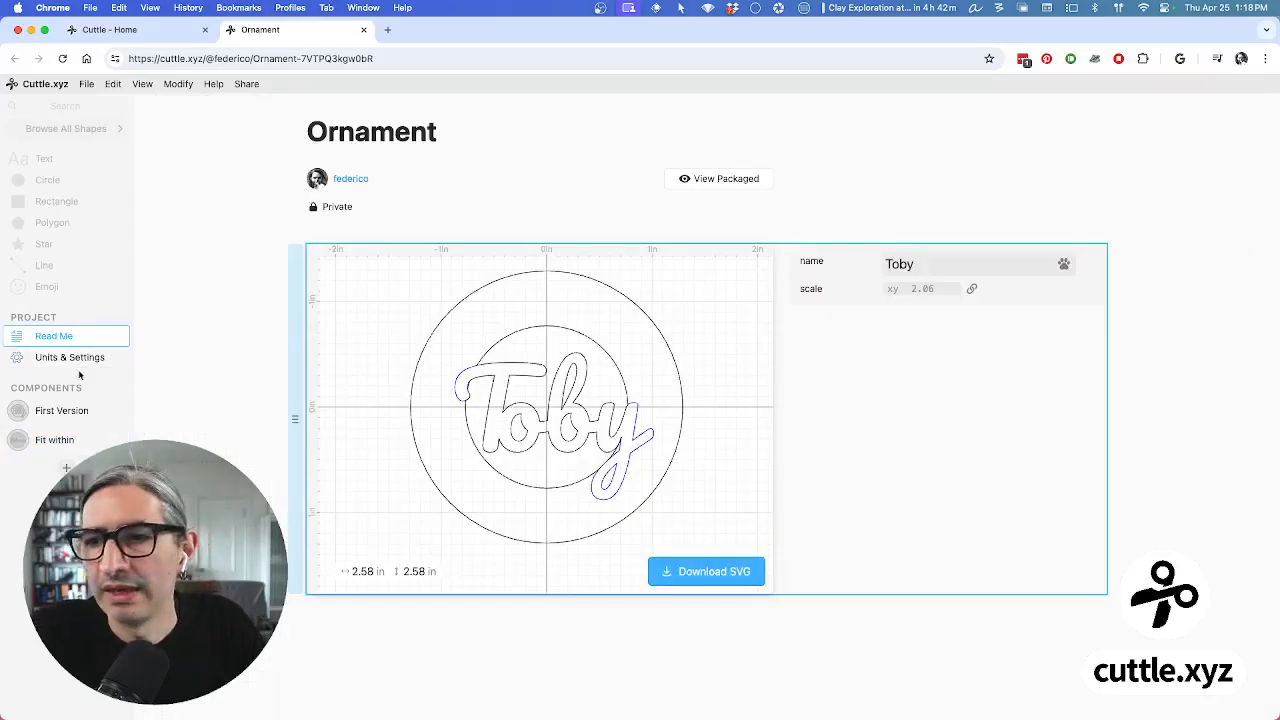
{"action": "left_click", "coordinate": [62, 440]}
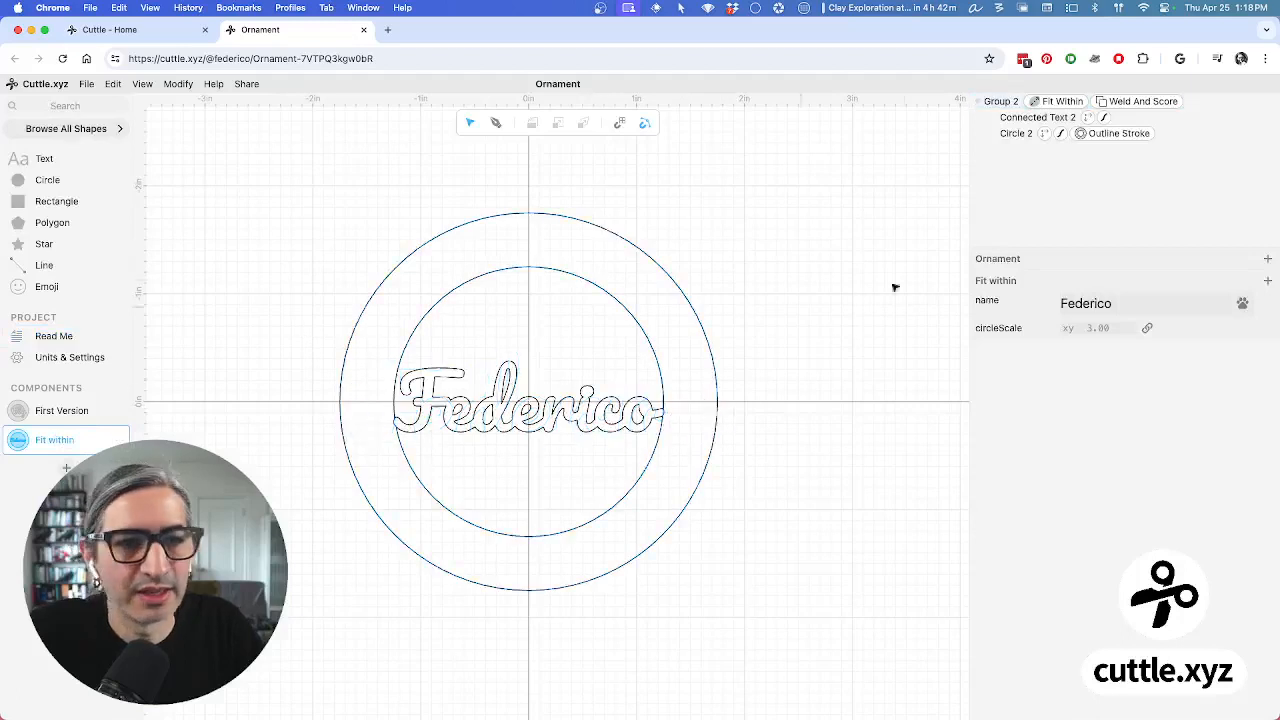
{"action": "left_click", "coordinate": [1052, 102]}
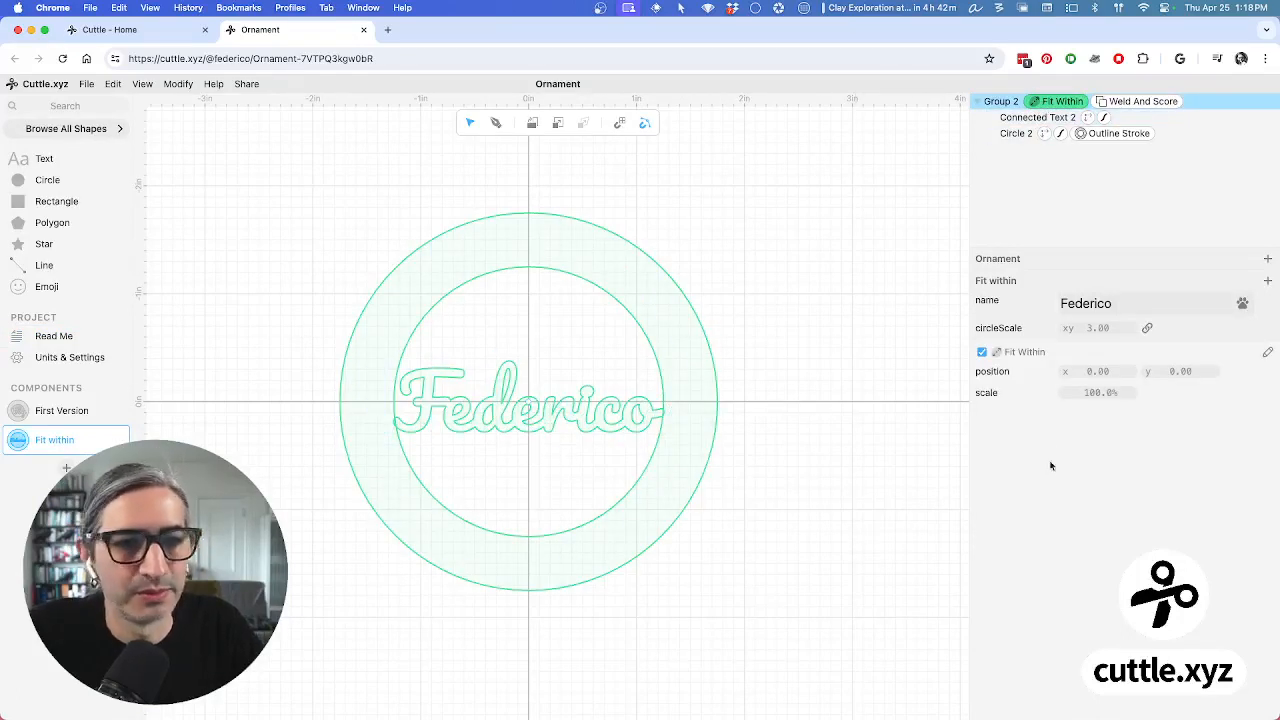
{"action": "left_click", "coordinate": [861, 480]}
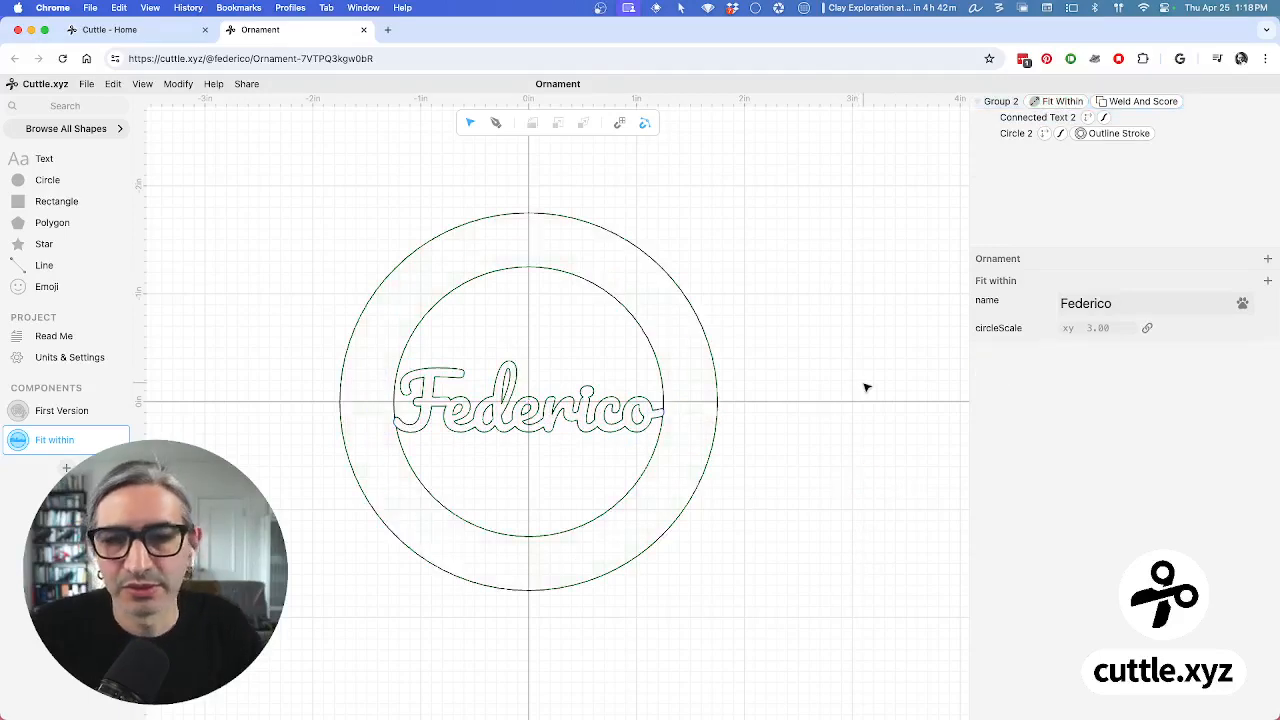
{"action": "left_click", "coordinate": [1046, 101]}
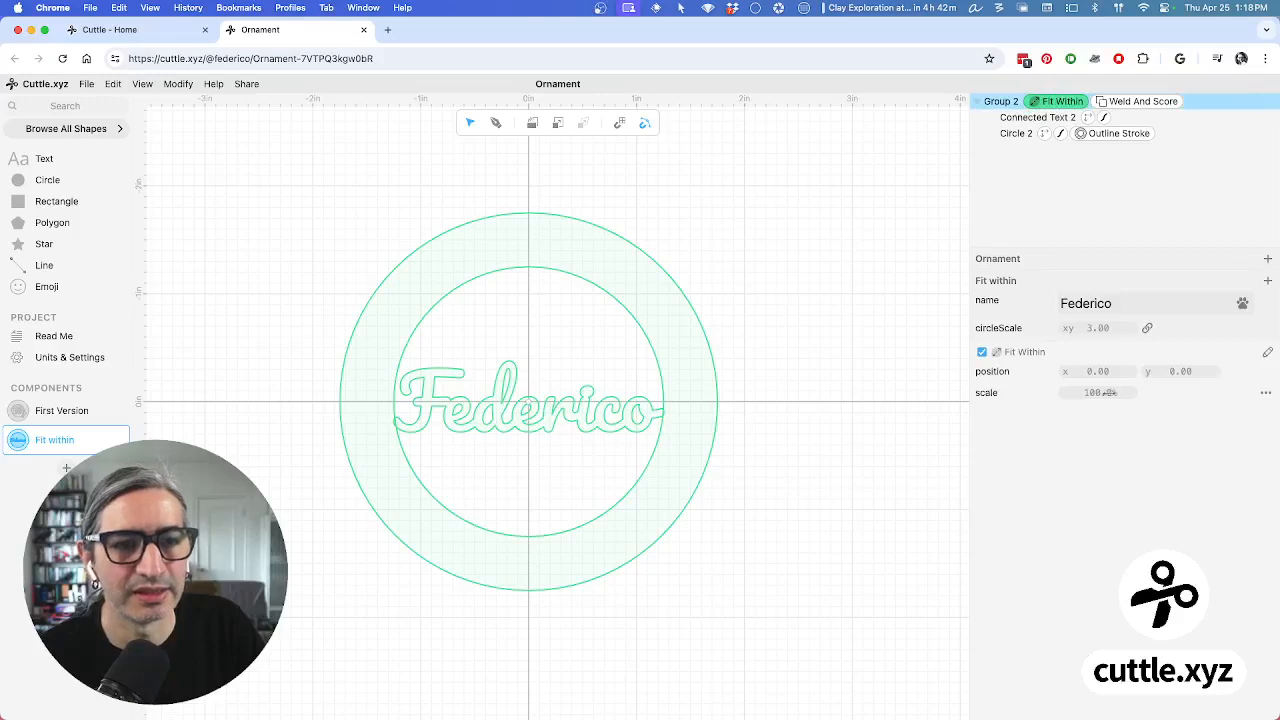
{"action": "mouse_move", "coordinate": [1092, 392]}
{"action": "left_mouse_down"}
{"action": "mouse_move", "coordinate": [1253, 393]}
{"action": "mouse_move", "coordinate": [1126, 393]}
{"action": "mouse_move", "coordinate": [1154, 380]}
{"action": "mouse_move", "coordinate": [1092, 391]}
{"action": "mouse_move", "coordinate": [1236, 391]}
{"action": "mouse_move", "coordinate": [1078, 393]}
{"action": "left_mouse_up"}
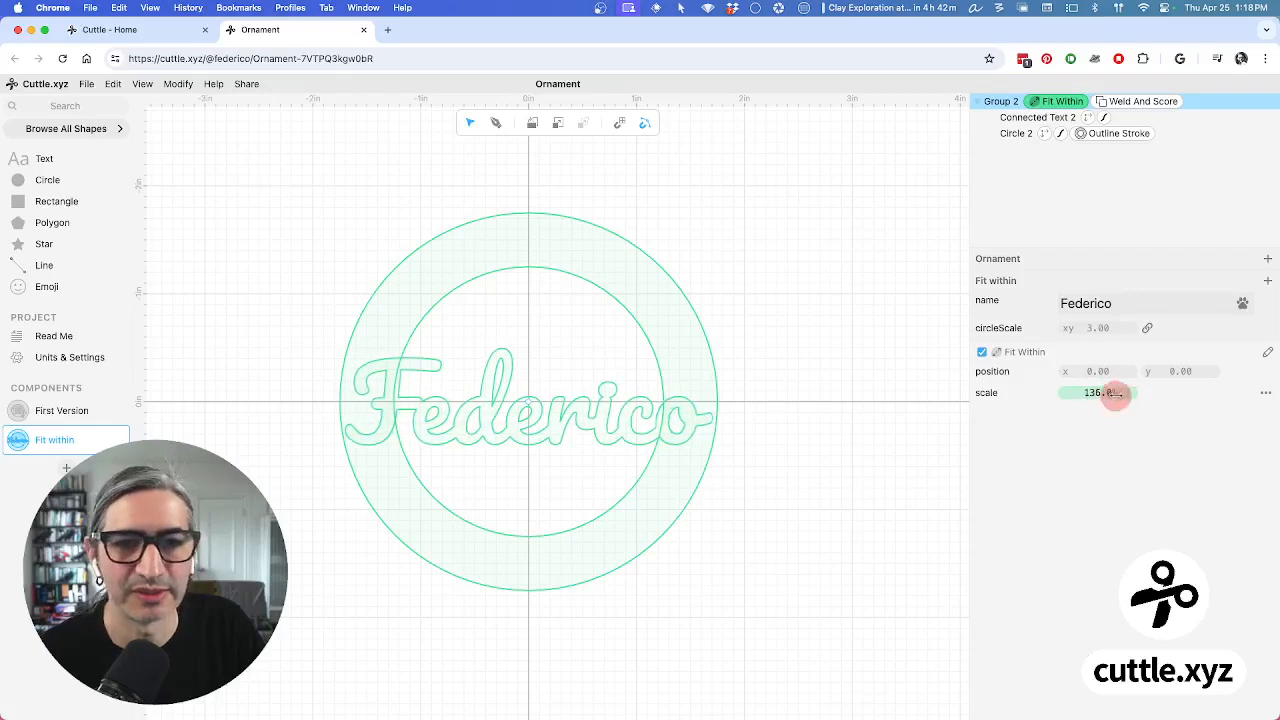
{"action": "left_click", "coordinate": [831, 449]}
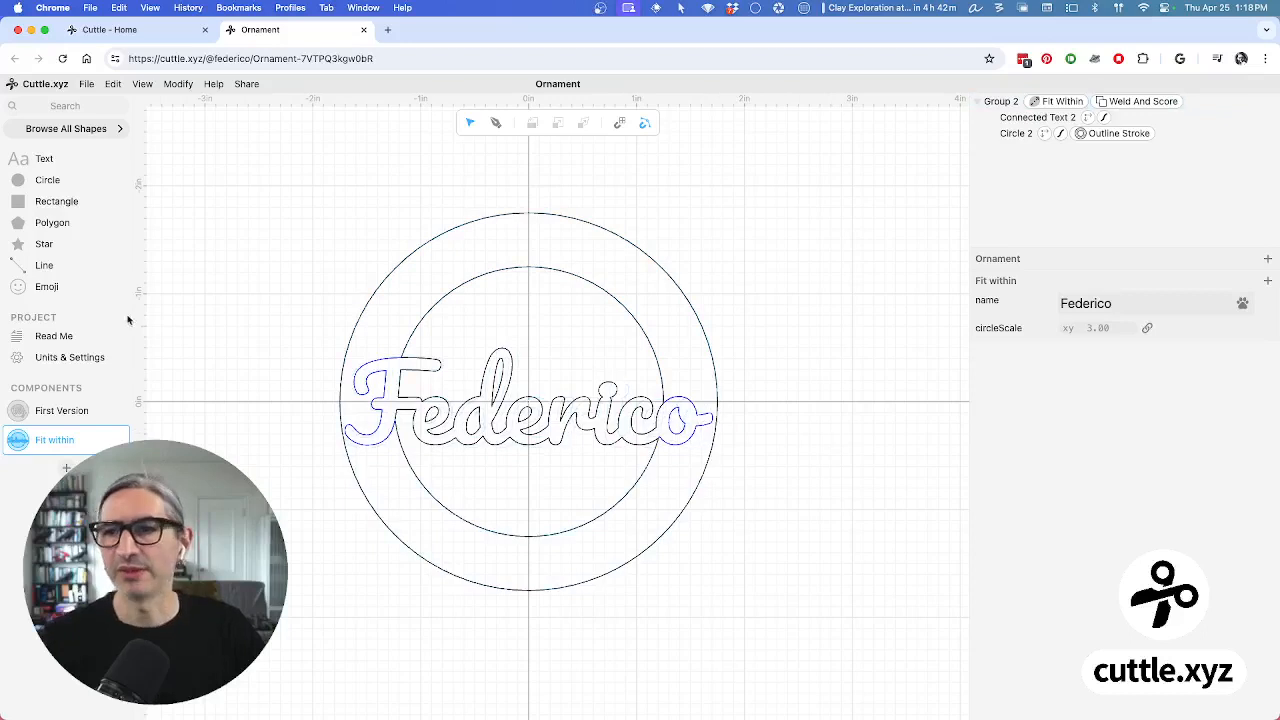
Insert the Fit within component into the Read Me page below the existing ornament
{"action": "left_click", "coordinate": [72, 339]}
{"action": "left_click", "coordinate": [673, 627]}
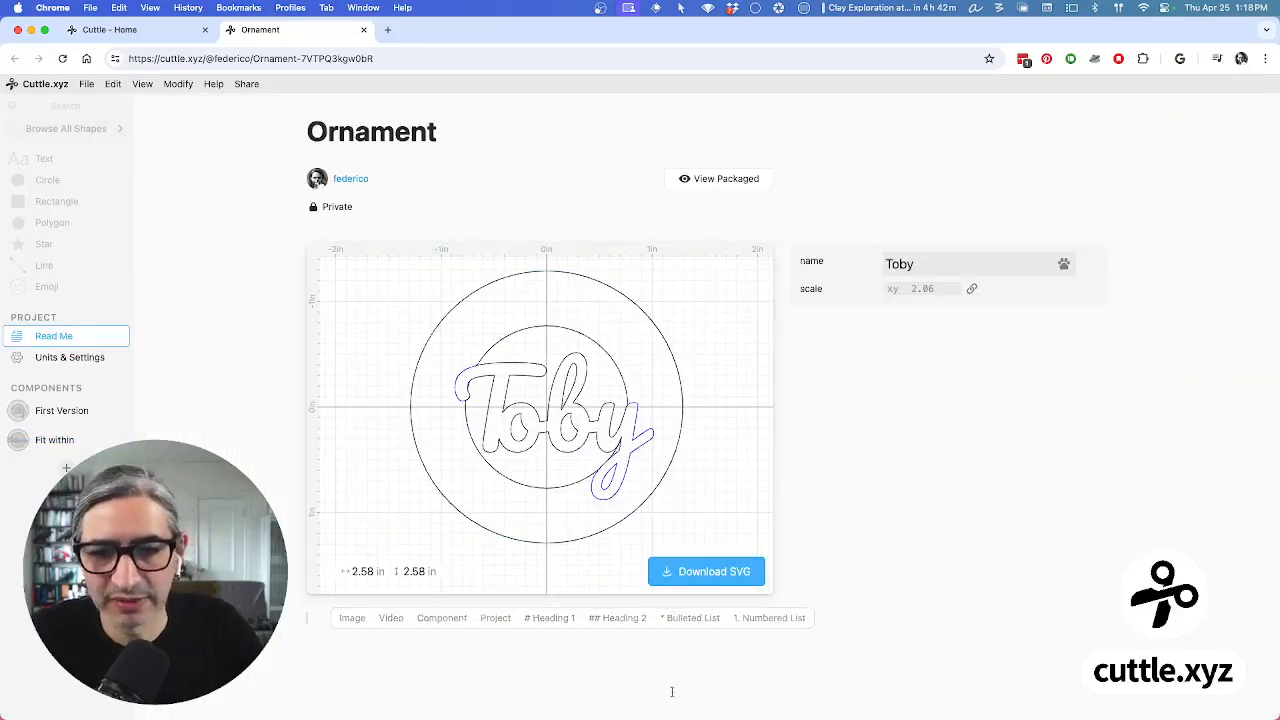
{"action": "left_click", "coordinate": [445, 621]}
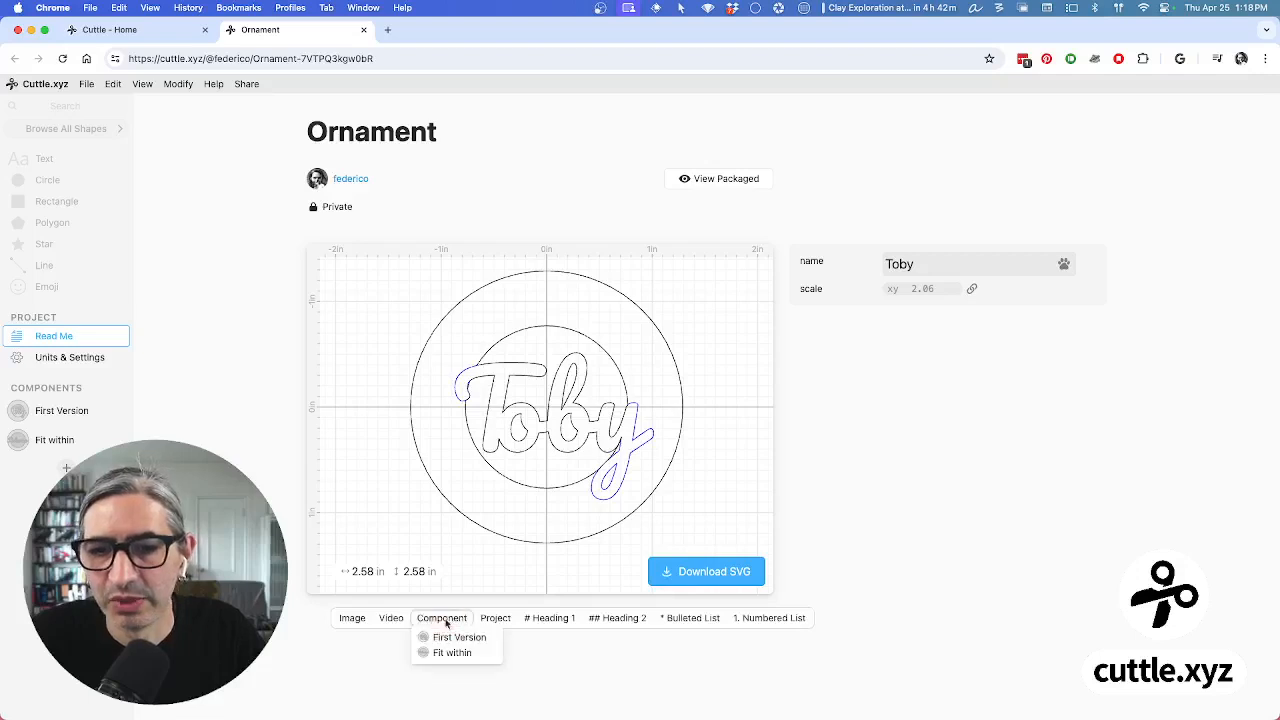
{"action": "left_click", "coordinate": [444, 653]}
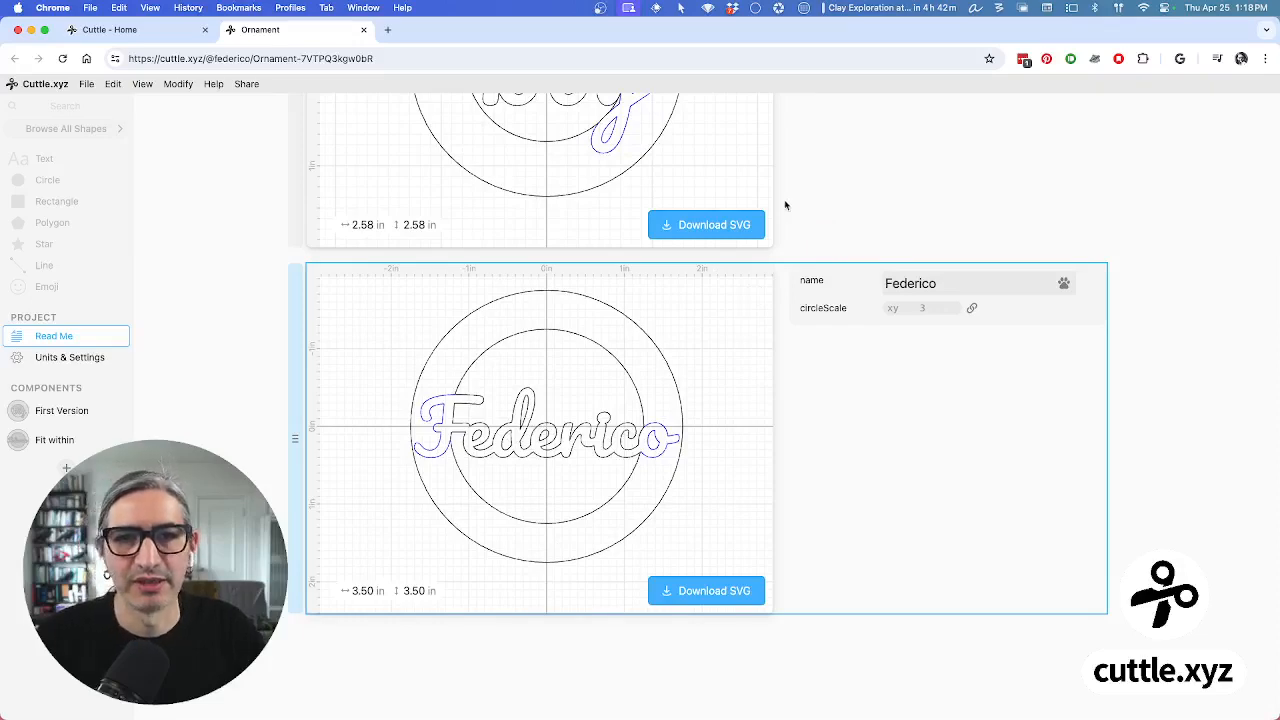
Delete the First Version component block from the Read Me page
{"action": "scroll", "coordinate": [785, 205], "scroll_direction": "up", "scroll_amount": 1}
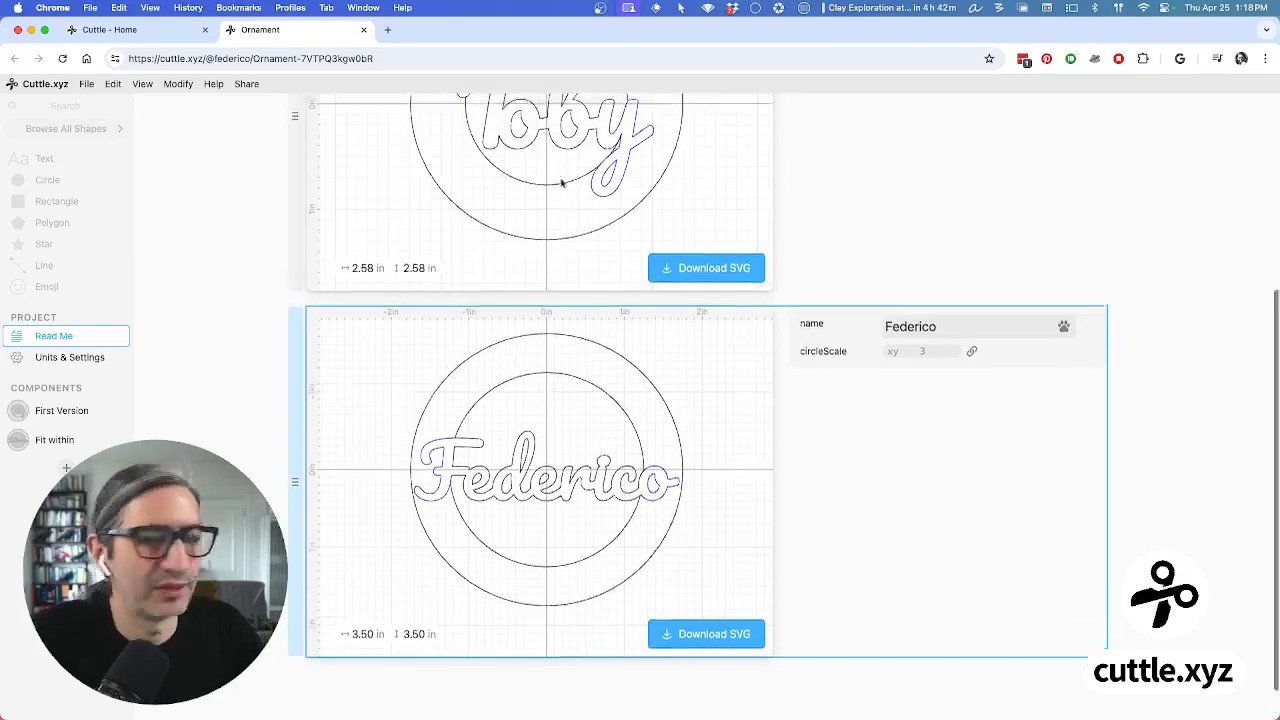
{"action": "scroll", "coordinate": [557, 180], "scroll_direction": "up", "scroll_amount": 7}
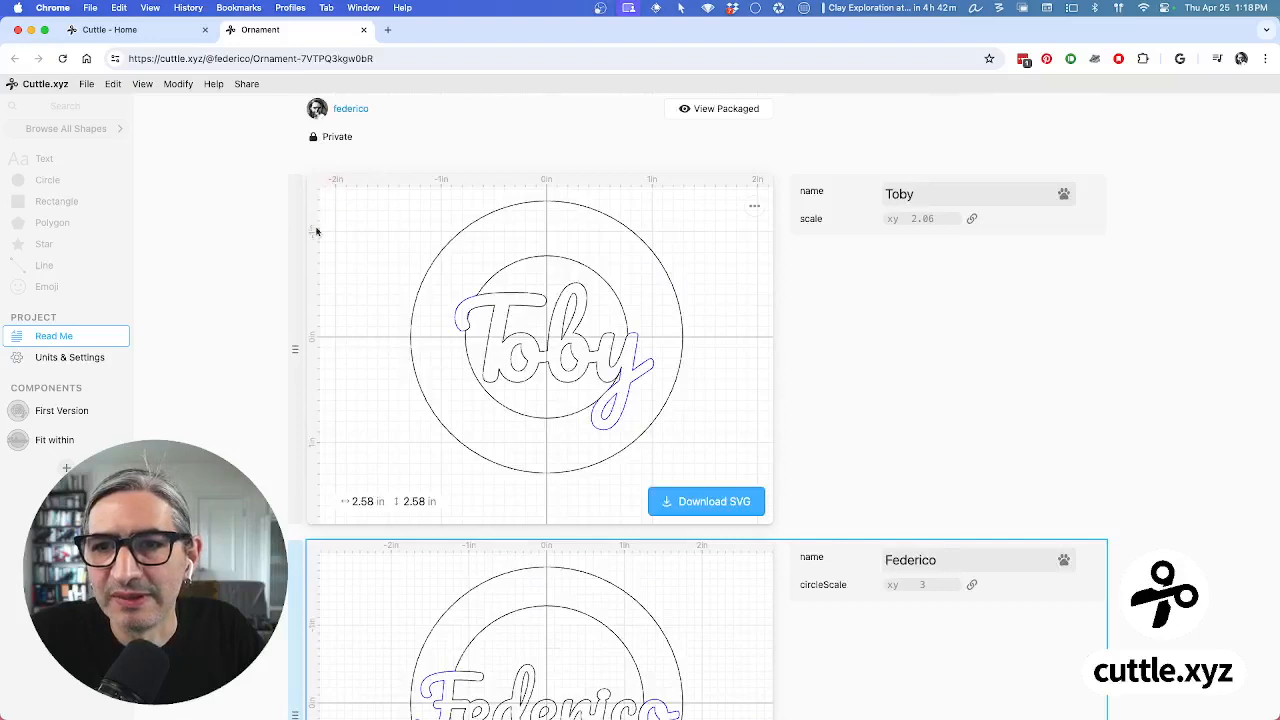
{"action": "left_click", "coordinate": [298, 305]}
{"action": "key", "text": "BackSpace"}
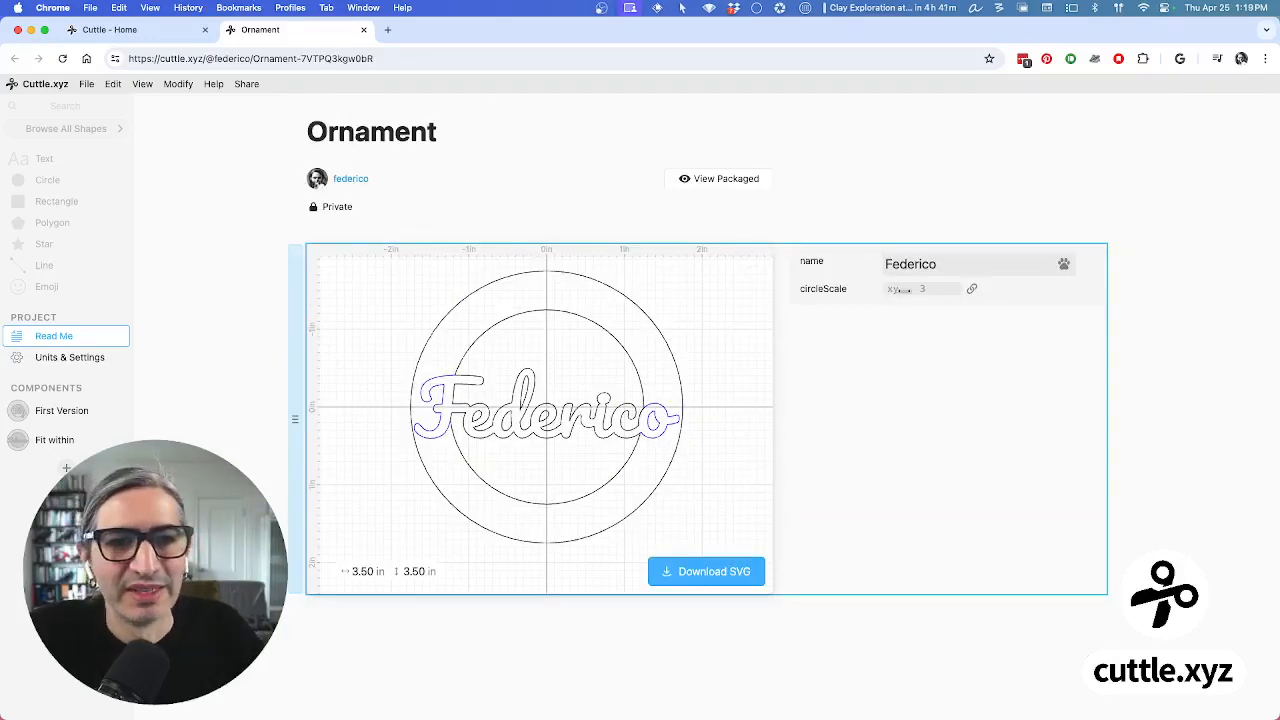
Test the ornament's name parameter on the Read Me page with two different four-letter first names
{"action": "double_click", "coordinate": [942, 264]}
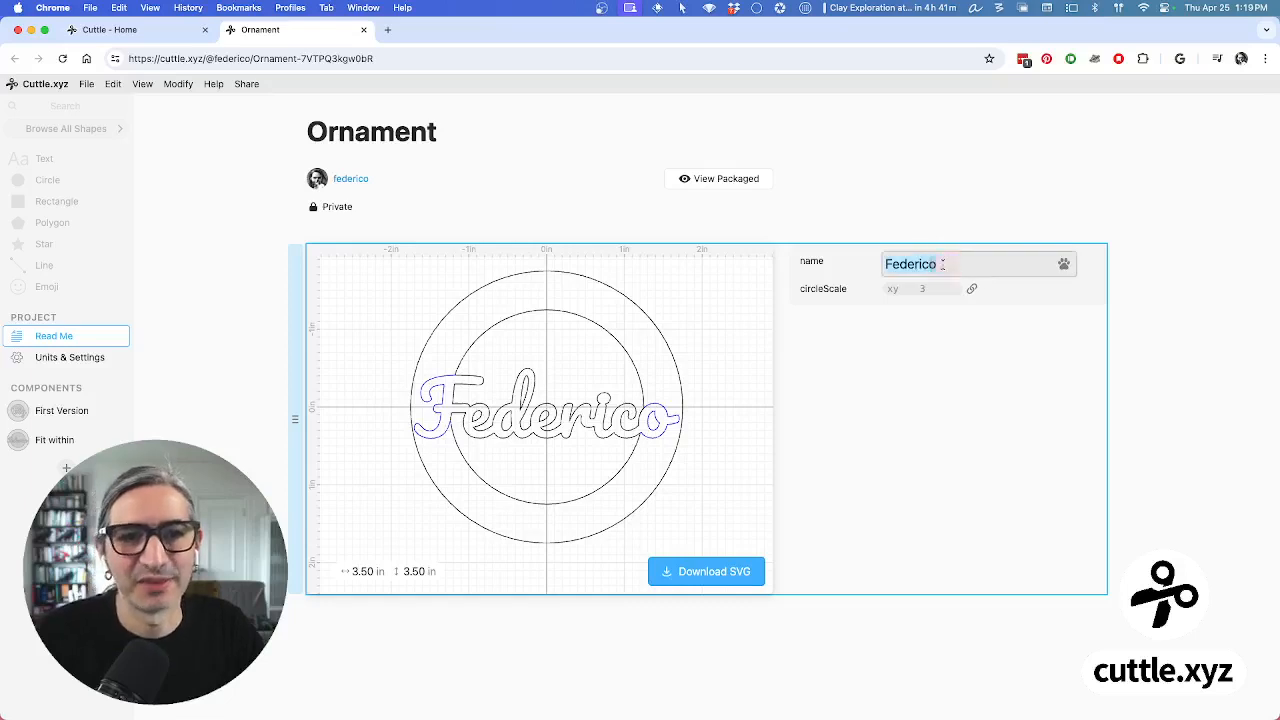
{"action": "type", "text": "Toby"}
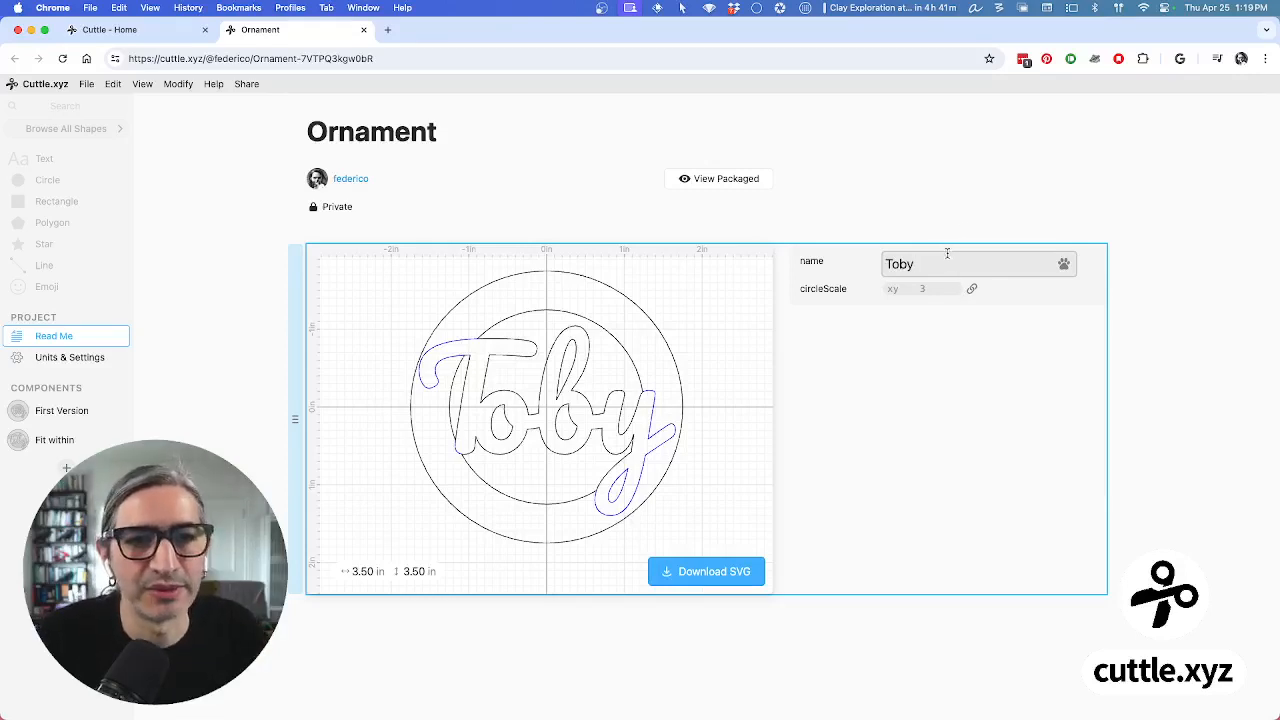
{"action": "left_click_drag", "start_coordinate": [943, 265], "coordinate": [884, 266]}
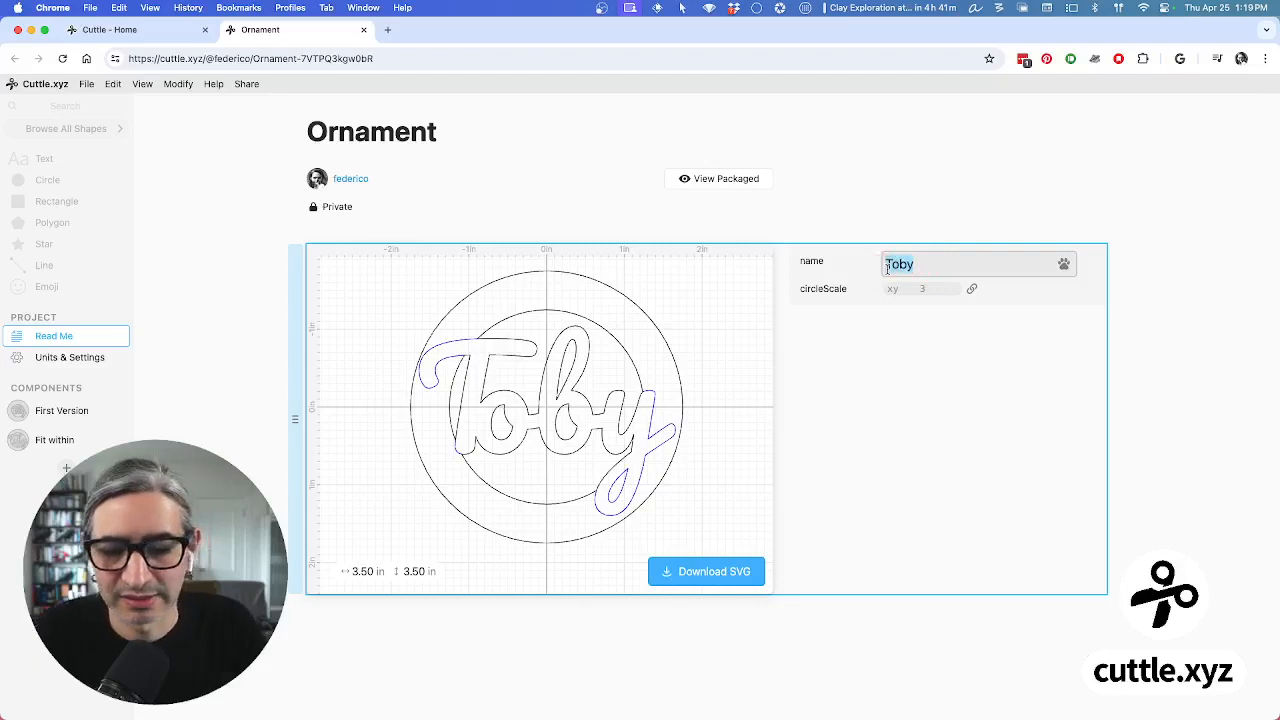
{"action": "type", "text": "Ryan"}
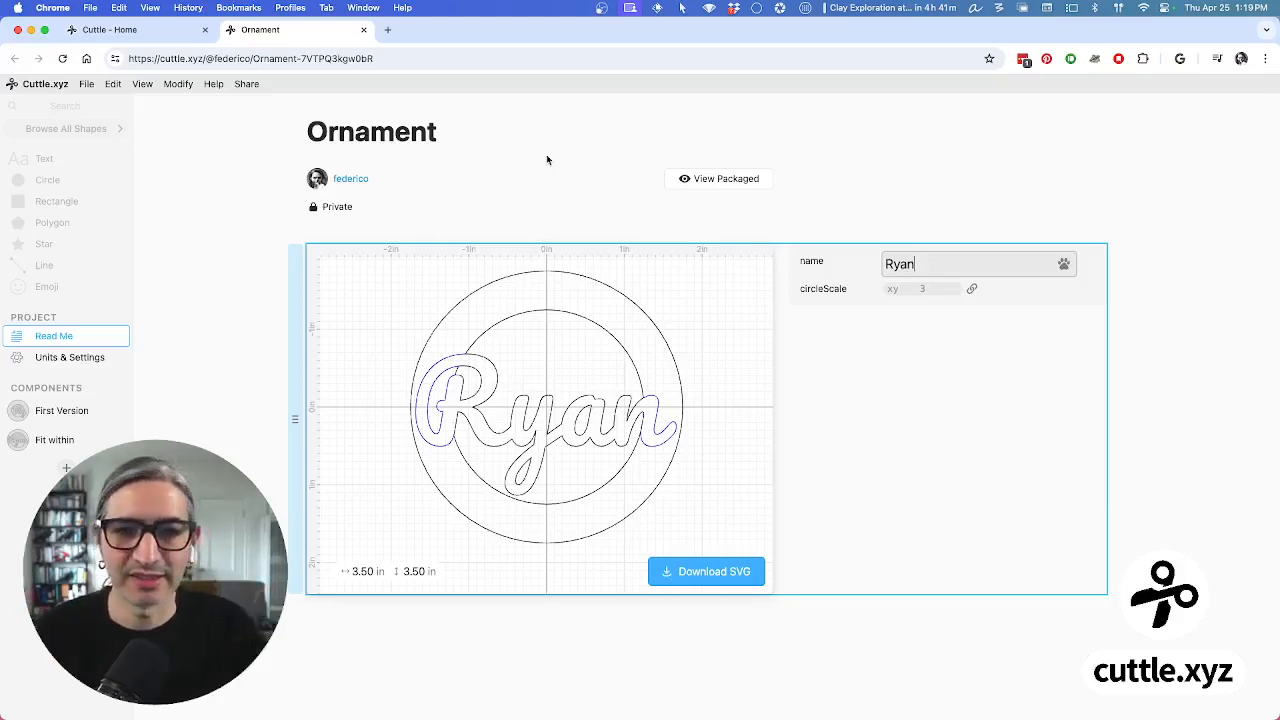
Try a circleScale of 4 for the ornament, and set it back to 3.00 with inches as the unit
{"action": "left_click_drag", "start_coordinate": [917, 289], "coordinate": [923, 289]}
{"action": "left_click", "coordinate": [924, 289]}
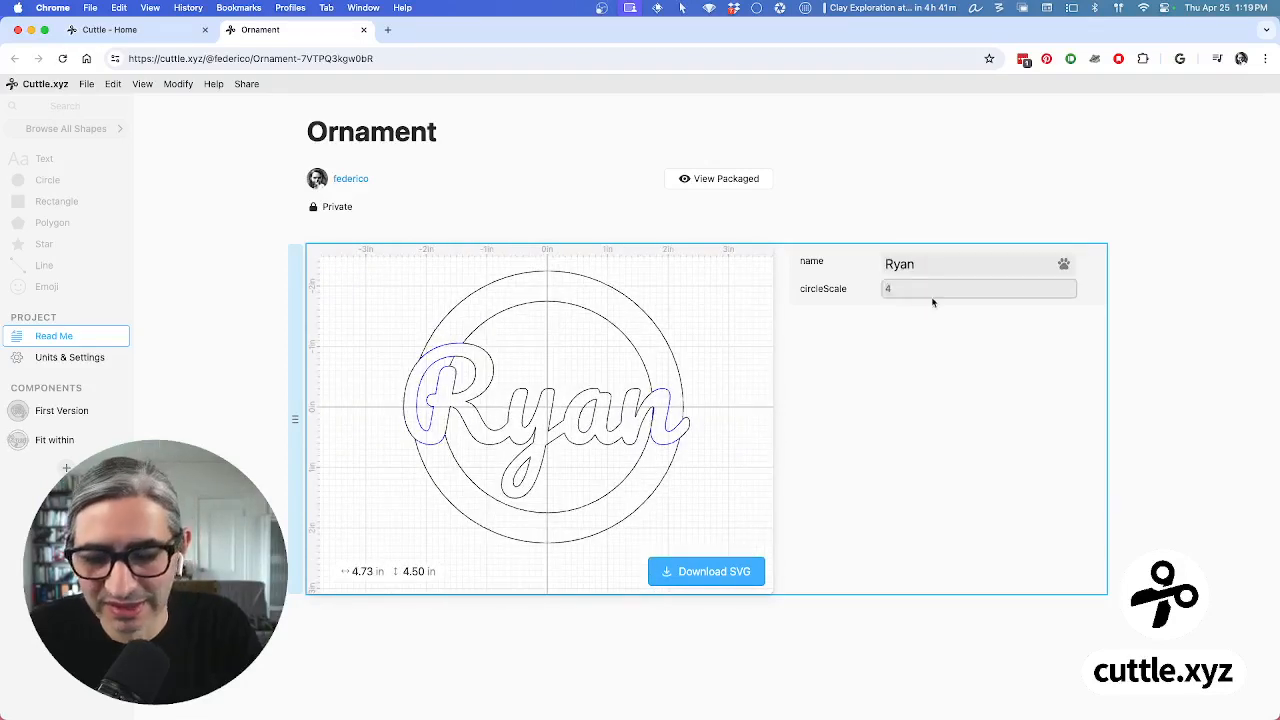
{"action": "type", "text": "3.00"}
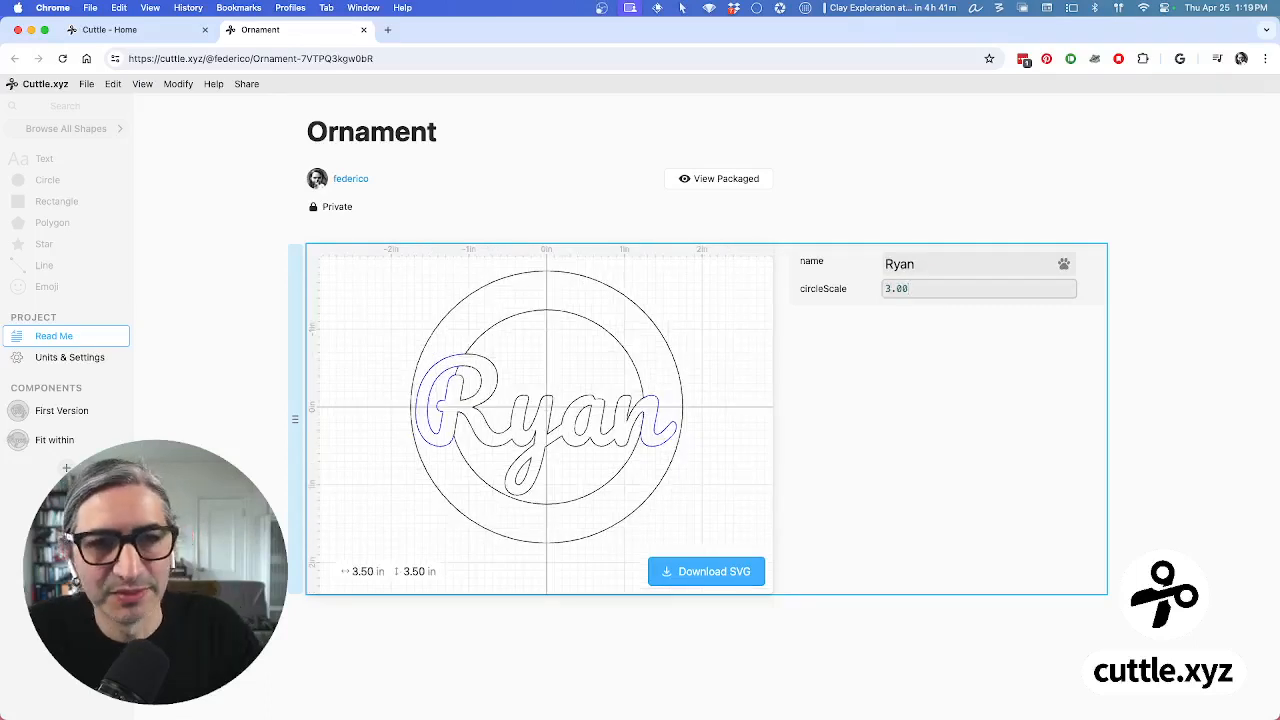
{"action": "type", "text": " in"}
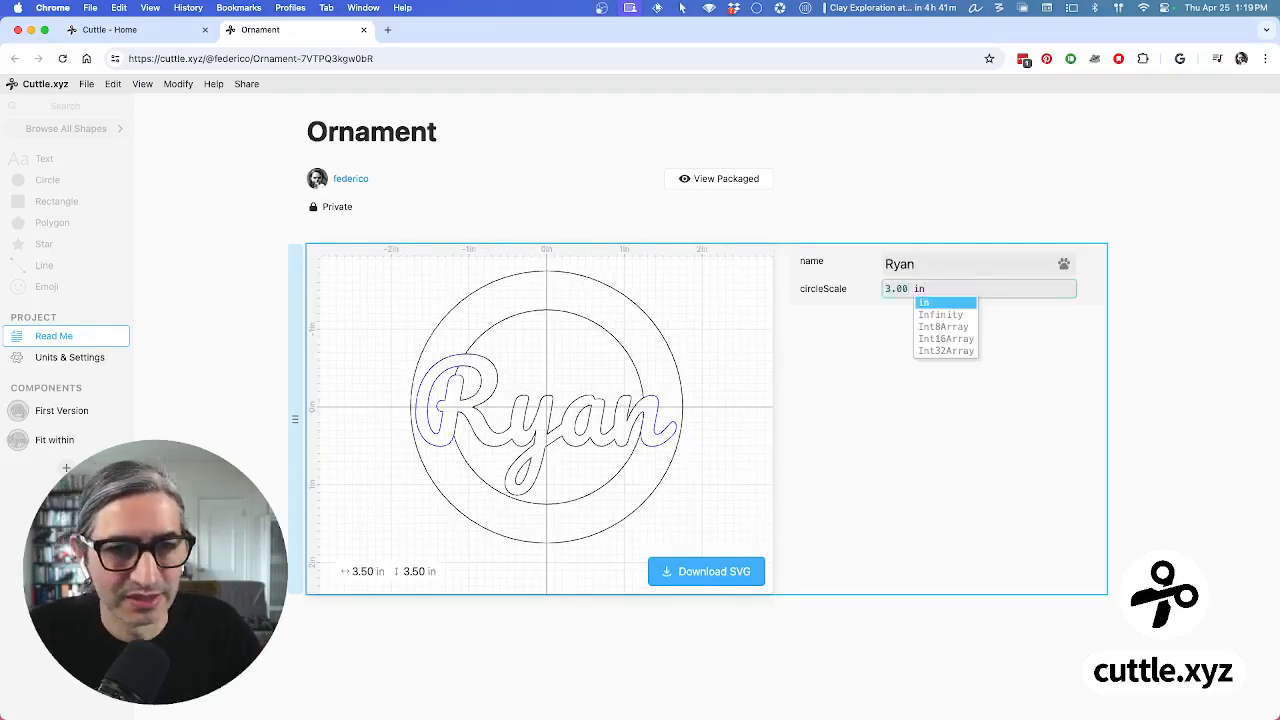
{"action": "left_click", "coordinate": [920, 412]}
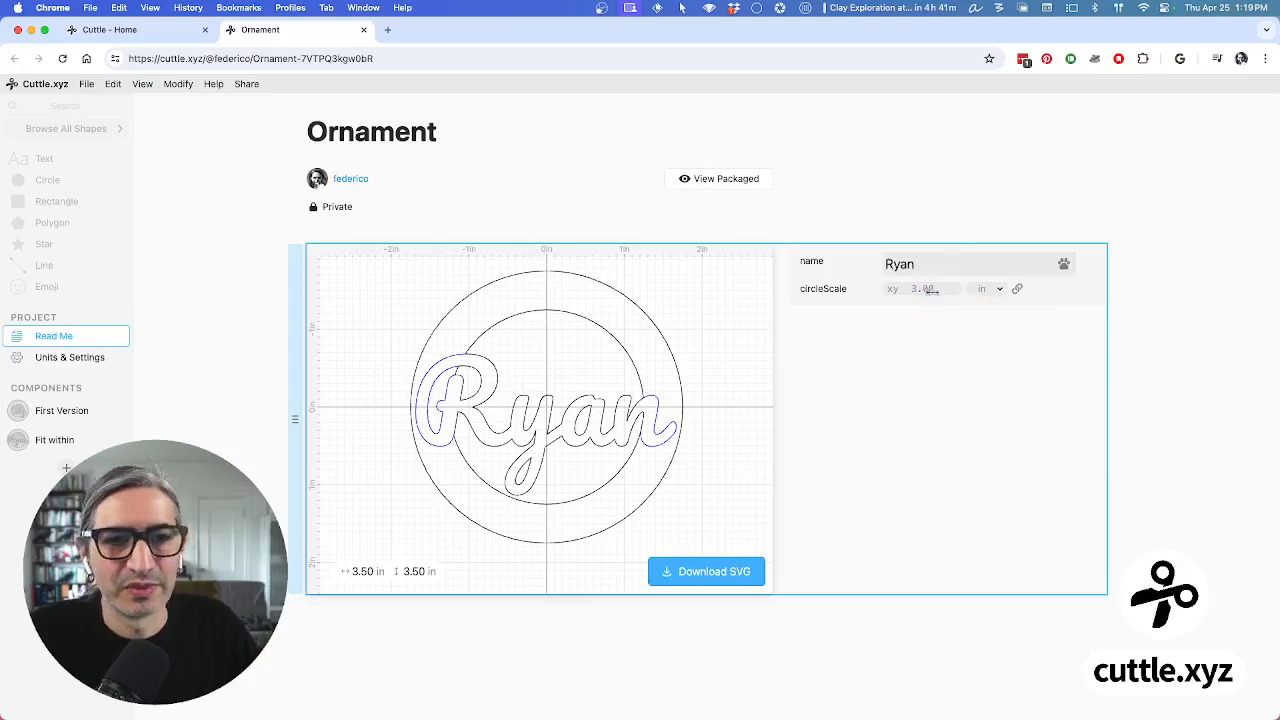
{"action": "left_click_drag", "start_coordinate": [931, 290], "coordinate": [922, 291]}
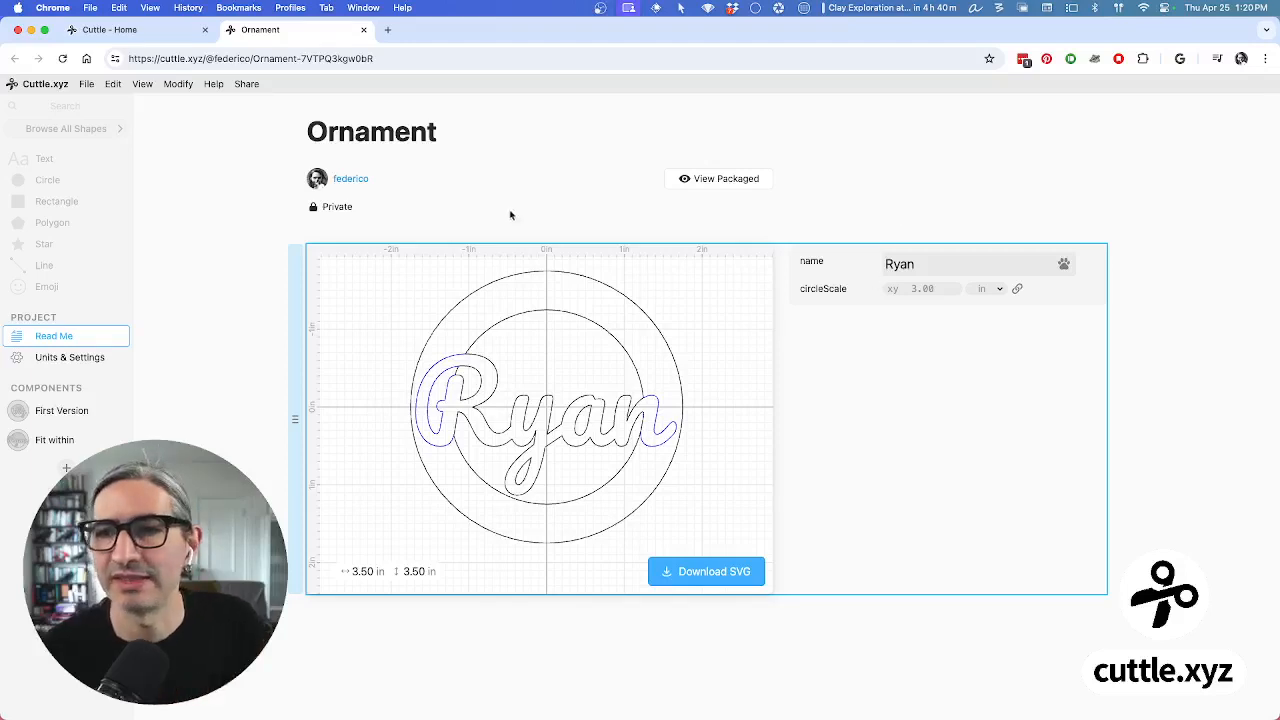
Replace the ornament's name parameter on the Read Me page with a five-letter first name whose first two letters are capitals
{"action": "left_click", "coordinate": [56, 441]}
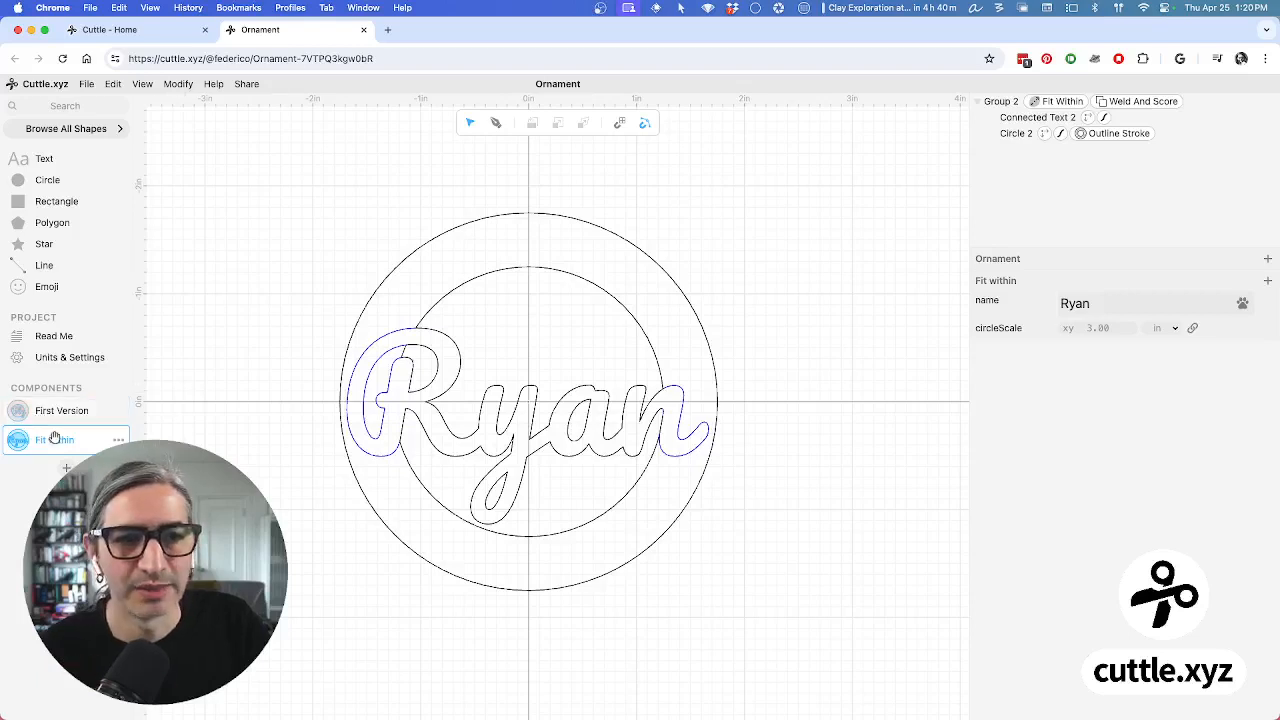
{"action": "left_click", "coordinate": [50, 336]}
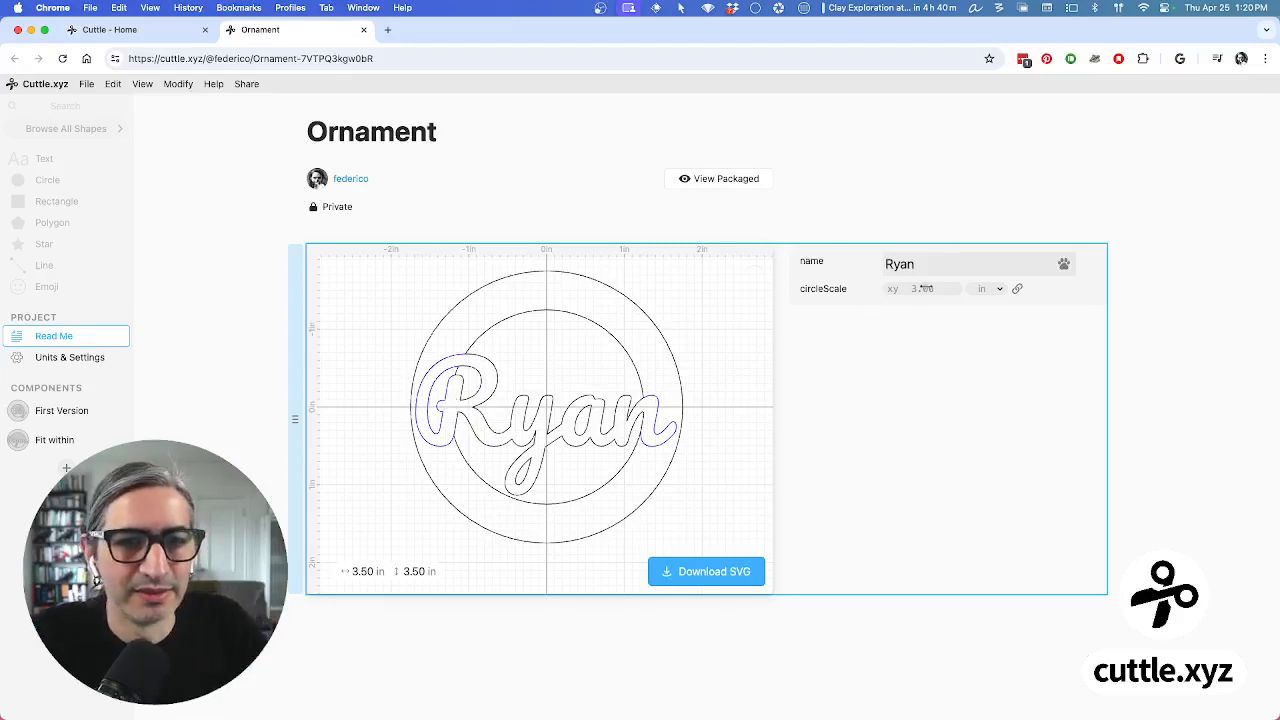
{"action": "left_click", "coordinate": [929, 266]}
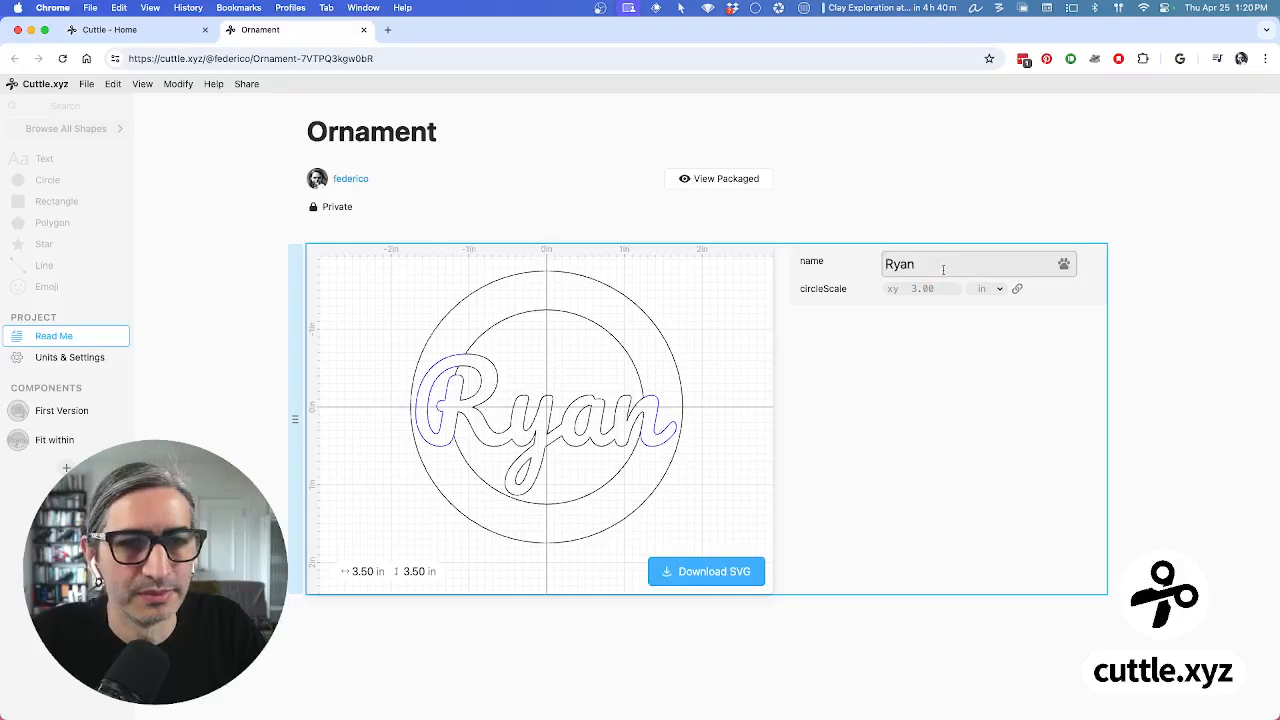
{"action": "key", "text": "BackSpace"}
{"action": "key", "text": "BackSpace"}
{"action": "key", "text": "BackSpace"}
{"action": "key", "text": "BackSpace"}
{"action": "type", "text": "SH"}
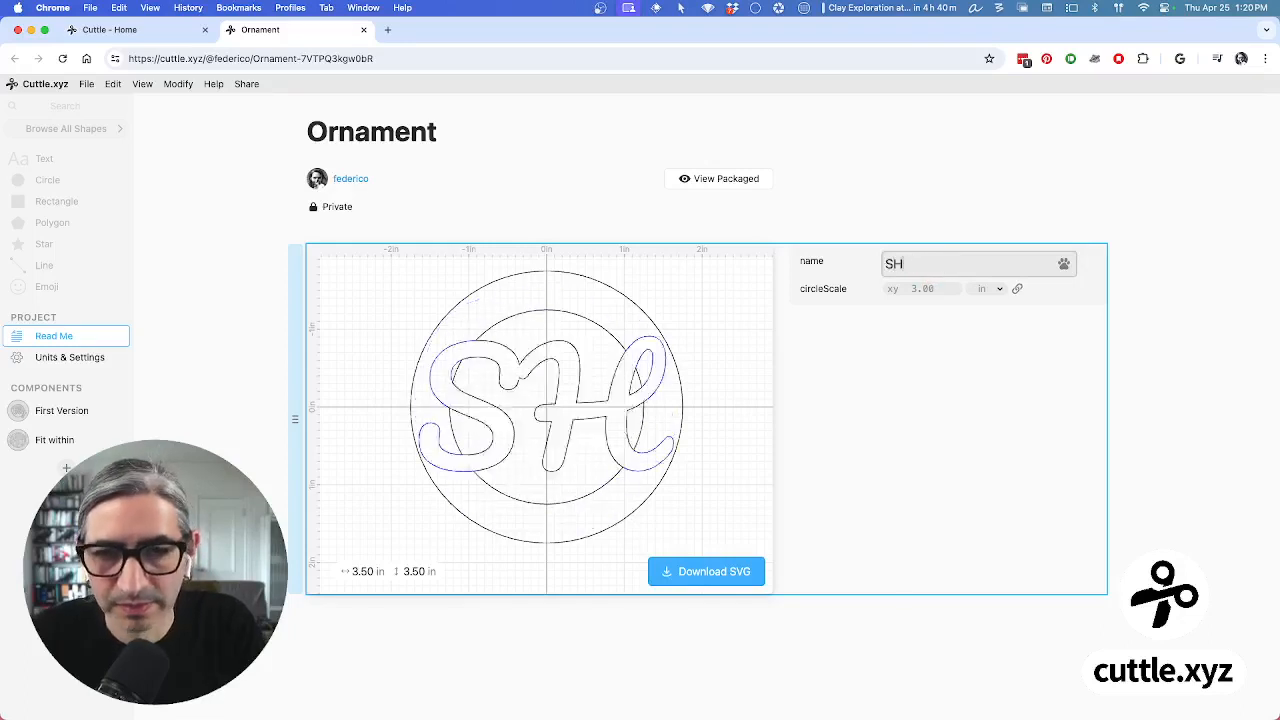
{"action": "type", "text": "iro"}
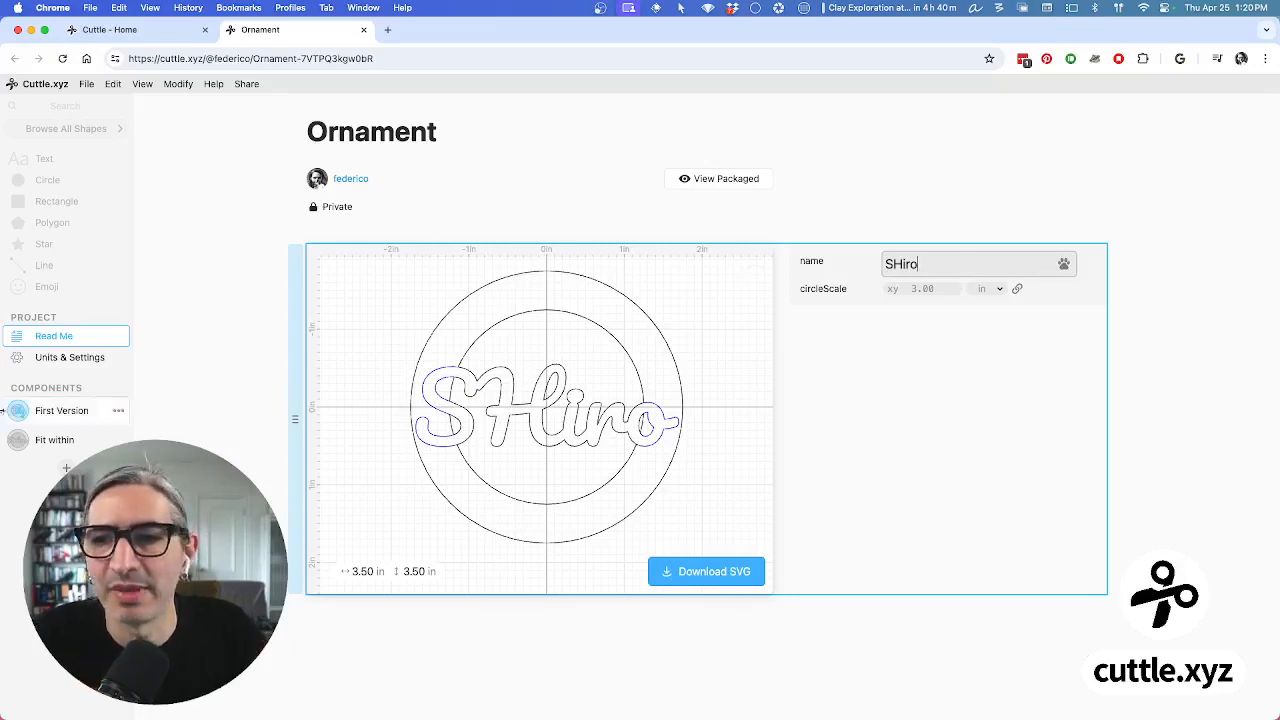
Extract Circle 2 from the group in the Fit within component as a separate component, and review both components
{"action": "left_click", "coordinate": [55, 441]}
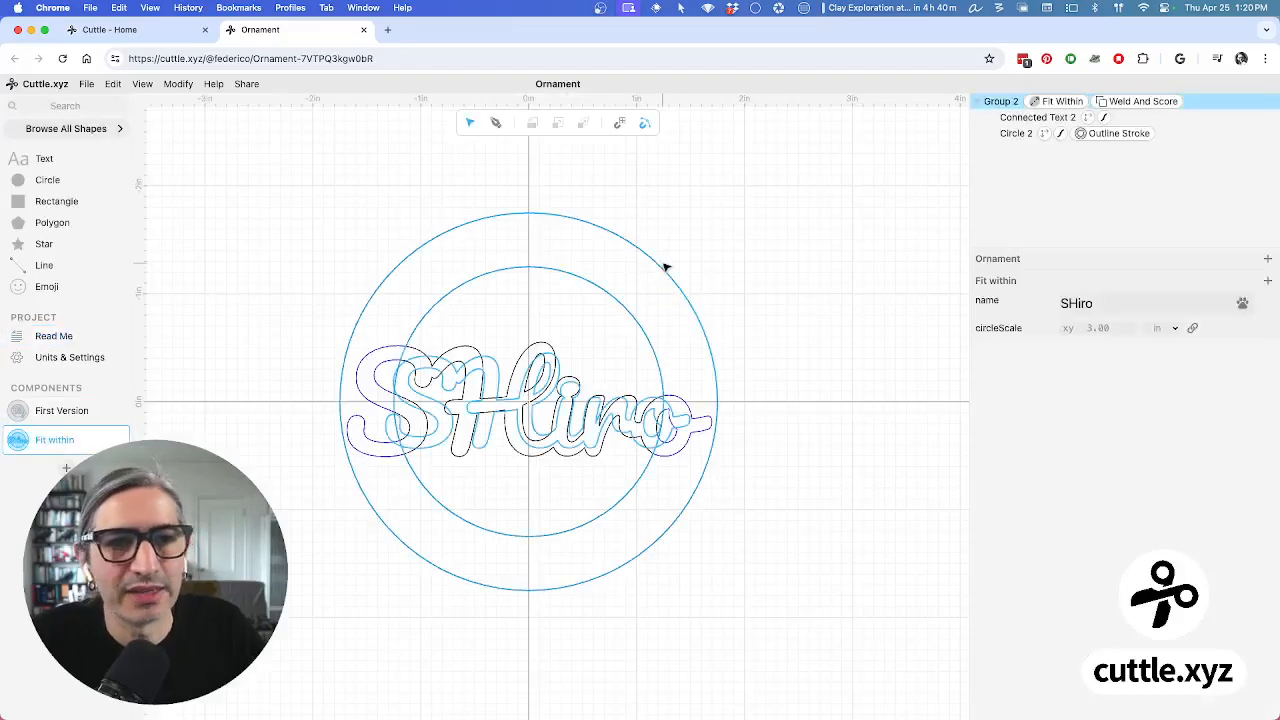
{"action": "left_click", "coordinate": [1012, 136]}
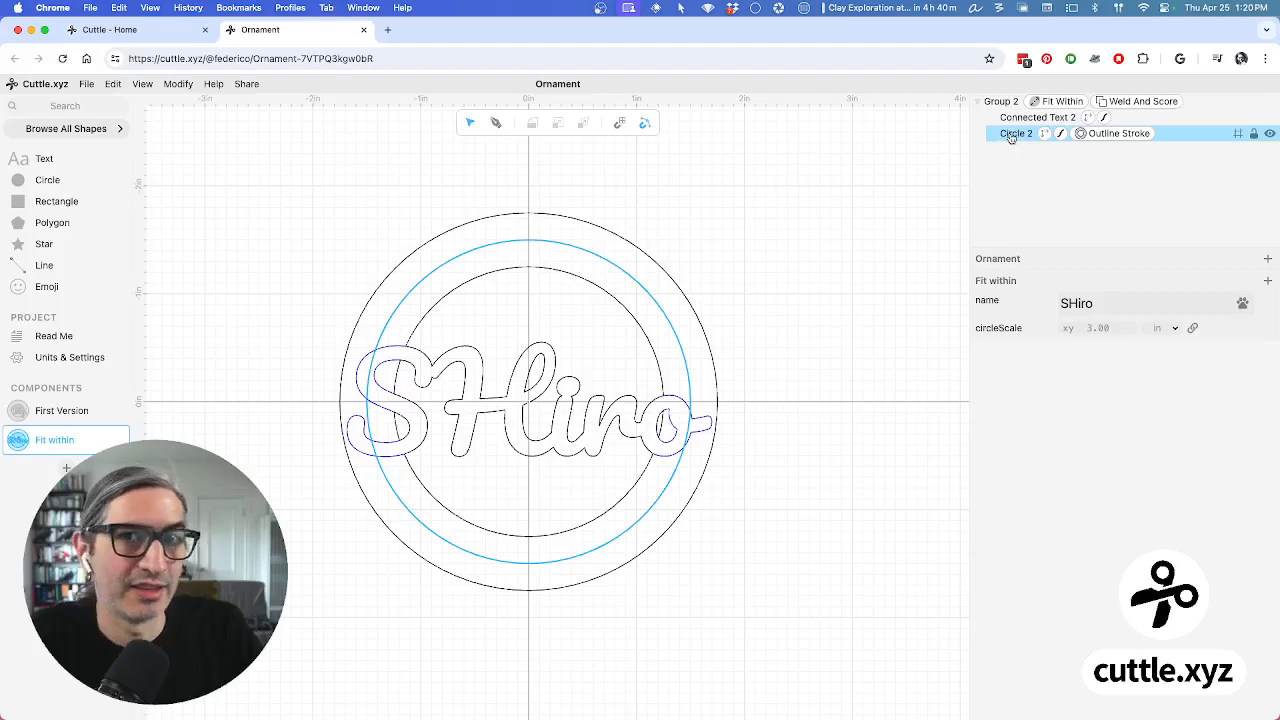
{"action": "left_click", "coordinate": [1012, 137]}
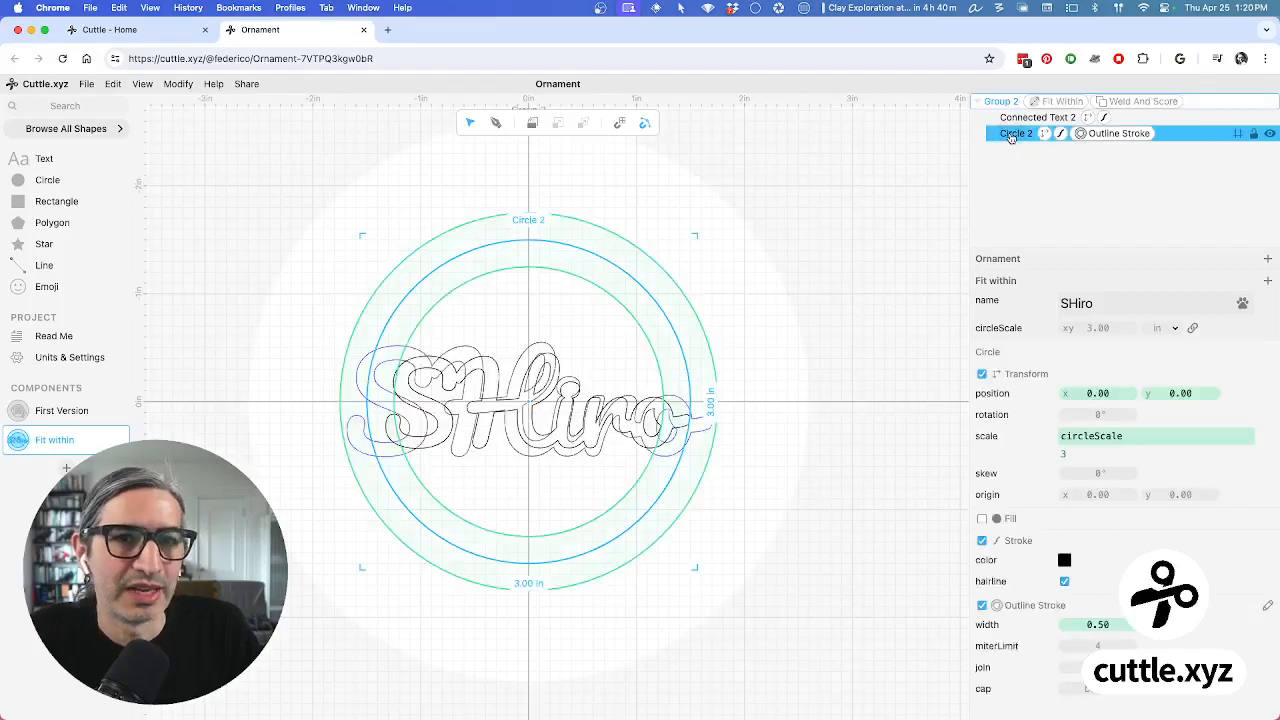
{"action": "right_click", "coordinate": [1011, 138]}
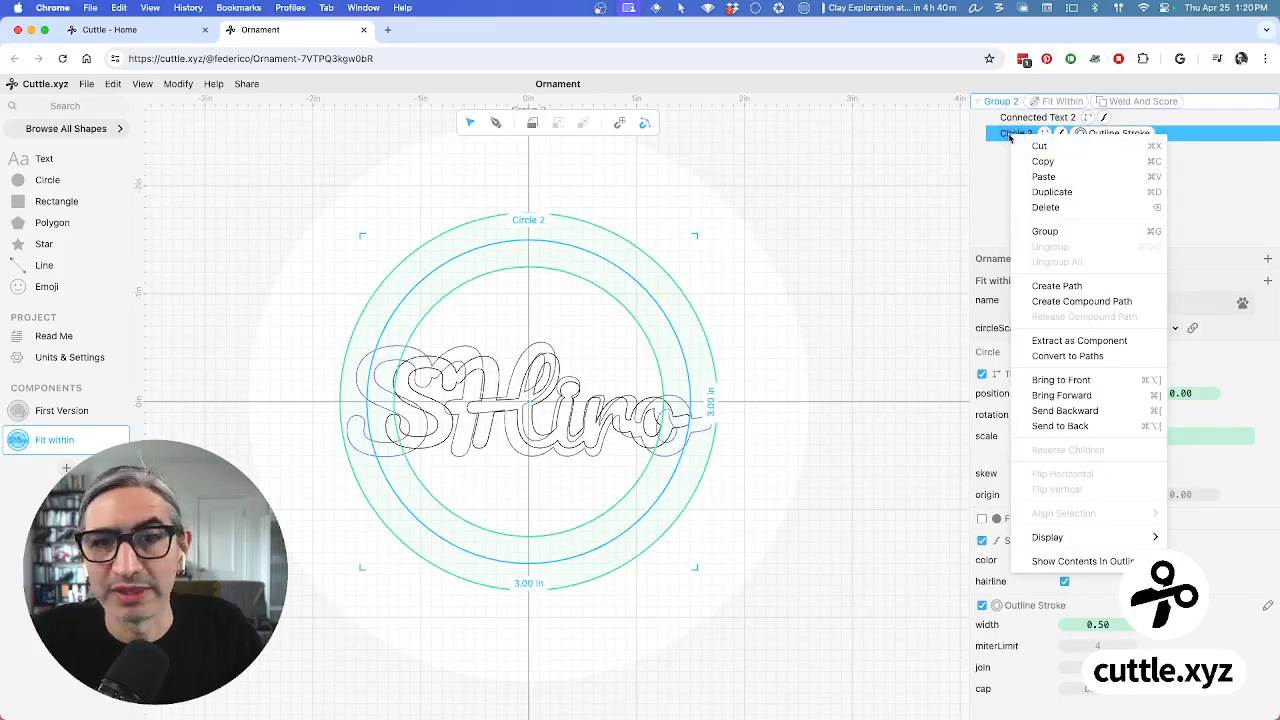
{"action": "left_click", "coordinate": [823, 200]}
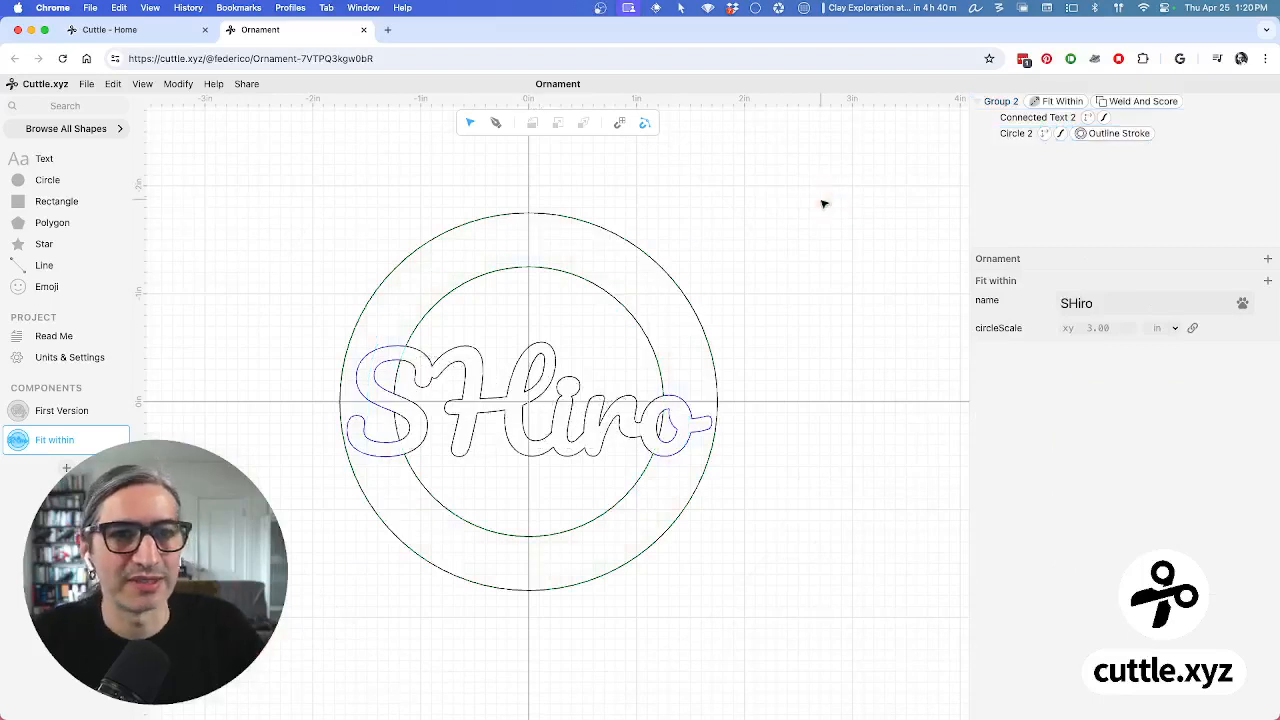
{"action": "right_click", "coordinate": [1013, 138]}
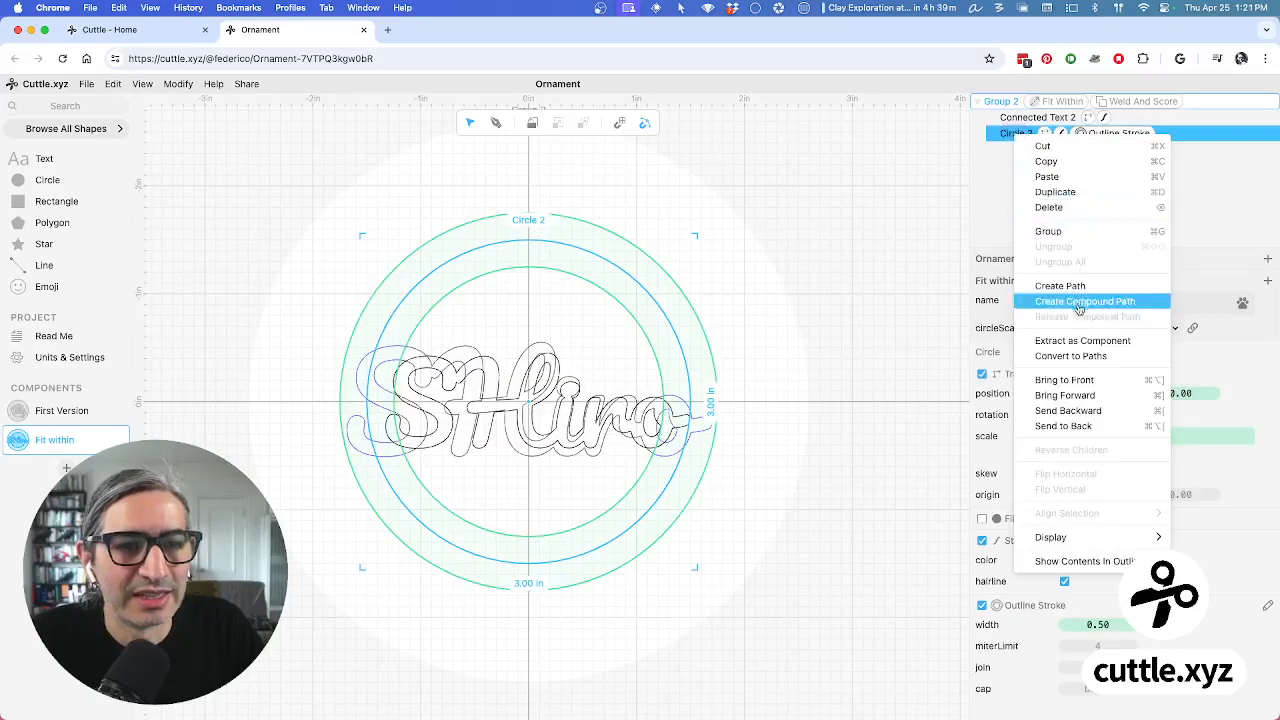
{"action": "left_click", "coordinate": [1080, 342]}
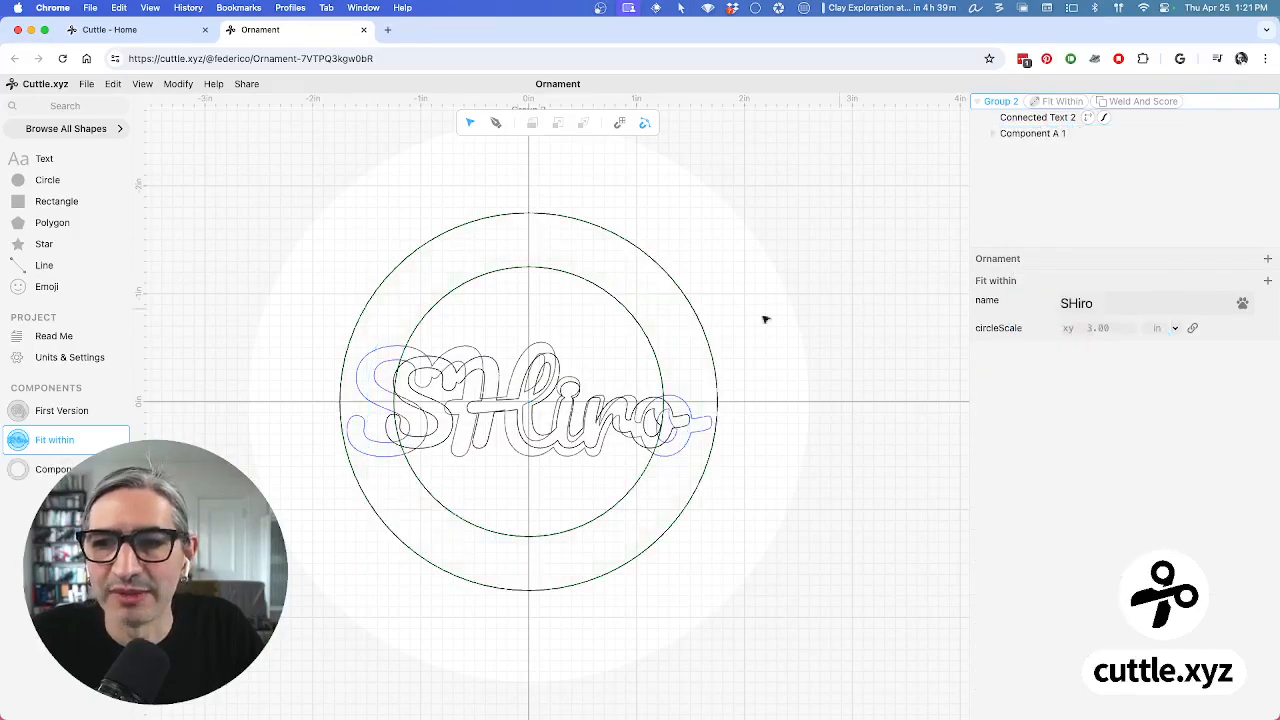
{"action": "left_click", "coordinate": [240, 364]}
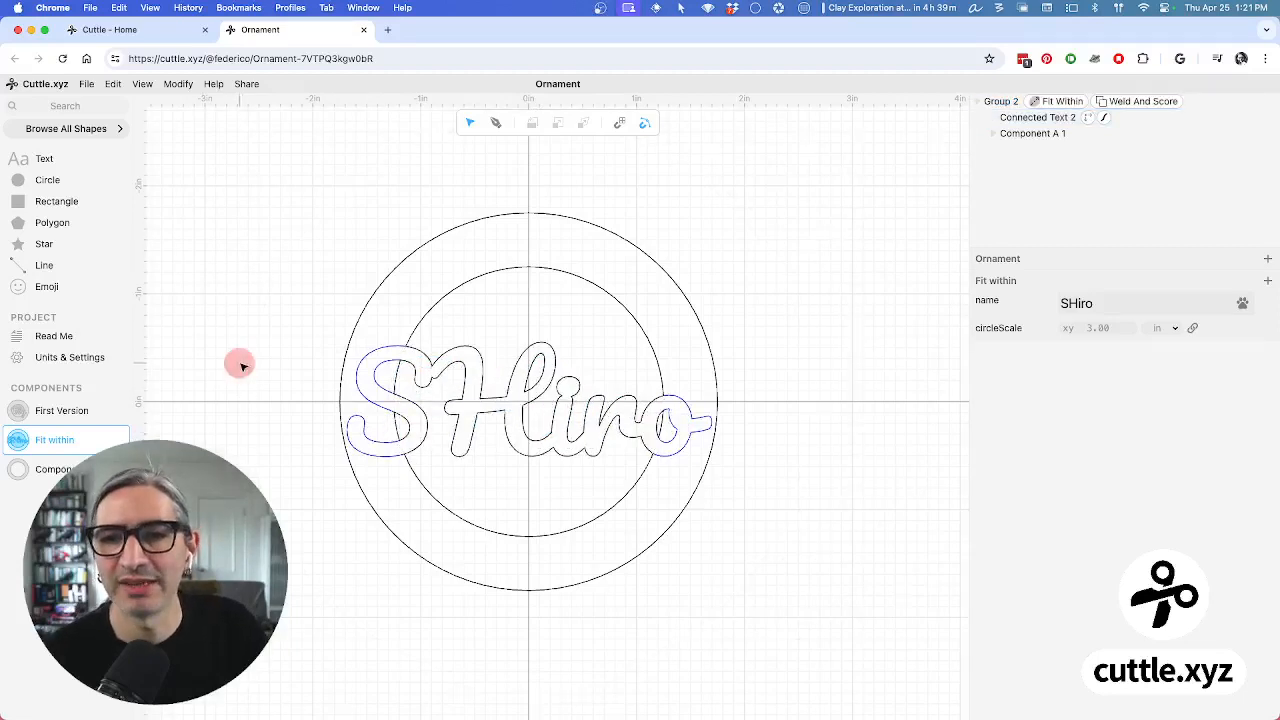
{"action": "left_click", "coordinate": [66, 468]}
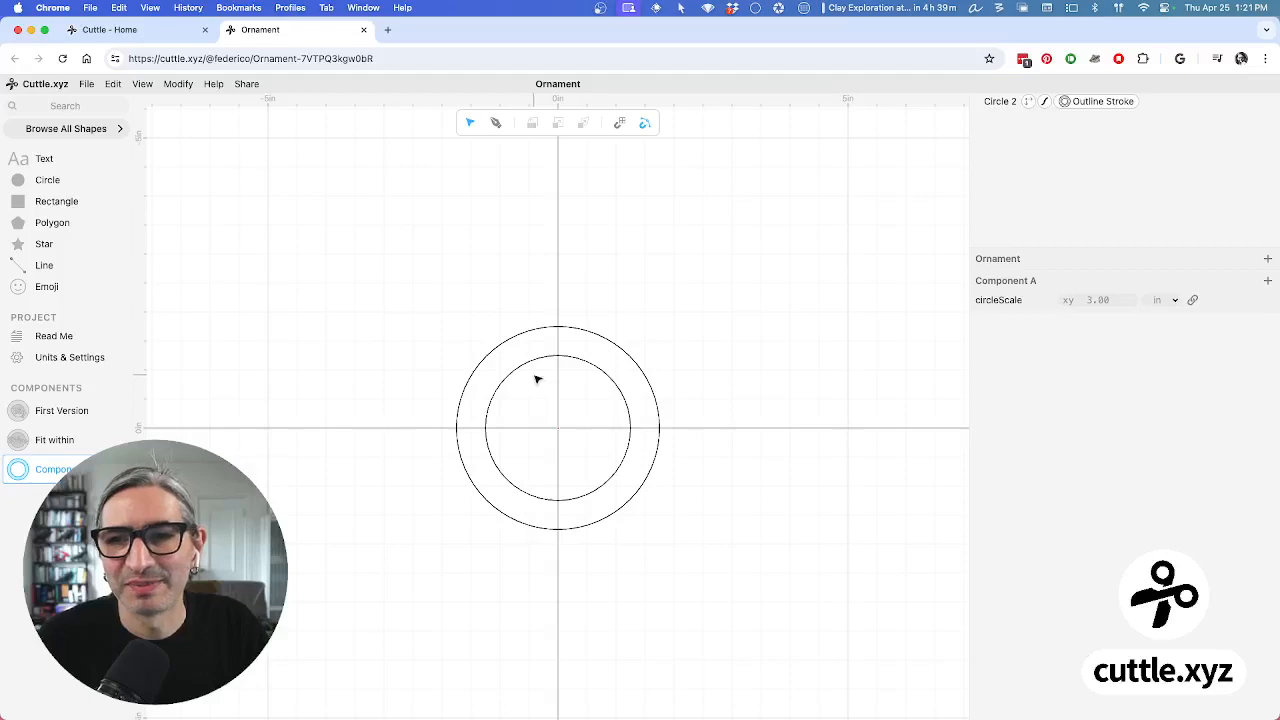
{"action": "left_click", "coordinate": [80, 439]}
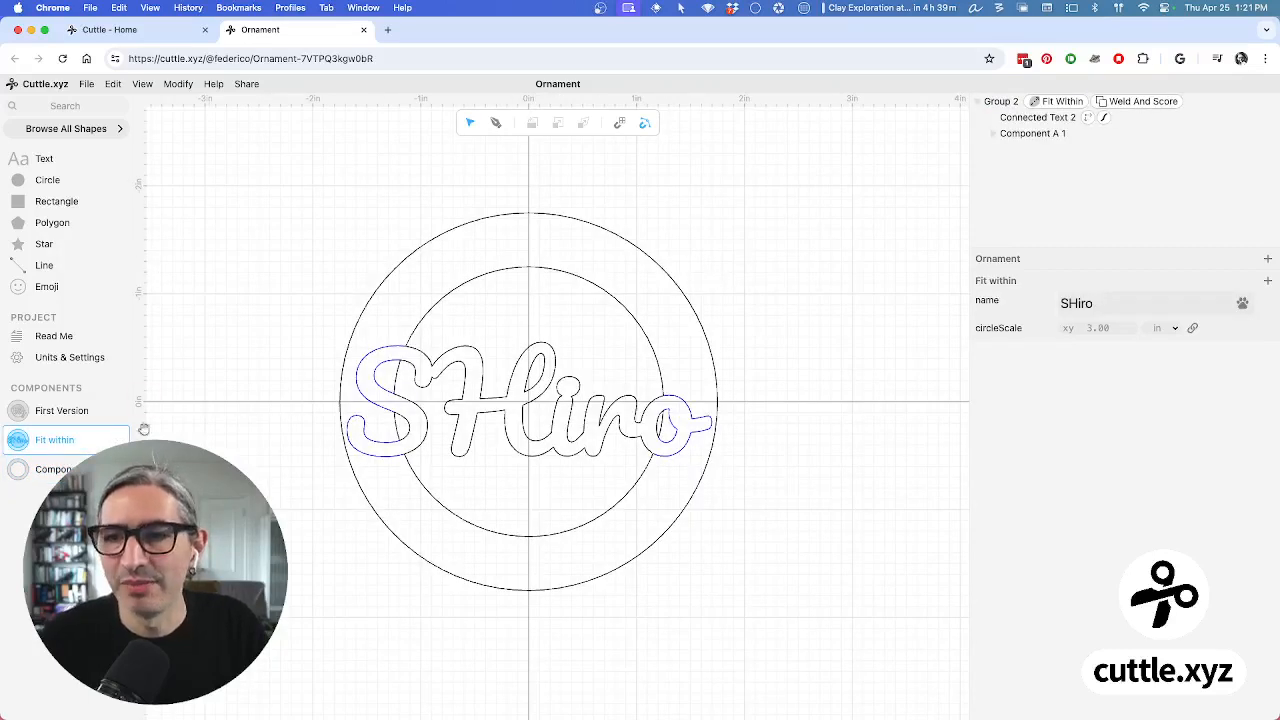
{"action": "left_click", "coordinate": [70, 465]}
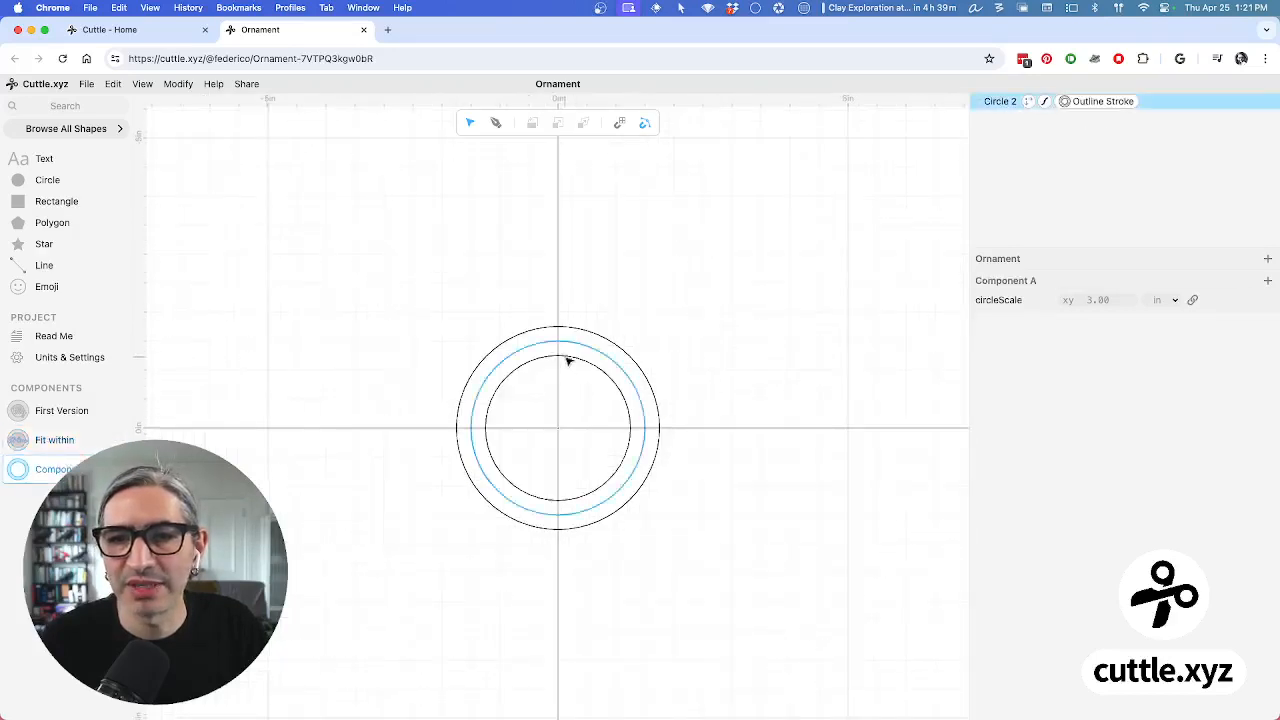
{"action": "left_click", "coordinate": [36, 442]}
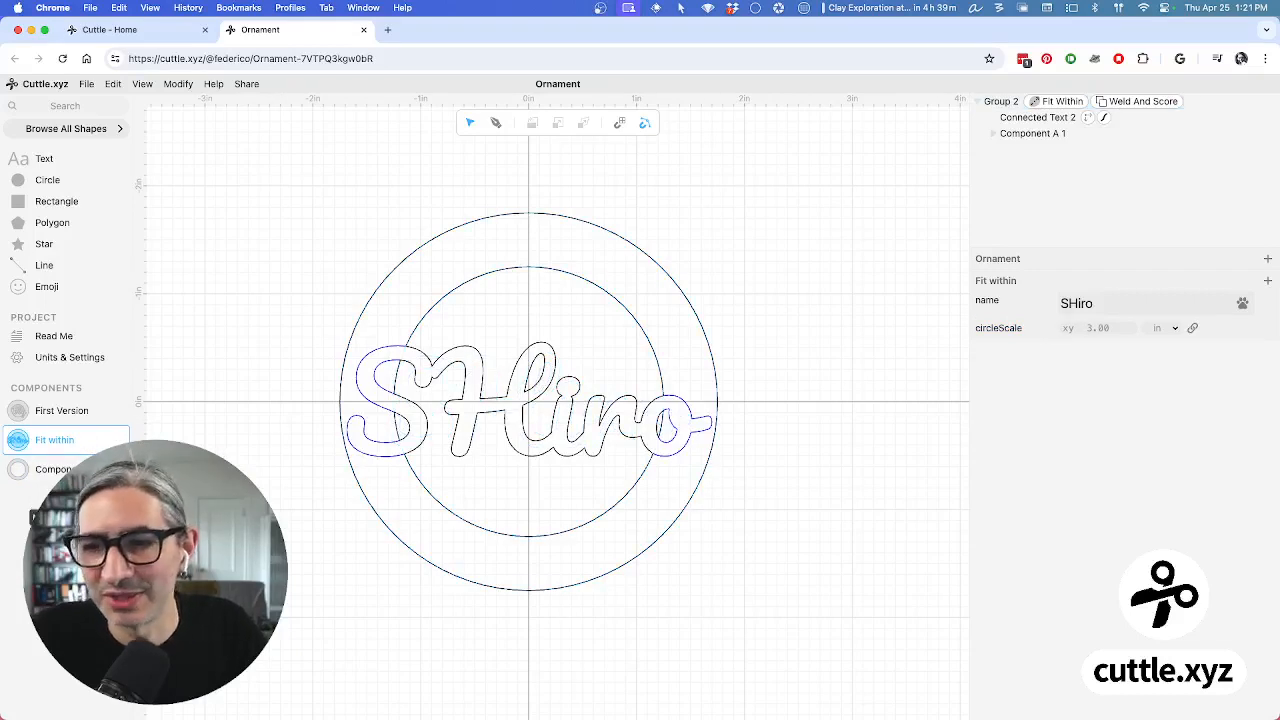
Create a new component and place an instance of Fit within at its origin
{"action": "left_click", "coordinate": [50, 498]}
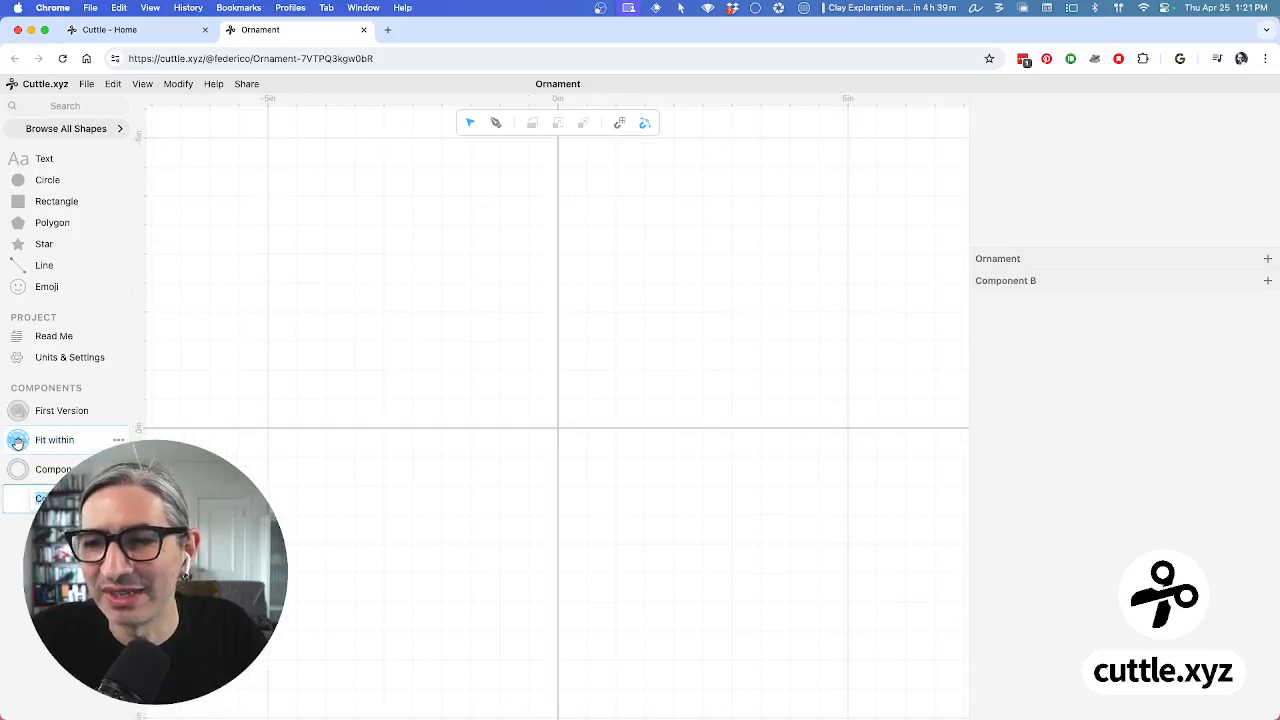
{"action": "mouse_move", "coordinate": [17, 441]}
{"action": "left_mouse_down"}
{"action": "mouse_move", "coordinate": [120, 414]}
{"action": "mouse_move", "coordinate": [466, 389]}
{"action": "mouse_move", "coordinate": [557, 414]}
{"action": "mouse_move", "coordinate": [557, 427]}
{"action": "left_mouse_up"}
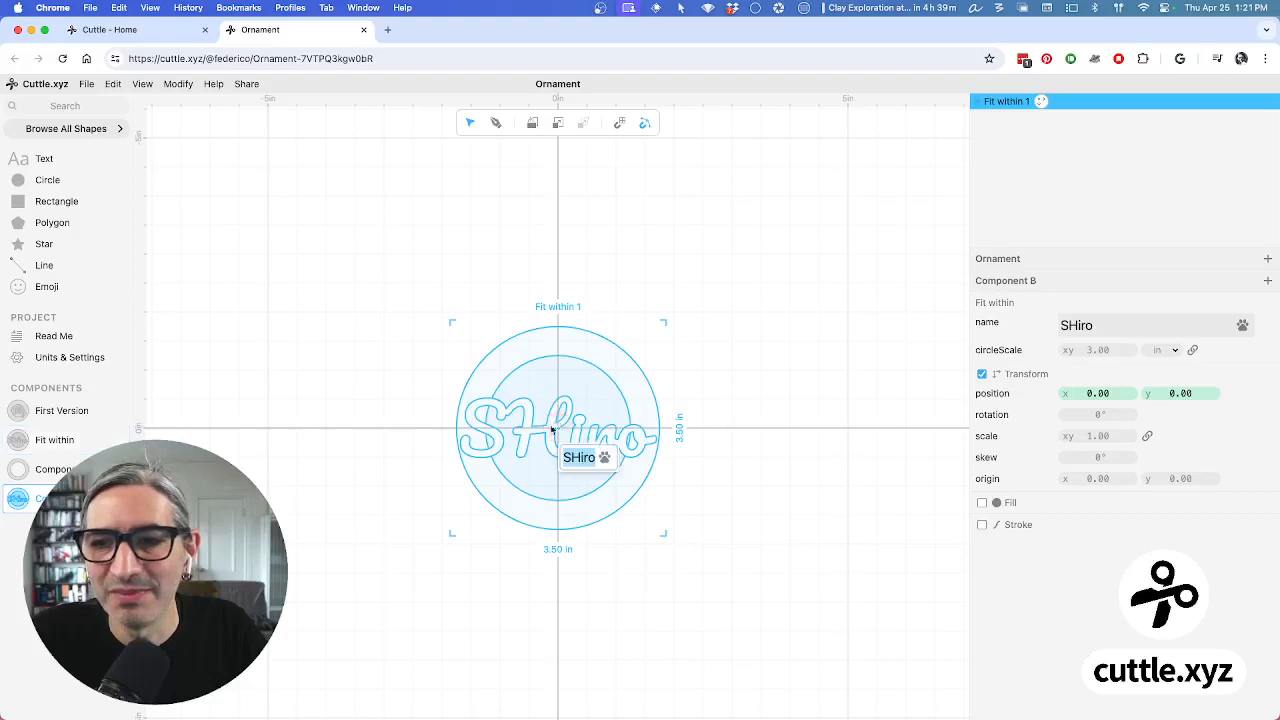
Rename the extracted ring component, Component A, as Circle A
{"action": "left_click", "coordinate": [52, 468]}
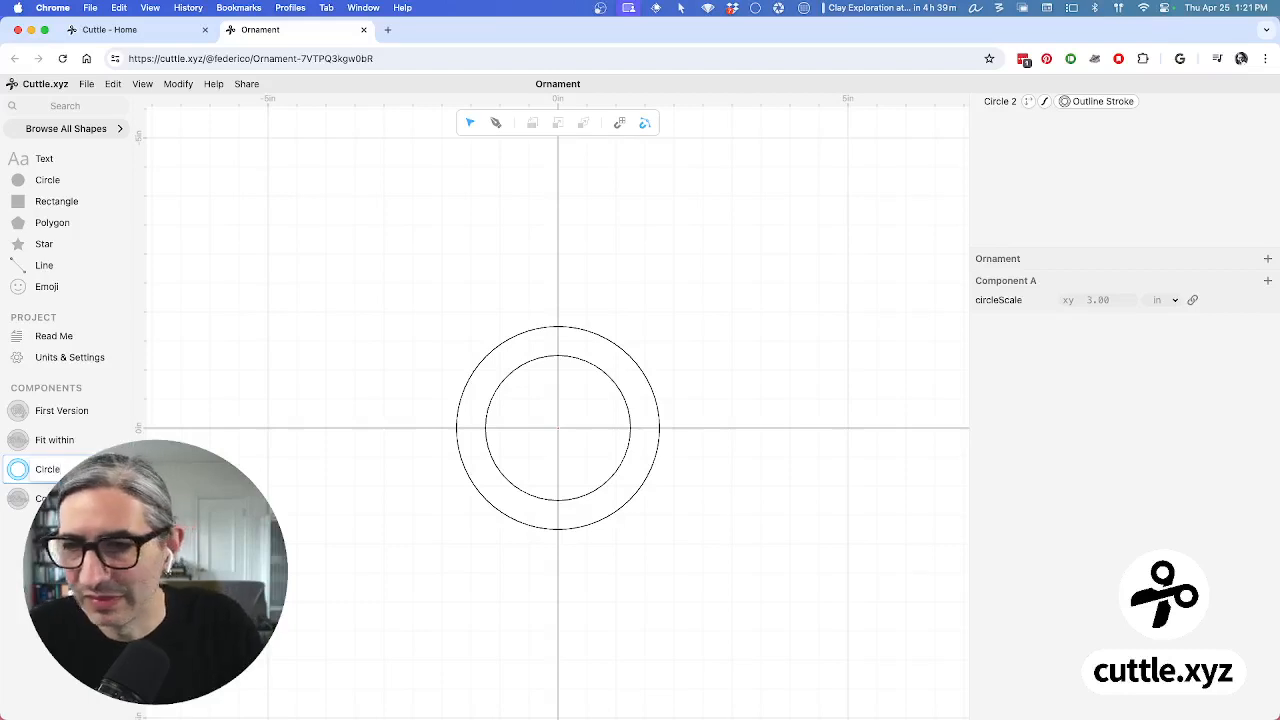
{"action": "type", "text": "Circle A"}
{"action": "left_click", "coordinate": [257, 411]}
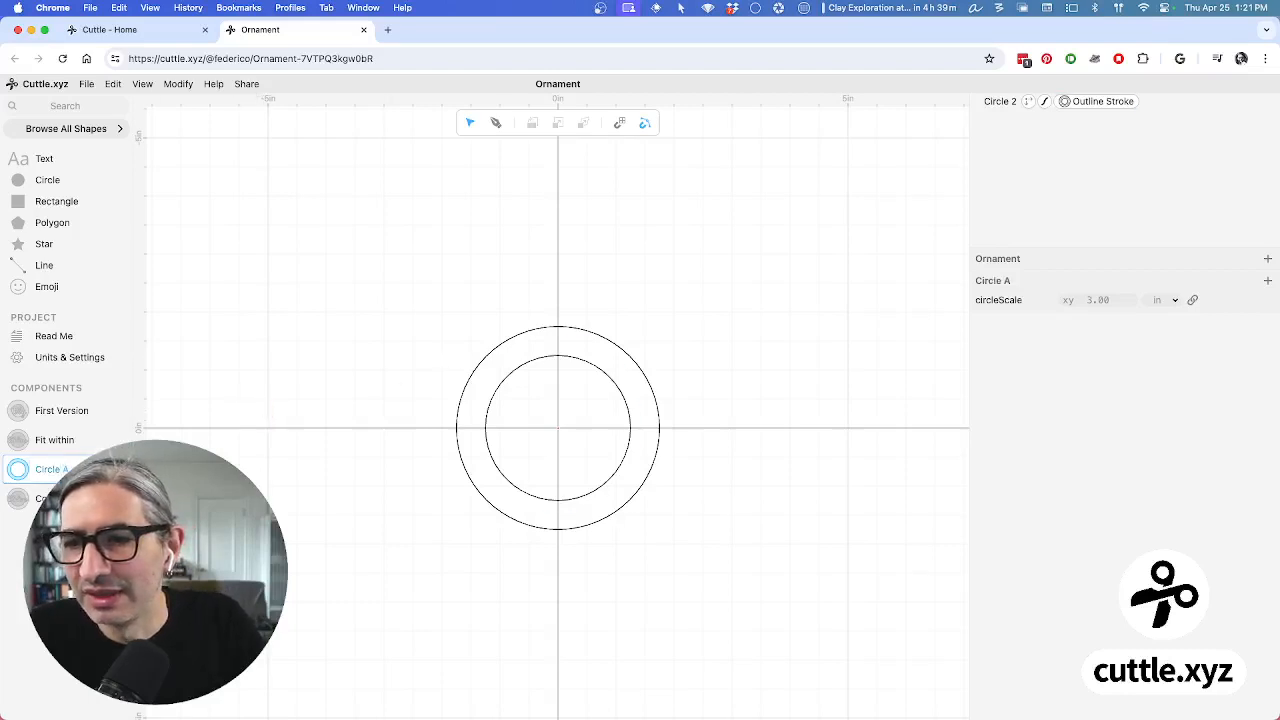
Place a Circle A instance in Component B beside the Fit within ornament, at x about 3.98 and y 0.00
{"action": "left_click", "coordinate": [20, 497]}
{"action": "left_click_drag", "start_coordinate": [18, 468], "coordinate": [788, 428]}
{"action": "left_click", "coordinate": [677, 272]}
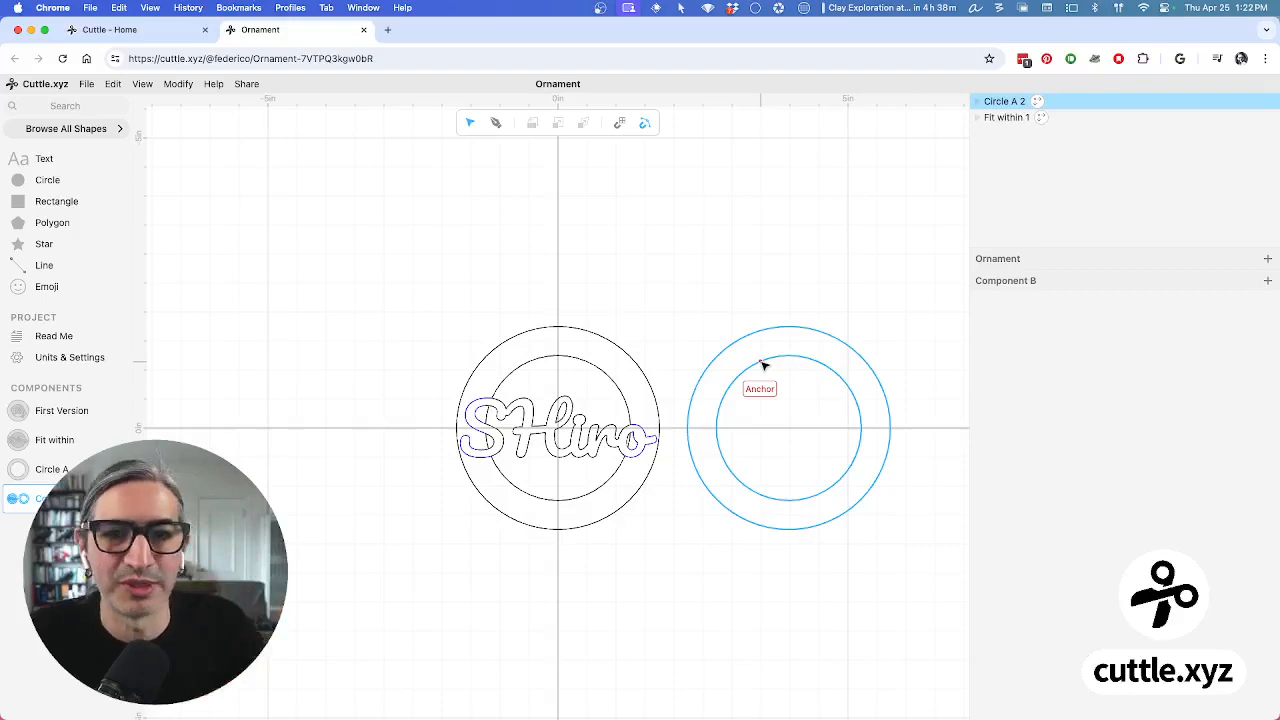
Apply the Remove Holes modifier to the Circle A instance in Component B
{"action": "left_click", "coordinate": [797, 229]}
{"action": "left_click_drag", "start_coordinate": [716, 242], "coordinate": [903, 543]}
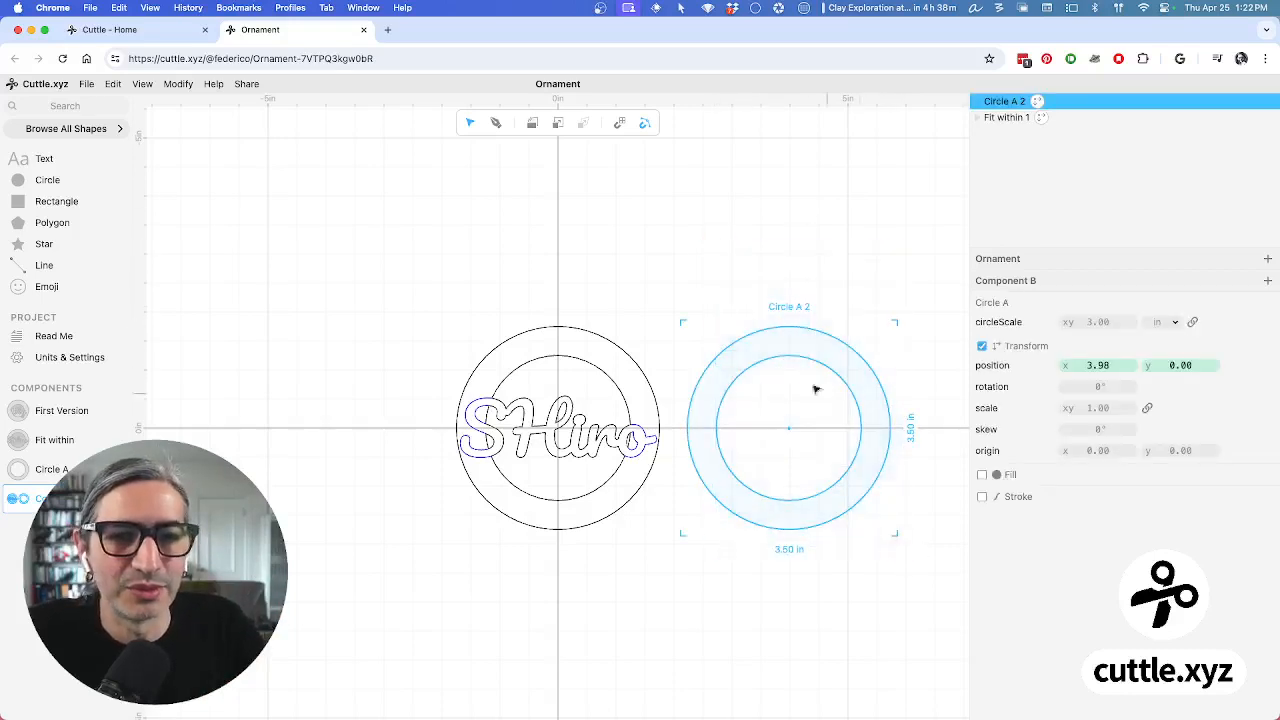
{"action": "left_click", "coordinate": [180, 87]}
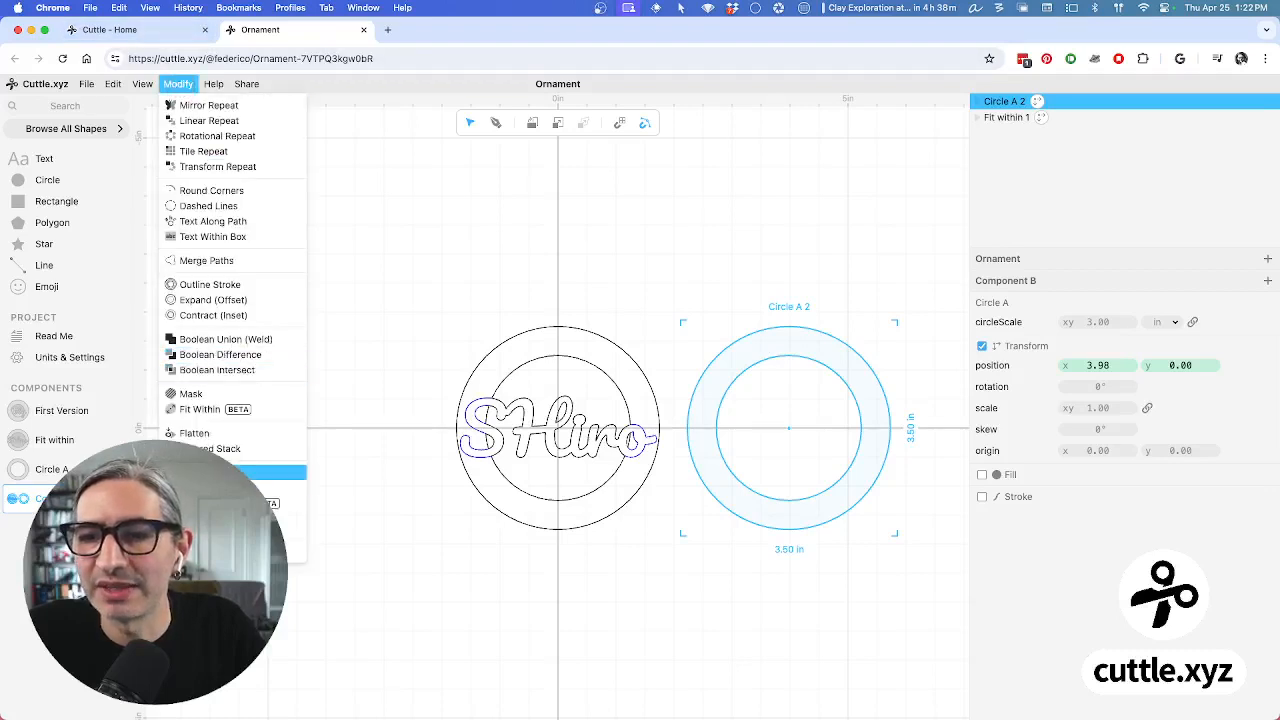
{"action": "left_click", "coordinate": [240, 472]}
{"action": "left_click", "coordinate": [297, 320]}
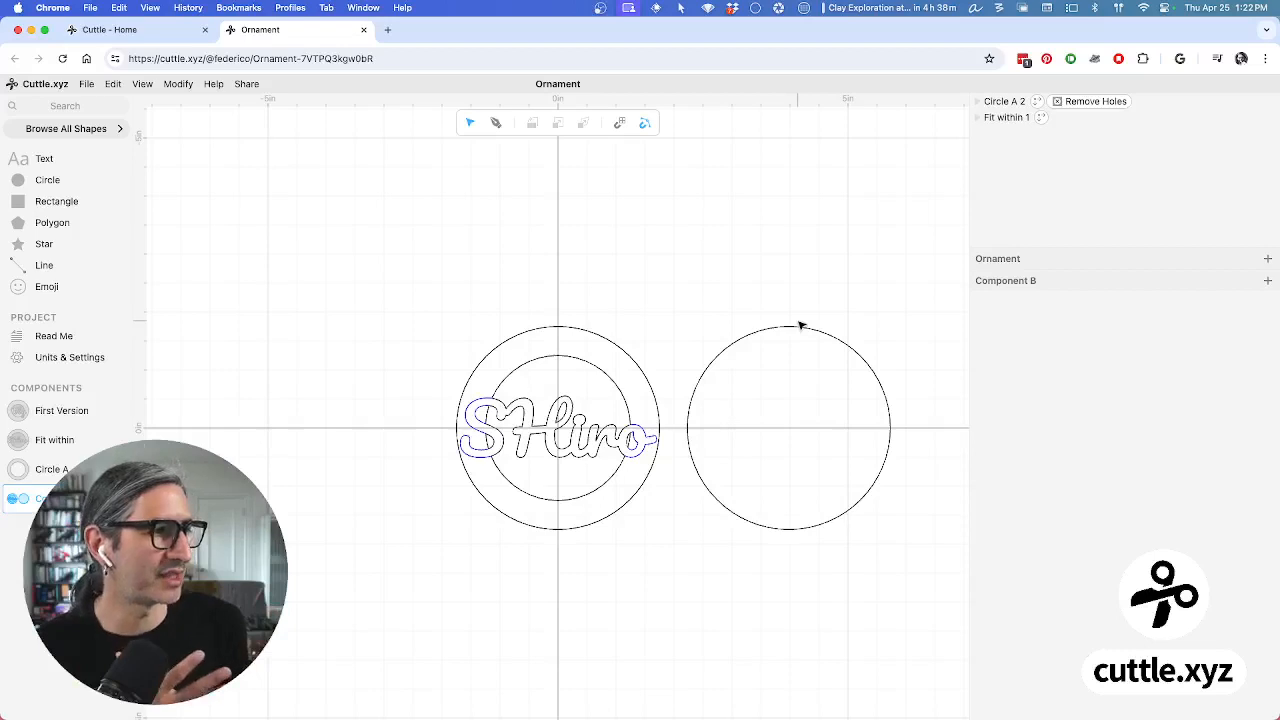
Insert Component B, with the ornament and its solid backing circle, below the existing preview on the Read Me page
{"action": "left_click", "coordinate": [53, 336]}
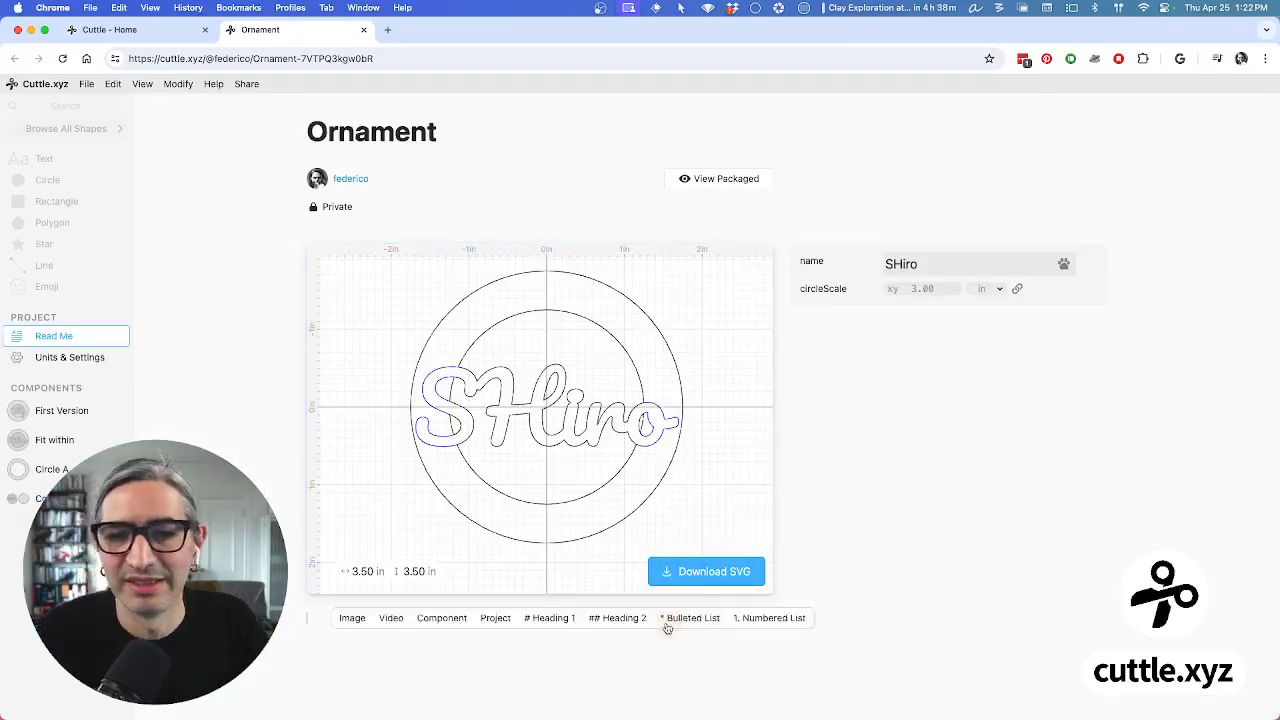
{"action": "left_click", "coordinate": [668, 622]}
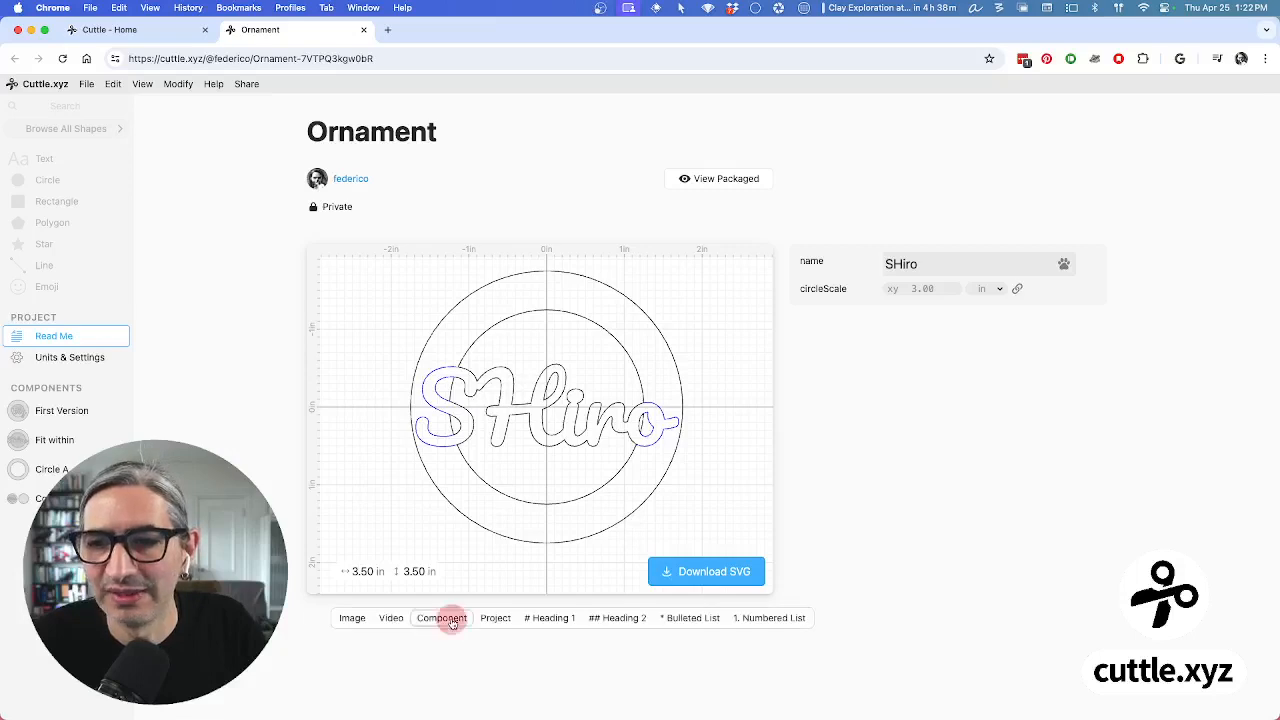
{"action": "left_click", "coordinate": [452, 620]}
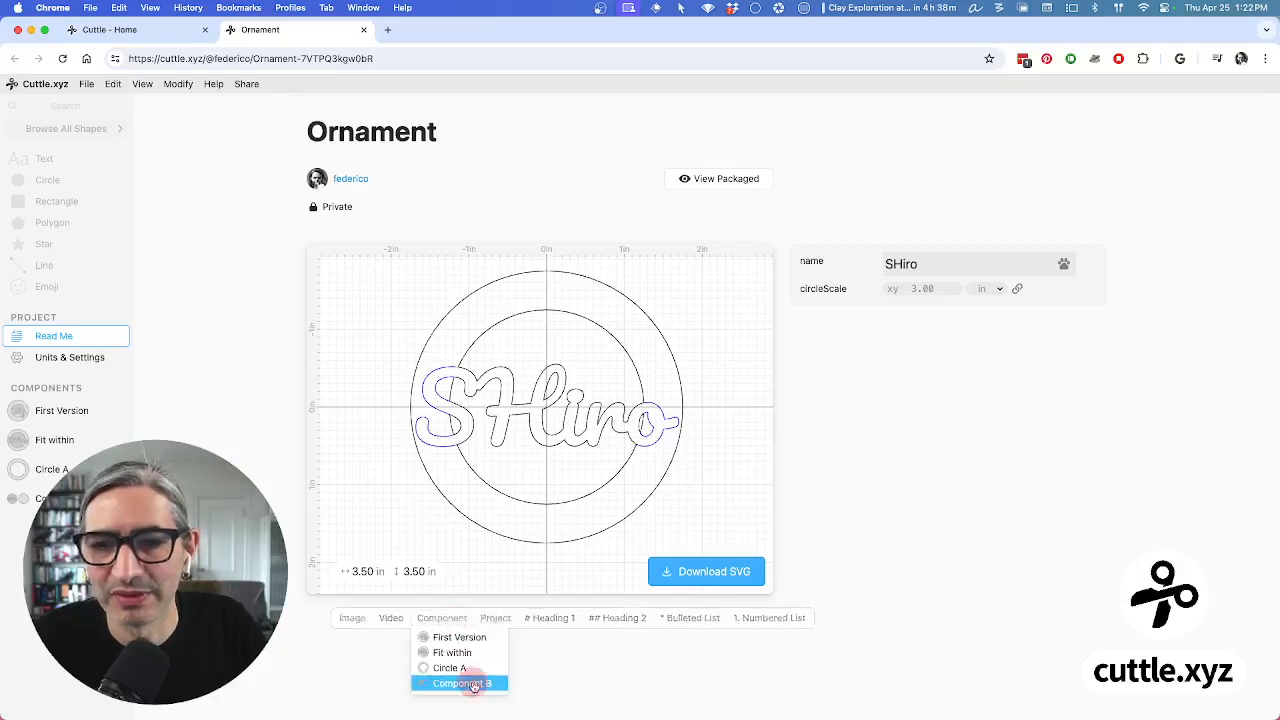
{"action": "left_click", "coordinate": [480, 686]}
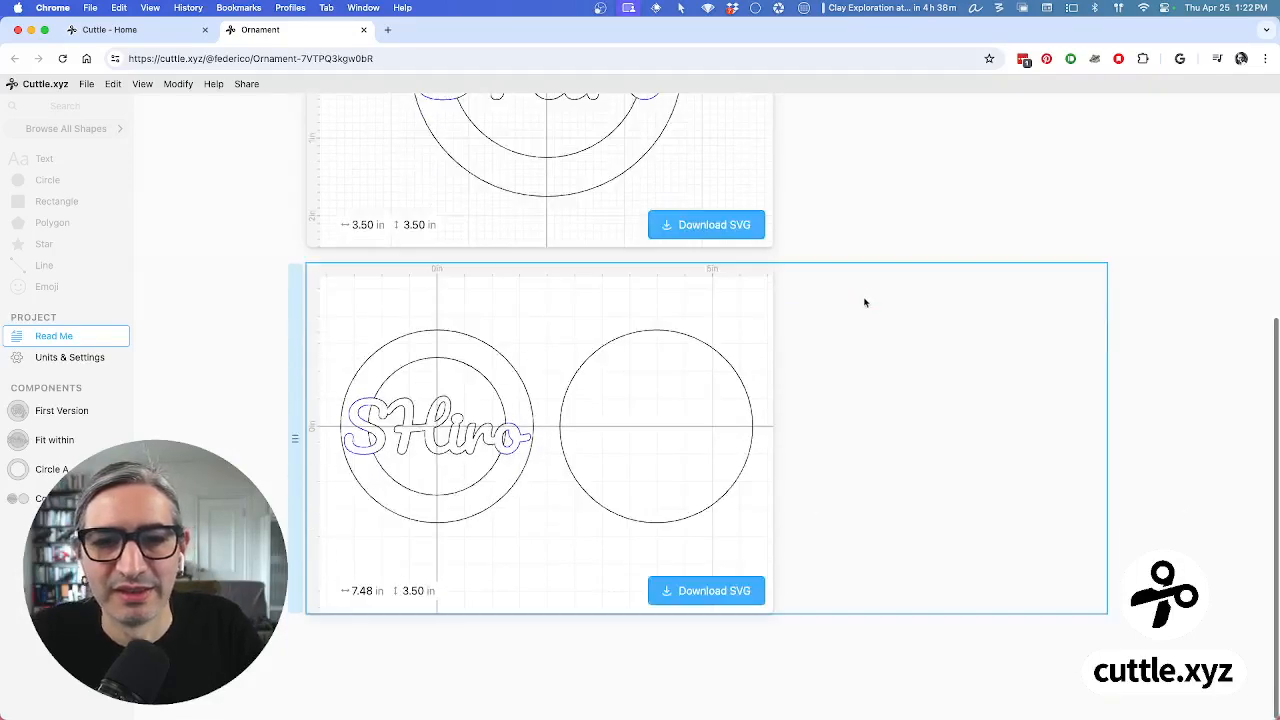
Increase the first preview's circleScale to 3.18 in on the Read Me page
{"action": "scroll", "coordinate": [860, 300], "scroll_direction": "up", "scroll_amount": 5}
{"action": "scroll", "coordinate": [875, 297], "scroll_direction": "down", "scroll_amount": 2}
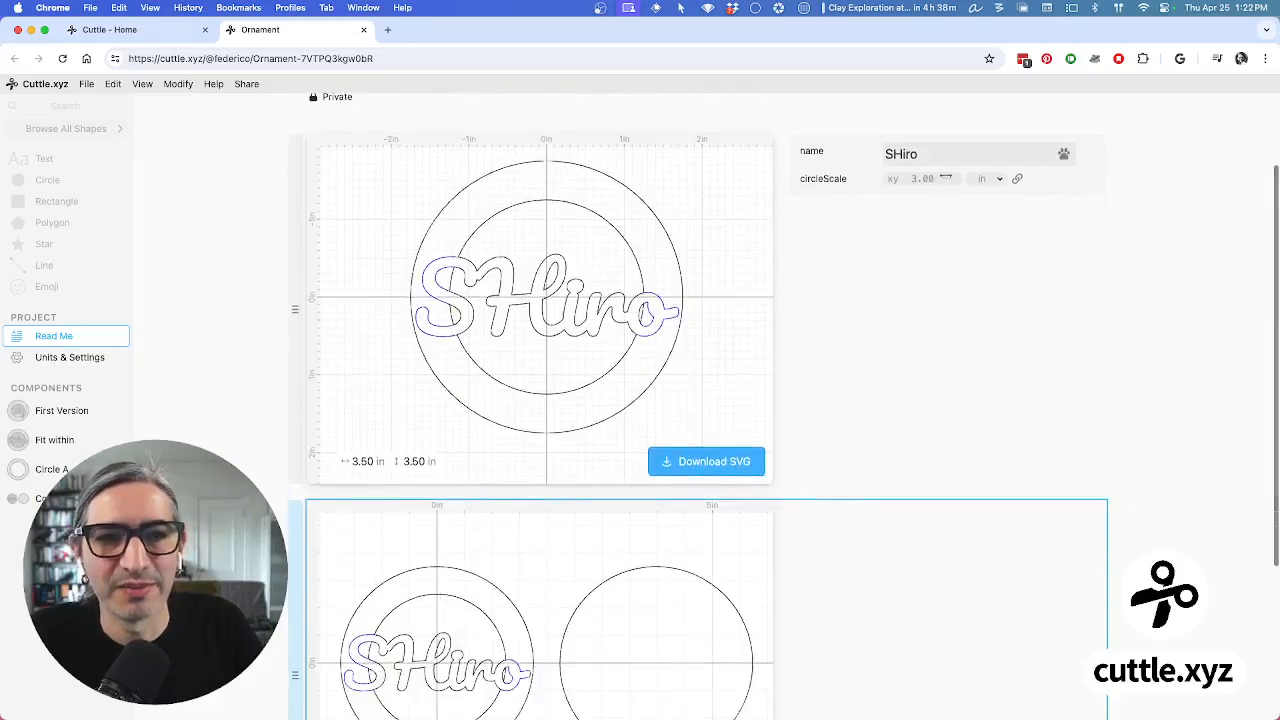
{"action": "mouse_move", "coordinate": [917, 178]}
{"action": "left_mouse_down"}
{"action": "mouse_move", "coordinate": [948, 181]}
{"action": "mouse_move", "coordinate": [874, 194]}
{"action": "mouse_move", "coordinate": [912, 182]}
{"action": "mouse_move", "coordinate": [983, 191]}
{"action": "mouse_move", "coordinate": [870, 197]}
{"action": "mouse_move", "coordinate": [931, 194]}
{"action": "mouse_move", "coordinate": [918, 196]}
{"action": "left_mouse_up"}
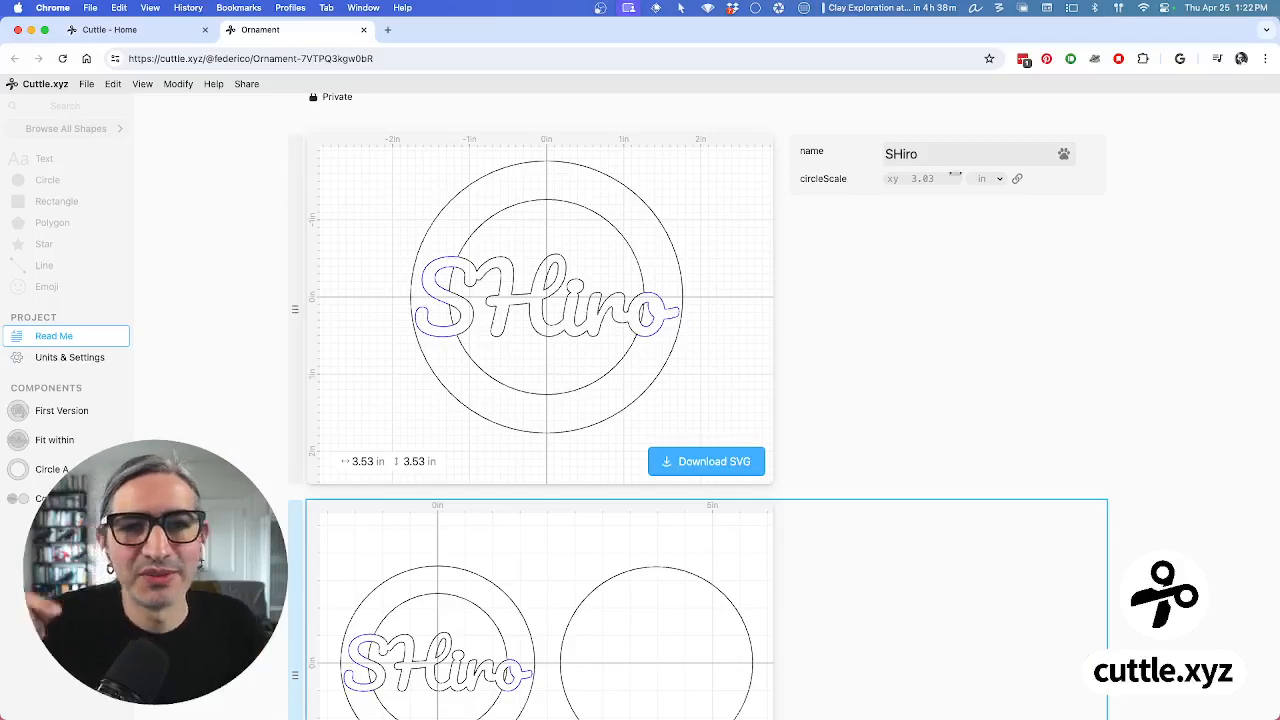
{"action": "left_click_drag", "start_coordinate": [892, 177], "coordinate": [960, 182]}
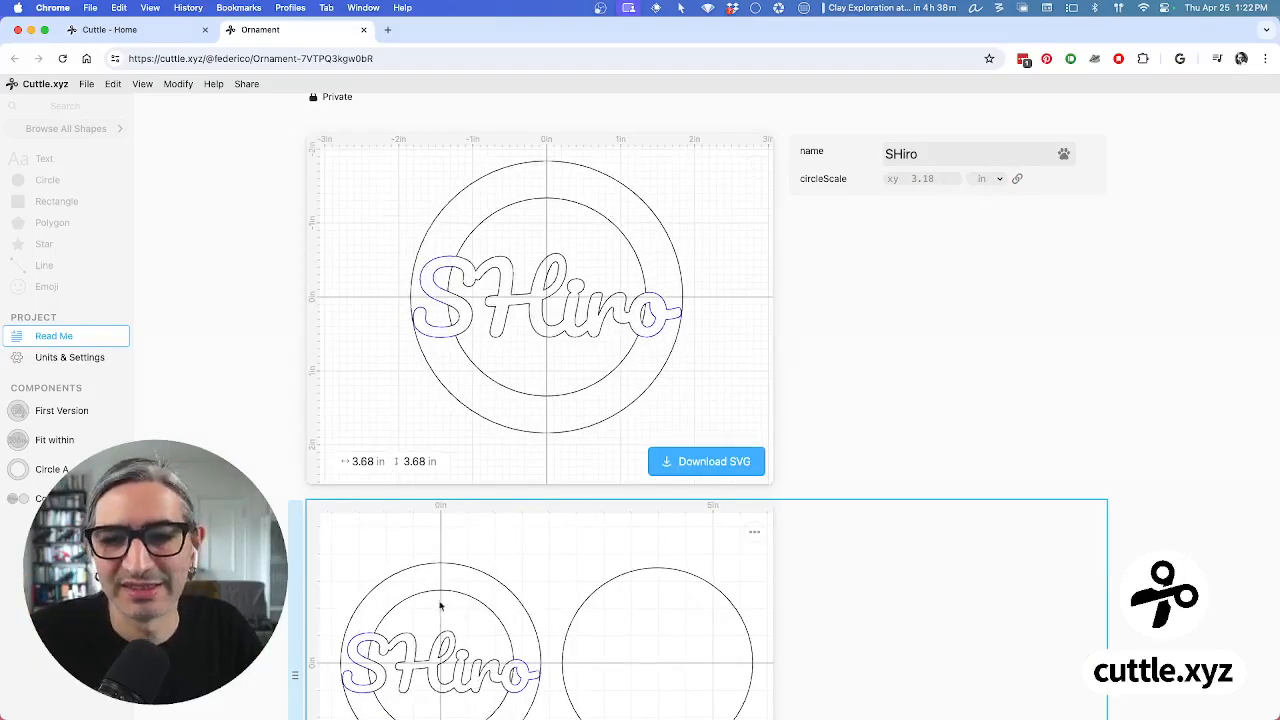
Open the Fit within component and add a project-level Ornament parameter named circleScale
{"action": "left_click", "coordinate": [52, 412]}
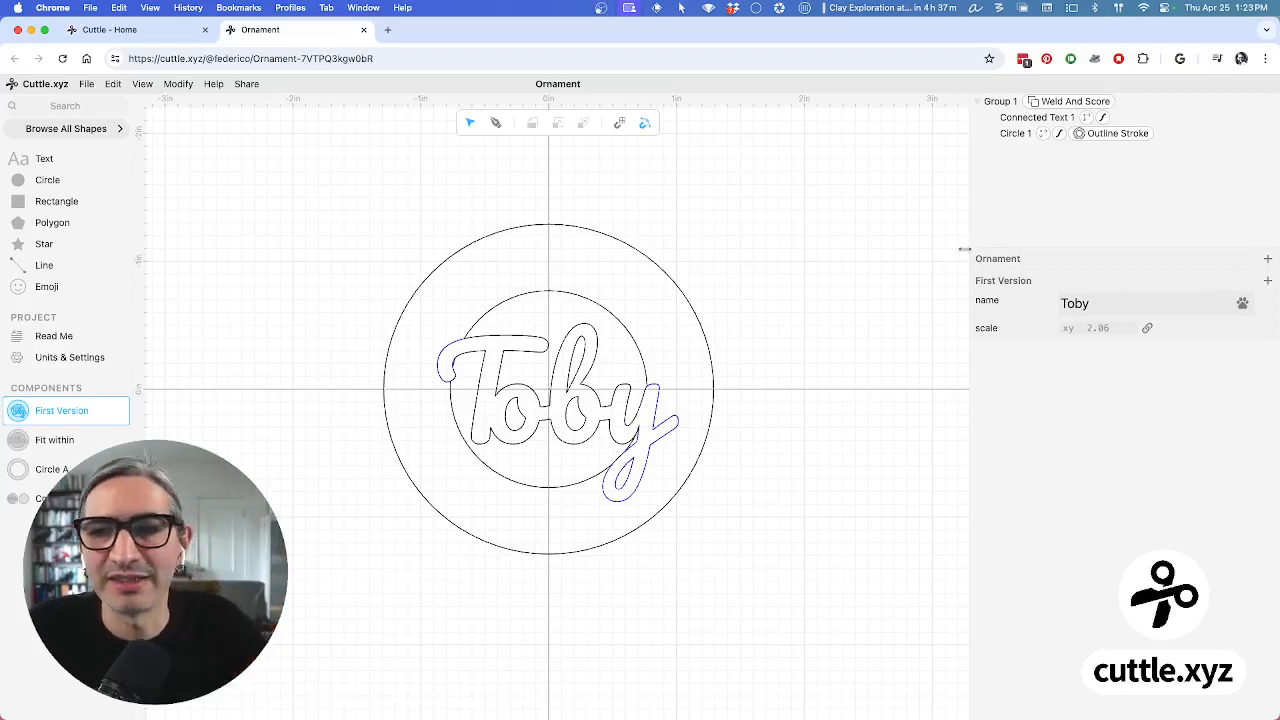
{"action": "left_click", "coordinate": [48, 438]}
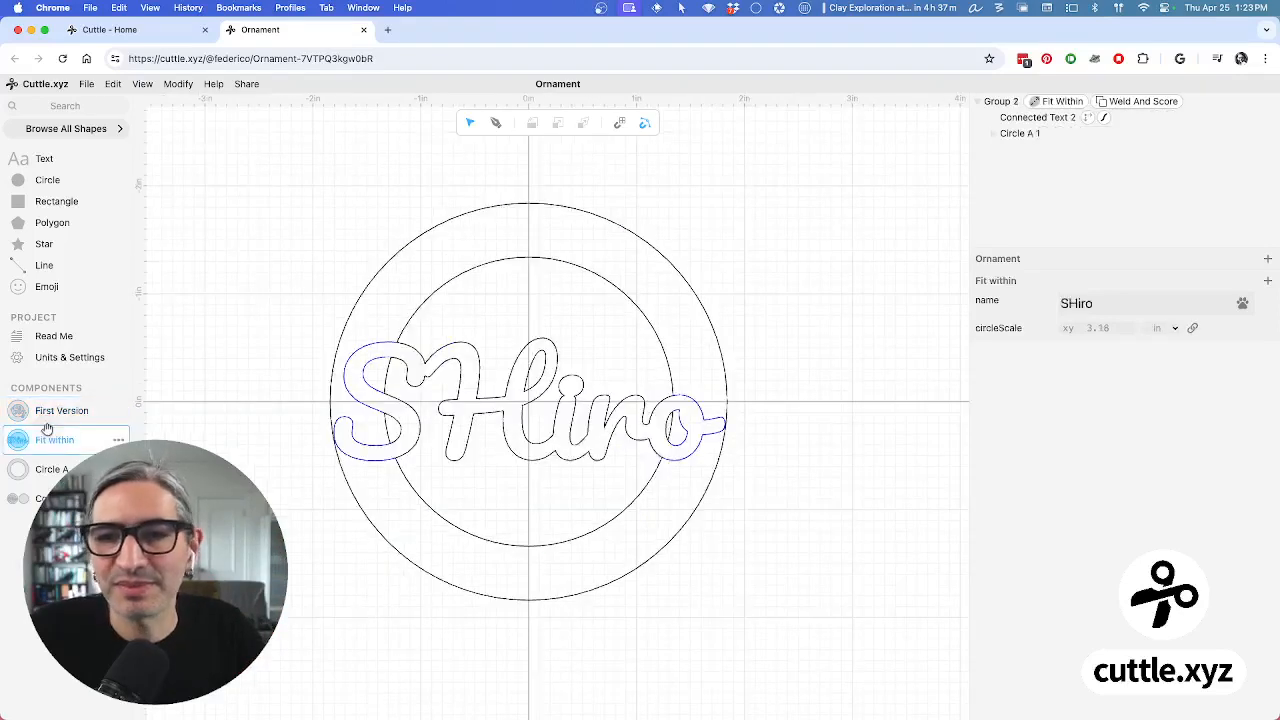
{"action": "left_click", "coordinate": [1267, 258]}
{"action": "type", "text": "circ"}
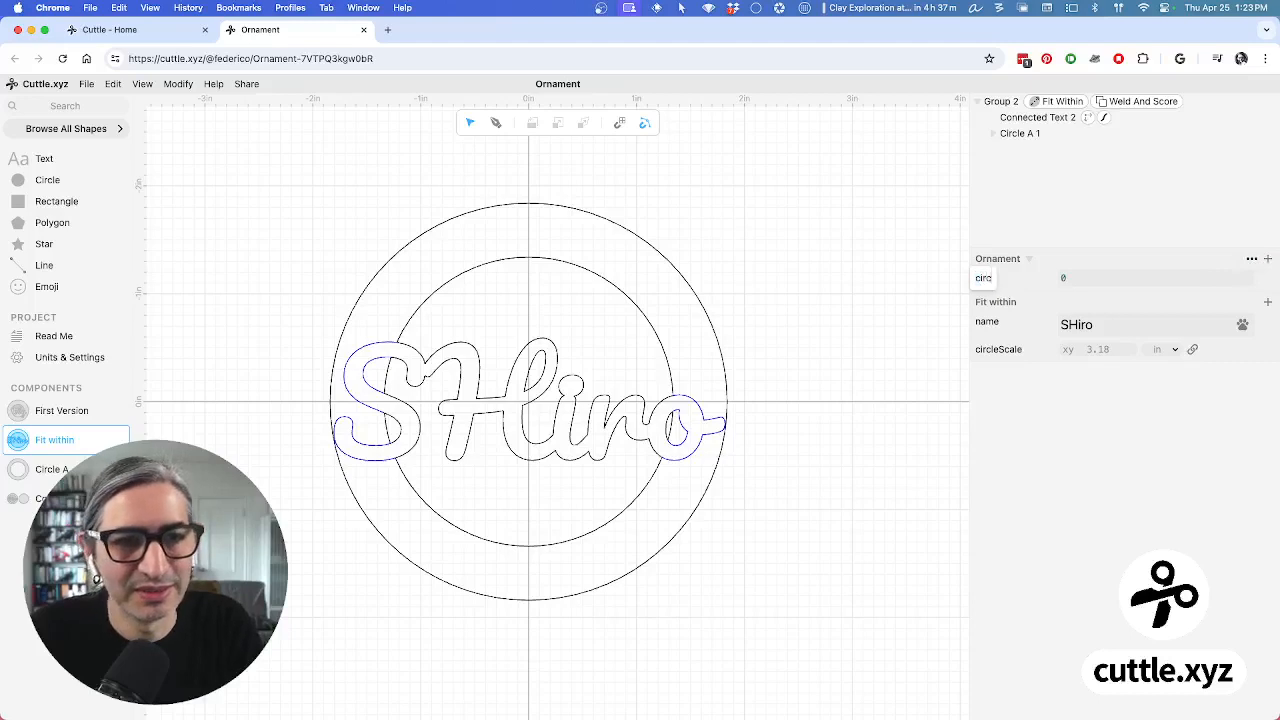
{"action": "type", "text": "le"}
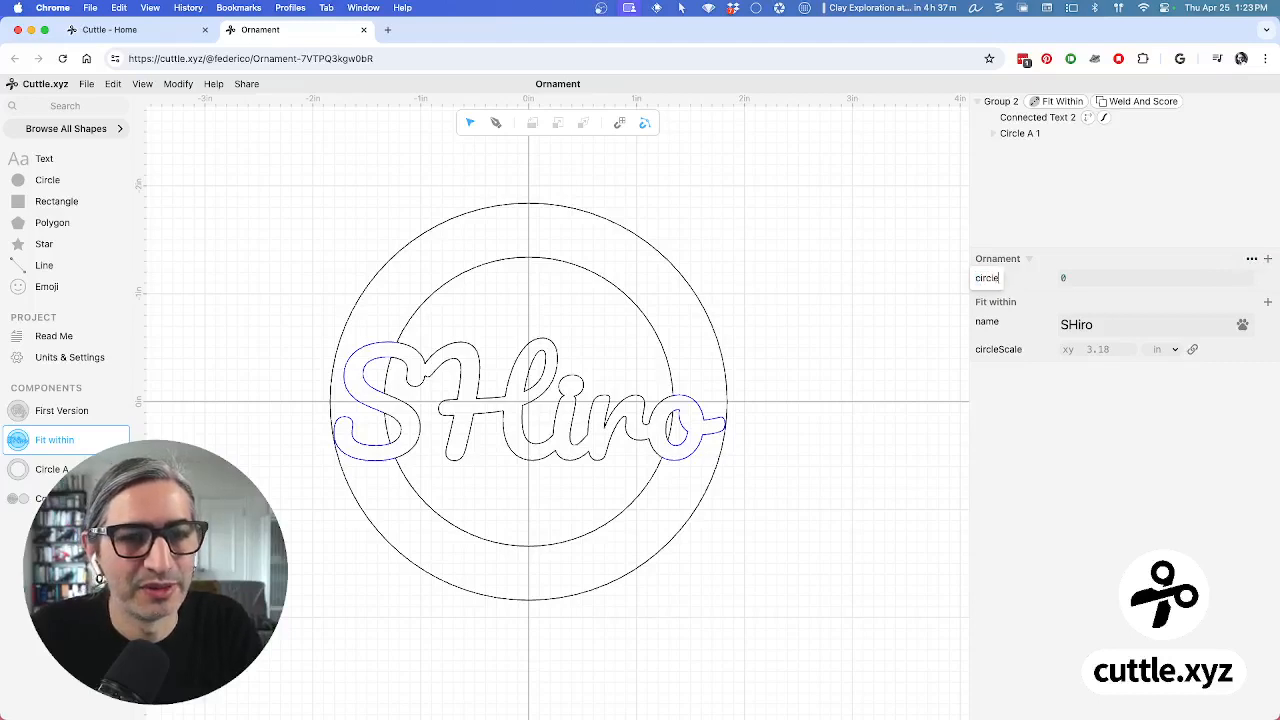
{"action": "type", "text": "Scale"}
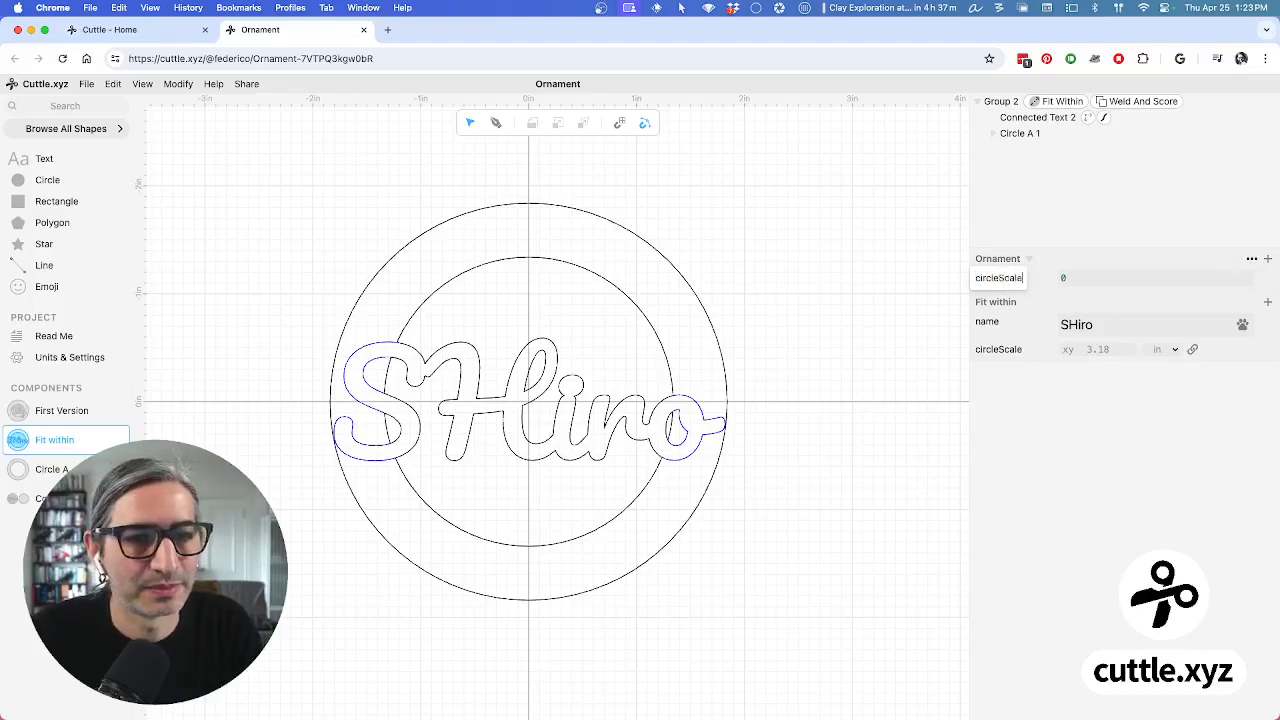
{"action": "key", "text": "Return"}
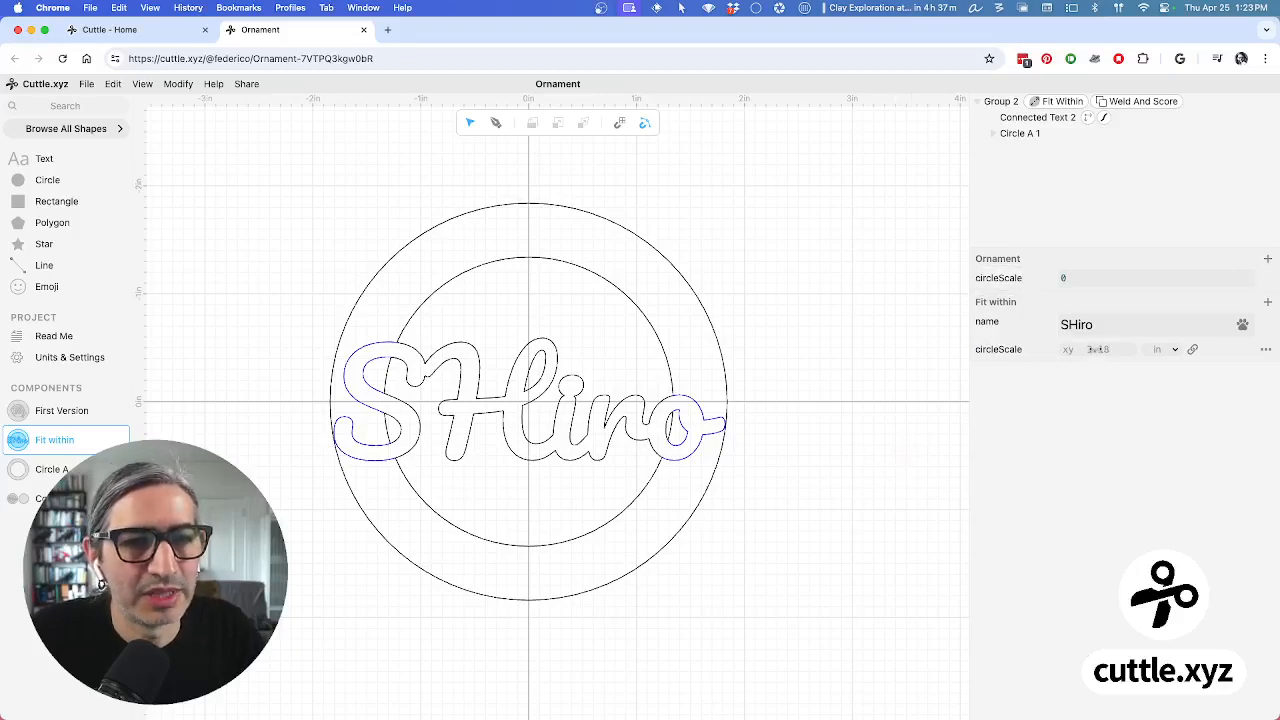
Try deleting the Fit within component's own circleScale parameter and undo the deletion
{"action": "left_click", "coordinate": [1097, 349]}
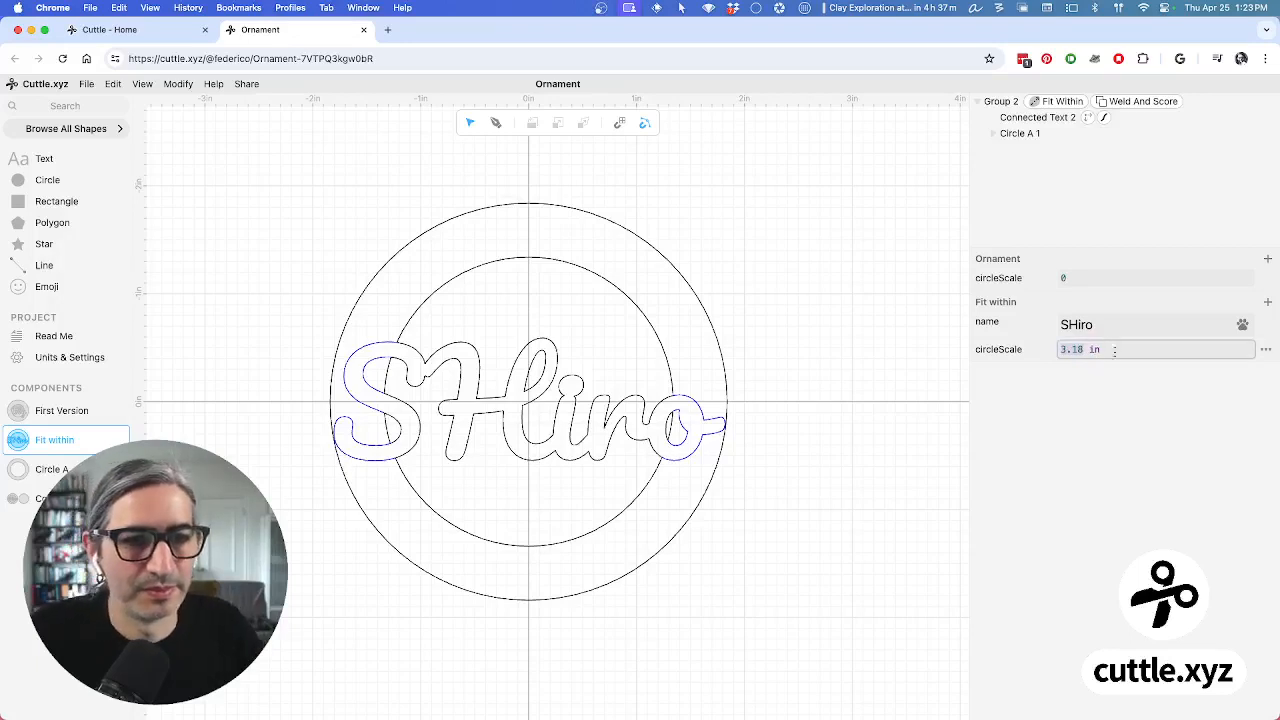
{"action": "left_click", "coordinate": [1267, 352]}
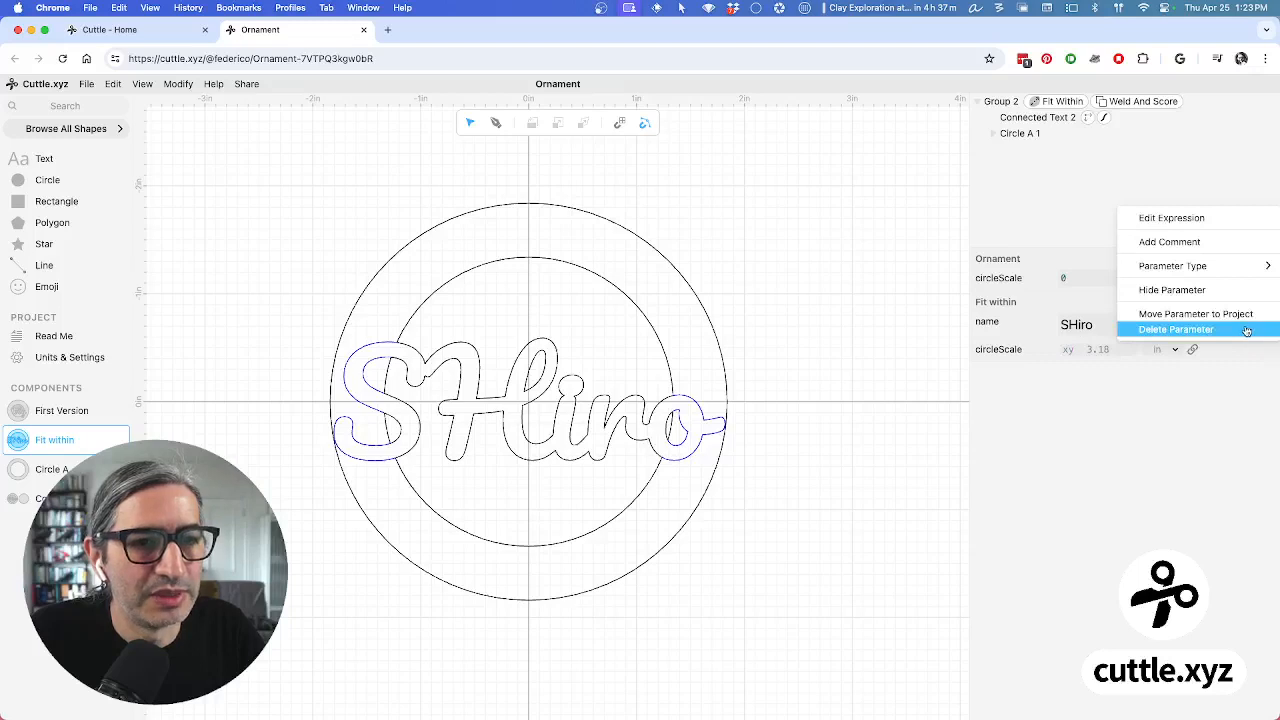
{"action": "left_click", "coordinate": [1246, 330]}
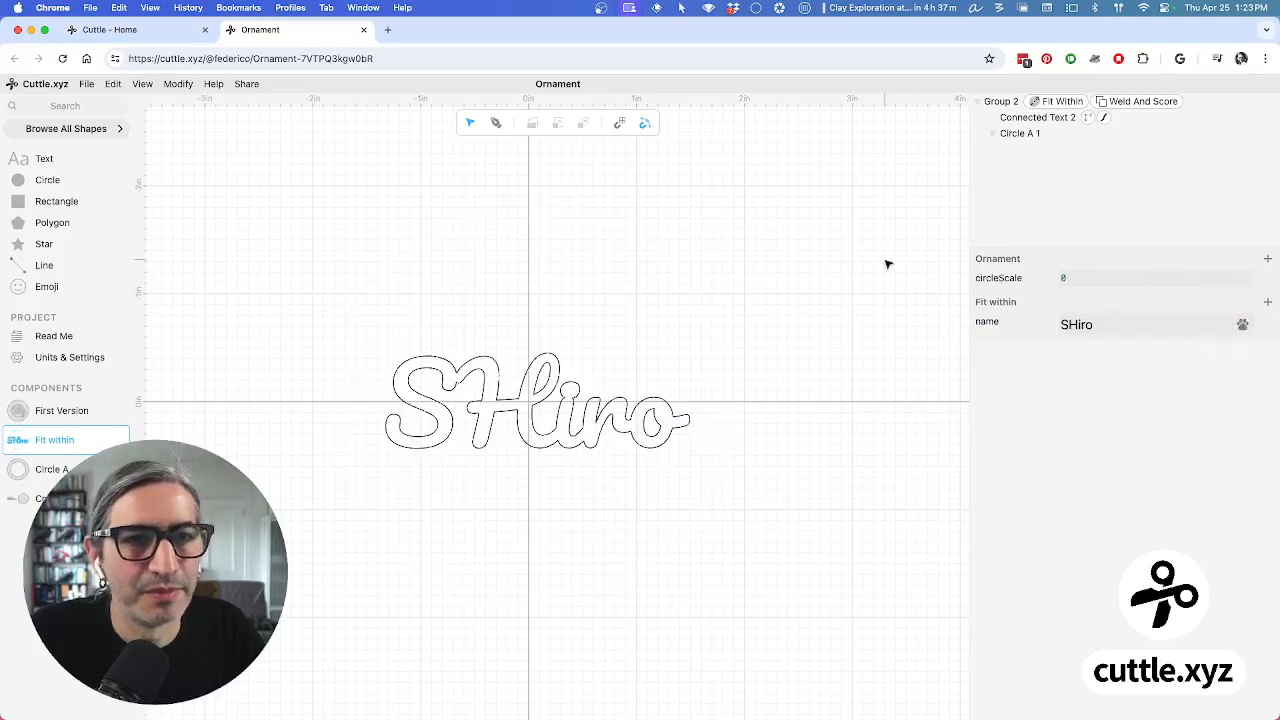
{"action": "key", "text": "super+z"}
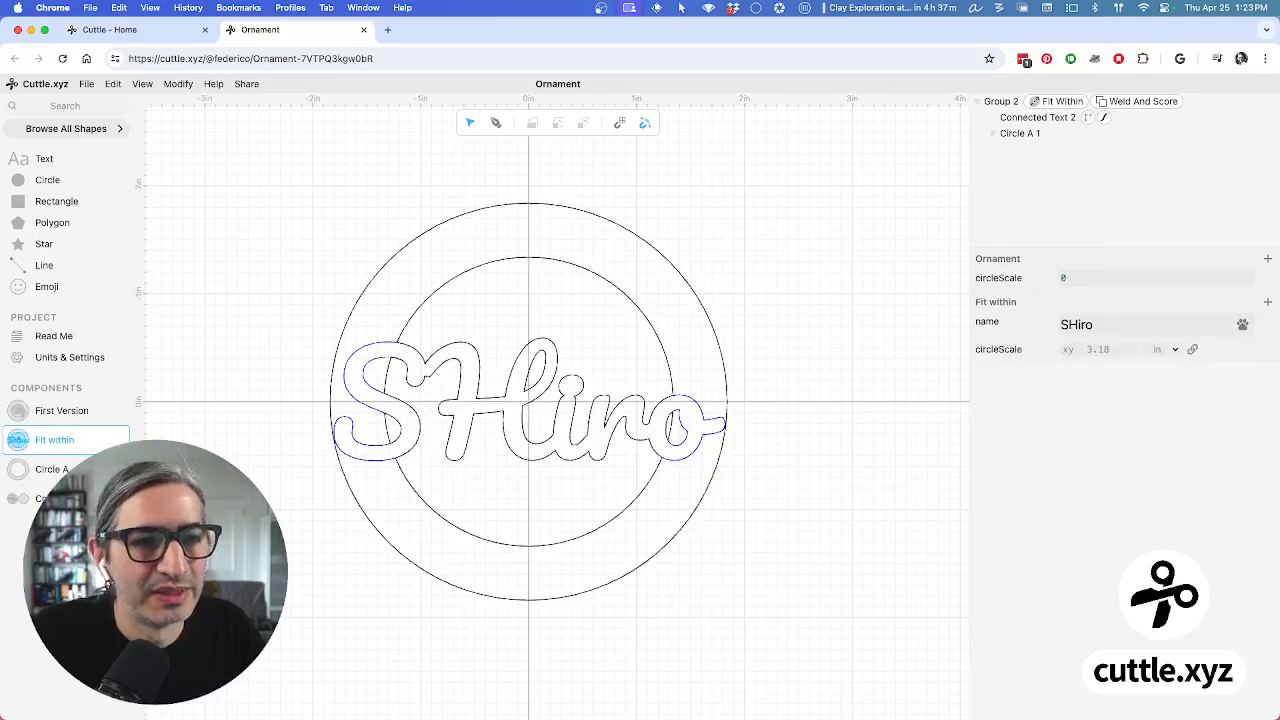
Set the project circleScale to 3 and link Fit within's circleScale to it with the expression circleScale, without a unit
{"action": "left_click", "coordinate": [1099, 274]}
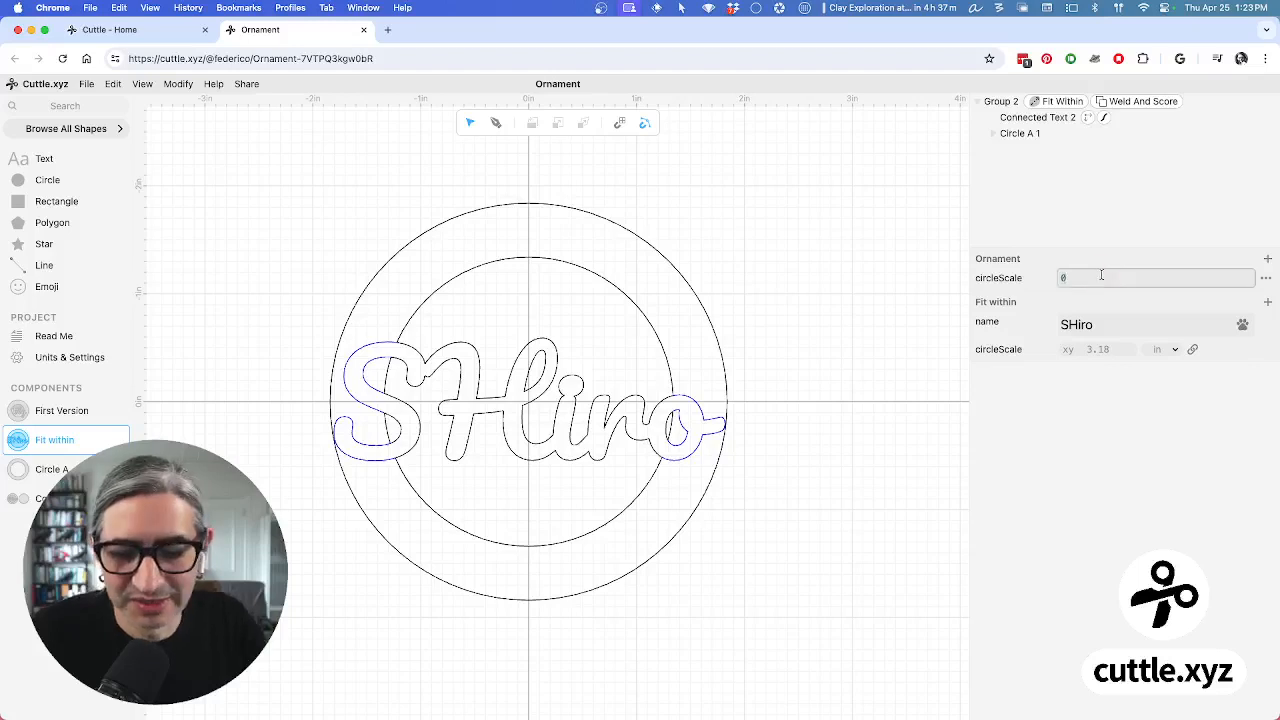
{"action": "left_click", "coordinate": [1094, 349]}
{"action": "type", "text": "cir in"}
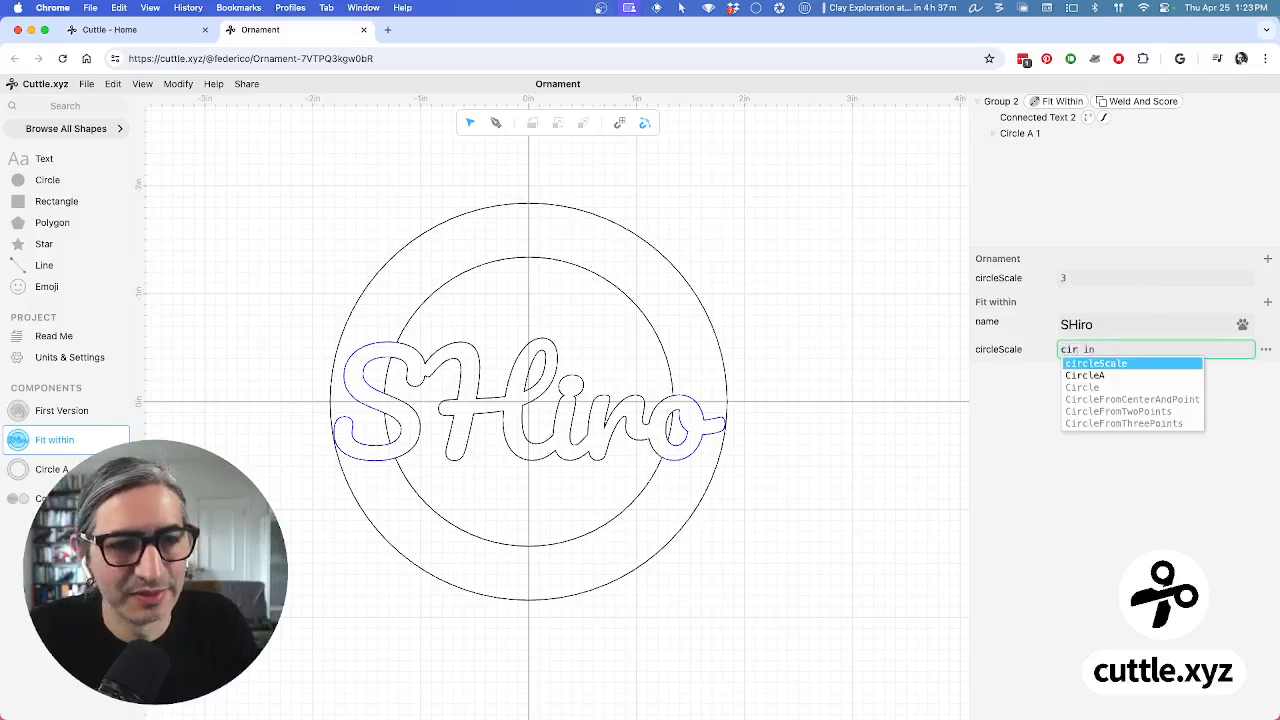
{"action": "key", "text": "Return"}
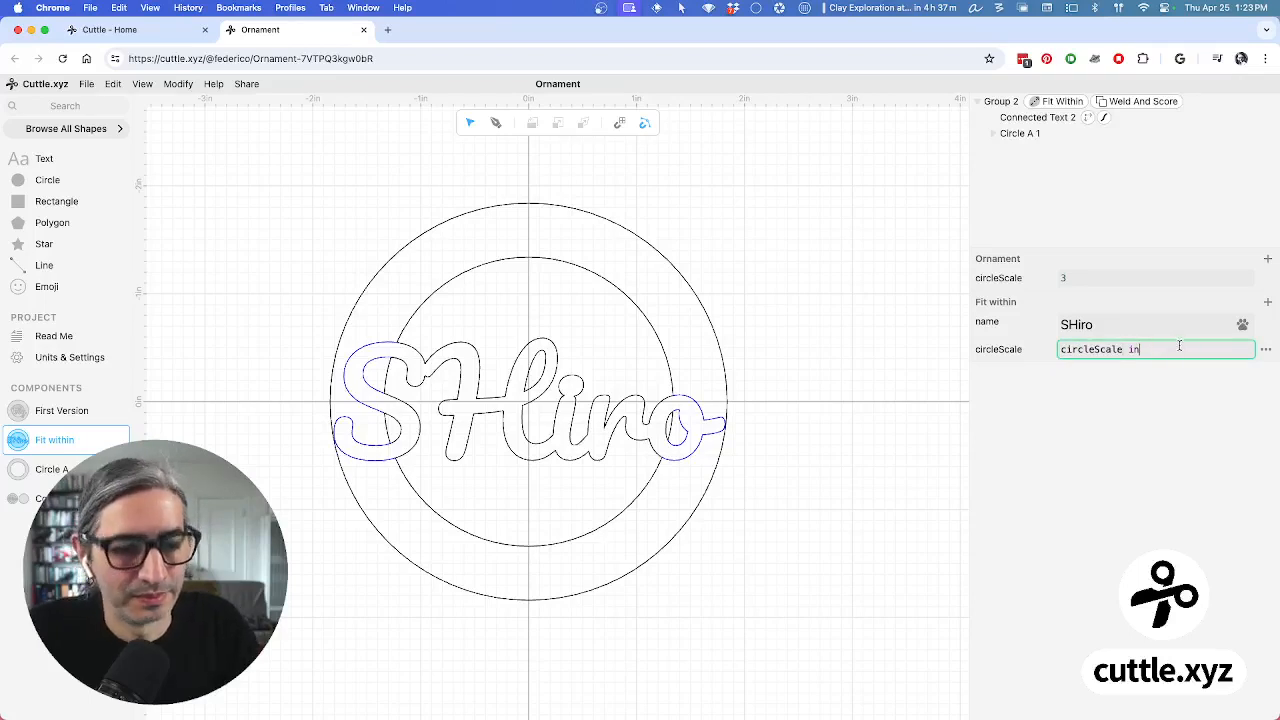
{"action": "key", "text": "BackSpace"}
{"action": "key", "text": "BackSpace"}
{"action": "key", "text": "Return"}
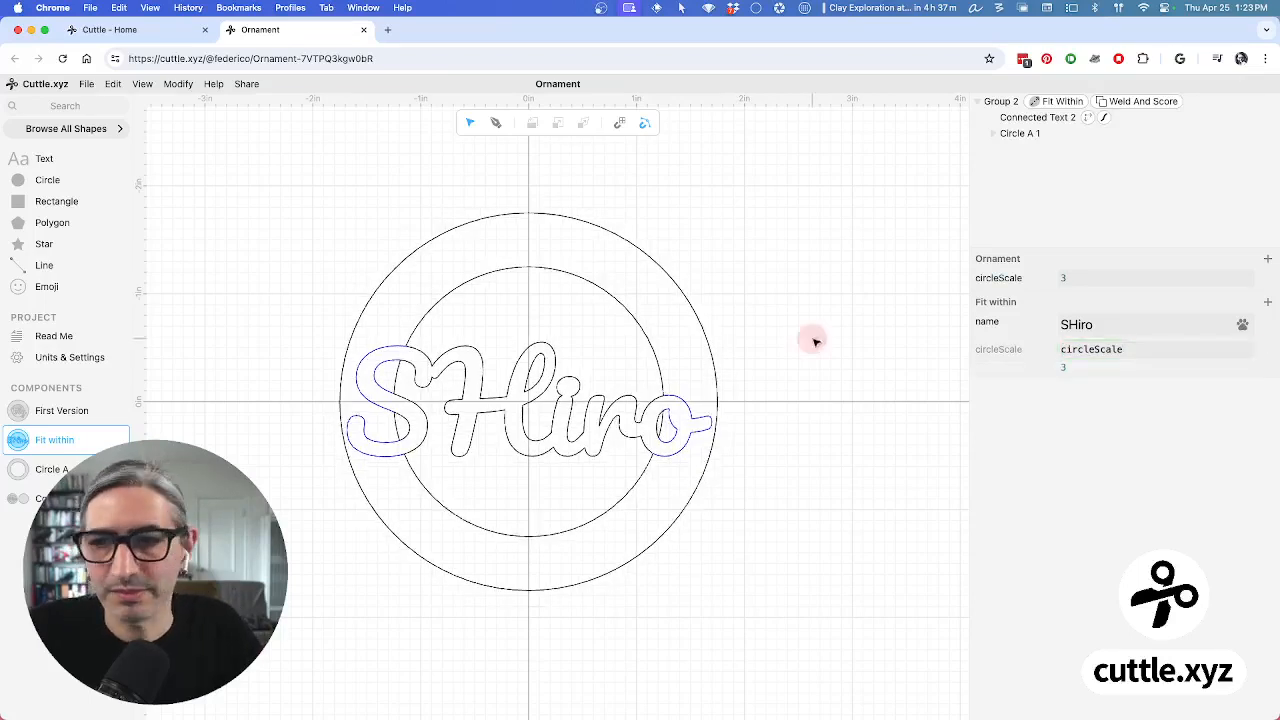
Link Circle A's circleScale to the project parameter by entering the expression circleScale
{"action": "left_click", "coordinate": [55, 470]}
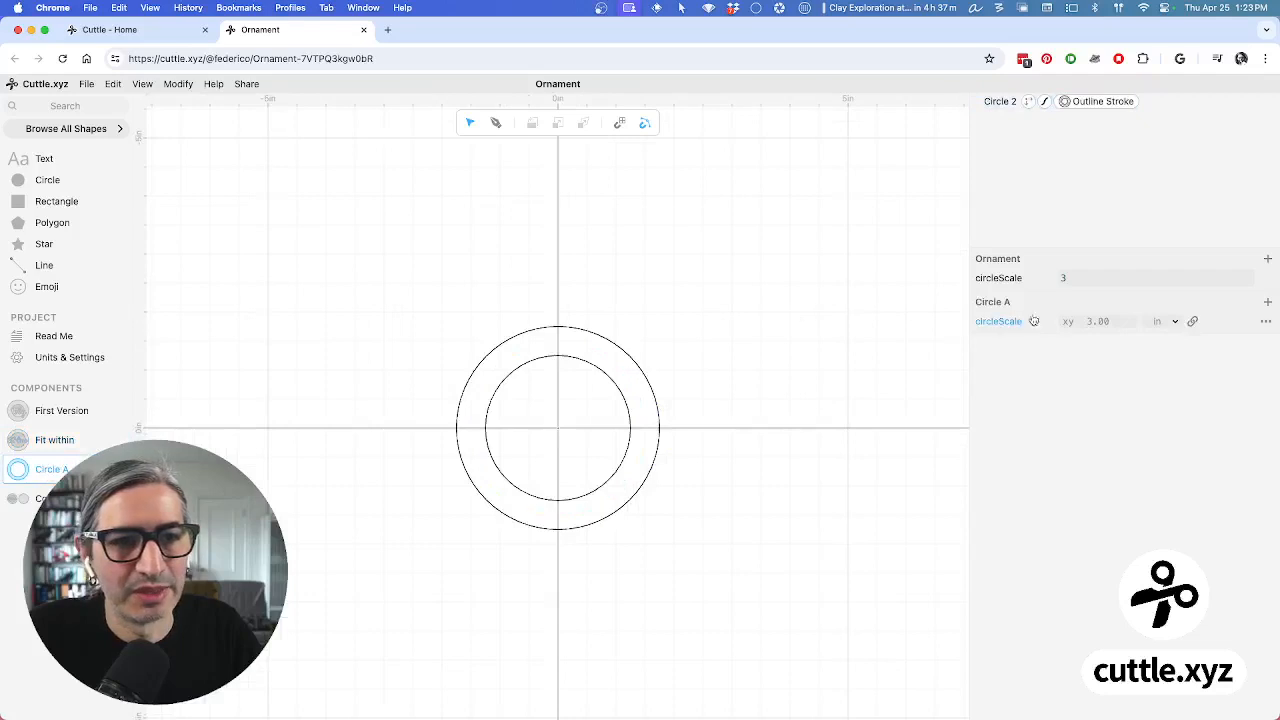
{"action": "left_click", "coordinate": [1254, 333]}
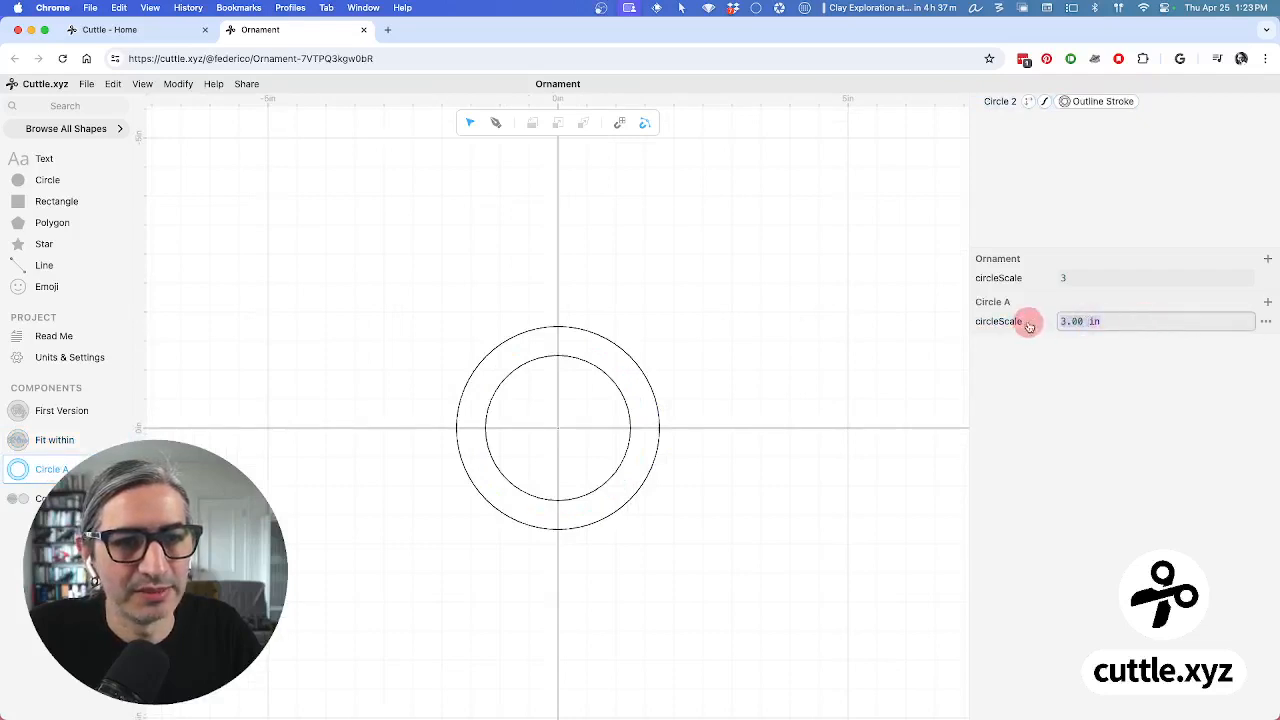
{"action": "type", "text": "ci"}
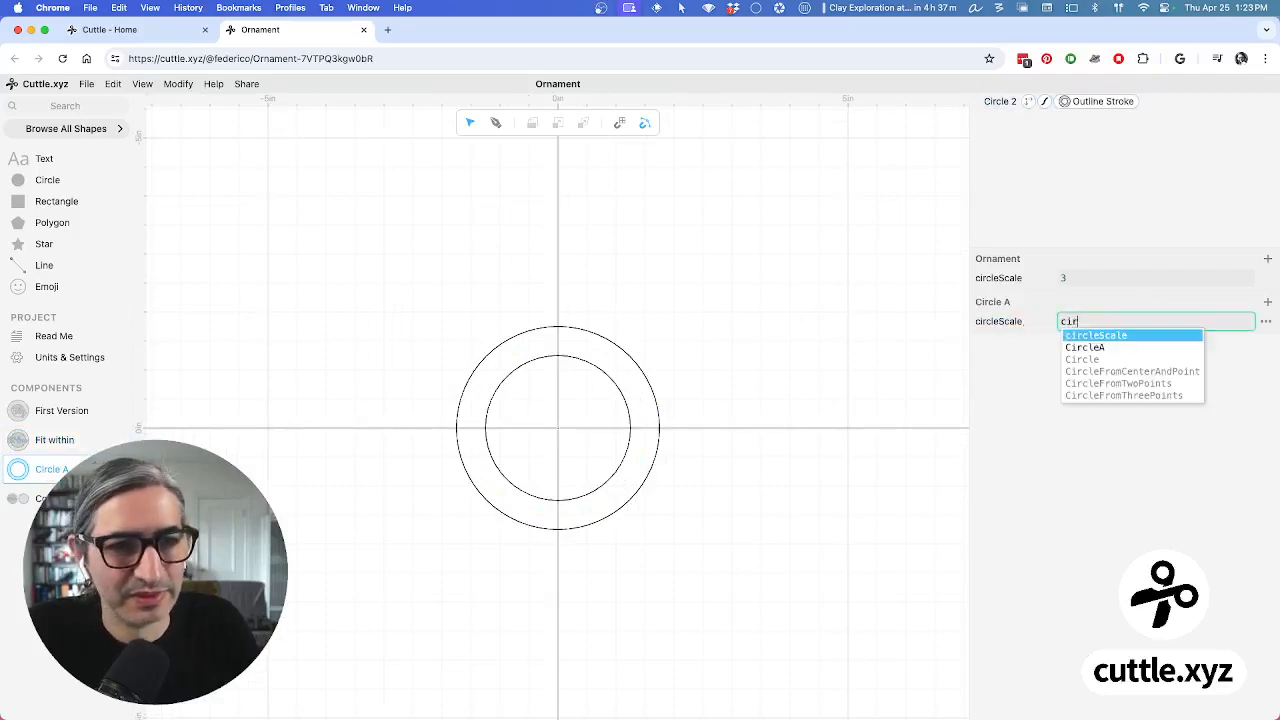
{"action": "type", "text": "r"}
{"action": "key", "text": "Return"}
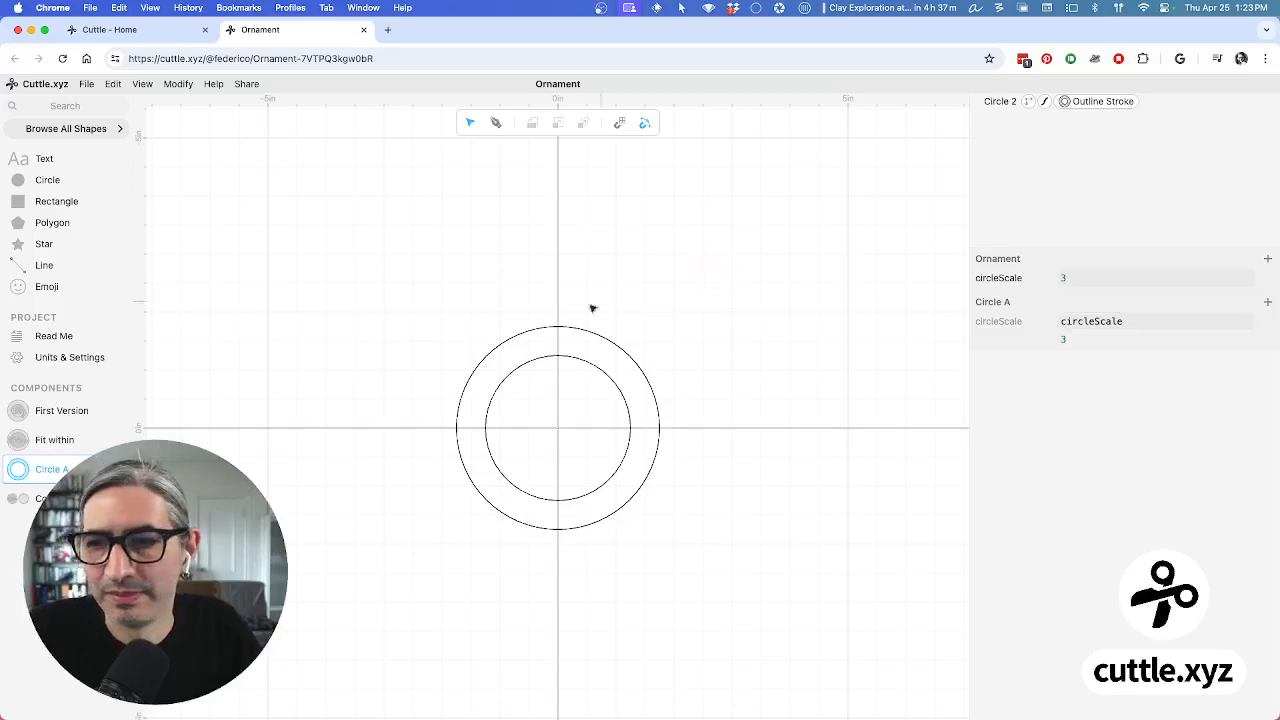
Test the project circleScale on Component B's ornament and backing circle at 3.30 and 3.10, and leave it at 3.08
{"action": "left_click", "coordinate": [40, 498]}
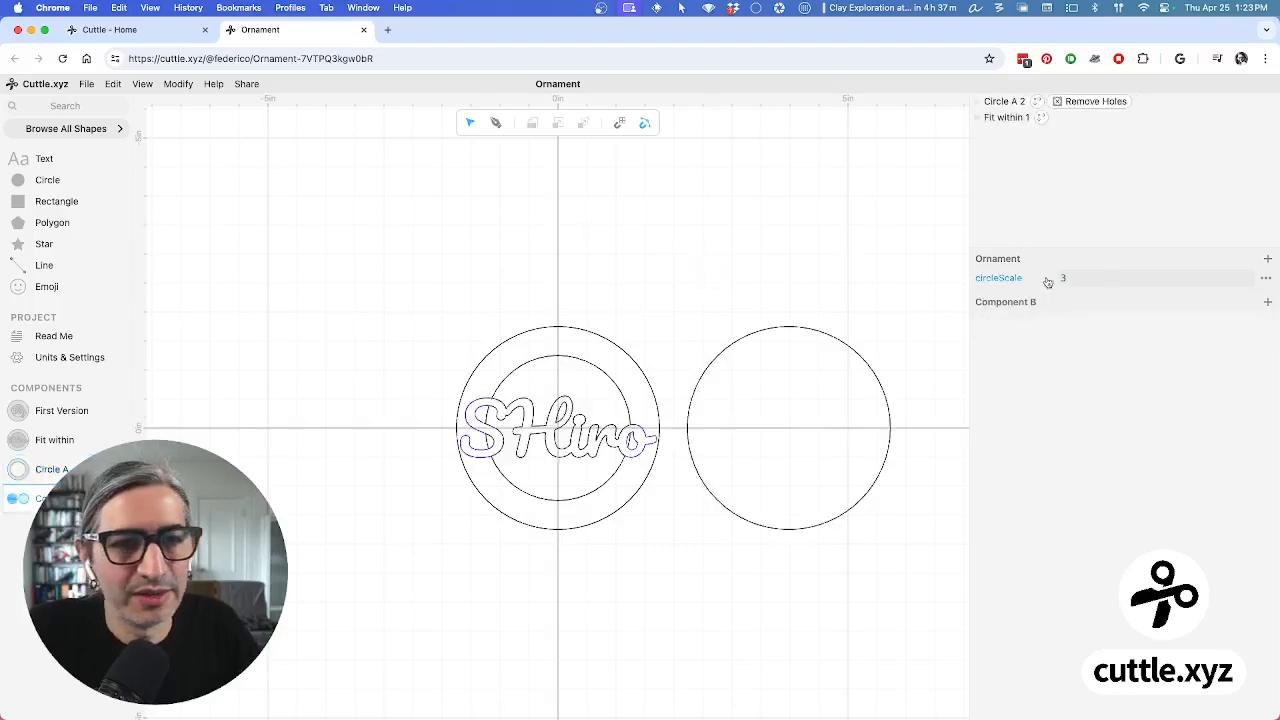
{"action": "left_click_drag", "start_coordinate": [1058, 278], "coordinate": [1140, 302]}
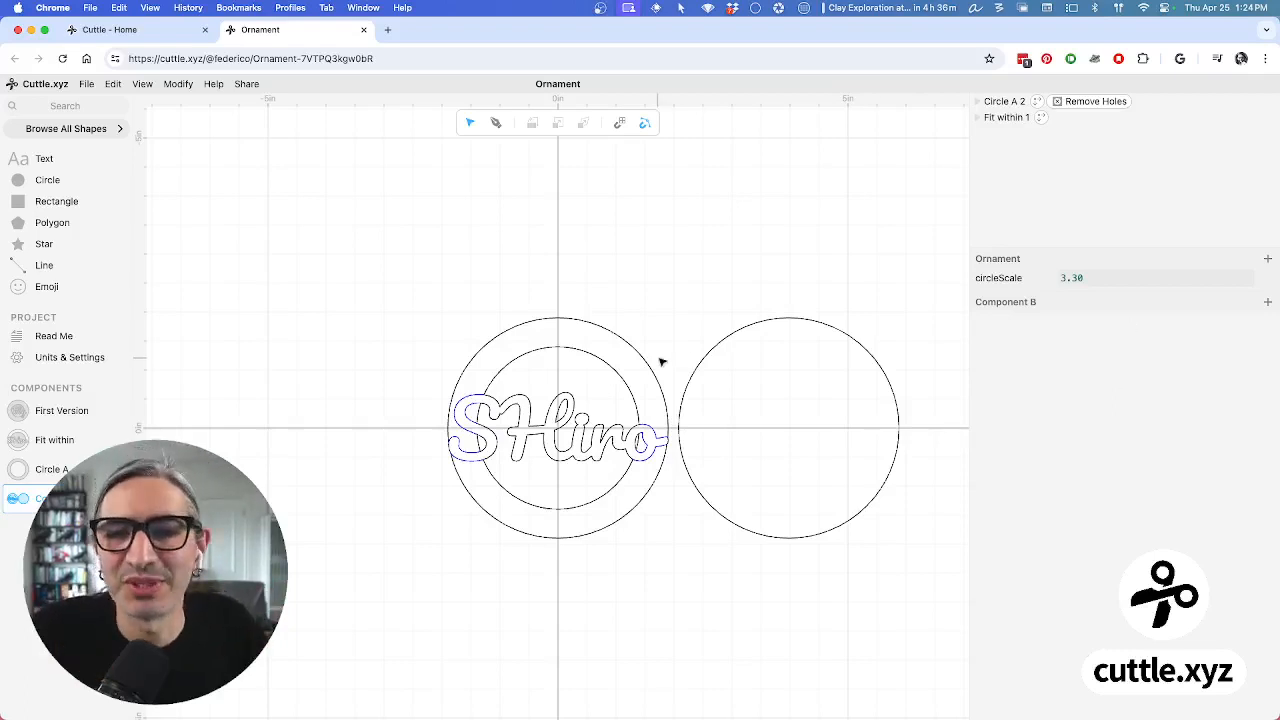
{"action": "scroll", "coordinate": [660, 362], "scroll_direction": "down", "scroll_amount": 3}
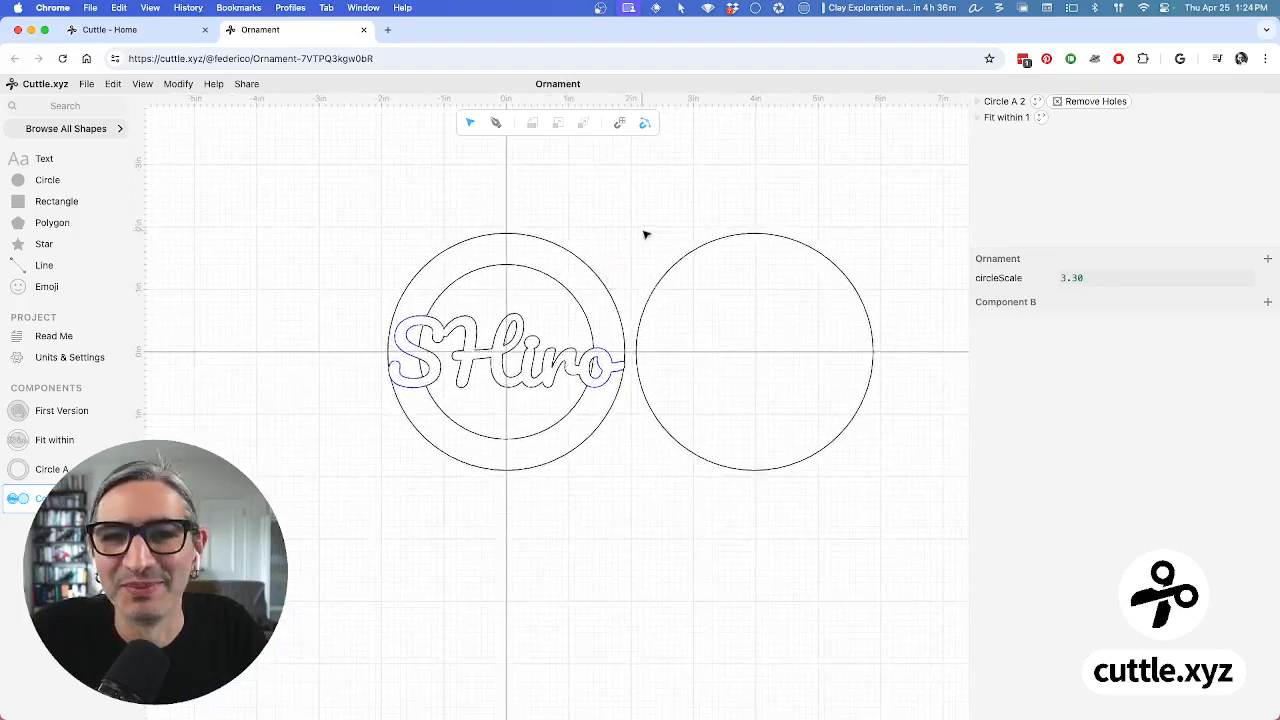
{"action": "scroll", "coordinate": [645, 235], "scroll_direction": "up", "scroll_amount": 3}
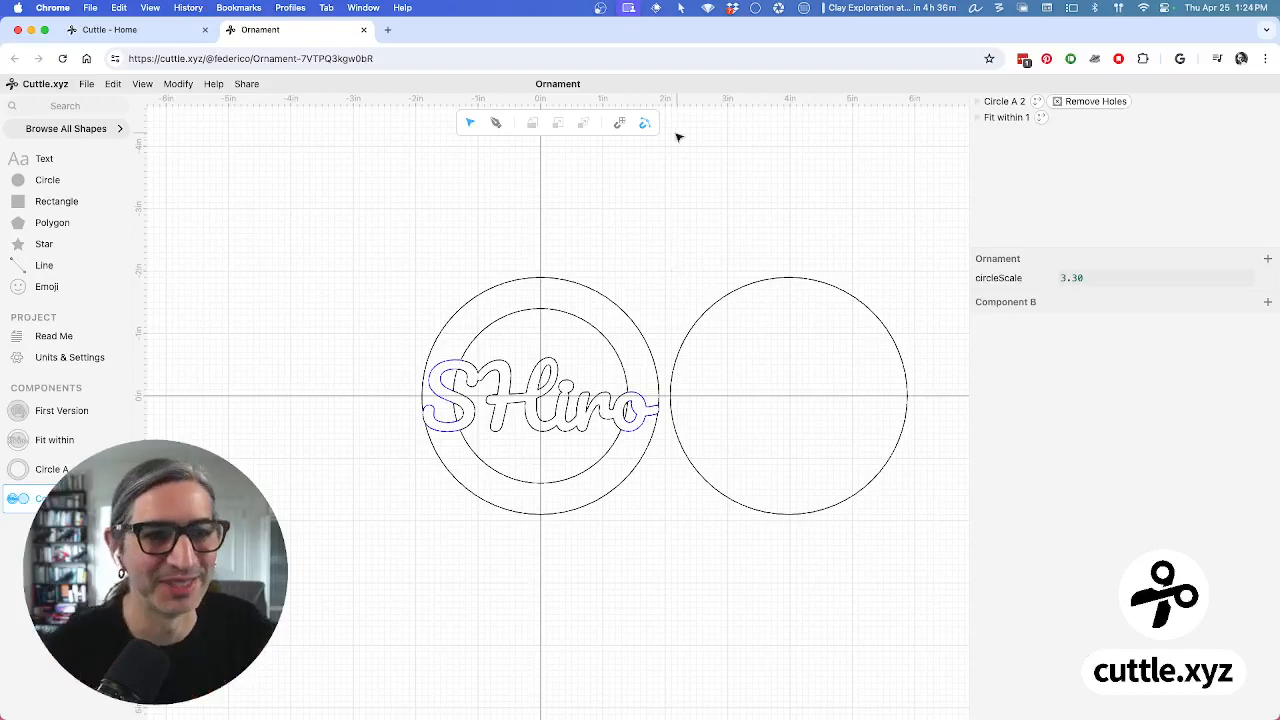
{"action": "left_click_drag", "start_coordinate": [1066, 277], "coordinate": [751, 297]}
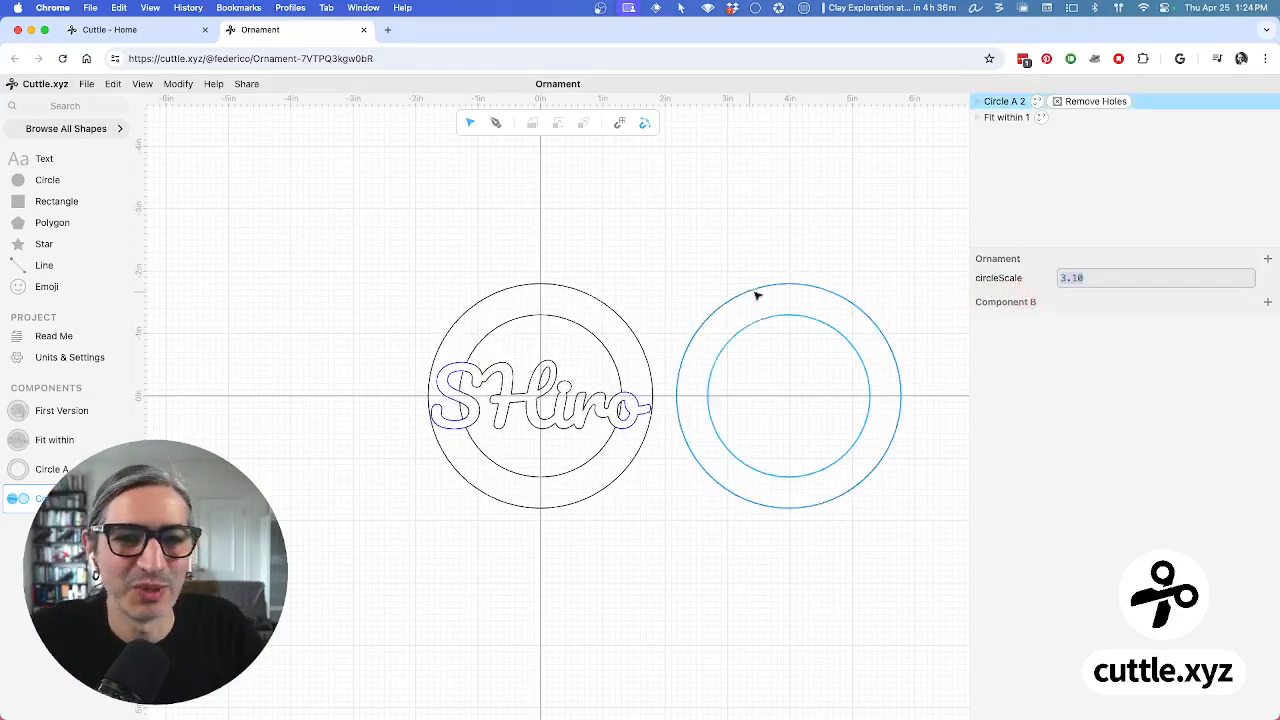
{"action": "left_click_drag", "start_coordinate": [1067, 277], "coordinate": [1072, 278]}
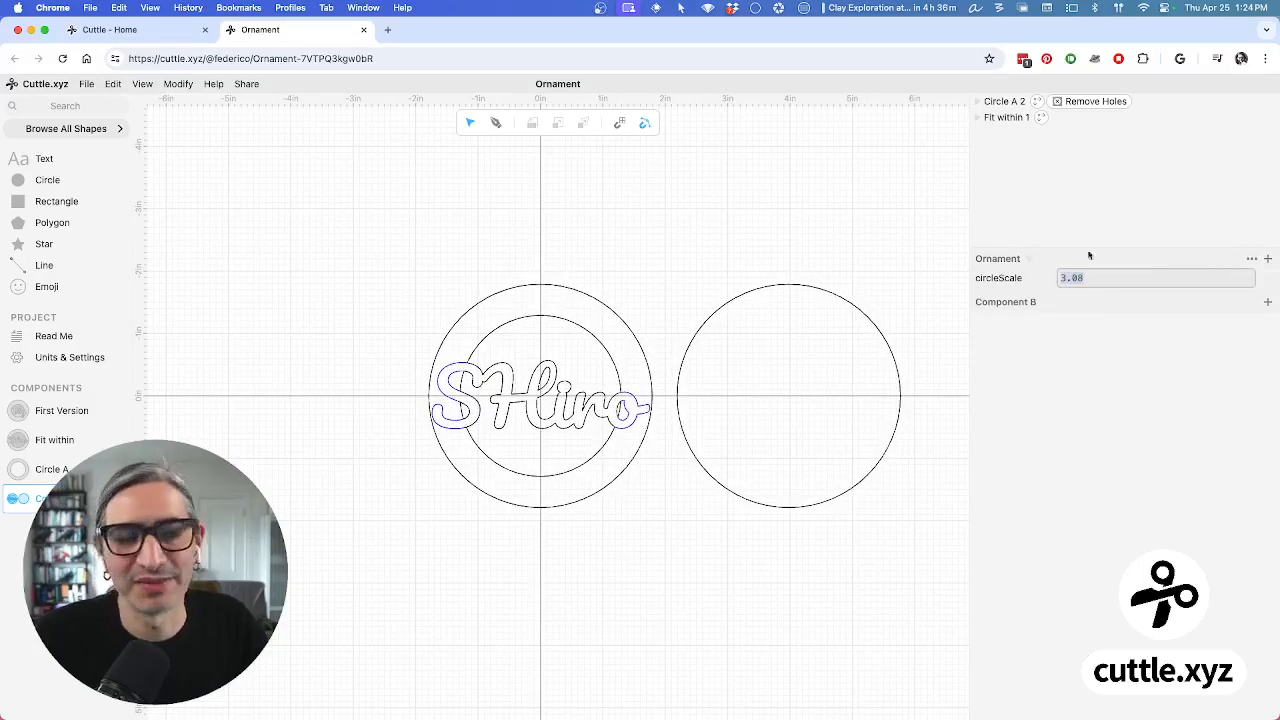
Add a project-level Ornament parameter called Name and move it above circleScale
{"action": "left_click", "coordinate": [1268, 259]}
{"action": "type", "text": "N"}
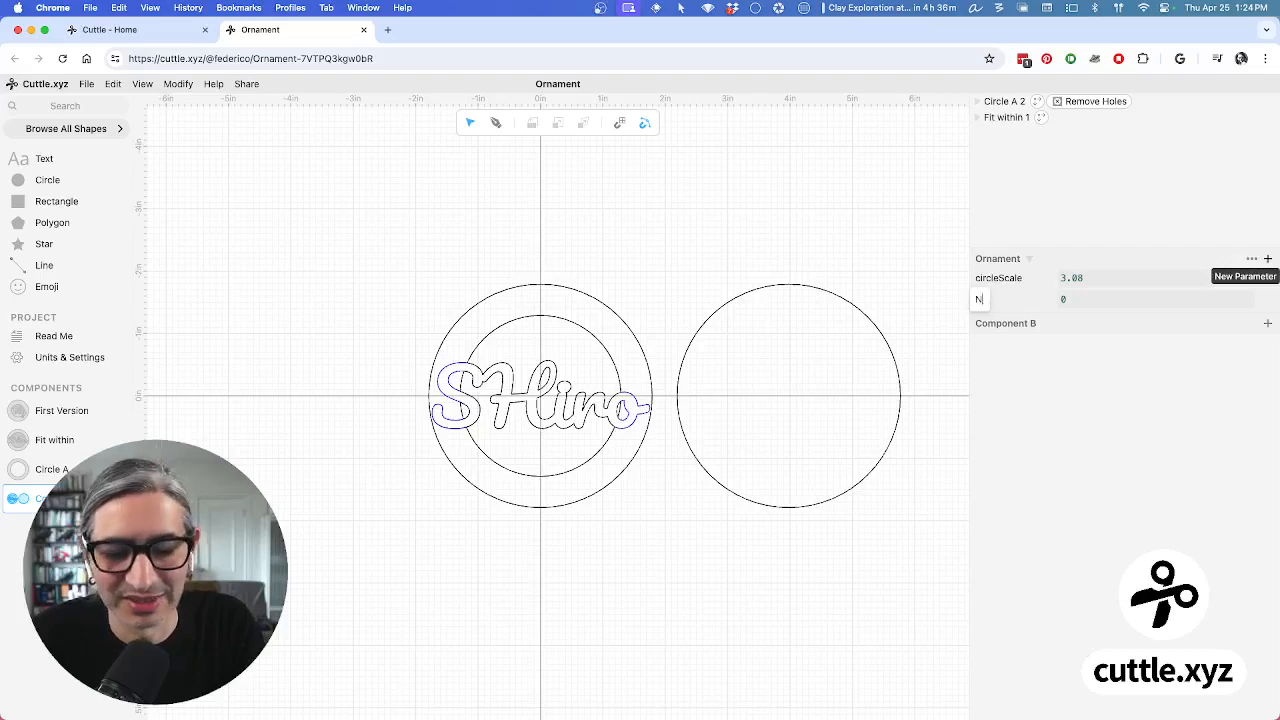
{"action": "type", "text": "ame"}
{"action": "left_click", "coordinate": [896, 203]}
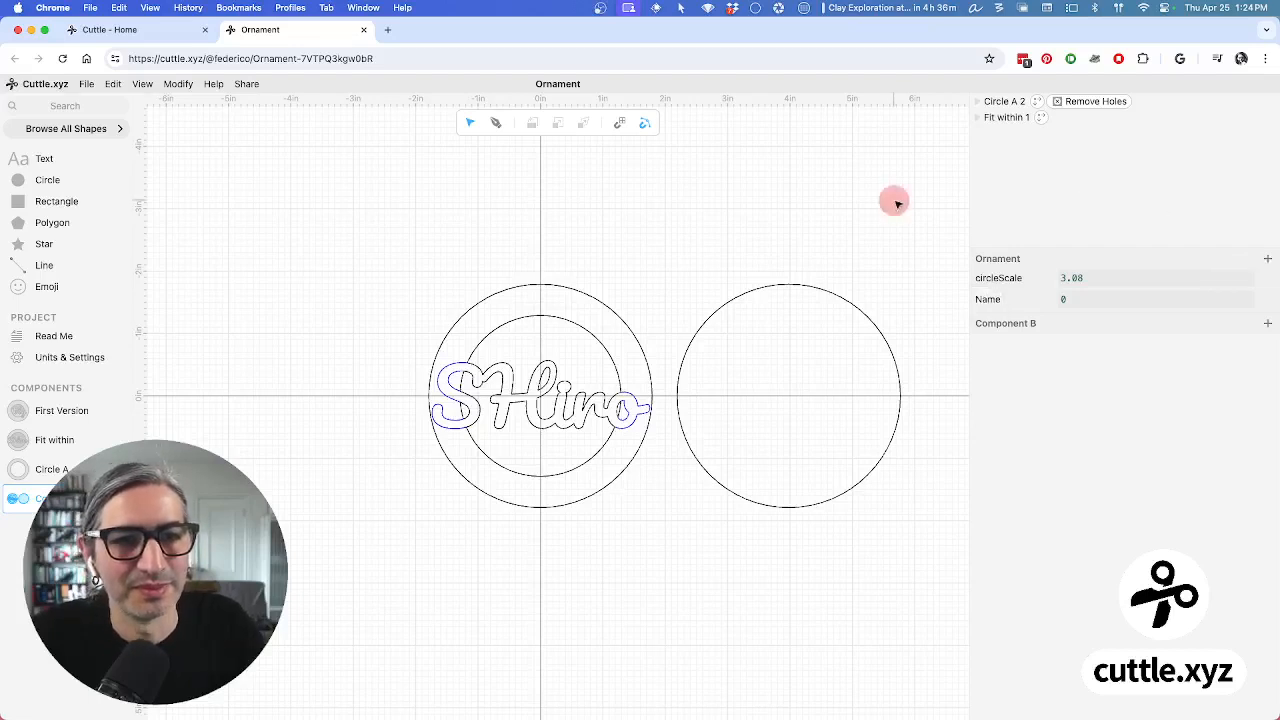
{"action": "left_click_drag", "start_coordinate": [987, 300], "coordinate": [990, 275]}
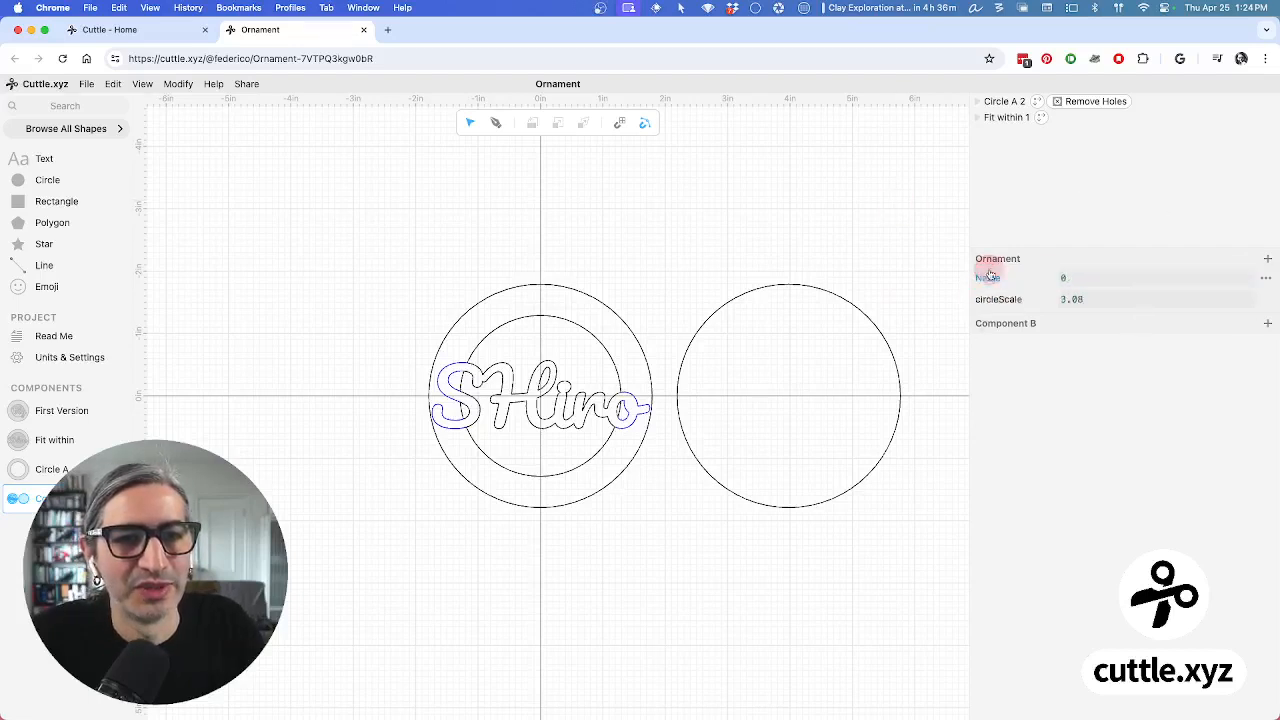
Open the Fit within component and set the project-level Name parameter's type to Text
{"action": "left_click", "coordinate": [52, 441]}
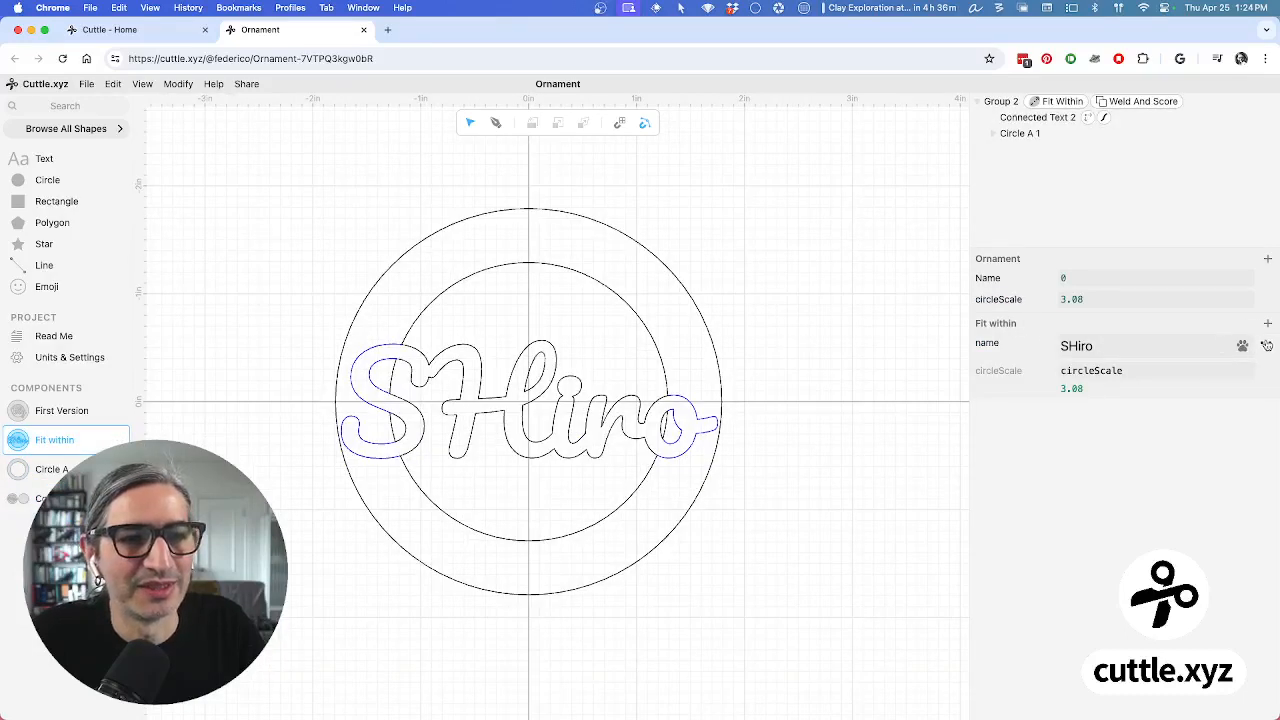
{"action": "left_click", "coordinate": [1141, 277]}
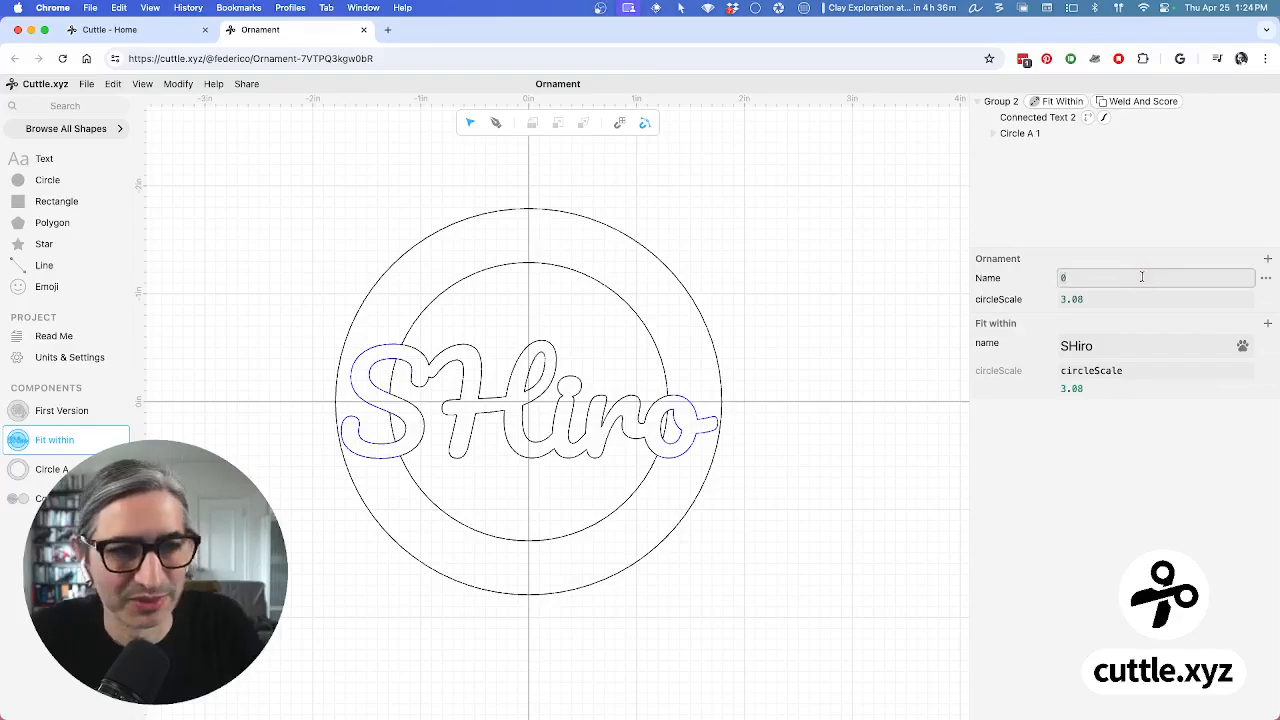
{"action": "left_click", "coordinate": [1265, 278]}
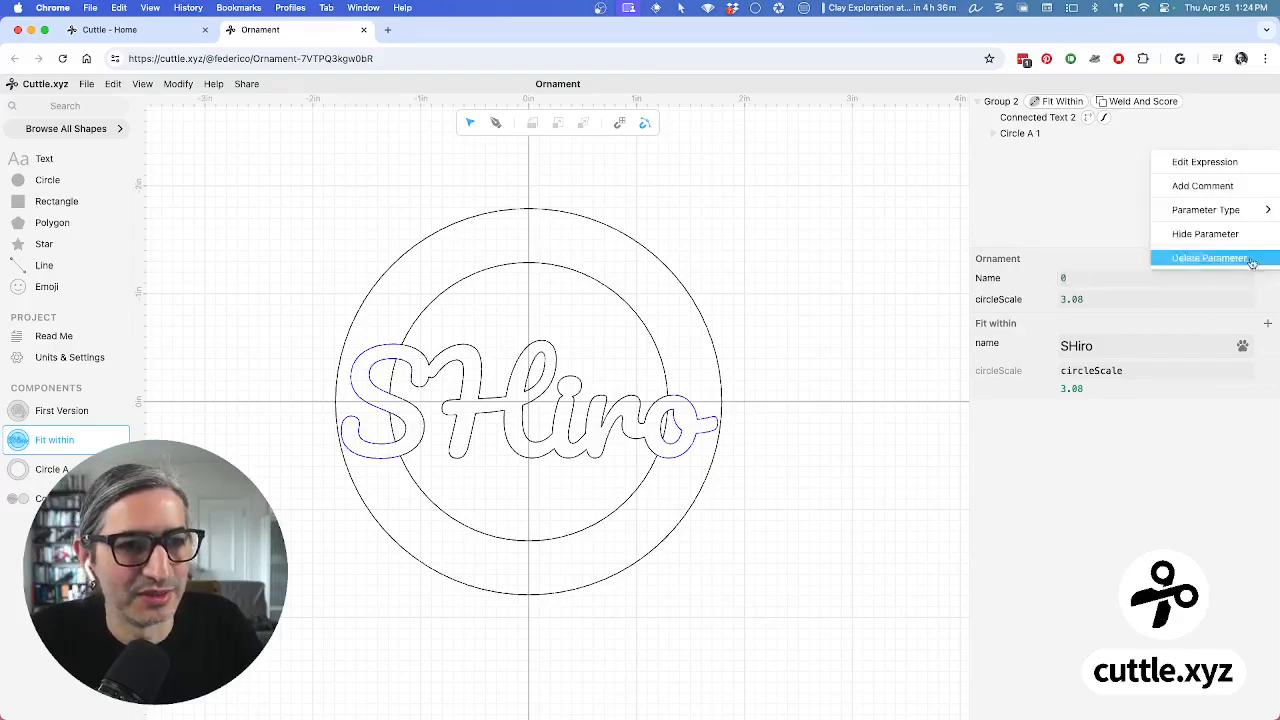
{"action": "mouse_move", "coordinate": [1205, 210]}
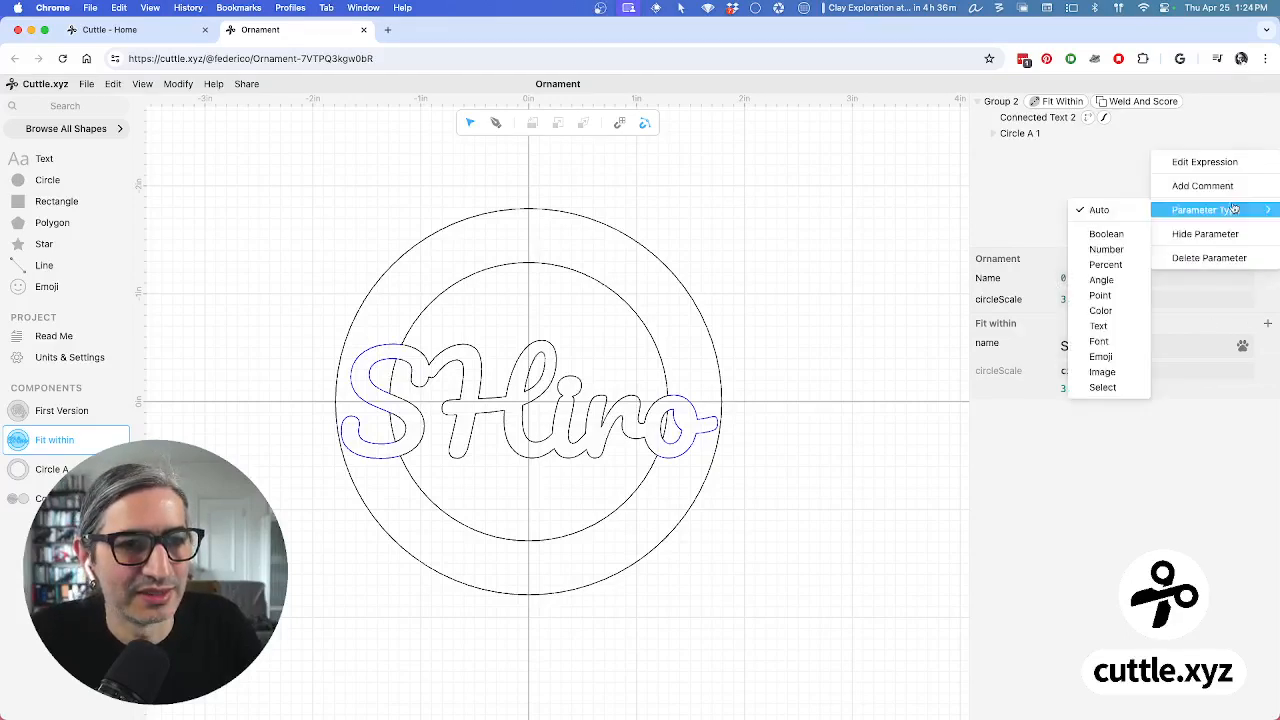
{"action": "left_click", "coordinate": [1099, 326]}
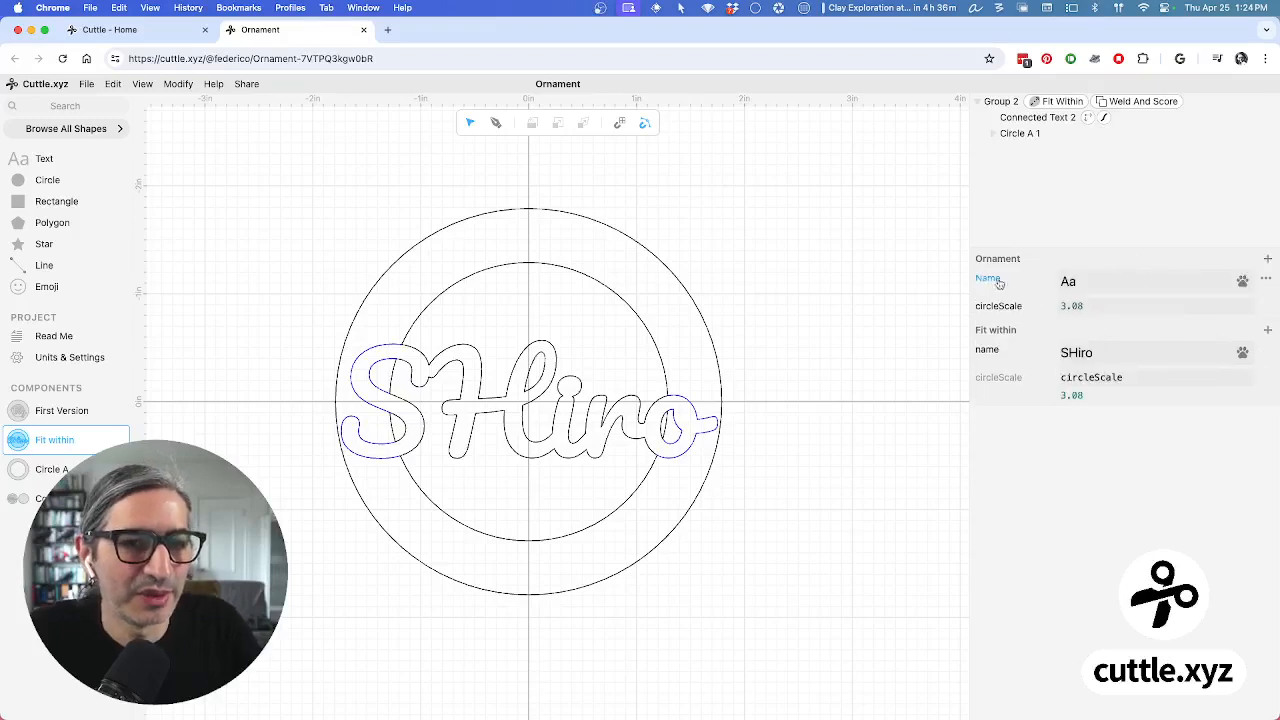
Link Fit within's name to the project parameter with the expression Name, and enter a sample first name as the project Name
{"action": "left_click", "coordinate": [1266, 353]}
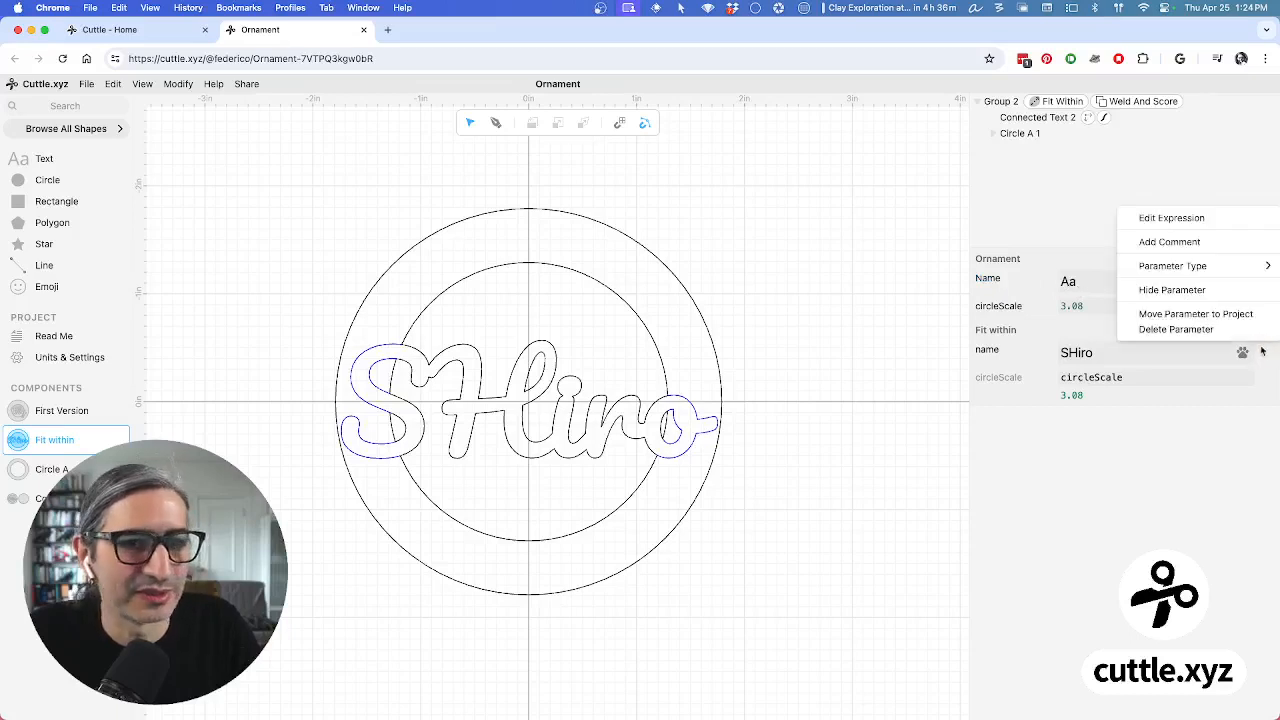
{"action": "left_click", "coordinate": [1170, 217]}
{"action": "type", "text": "N"}
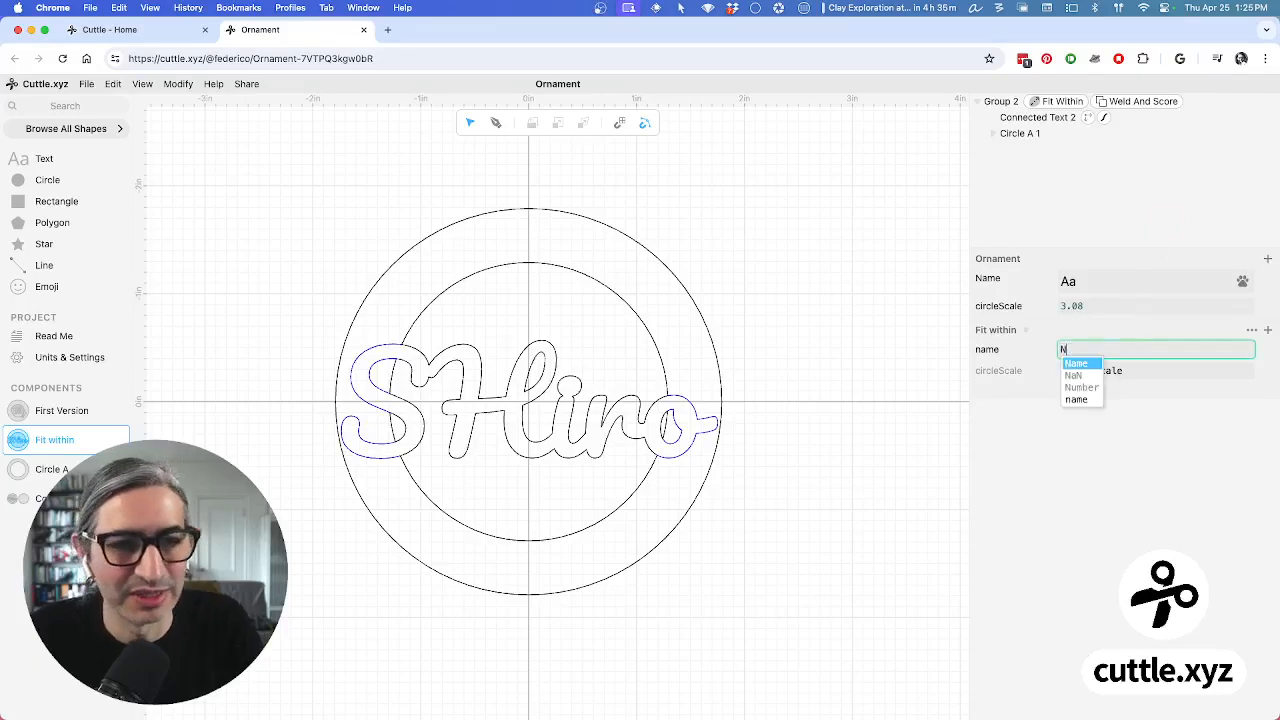
{"action": "key", "text": "Return"}
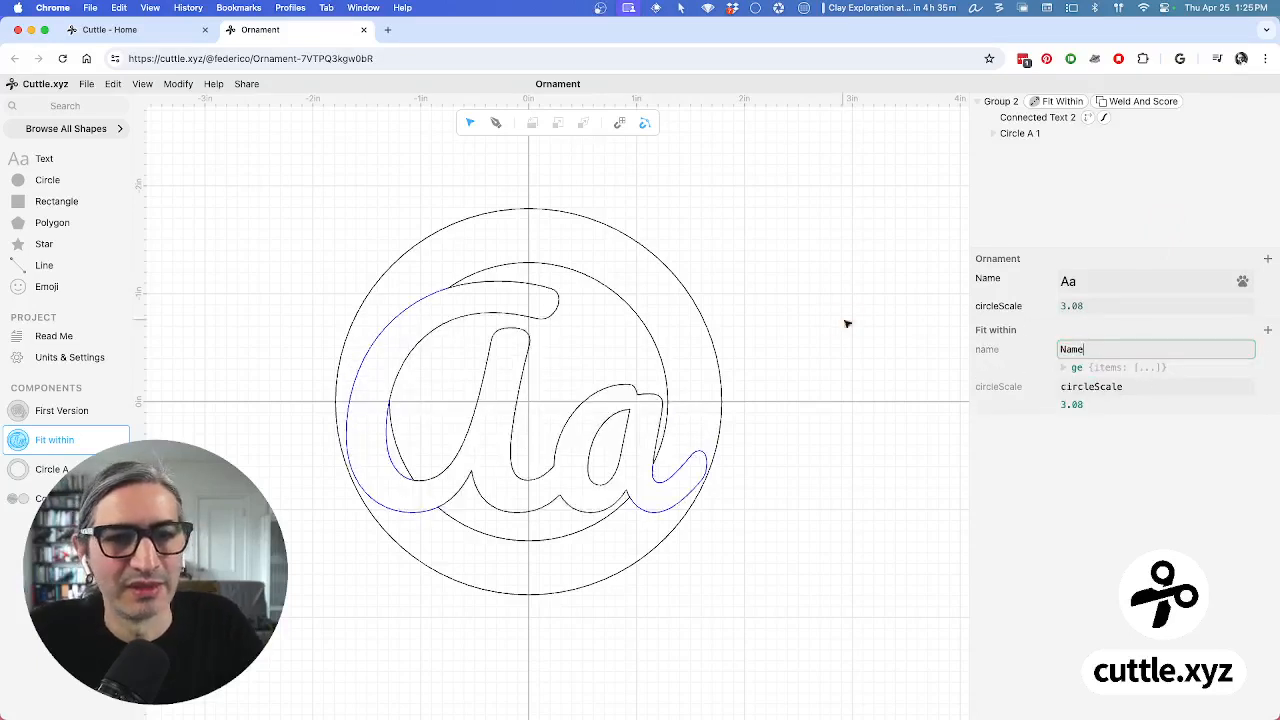
{"action": "double_click", "coordinate": [1109, 282]}
{"action": "key", "text": "BackSpace"}
{"action": "type", "text": "Federico"}
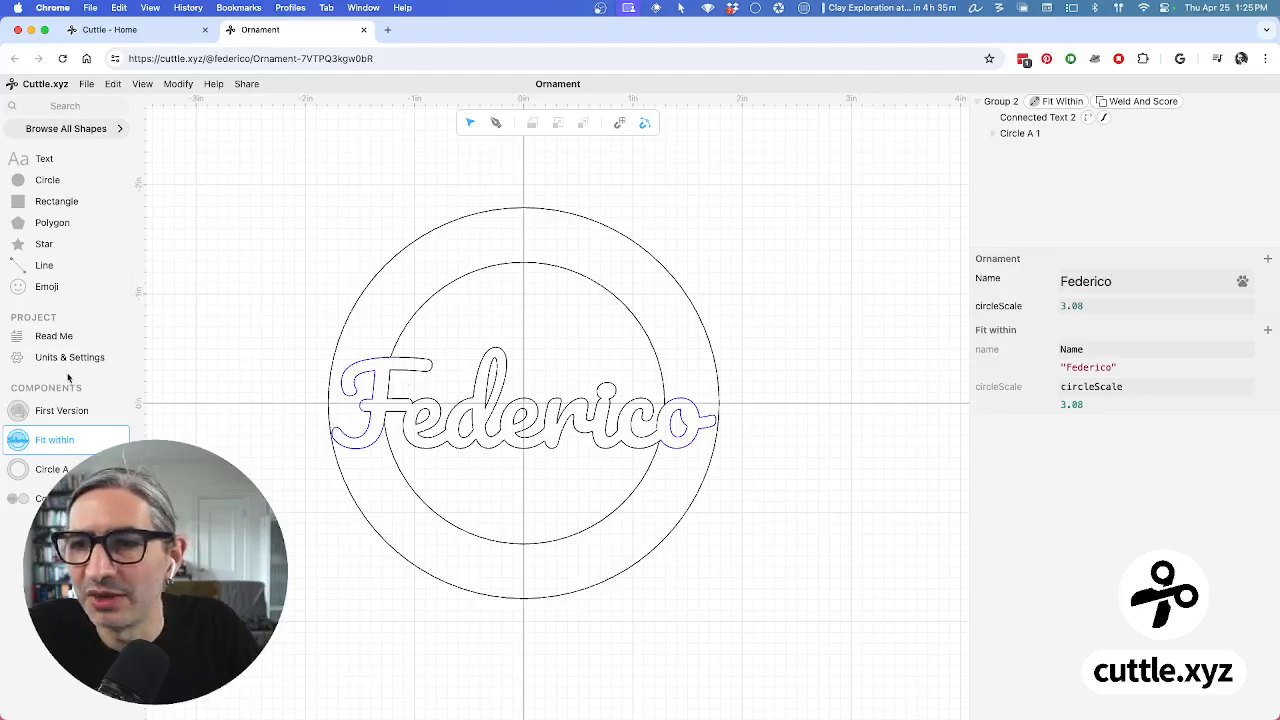
Delete the single-ornament Fit within block from the Read Me page
{"action": "left_click", "coordinate": [55, 336]}
{"action": "scroll", "coordinate": [413, 414], "scroll_direction": "down", "scroll_amount": 2}
{"action": "scroll", "coordinate": [413, 414], "scroll_direction": "down", "scroll_amount": 3}
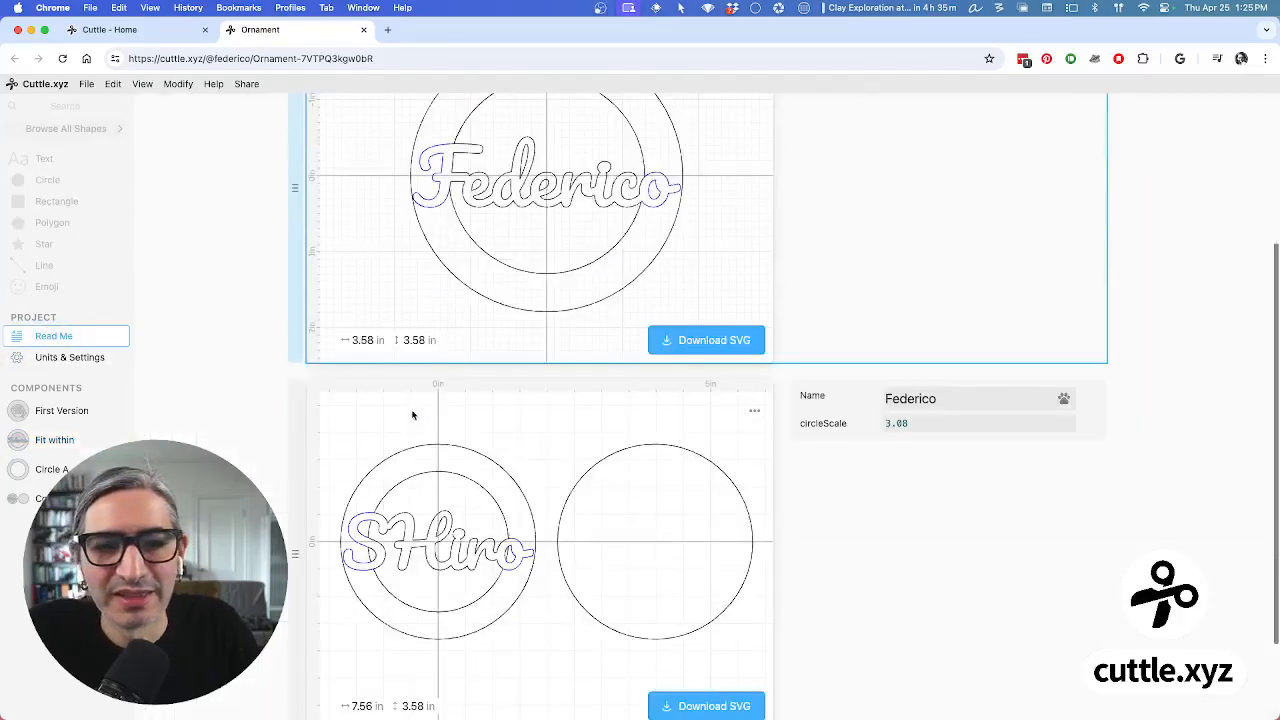
{"action": "scroll", "coordinate": [413, 414], "scroll_direction": "up", "scroll_amount": 3}
{"action": "left_click", "coordinate": [292, 328]}
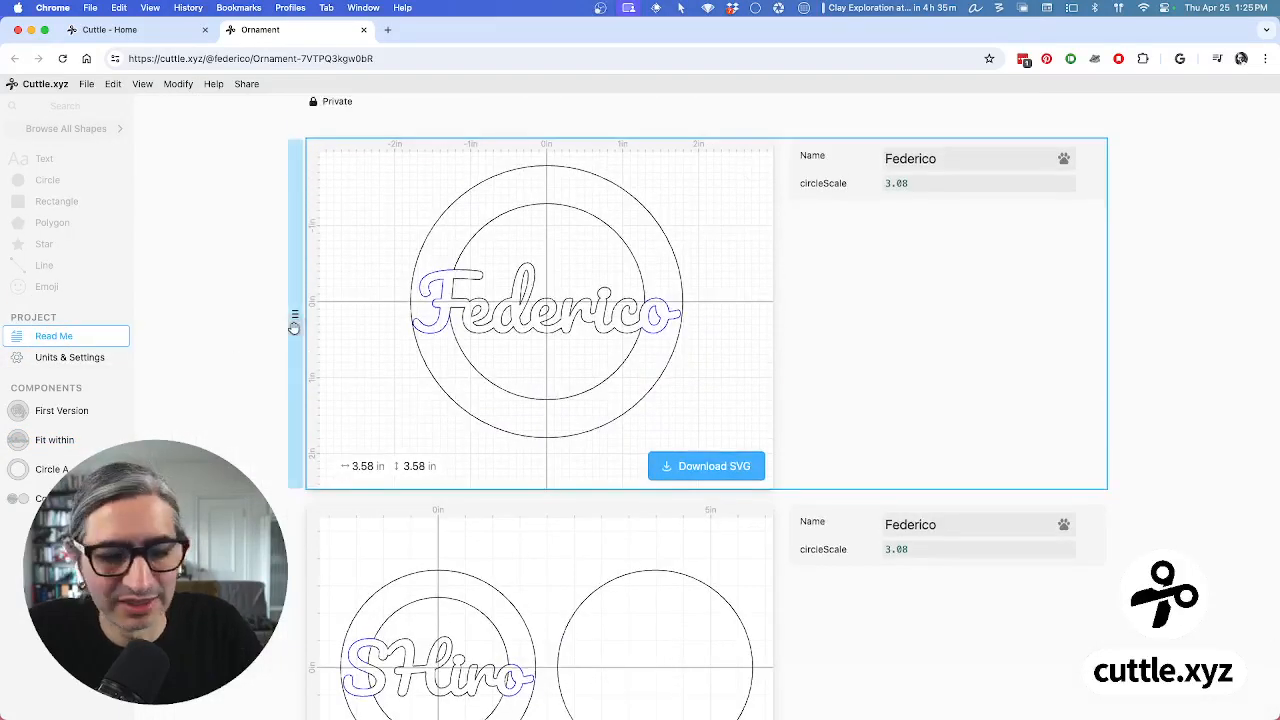
{"action": "key", "text": "BackSpace"}
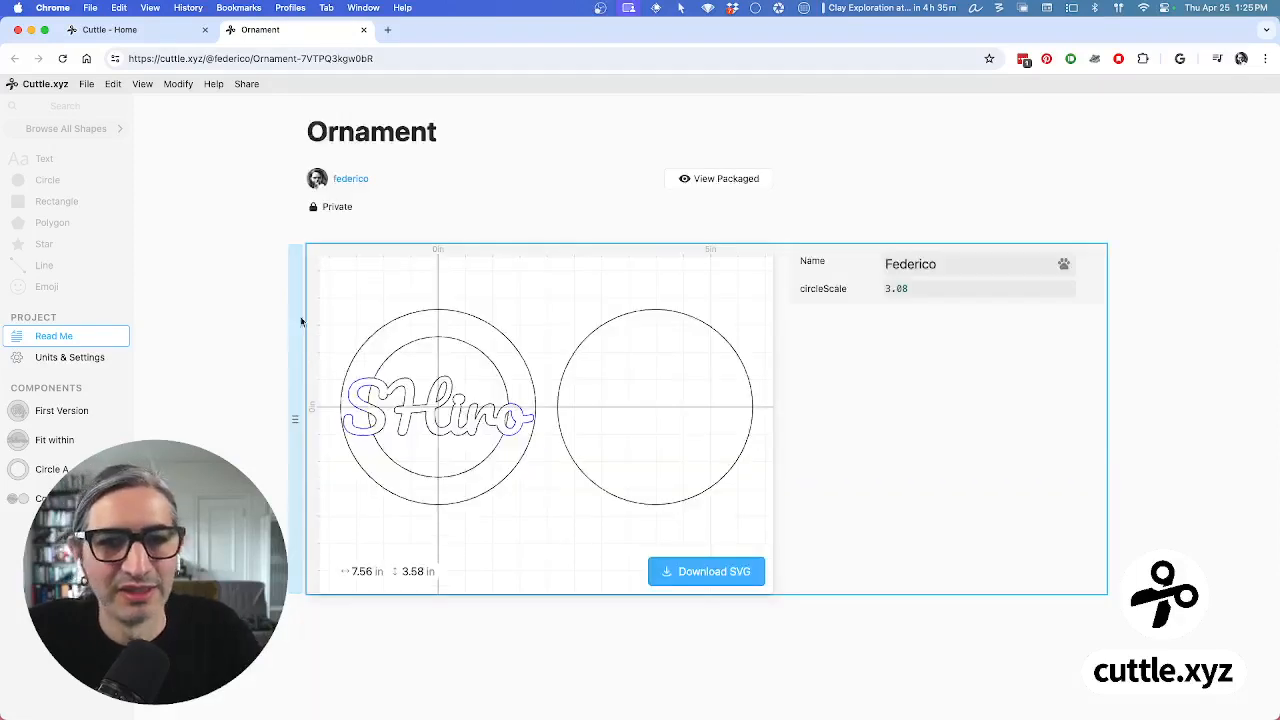
Replace Component B's old name ornament with a fresh Fit within instance at the origin, and test the project Name by appending an s
{"action": "left_click", "coordinate": [945, 268]}
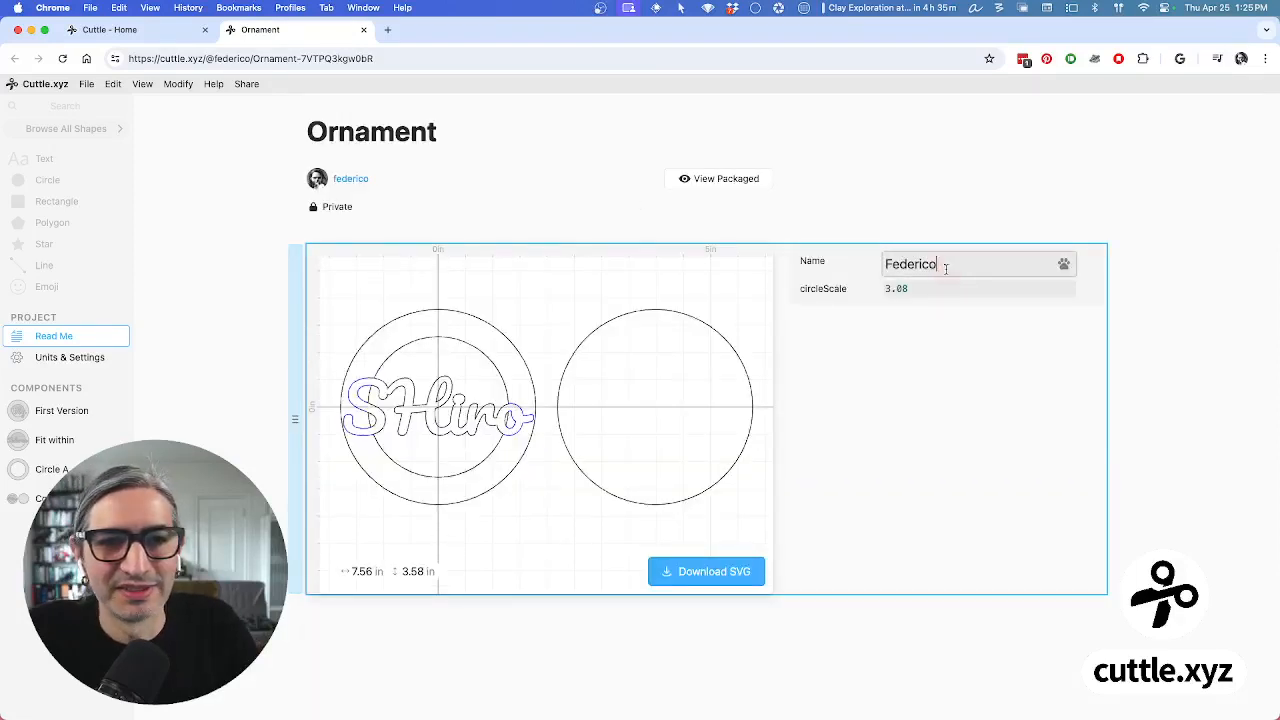
{"action": "left_click", "coordinate": [60, 444]}
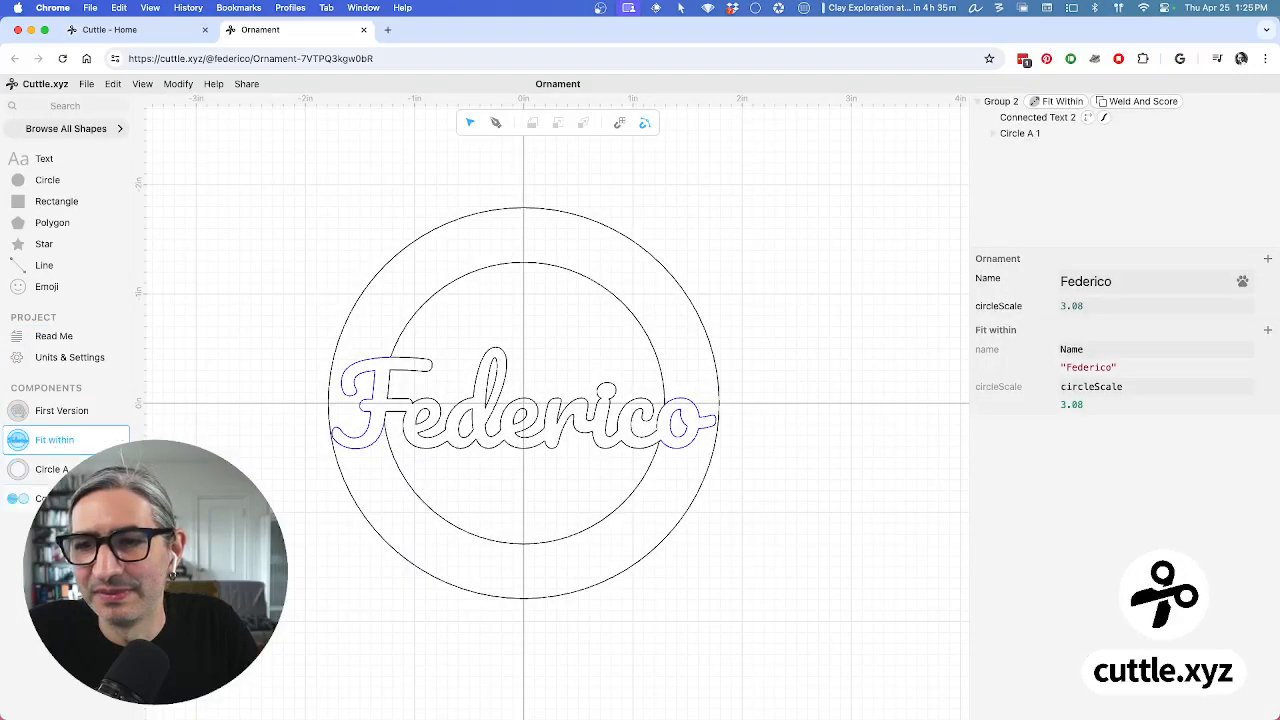
{"action": "left_click", "coordinate": [30, 498]}
{"action": "left_click", "coordinate": [551, 423]}
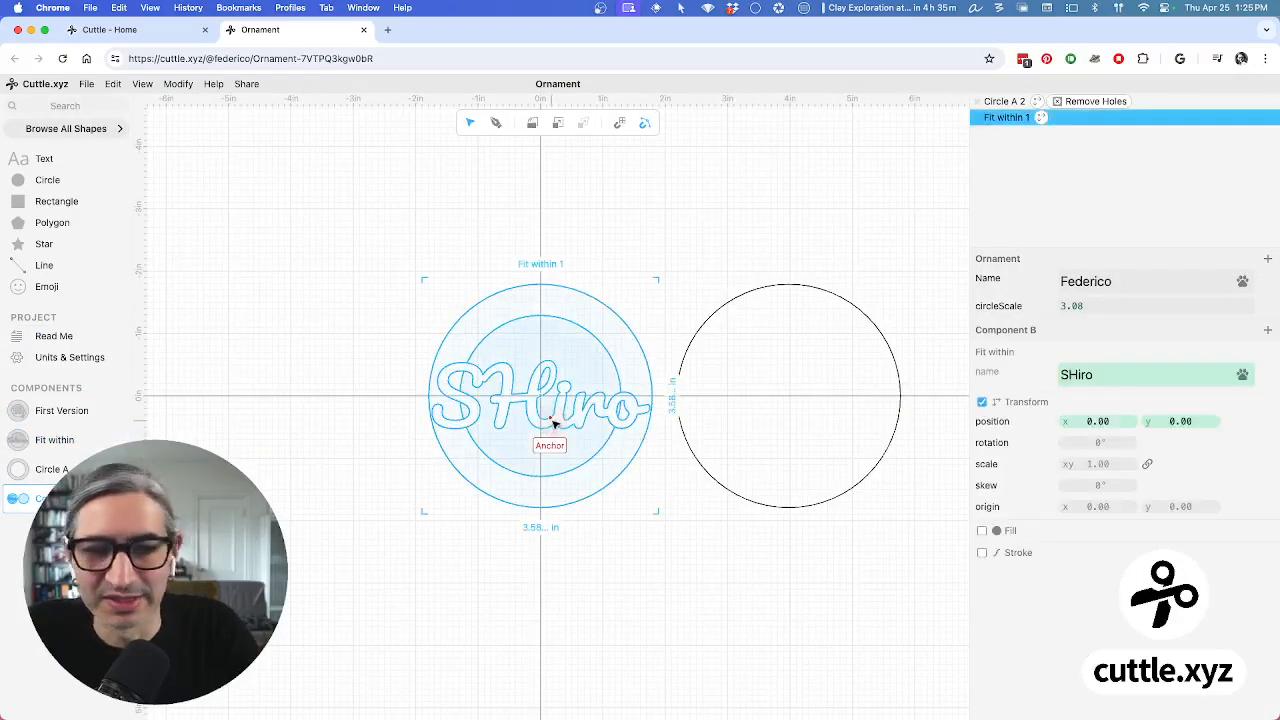
{"action": "key", "text": "BackSpace"}
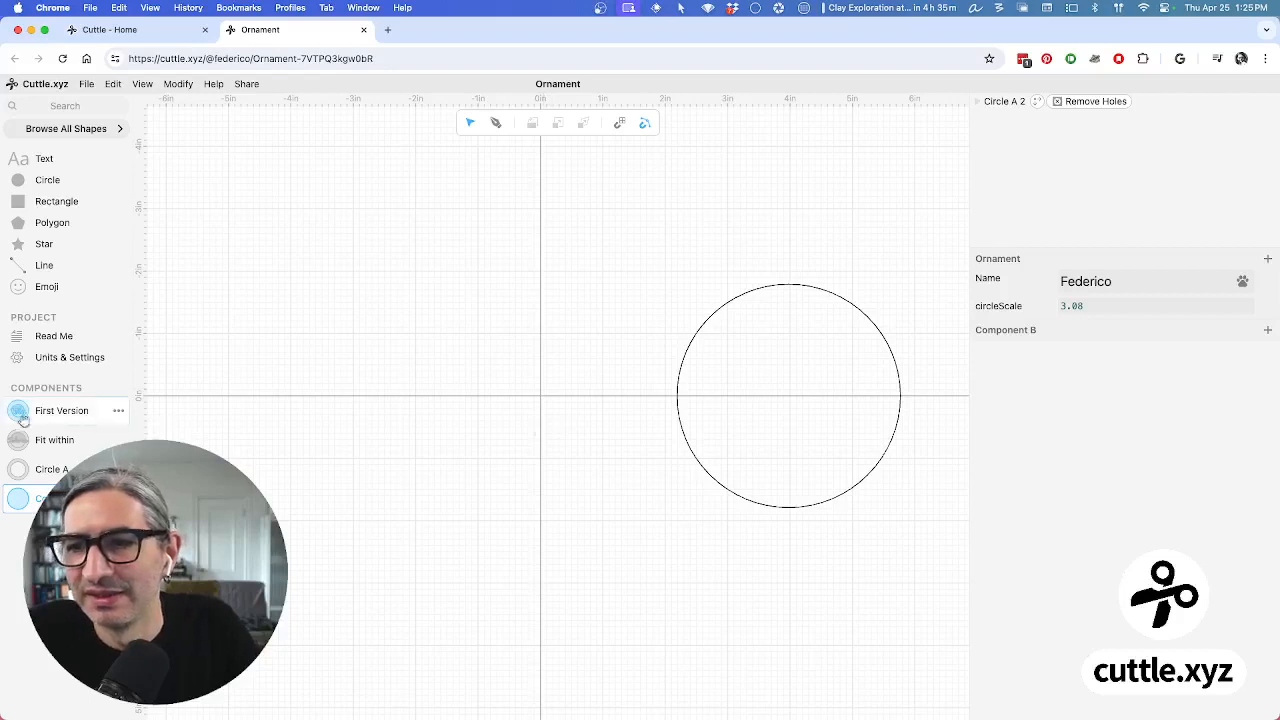
{"action": "left_click_drag", "start_coordinate": [18, 440], "coordinate": [540, 398]}
{"action": "left_click", "coordinate": [1137, 282]}
{"action": "type", "text": "s"}
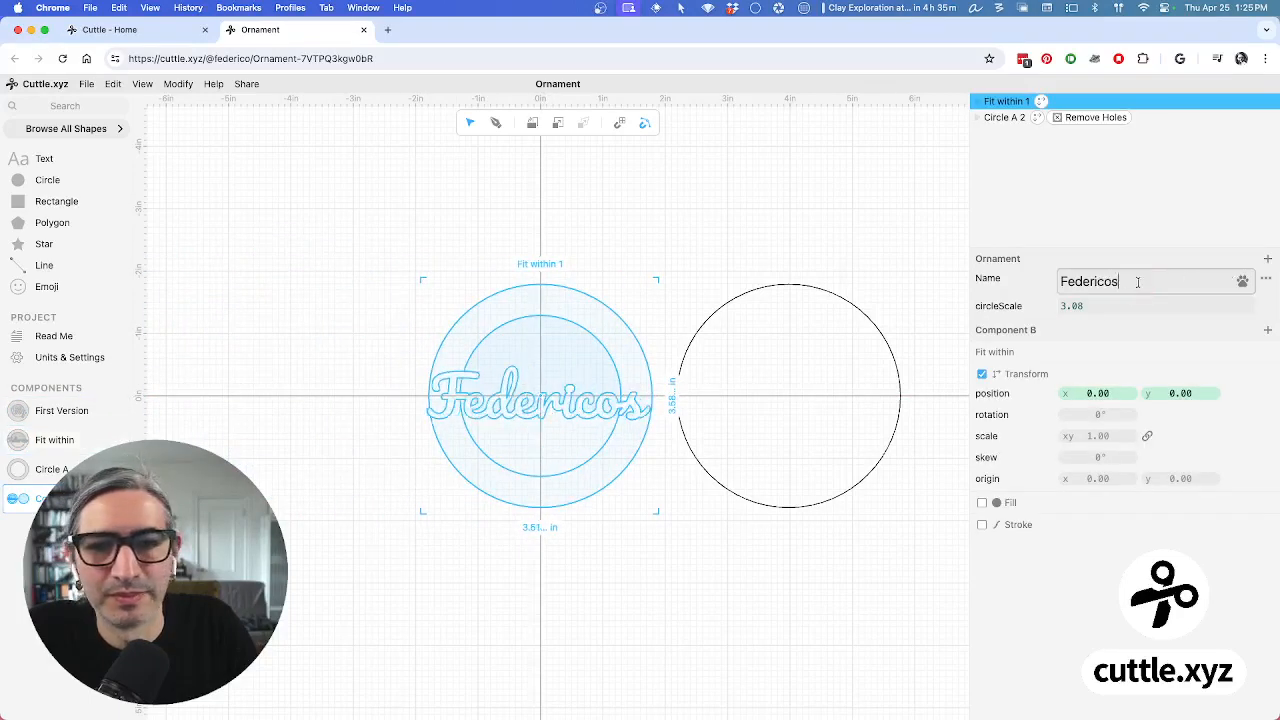
{"action": "left_click", "coordinate": [729, 246]}
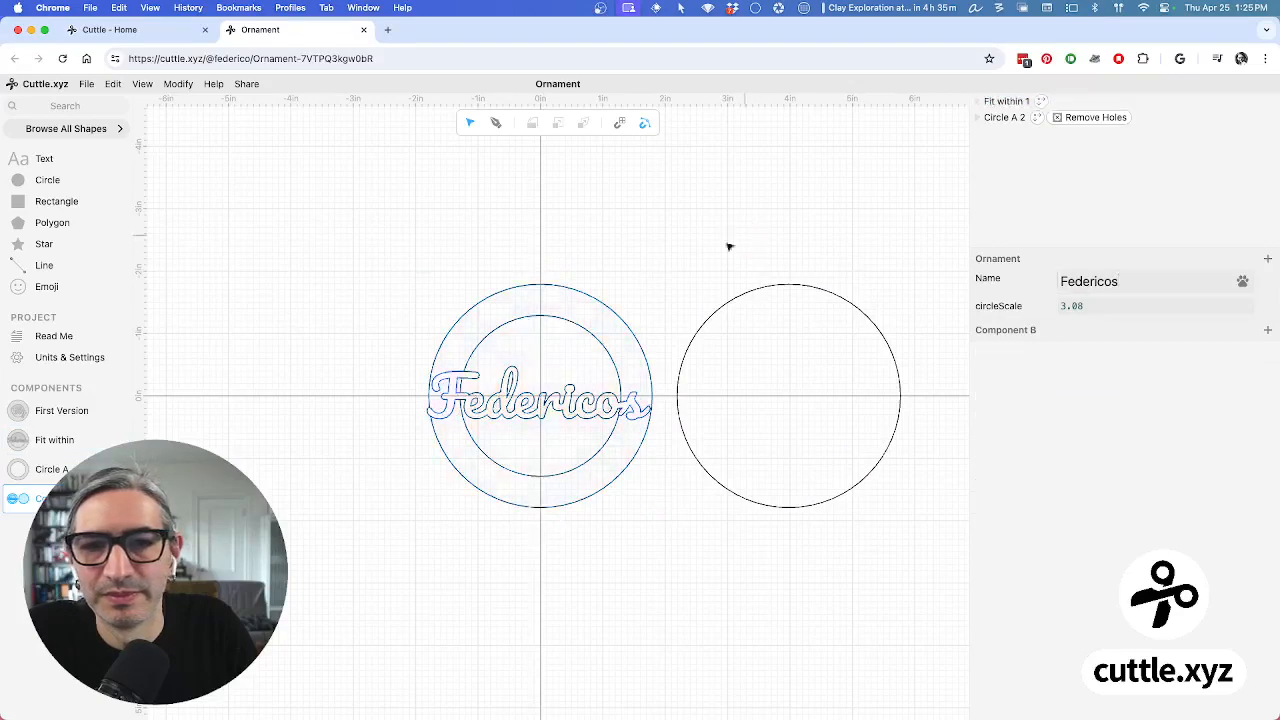
On the Read Me page, replace the Name with a different sample first name and set circleScale to 3.24
{"action": "left_click", "coordinate": [65, 332]}
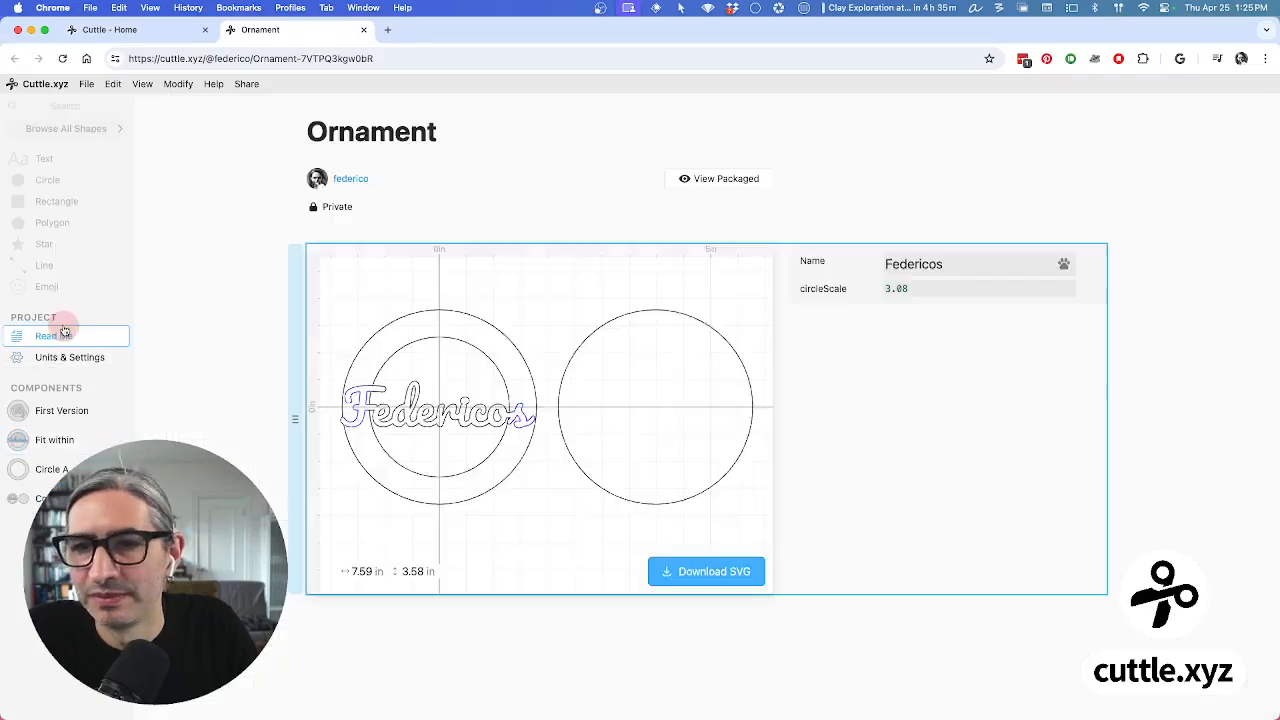
{"action": "left_click", "coordinate": [962, 260]}
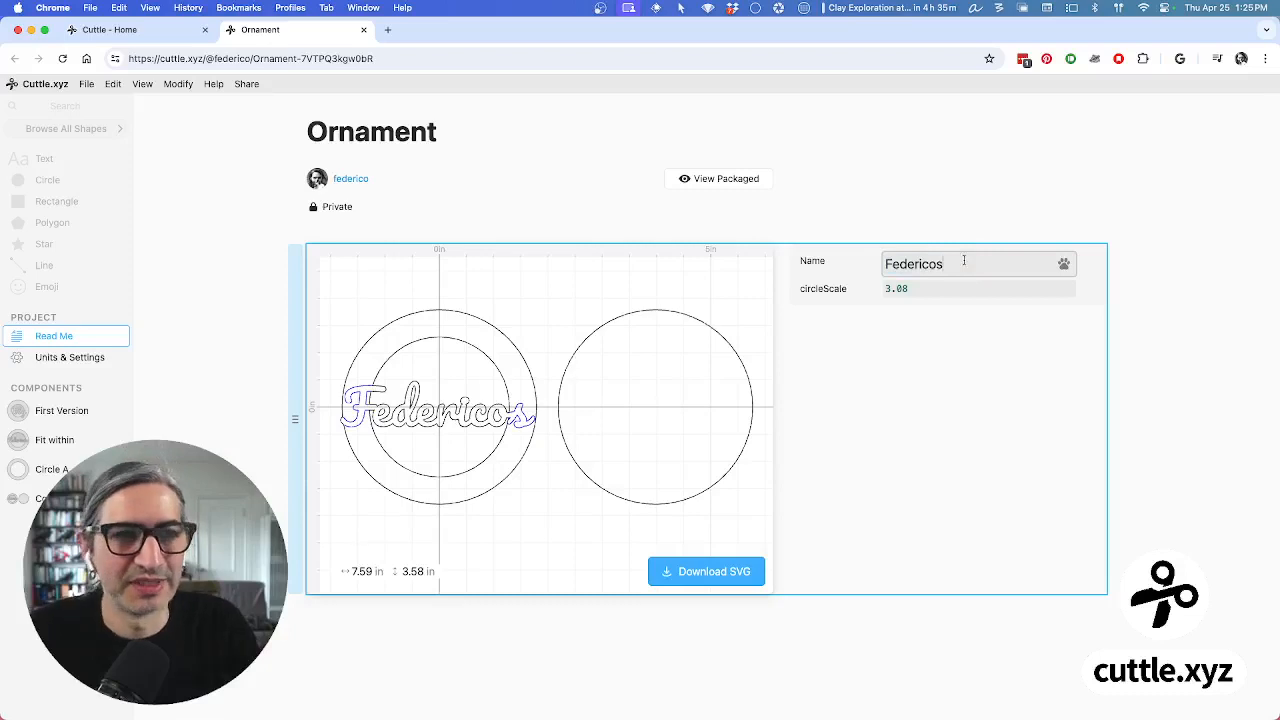
{"action": "key", "text": "BackSpace"}
{"action": "key", "text": "BackSpace"}
{"action": "key", "text": "BackSpace"}
{"action": "key", "text": "BackSpace"}
{"action": "key", "text": "BackSpace"}
{"action": "key", "text": "BackSpace"}
{"action": "key", "text": "BackSpace"}
{"action": "key", "text": "BackSpace"}
{"action": "key", "text": "BackSpace"}
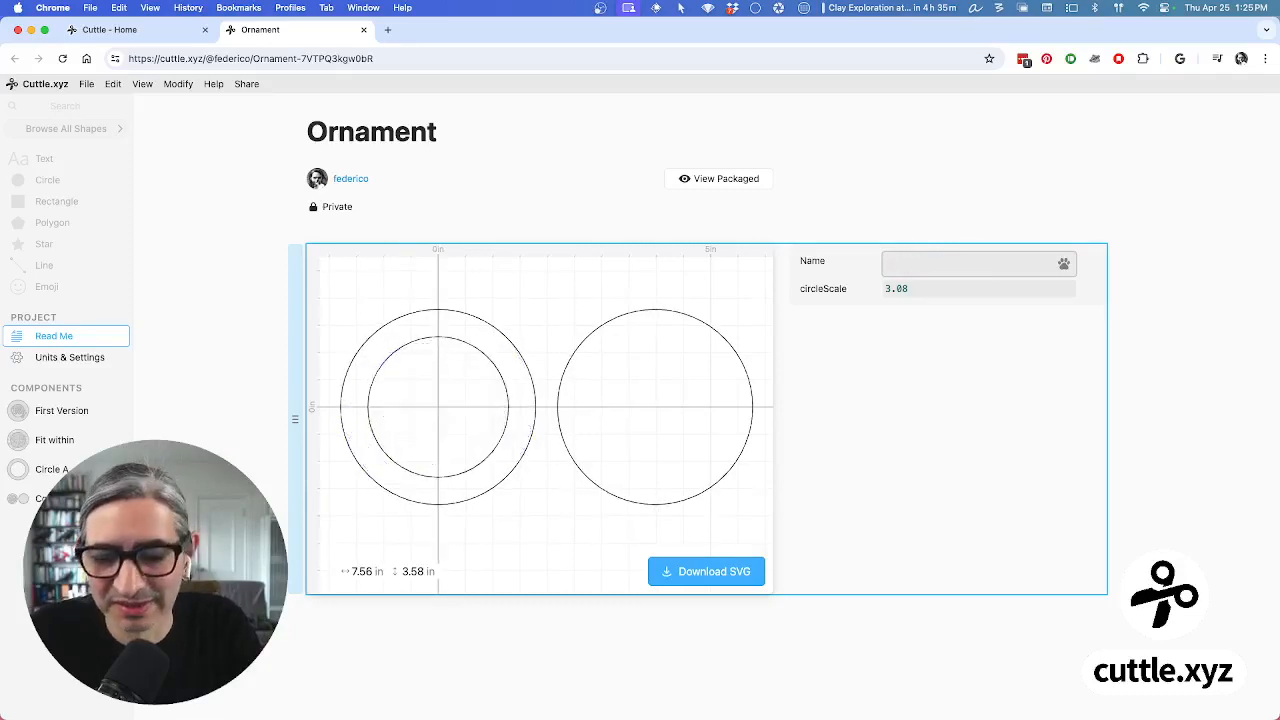
{"action": "type", "text": "Federy"}
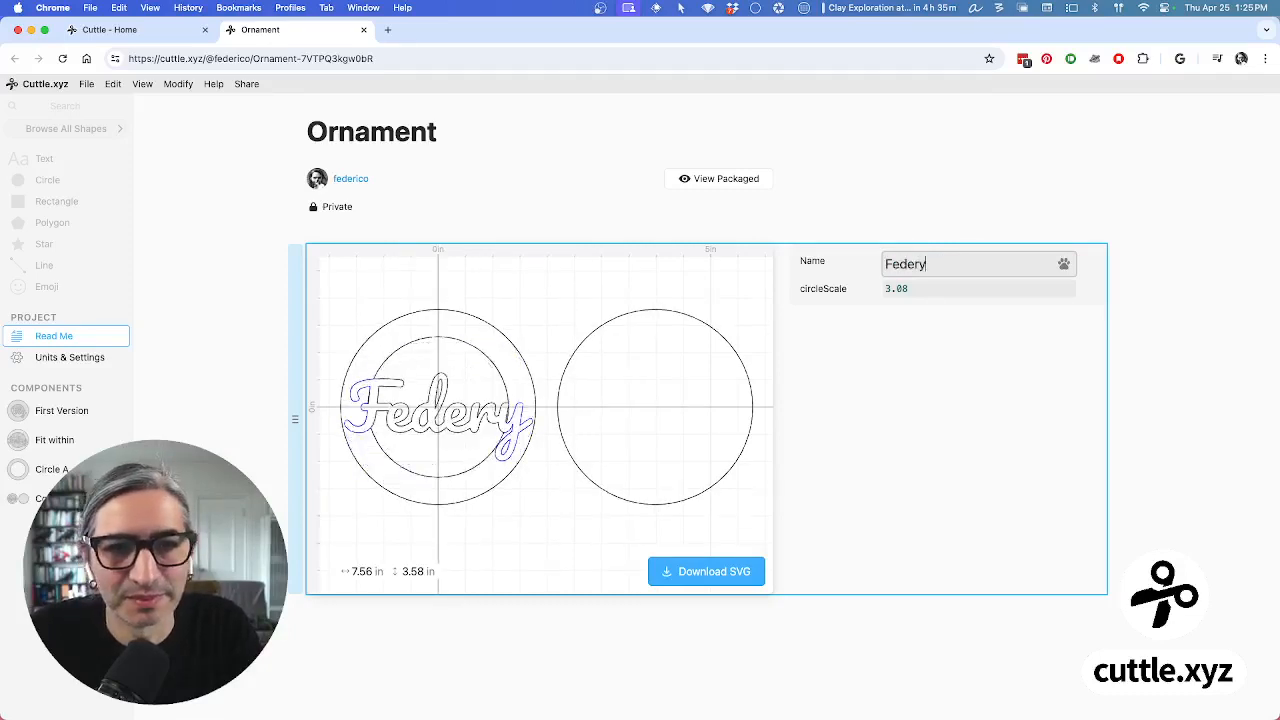
{"action": "key", "text": "BackSpace"}
{"action": "type", "text": "ico"}
{"action": "key", "text": "BackSpace"}
{"action": "key", "text": "BackSpace"}
{"action": "key", "text": "BackSpace"}
{"action": "key", "text": "BackSpace"}
{"action": "key", "text": "BackSpace"}
{"action": "key", "text": "BackSpace"}
{"action": "key", "text": "BackSpace"}
{"action": "key", "text": "BackSpace"}
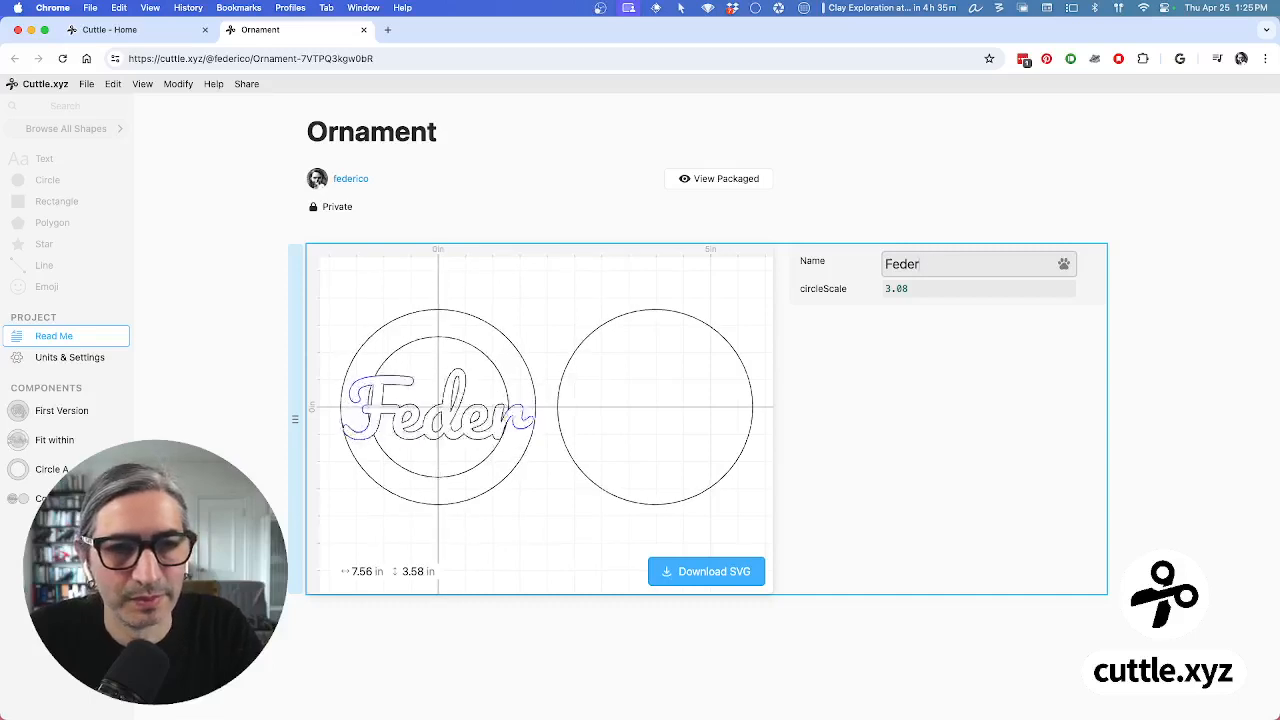
{"action": "type", "text": "Andrea"}
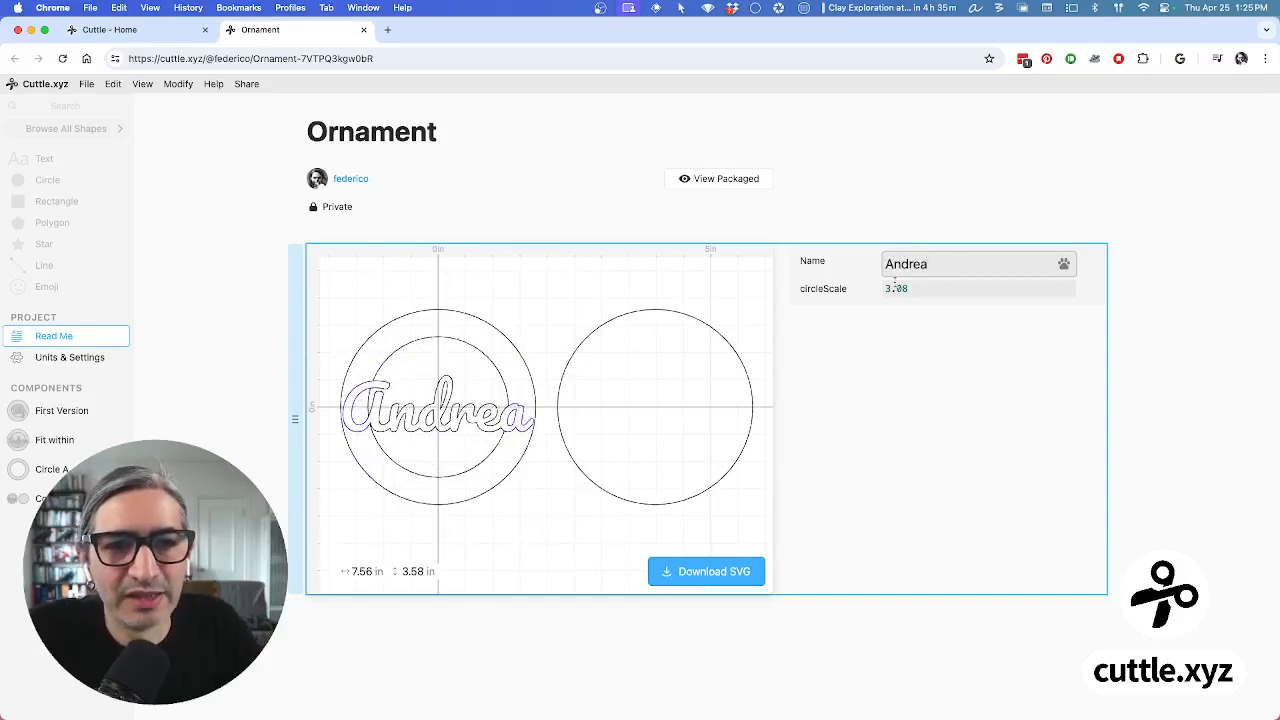
{"action": "left_click_drag", "start_coordinate": [895, 288], "coordinate": [928, 312]}
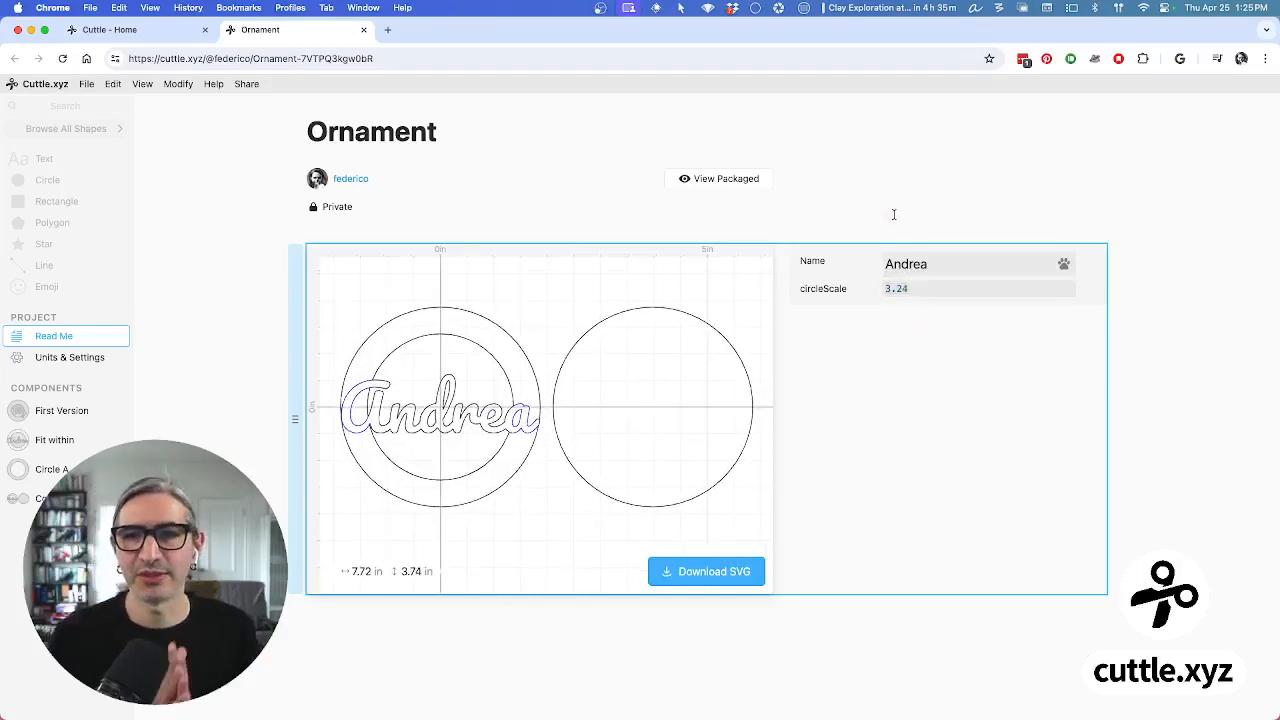
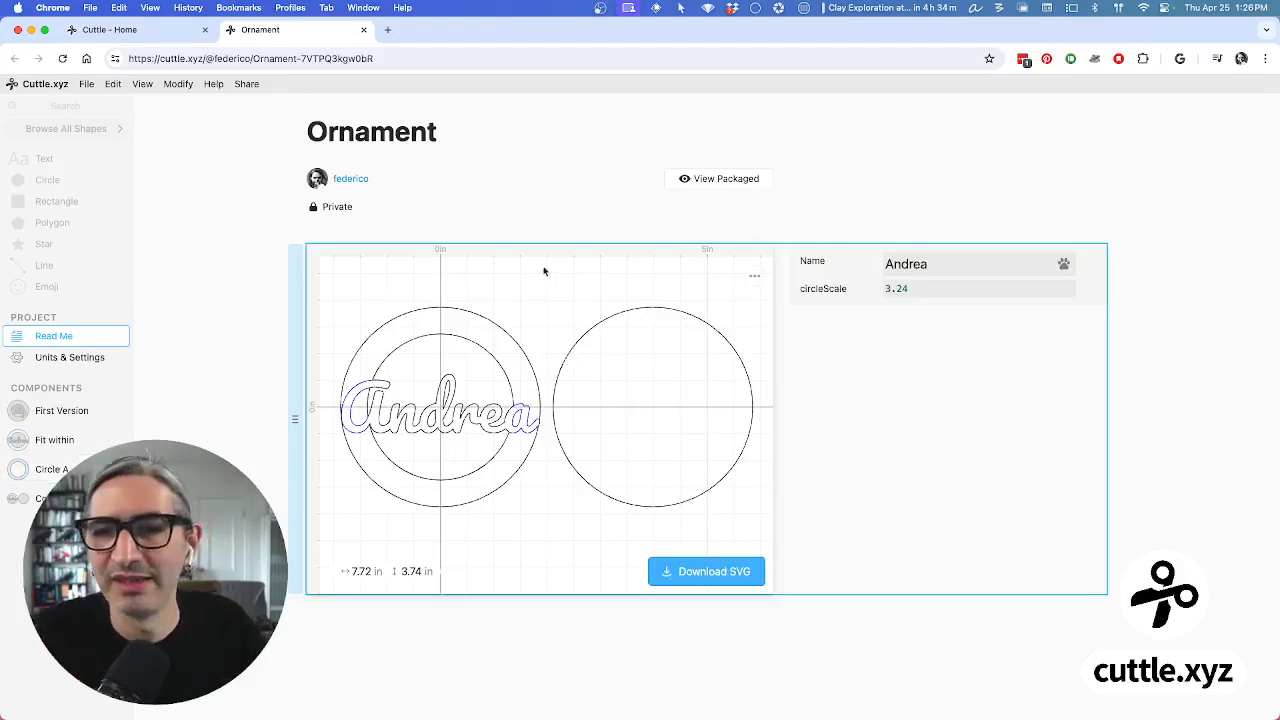
Delete the First Version component from the project
{"action": "left_click", "coordinate": [62, 410]}
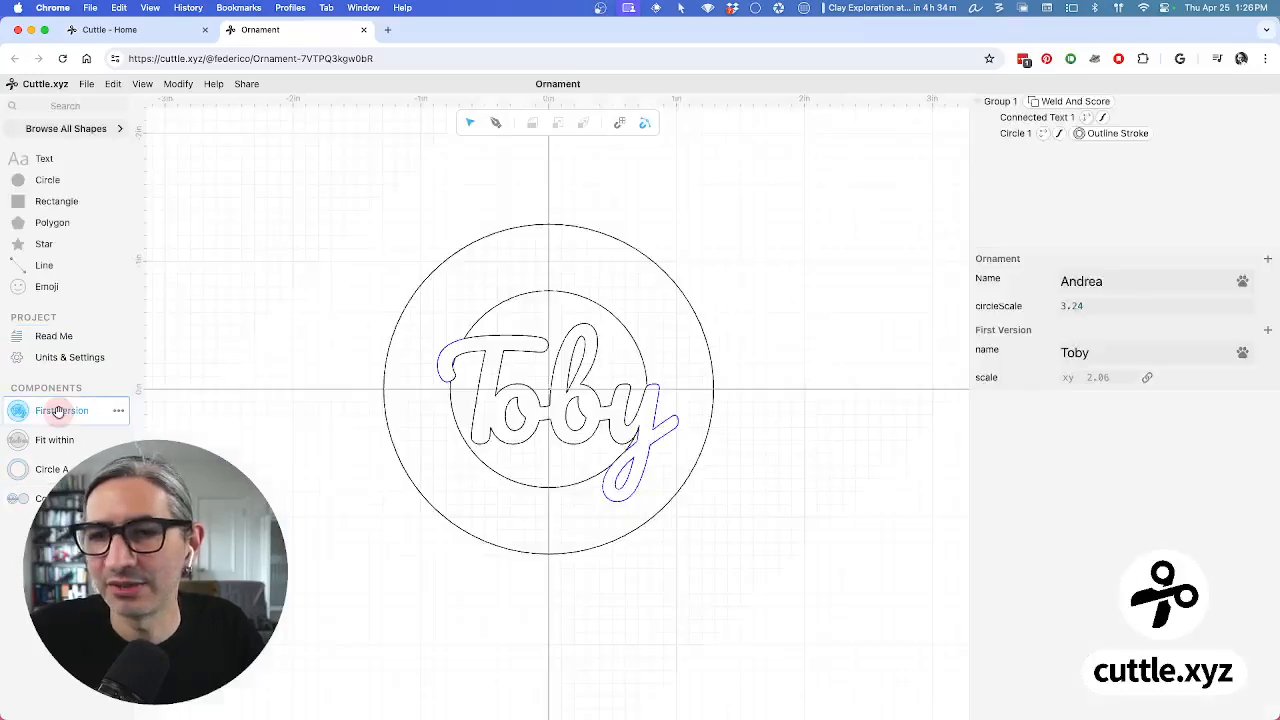
{"action": "left_click", "coordinate": [119, 412]}
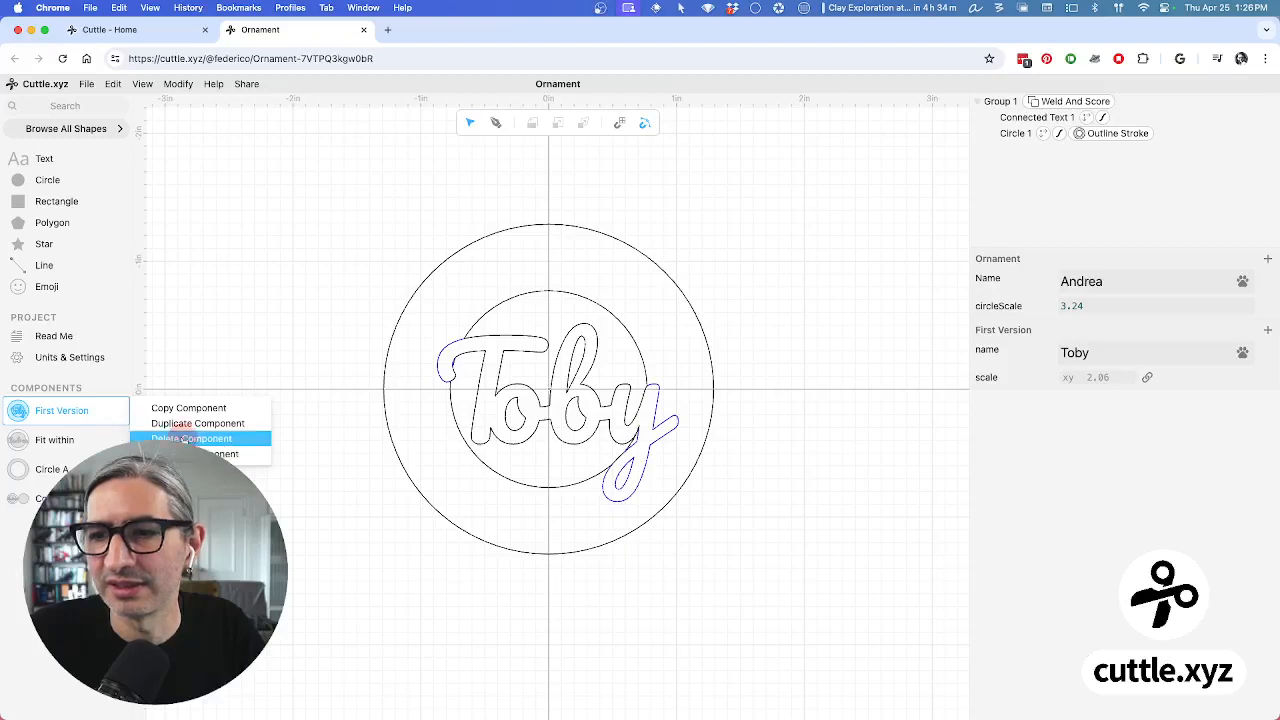
{"action": "left_click", "coordinate": [184, 439]}
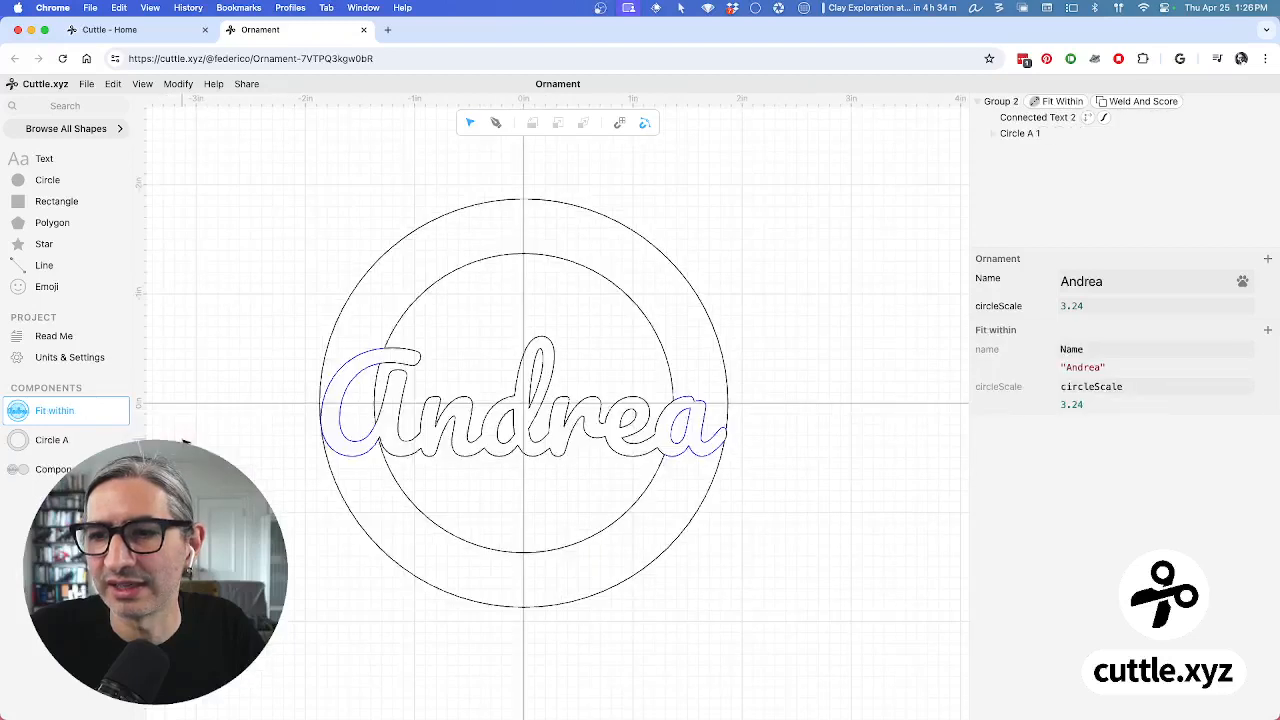
Rename the Circle A component as Outside Circle and Component B as Cut Component
{"action": "left_click", "coordinate": [57, 439]}
{"action": "double_click", "coordinate": [64, 439]}
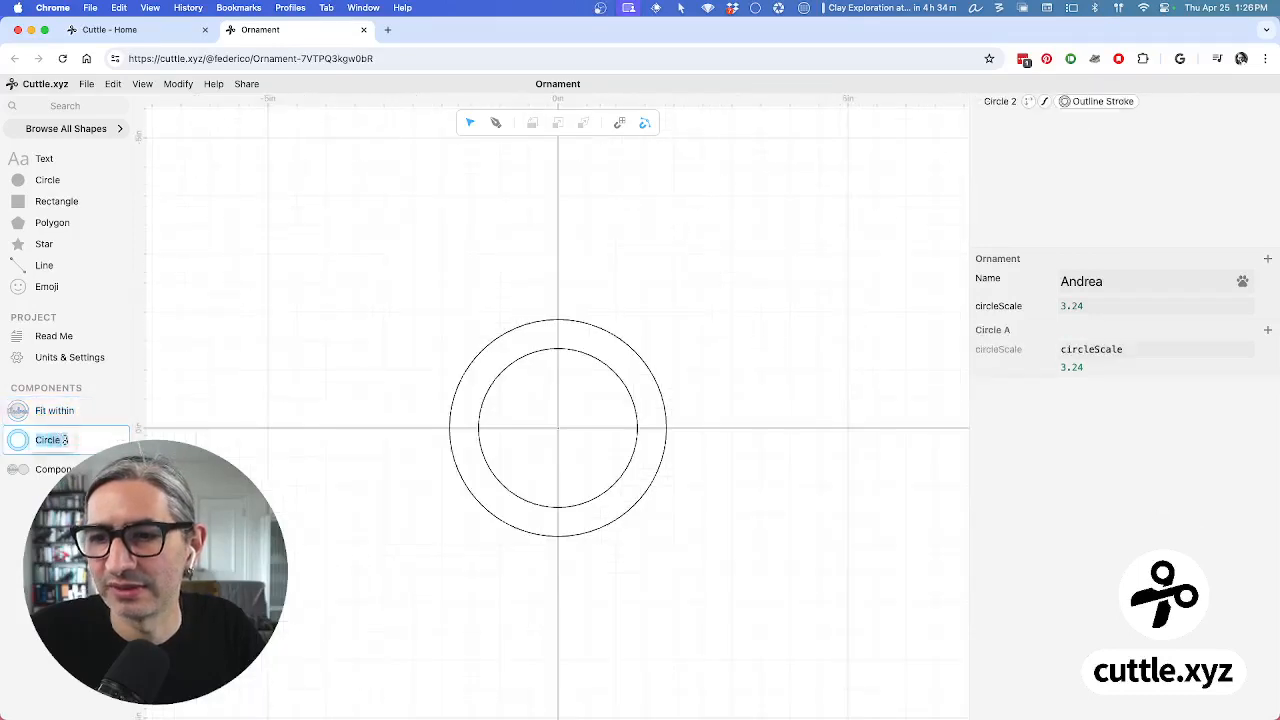
{"action": "type", "text": "Outside"}
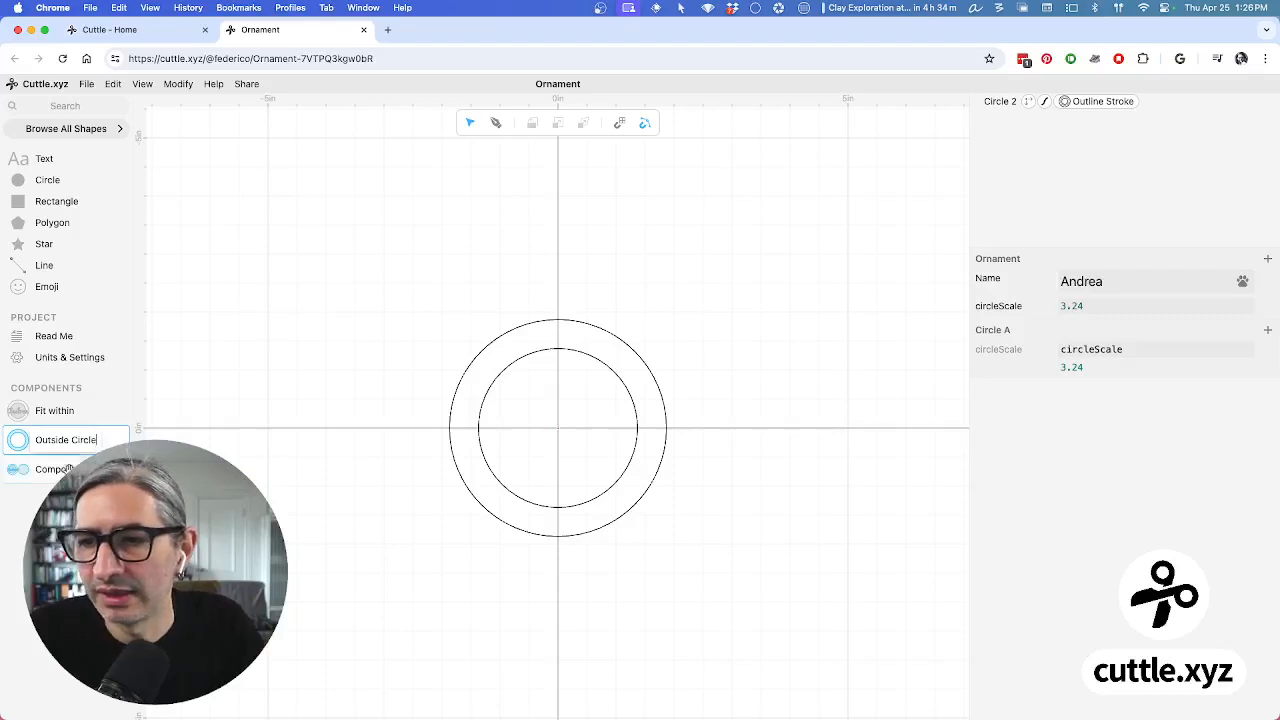
{"action": "left_click", "coordinate": [68, 469]}
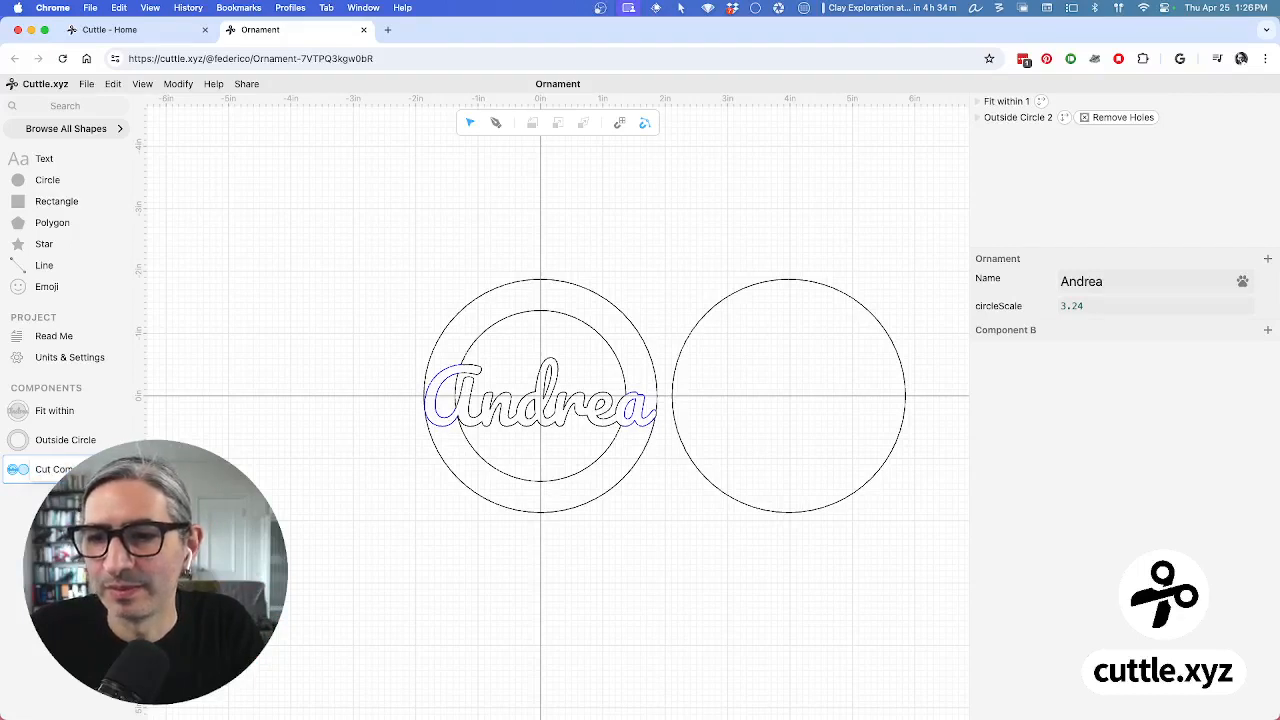
{"action": "left_click", "coordinate": [314, 452]}
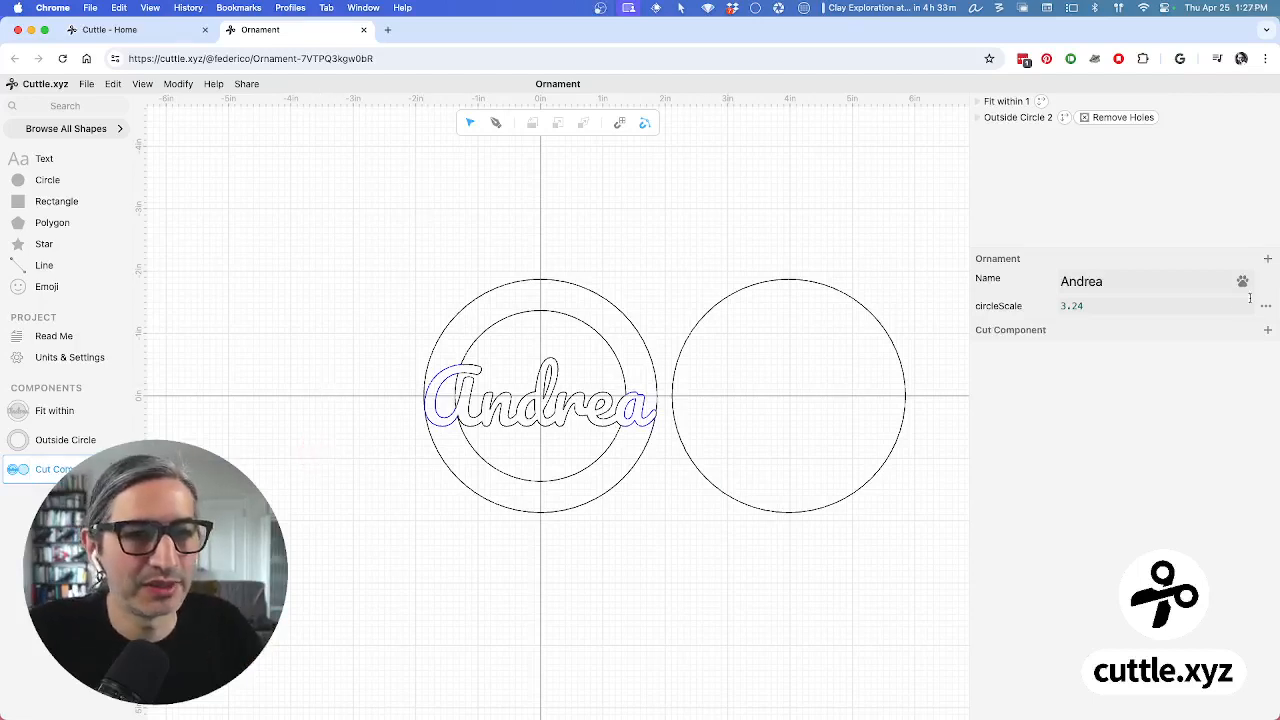
Add the inch unit to the circleScale value and set the parameter's type to Number
{"action": "left_click", "coordinate": [1149, 307]}
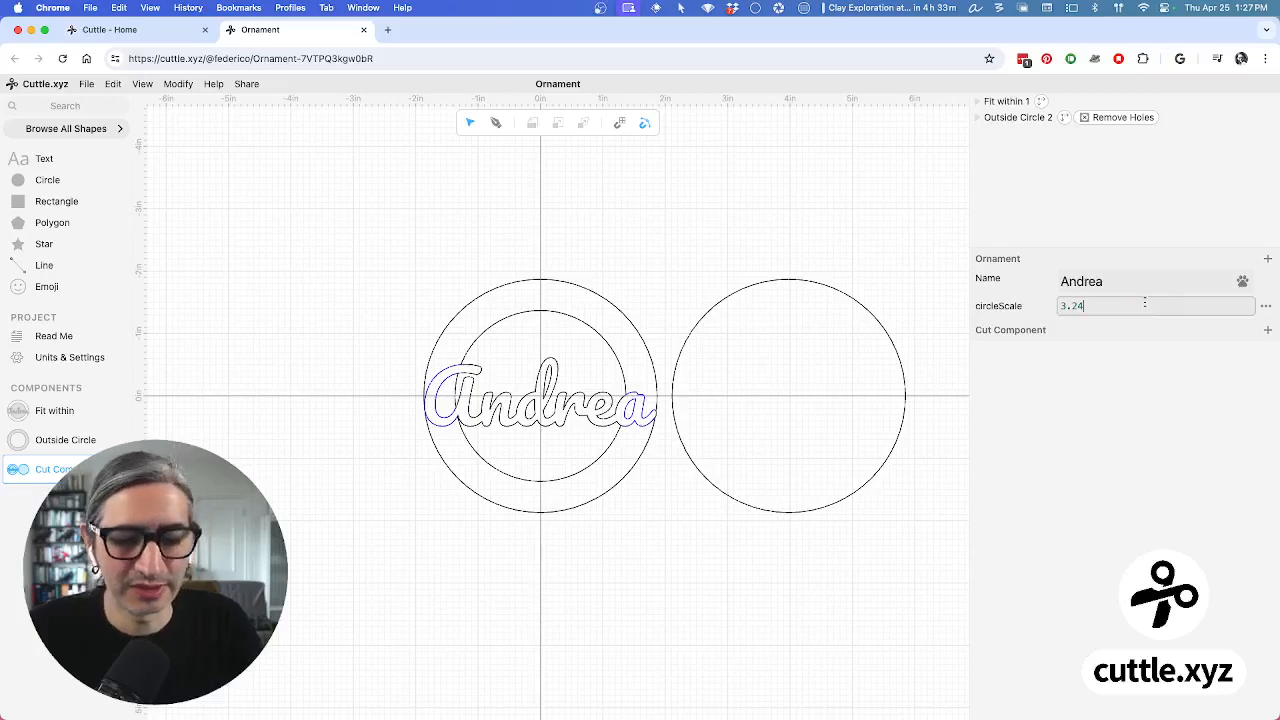
{"action": "type", "text": "in"}
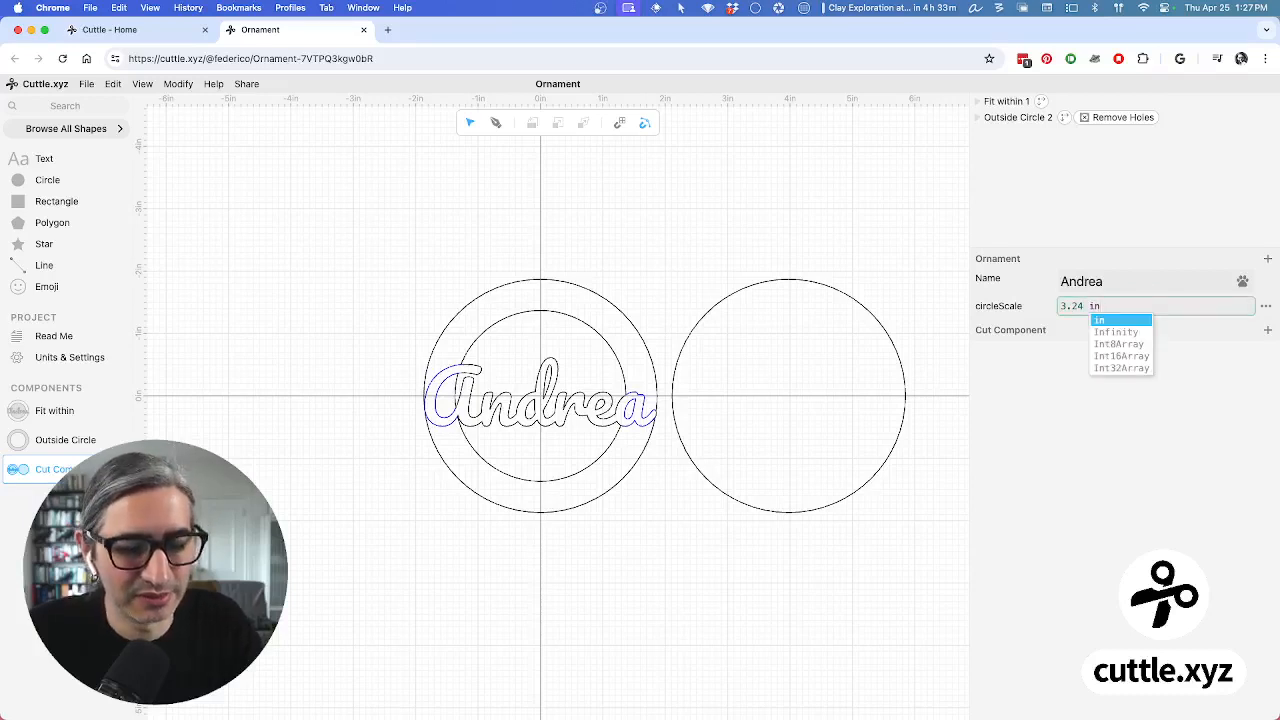
{"action": "key", "text": "Escape"}
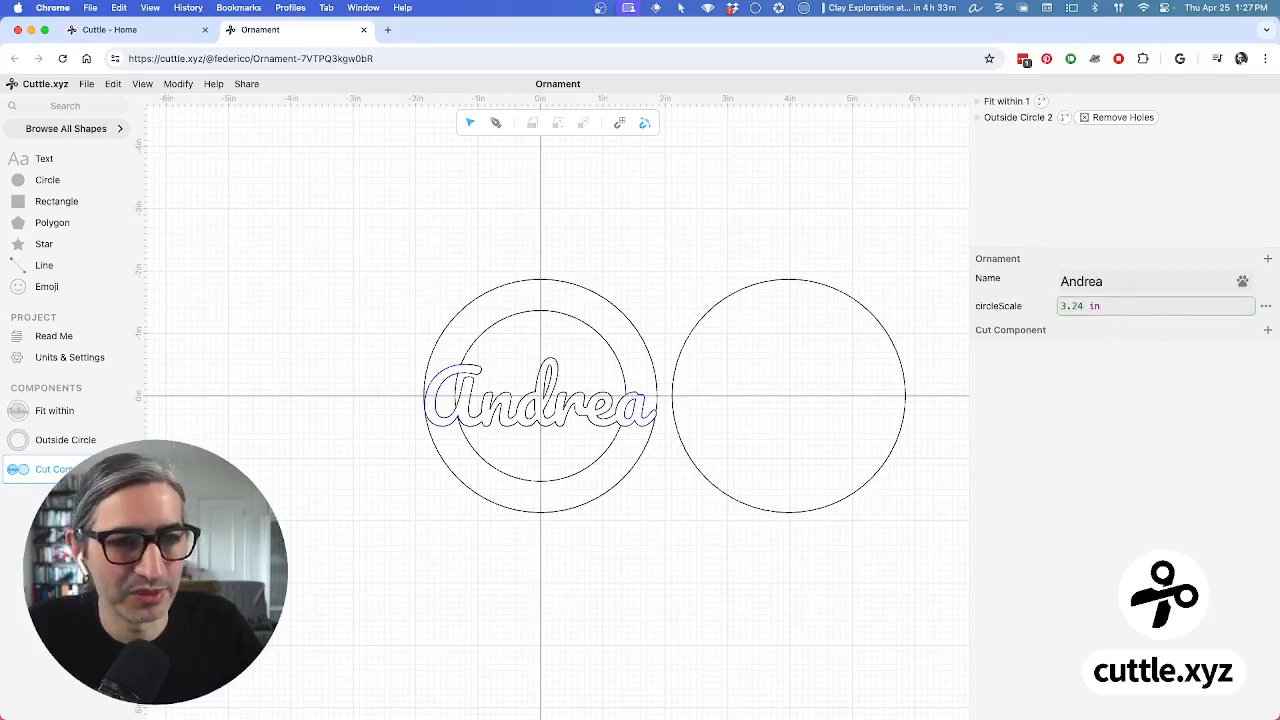
{"action": "left_click", "coordinate": [1108, 380]}
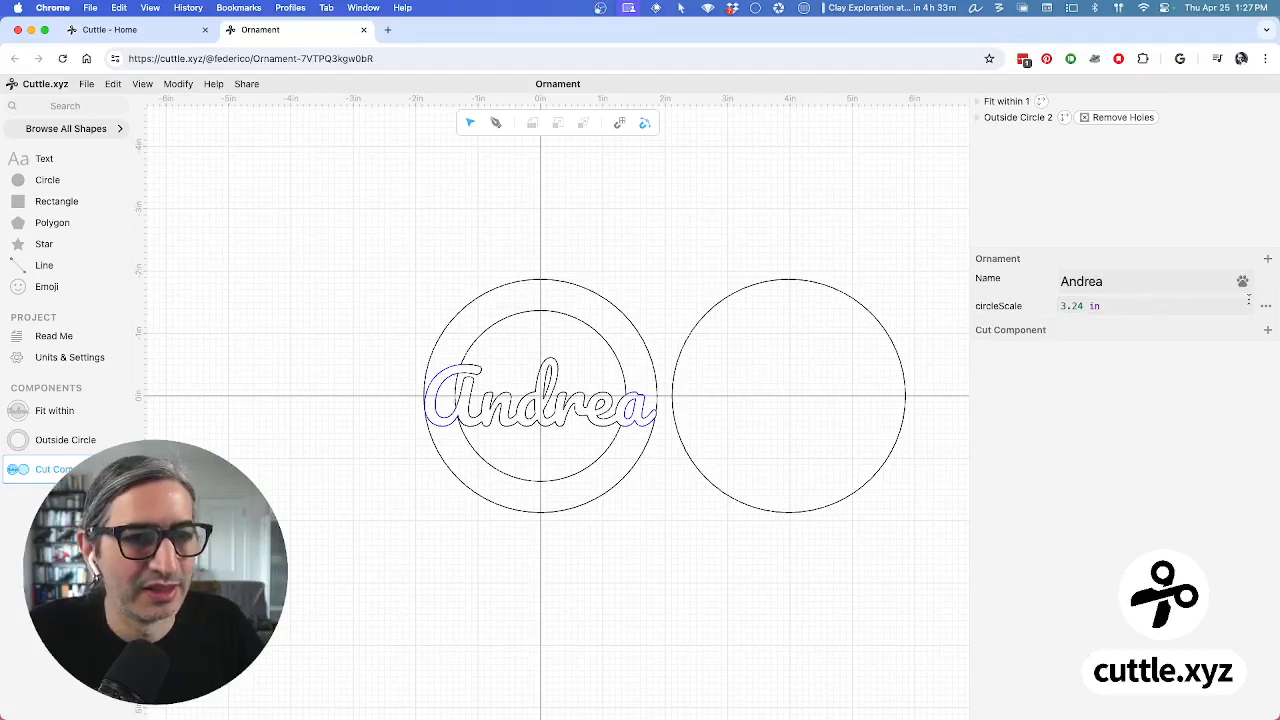
{"action": "left_click", "coordinate": [1265, 308]}
{"action": "mouse_move", "coordinate": [1230, 238]}
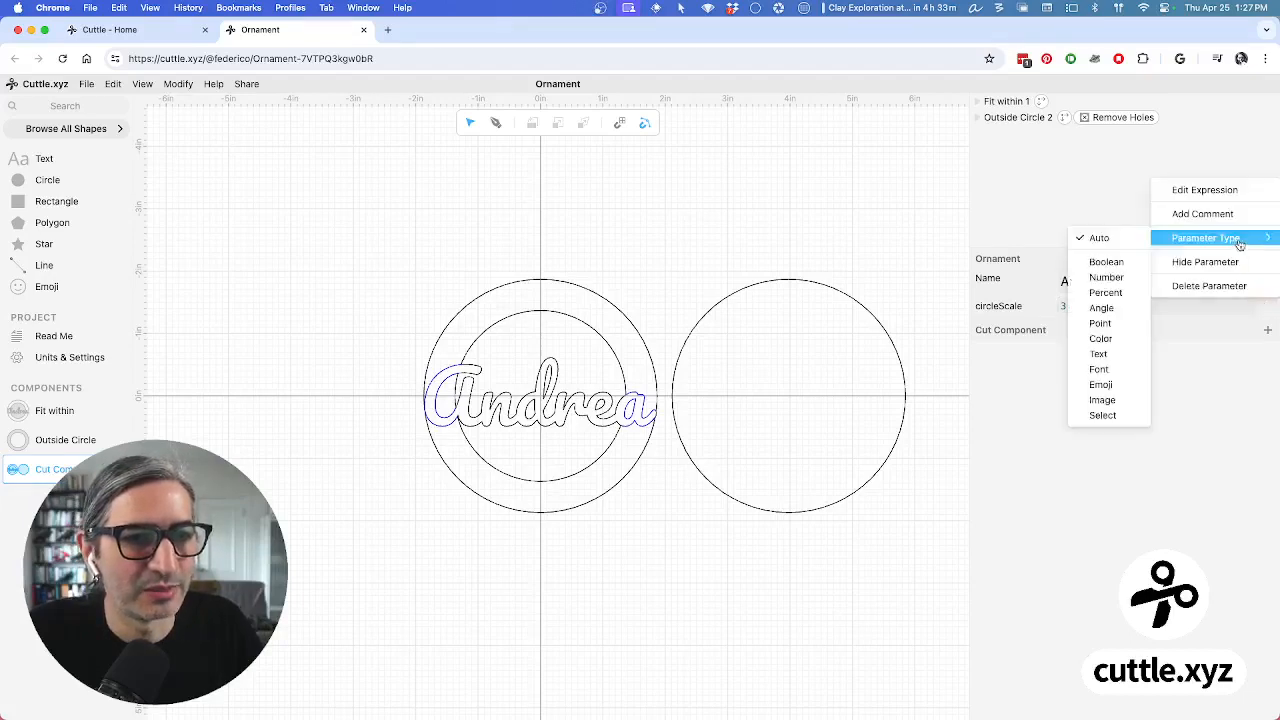
{"action": "left_click", "coordinate": [1099, 278]}
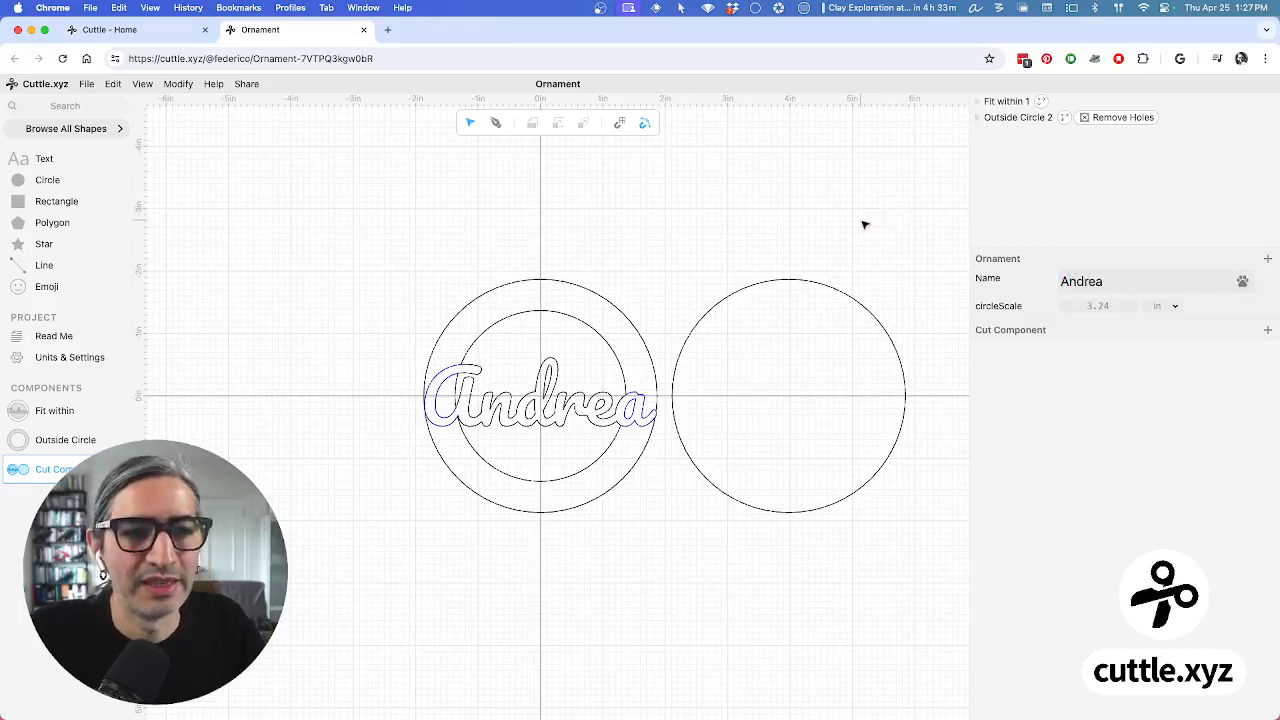
Give the solid backing circle in Cut Component a red hairline stroke
{"action": "left_click", "coordinate": [799, 286]}
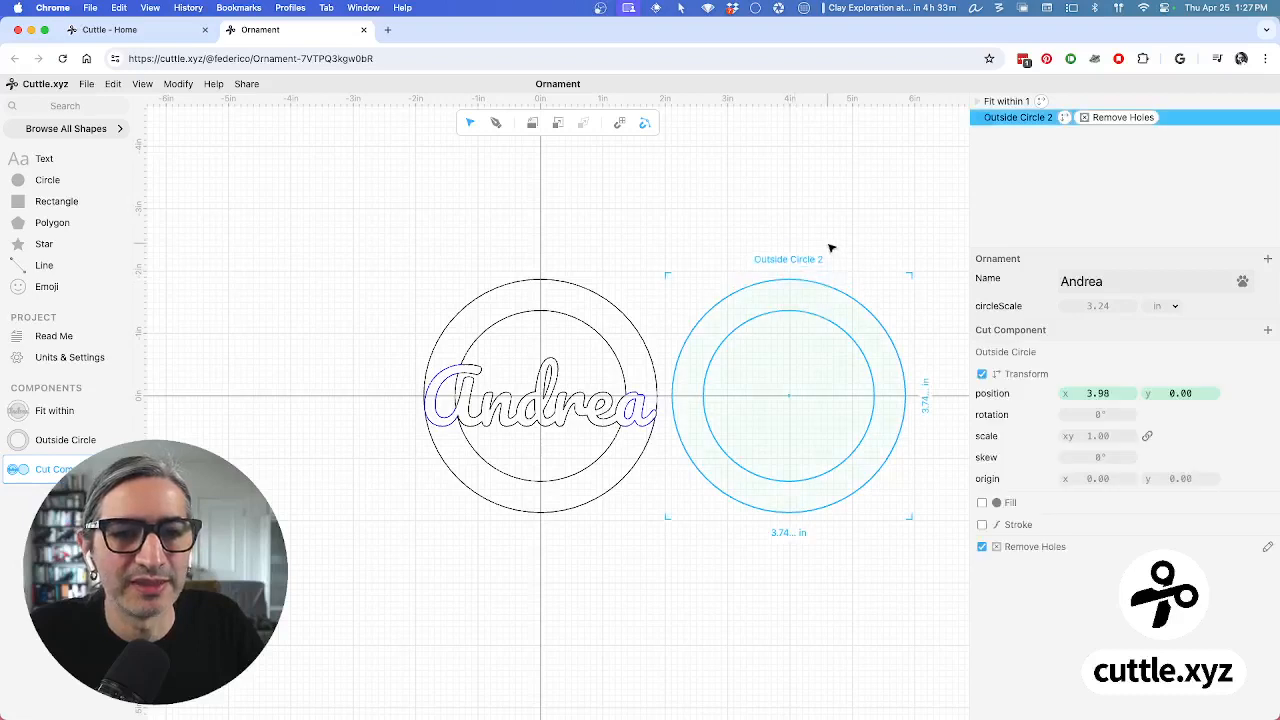
{"action": "left_click", "coordinate": [983, 525]}
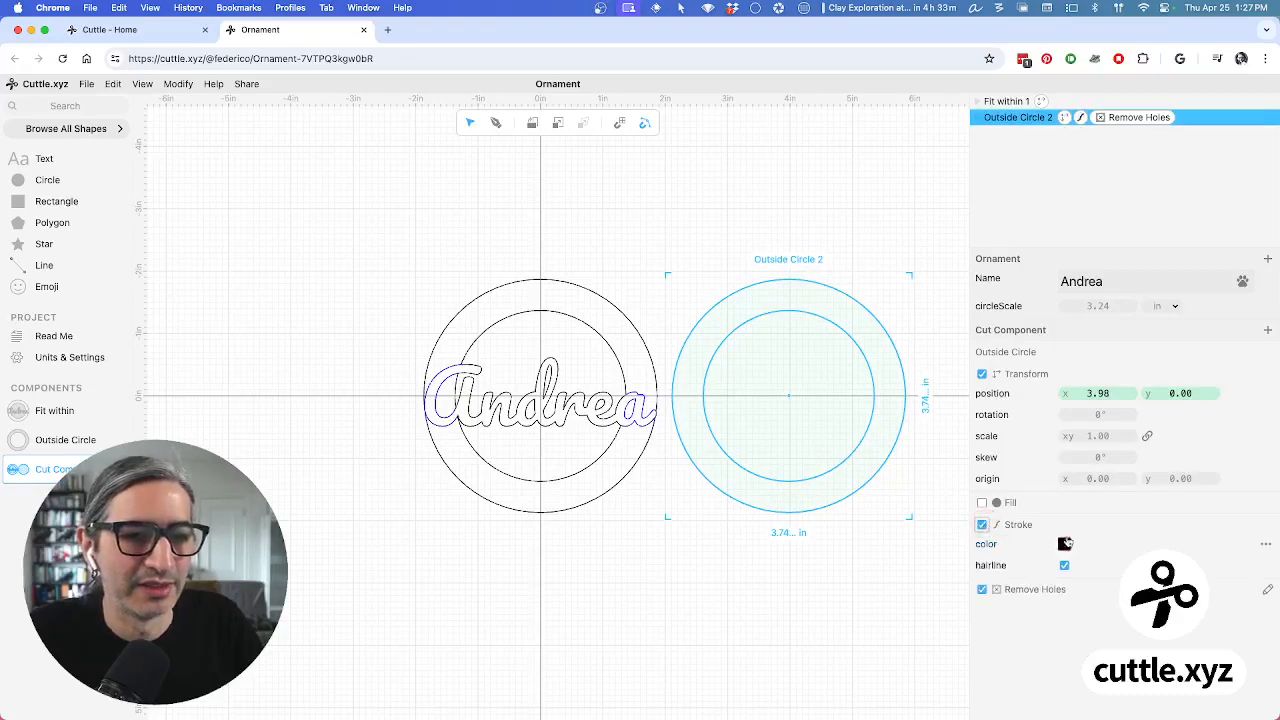
{"action": "left_click", "coordinate": [1064, 544]}
{"action": "left_click", "coordinate": [1166, 522]}
{"action": "left_click", "coordinate": [808, 551]}
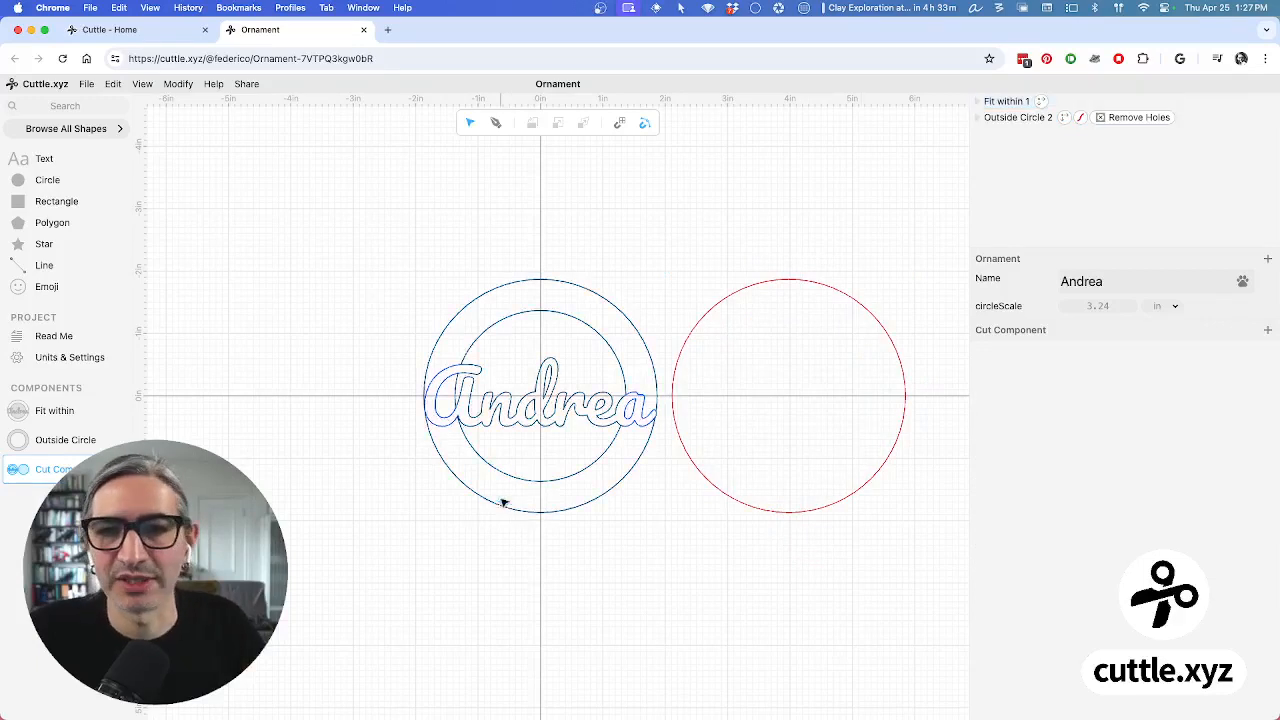
{"action": "left_click", "coordinate": [763, 569]}
In the Fit within component, add a red hairline stroke to the group holding the name and rings
{"action": "scroll", "coordinate": [638, 441], "scroll_direction": "up", "scroll_amount": 2}
{"action": "scroll", "coordinate": [638, 441], "scroll_direction": "up", "scroll_amount": 1}
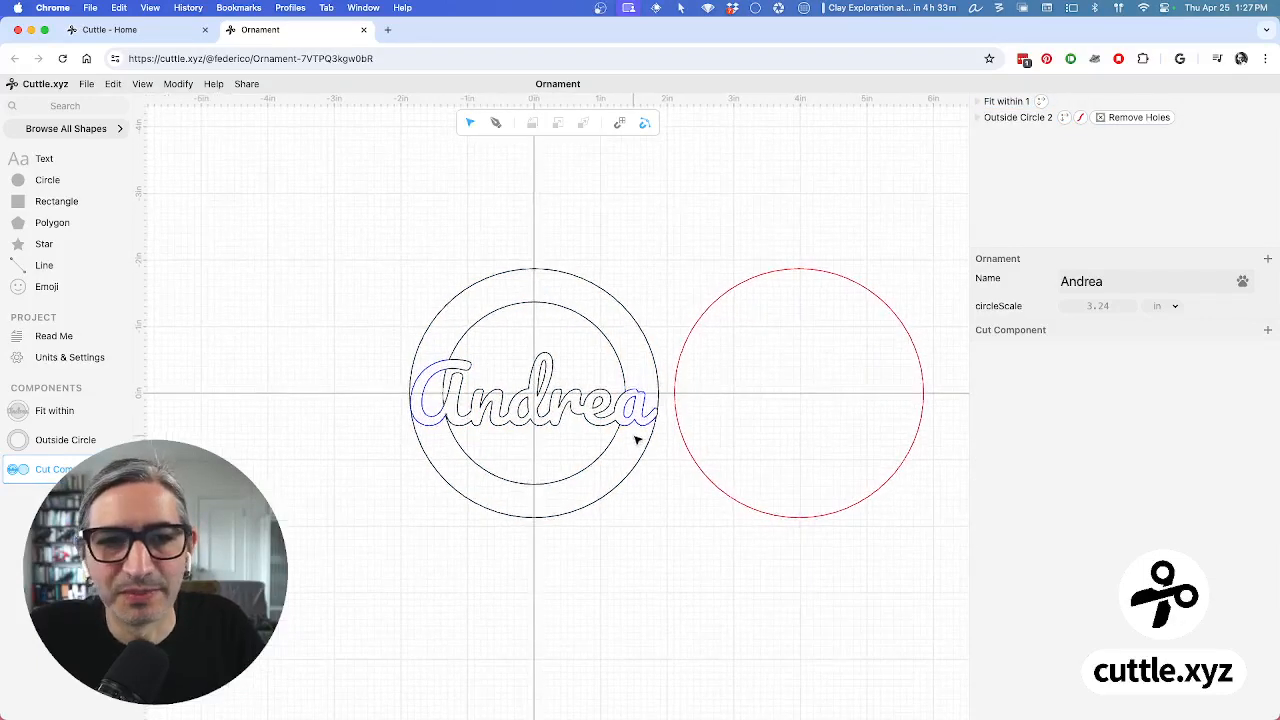
{"action": "left_click", "coordinate": [501, 278]}
{"action": "left_click", "coordinate": [172, 278]}
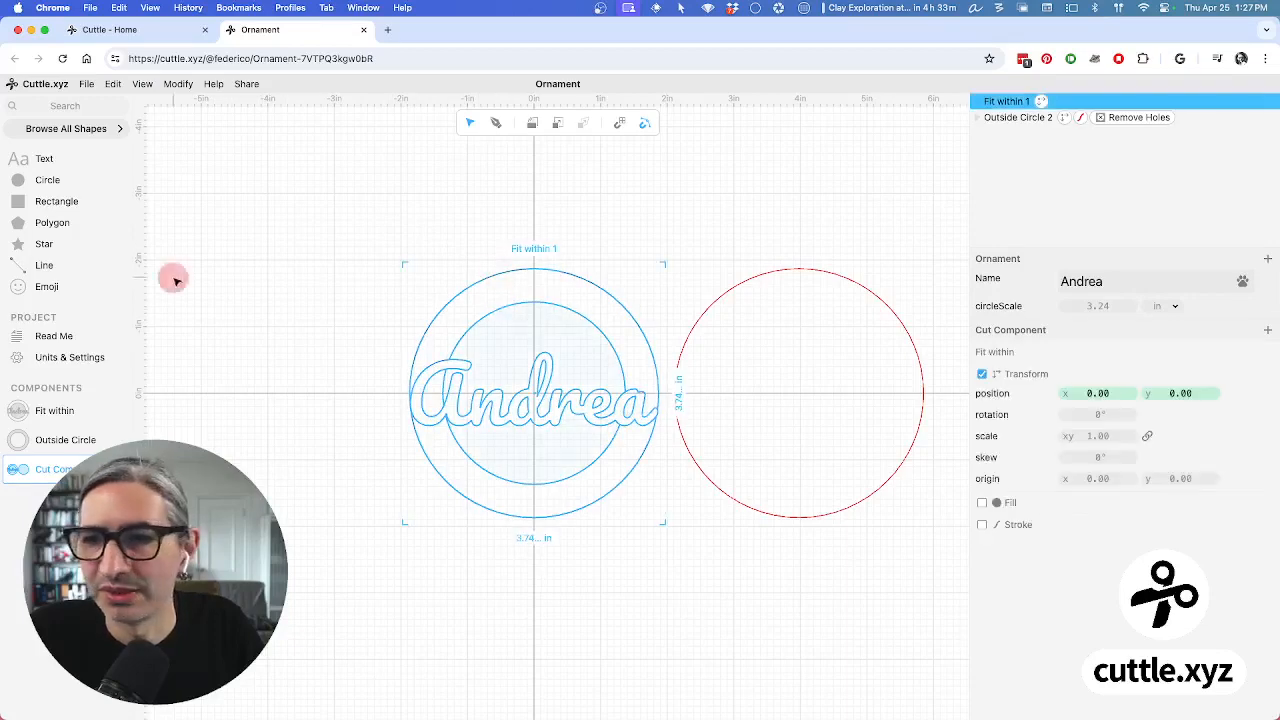
{"action": "left_click", "coordinate": [50, 404]}
{"action": "left_click", "coordinate": [606, 217]}
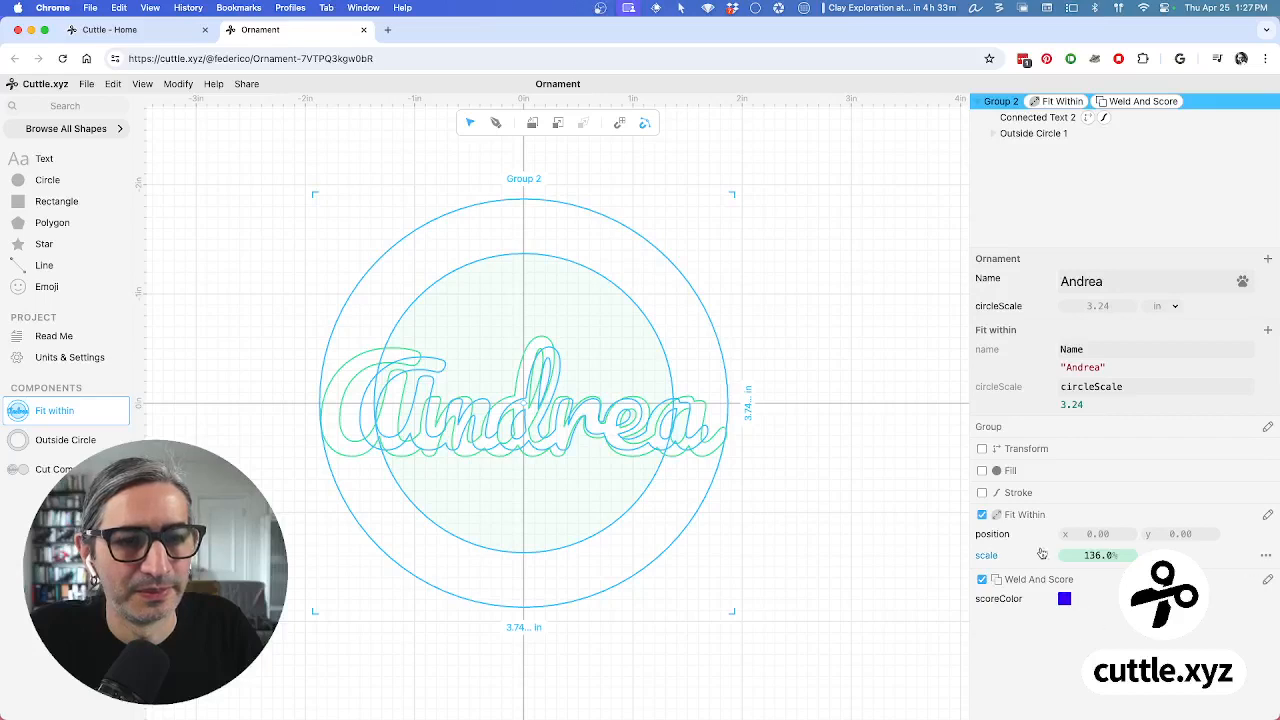
{"action": "left_click", "coordinate": [982, 498]}
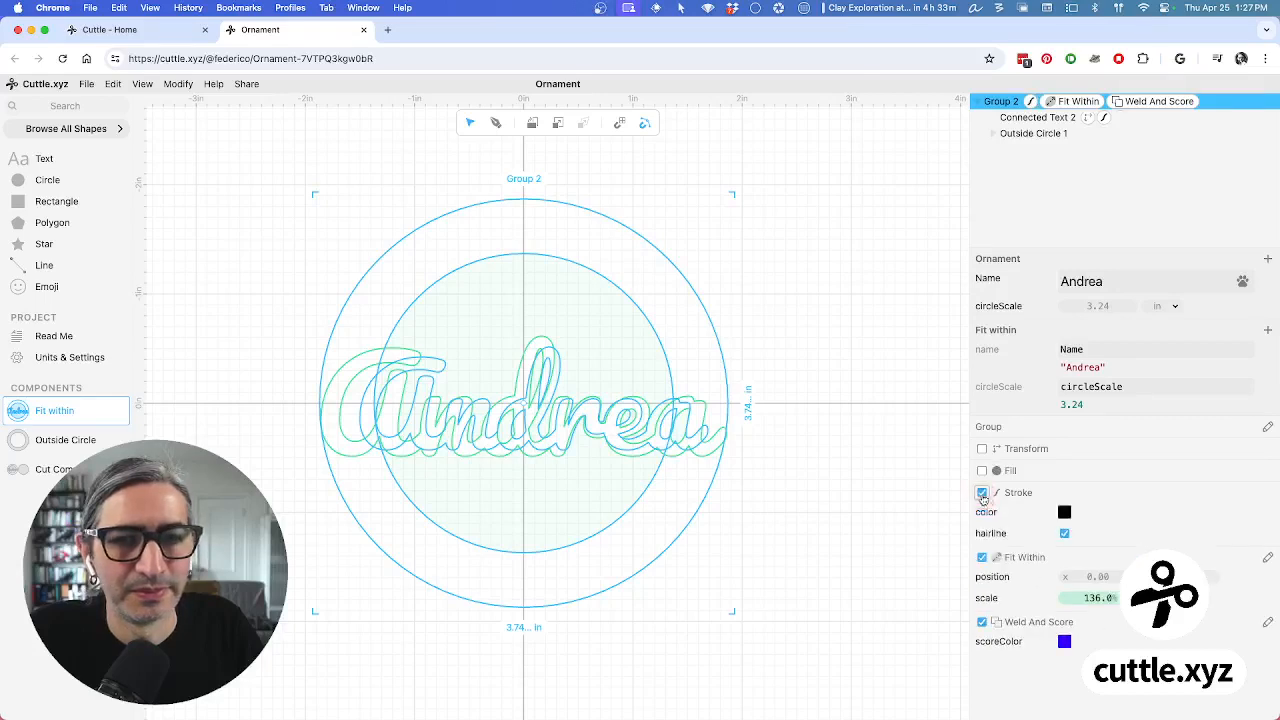
{"action": "left_click", "coordinate": [1064, 512]}
{"action": "left_click", "coordinate": [1165, 488]}
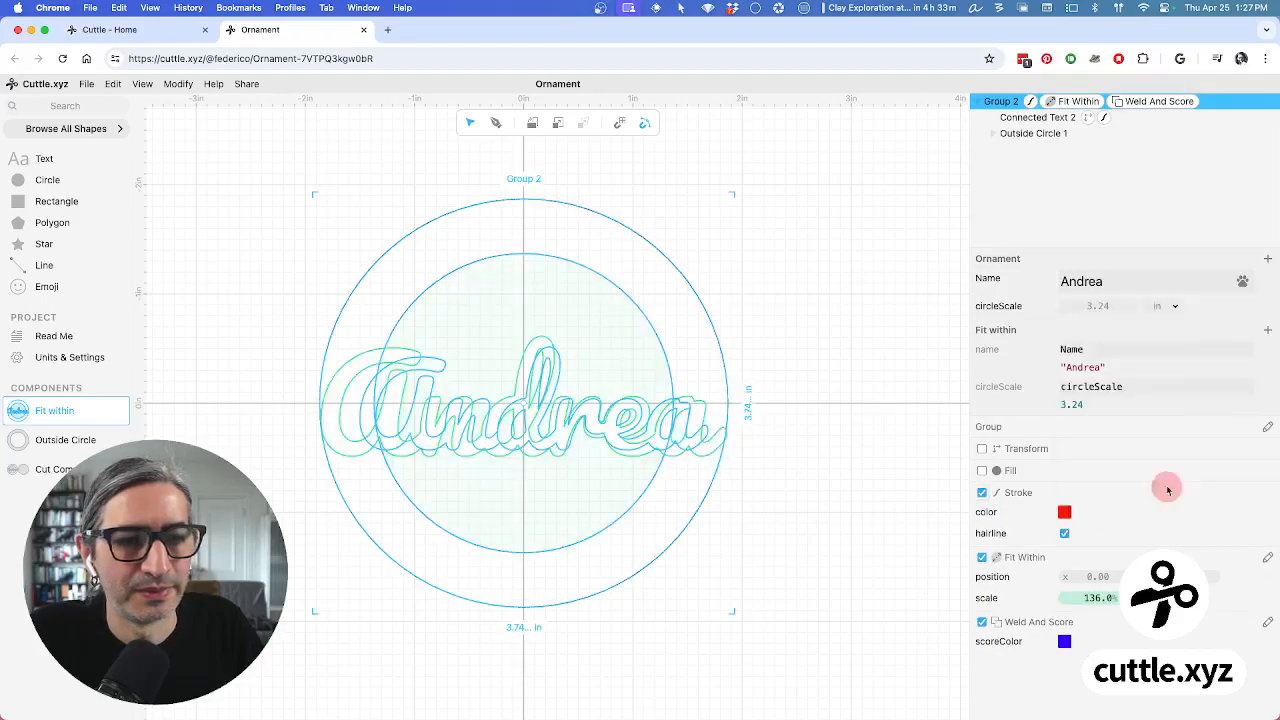
{"action": "left_click", "coordinate": [903, 545]}
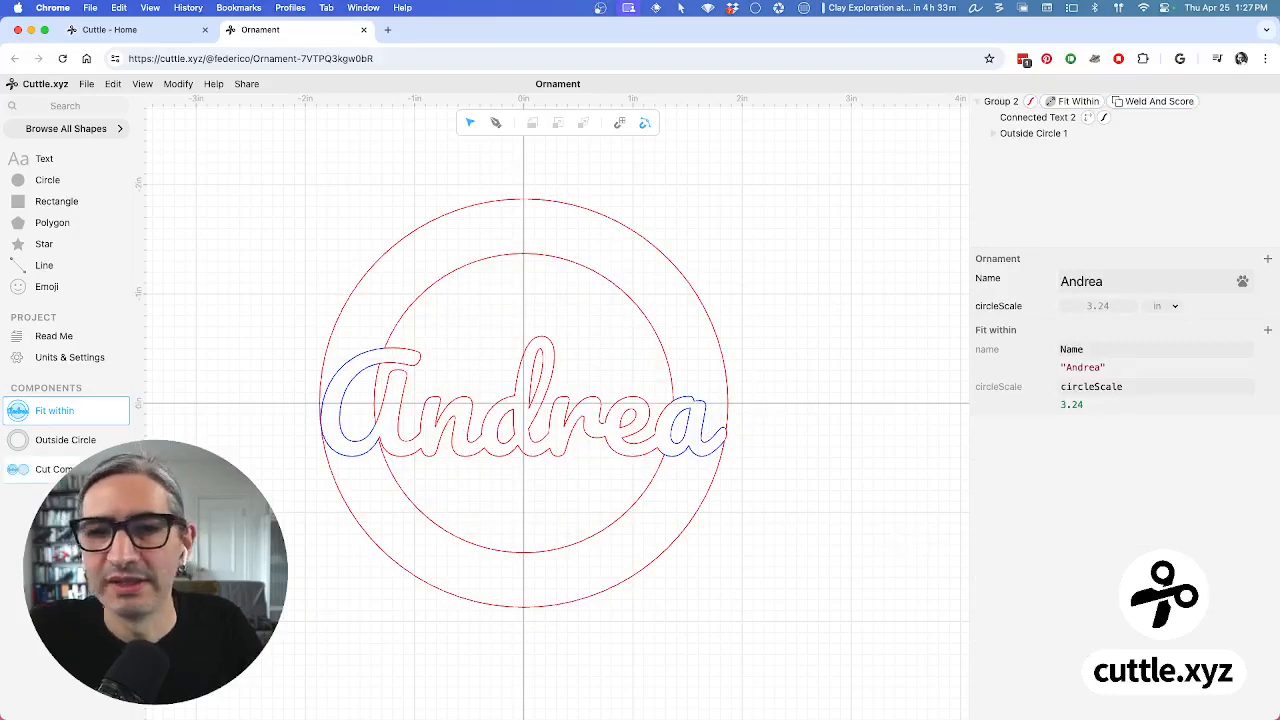
On the Read Me page, change the Name parameter to another sample first name
{"action": "left_click", "coordinate": [45, 469]}
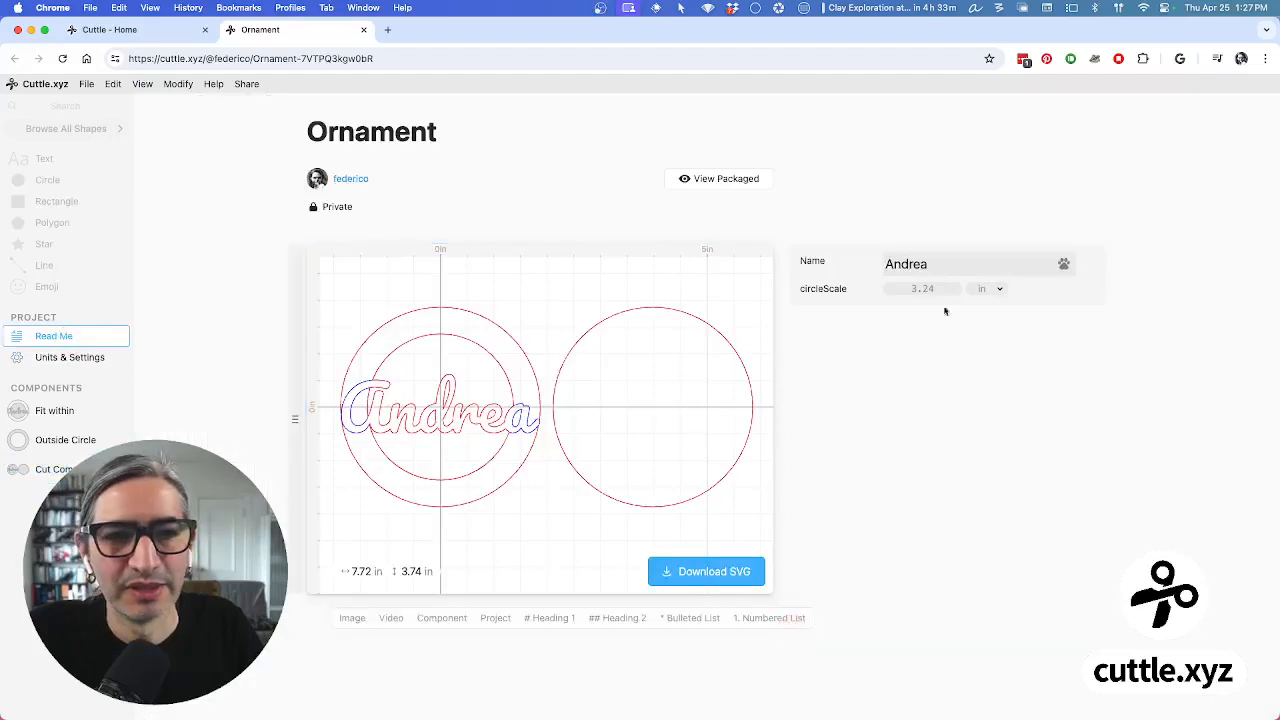
{"action": "left_click", "coordinate": [958, 267]}
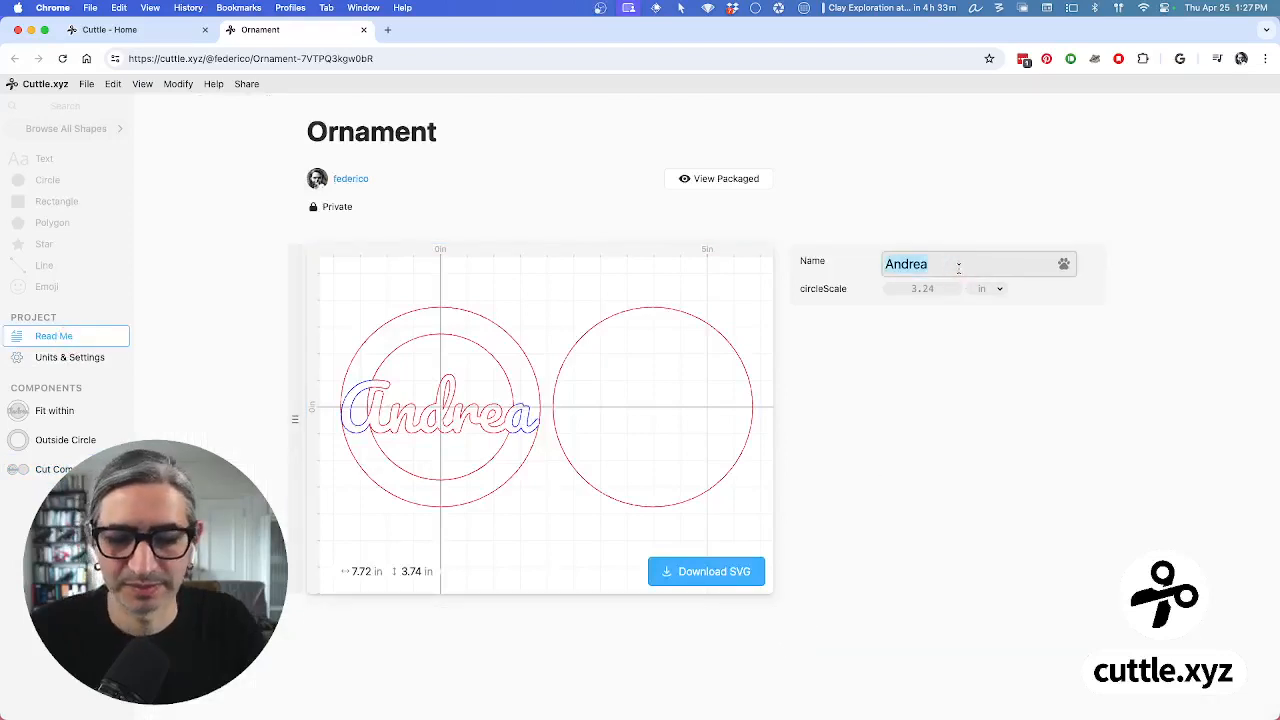
{"action": "type", "text": "DS"}
{"action": "key", "text": "BackSpace"}
{"action": "key", "text": "BackSpace"}
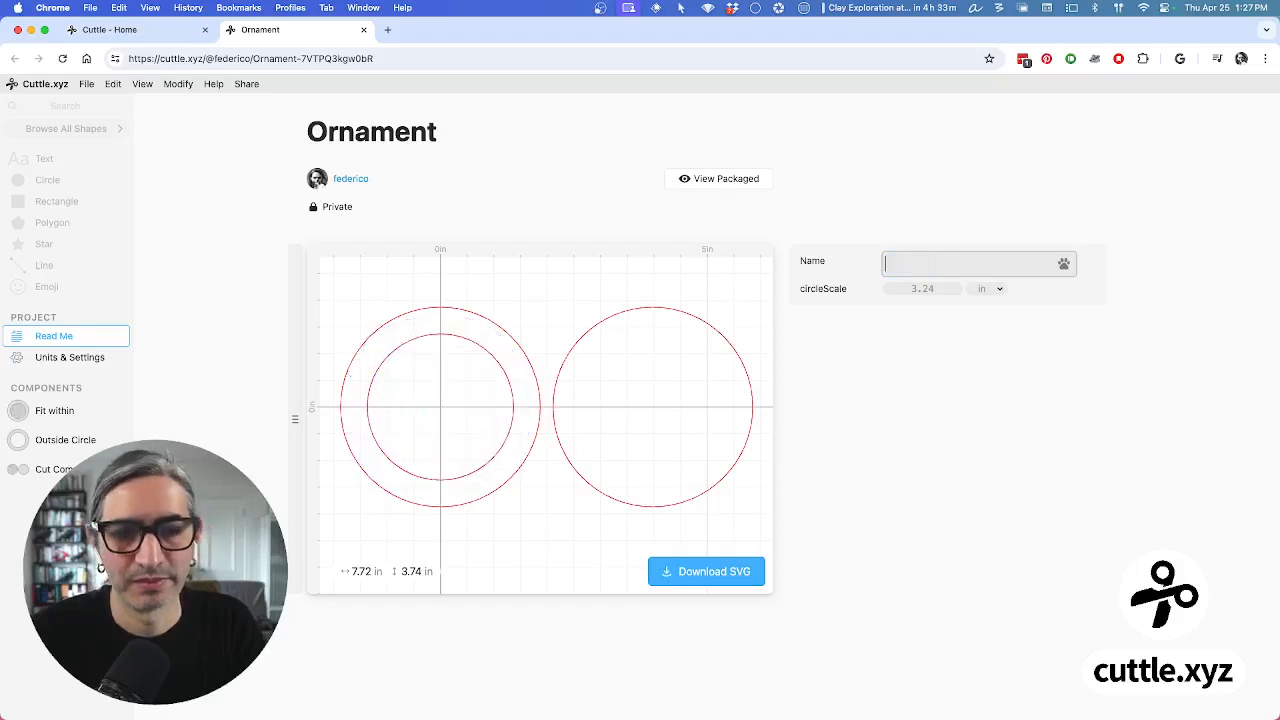
{"action": "type", "text": "Sarah"}
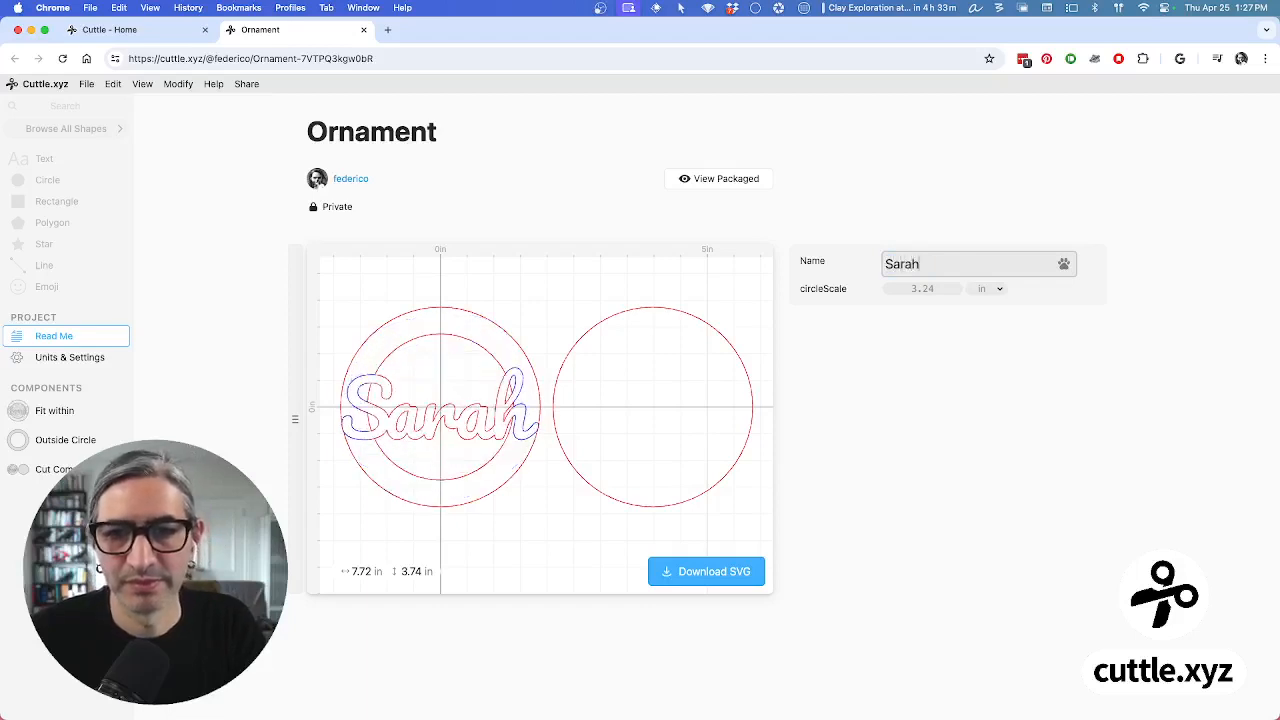
{"action": "left_click", "coordinate": [838, 204]}
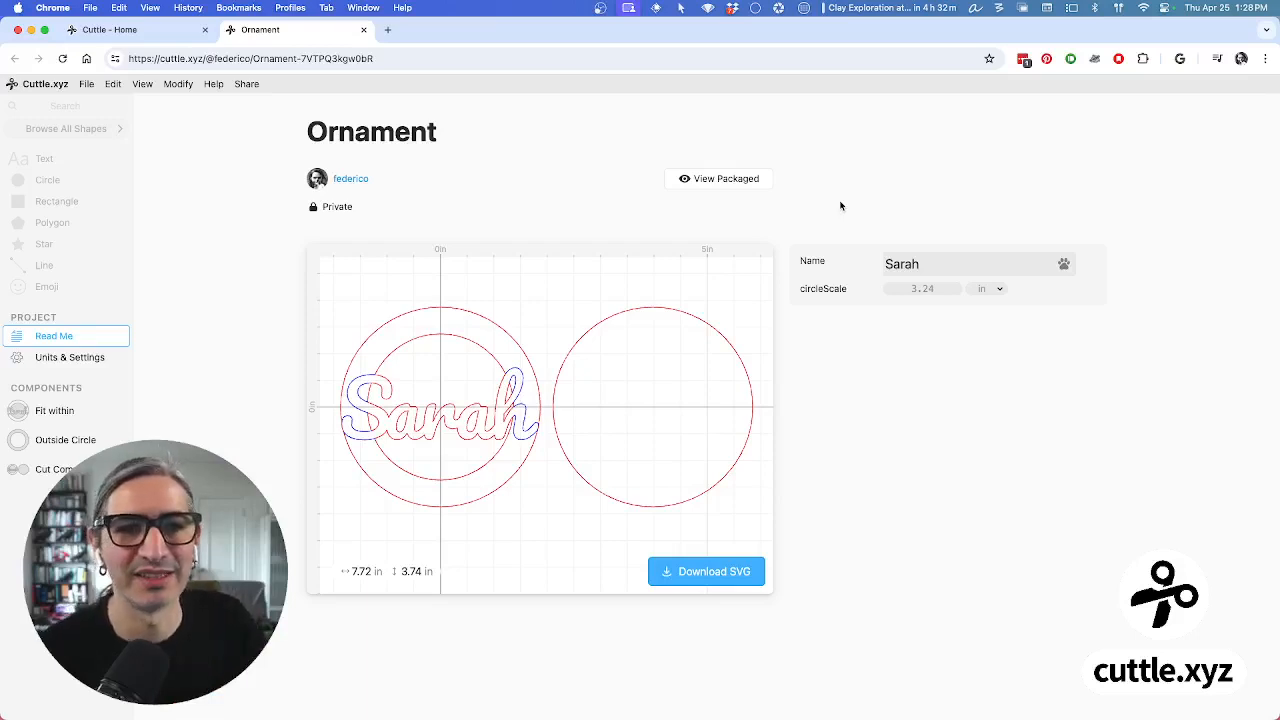
Add the description "This creates an ornament with a name inside" above the ornament preview on the Read Me page
{"action": "left_click", "coordinate": [494, 228]}
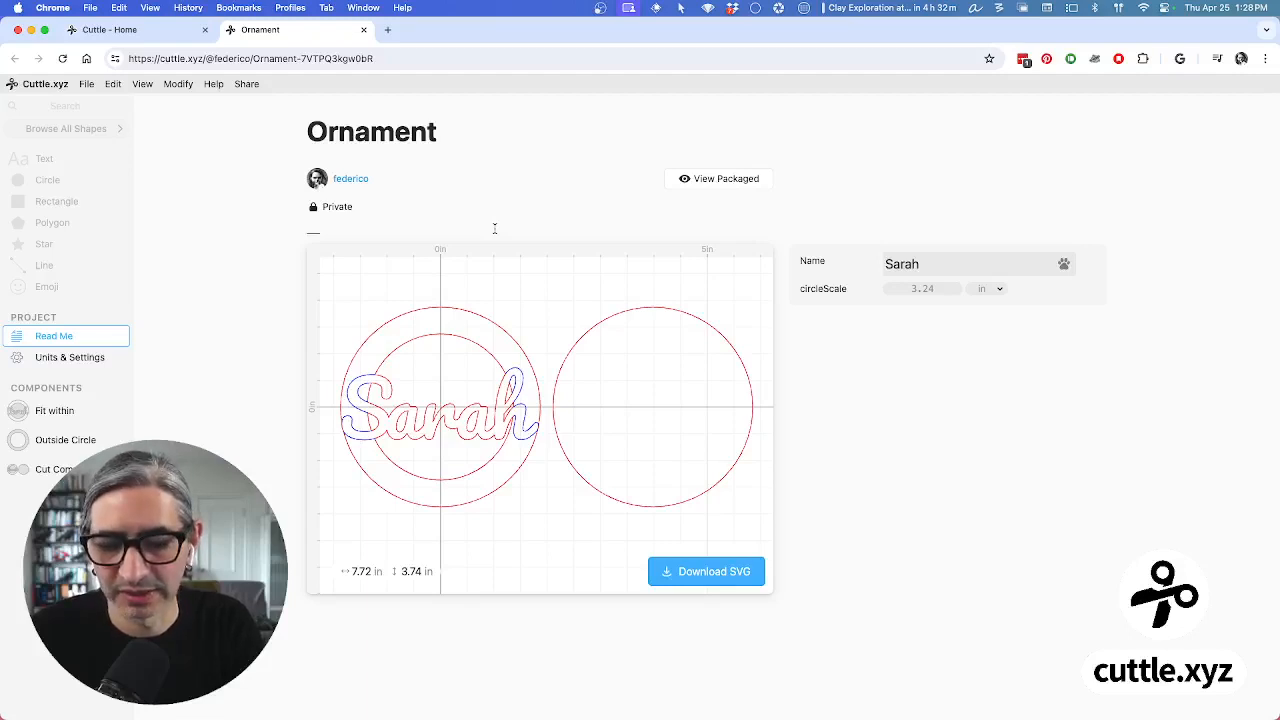
{"action": "type", "text": "T"}
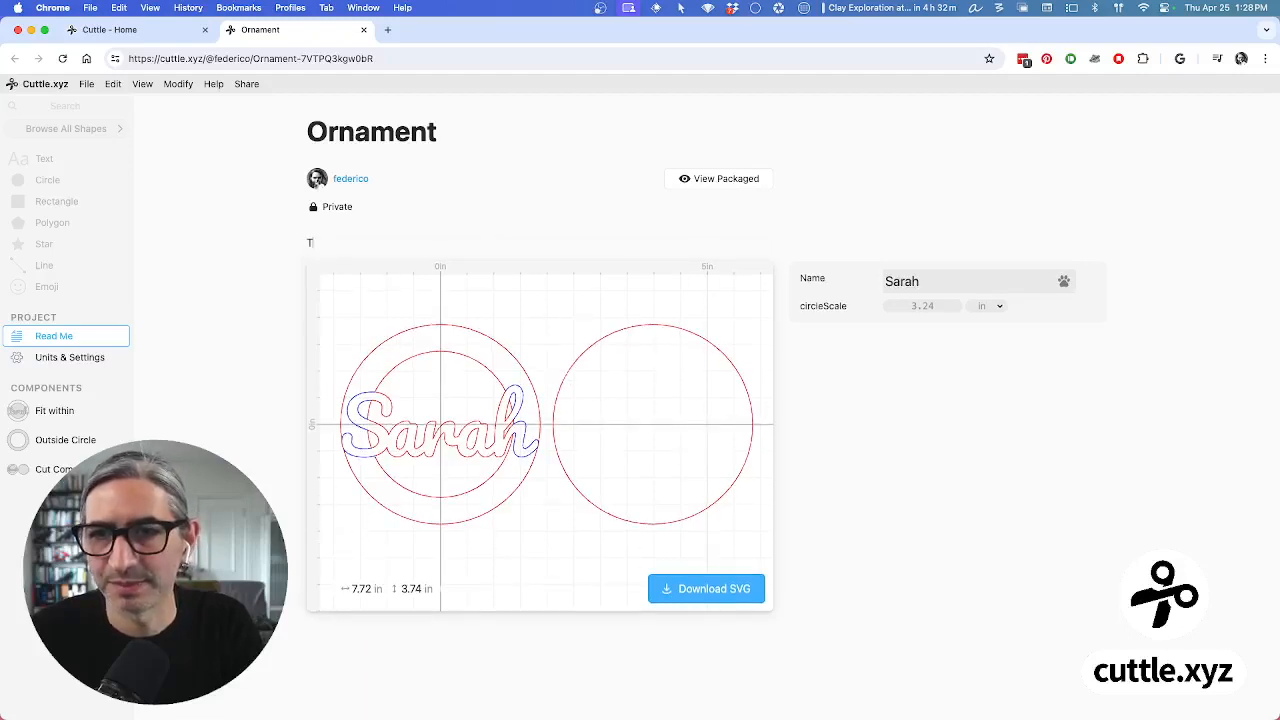
{"action": "type", "text": "Hhis creates "}
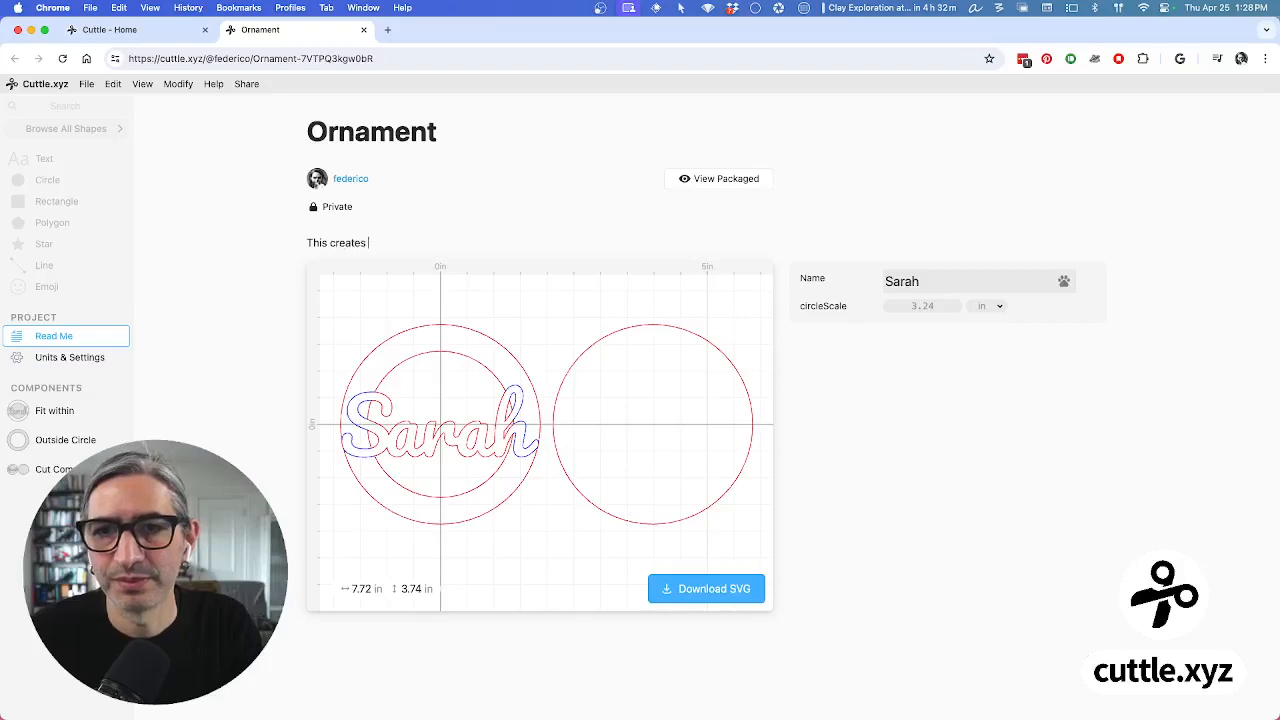
{"action": "type", "text": "an orna"}
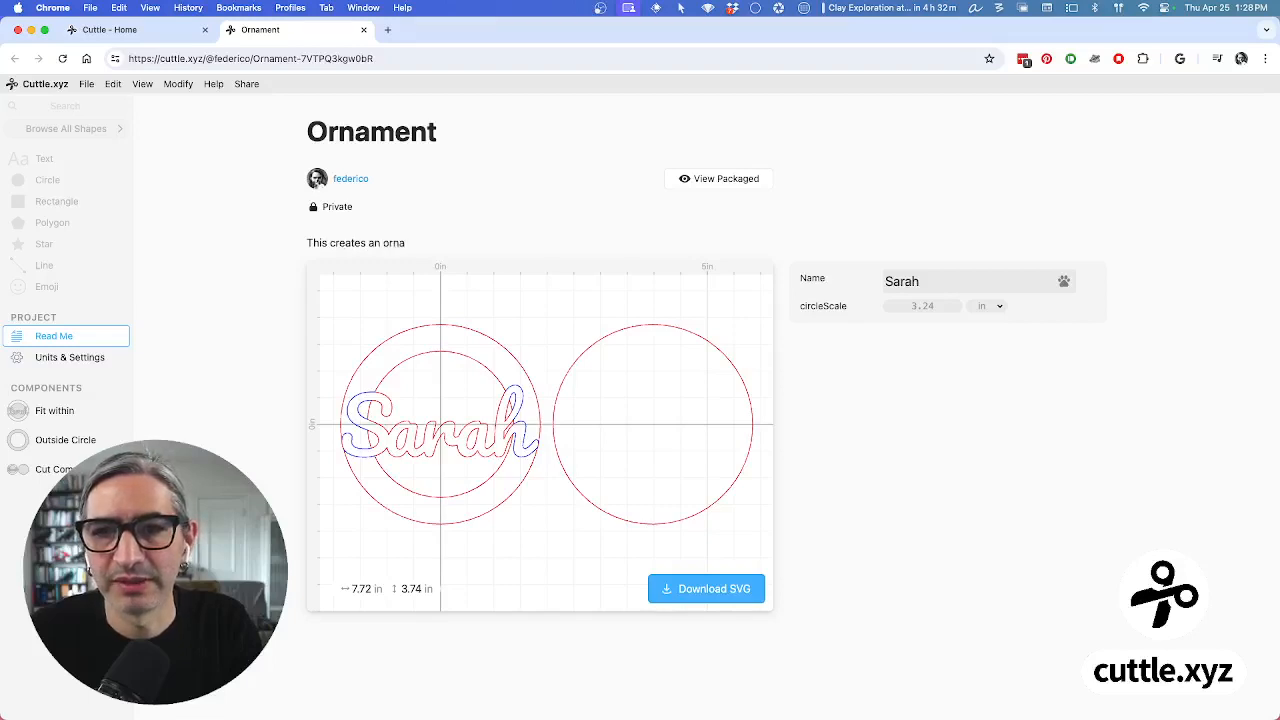
{"action": "type", "text": "ment with a na"}
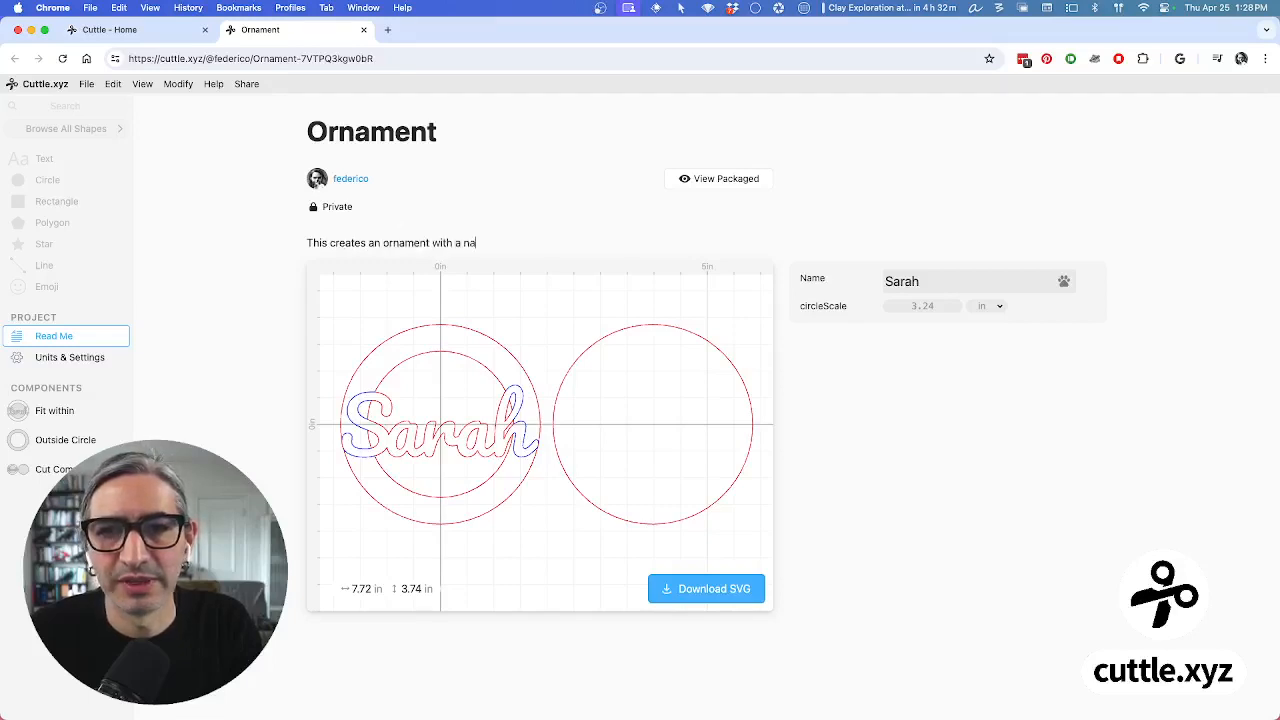
{"action": "type", "text": "me inside"}
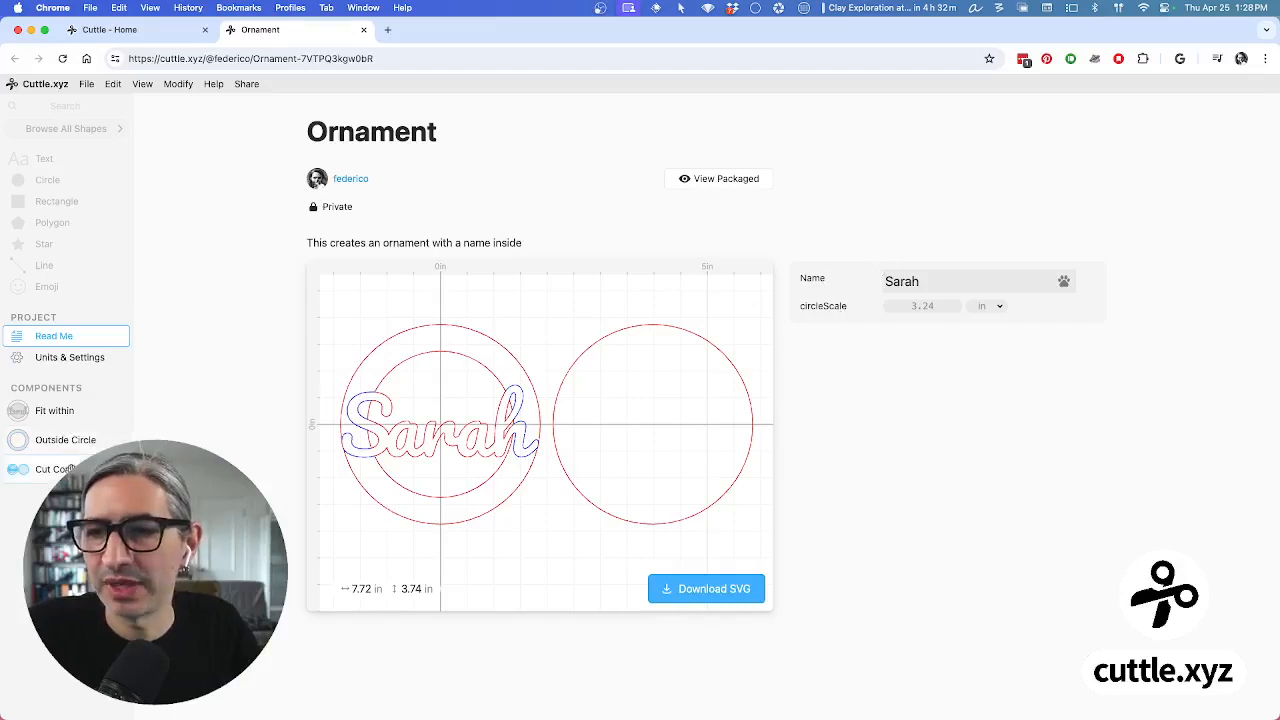
From Cut Component, add the comment "Write any name here." to the project's Name parameter
{"action": "left_click", "coordinate": [68, 469]}
{"action": "left_click", "coordinate": [1268, 282]}
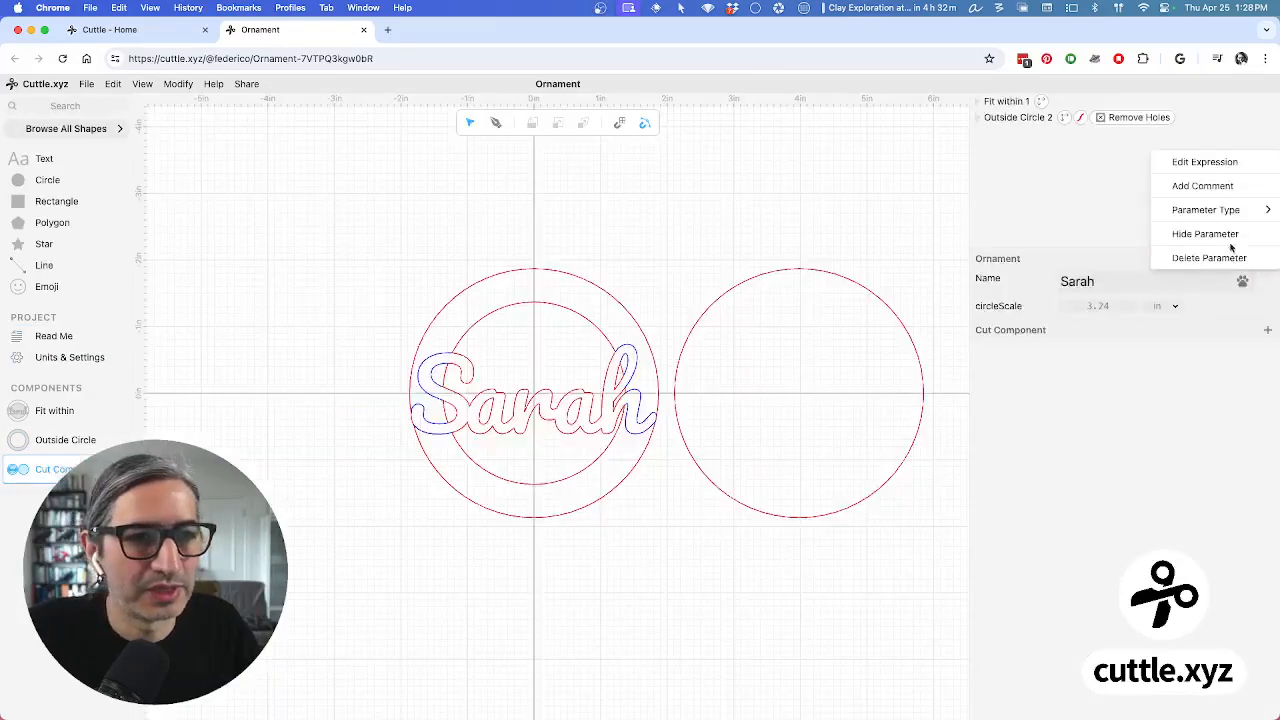
{"action": "left_click", "coordinate": [1203, 185]}
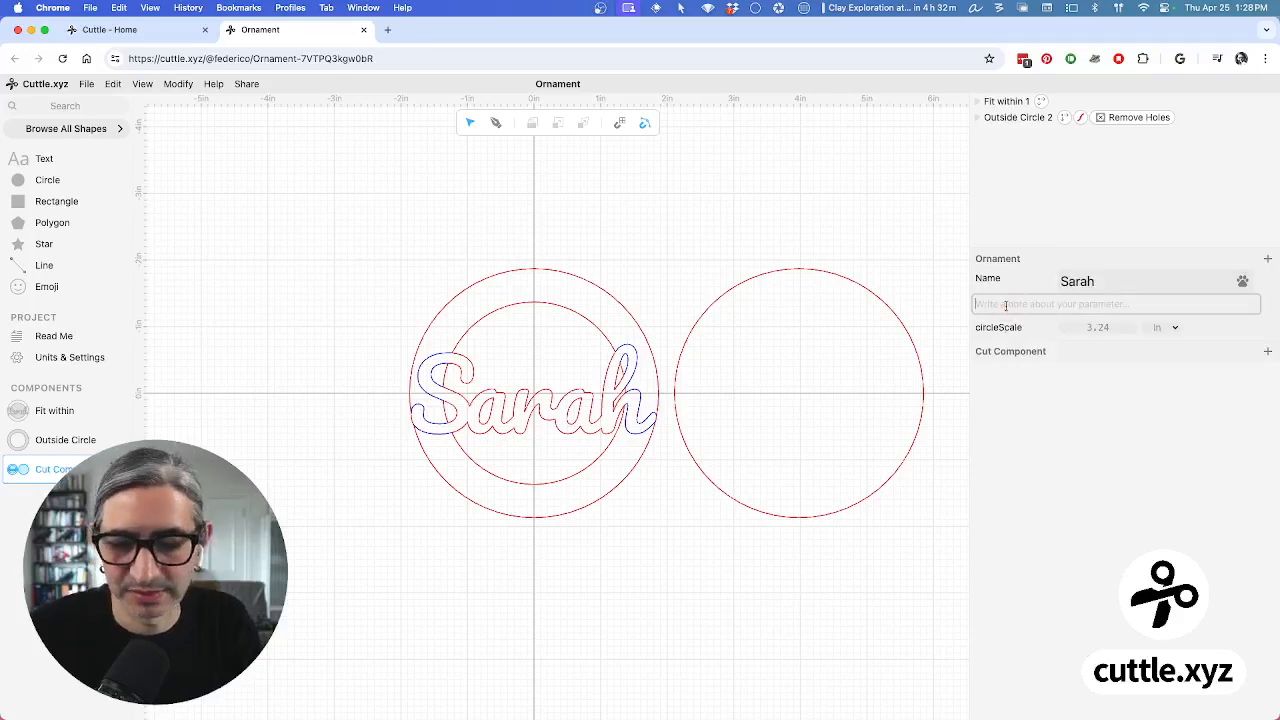
{"action": "type", "text": "Write an"}
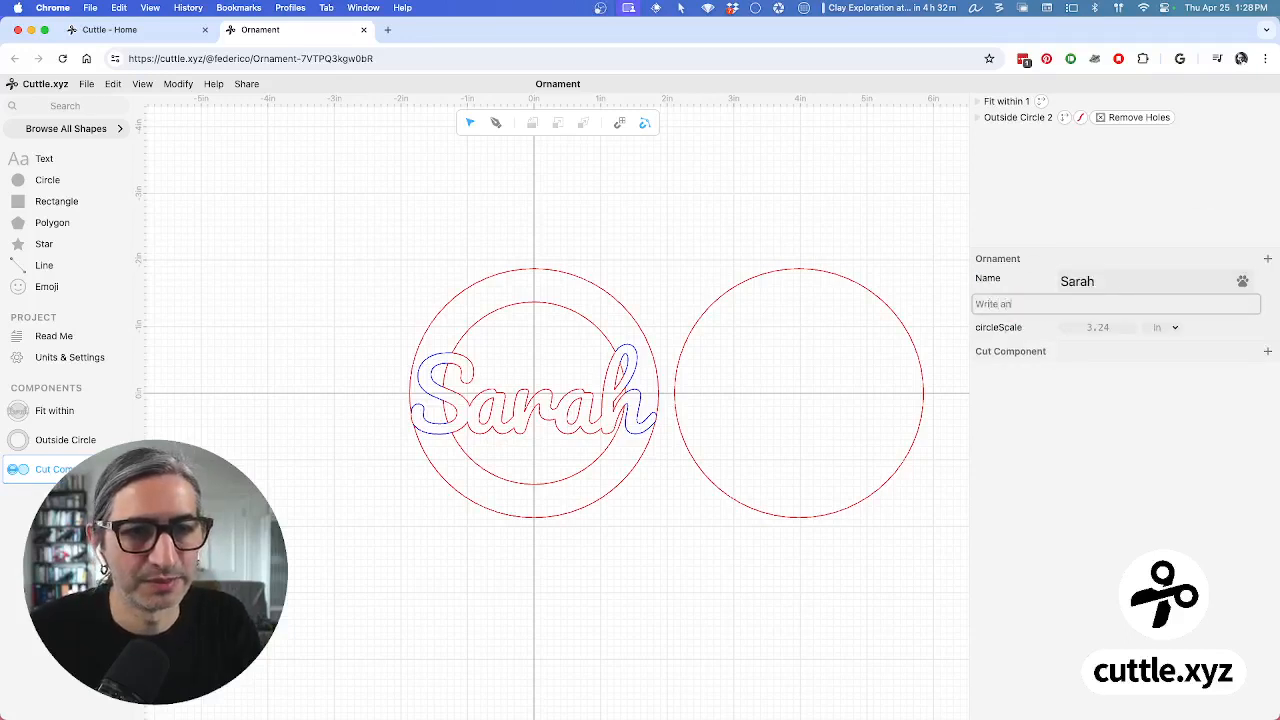
{"action": "type", "text": "y name her"}
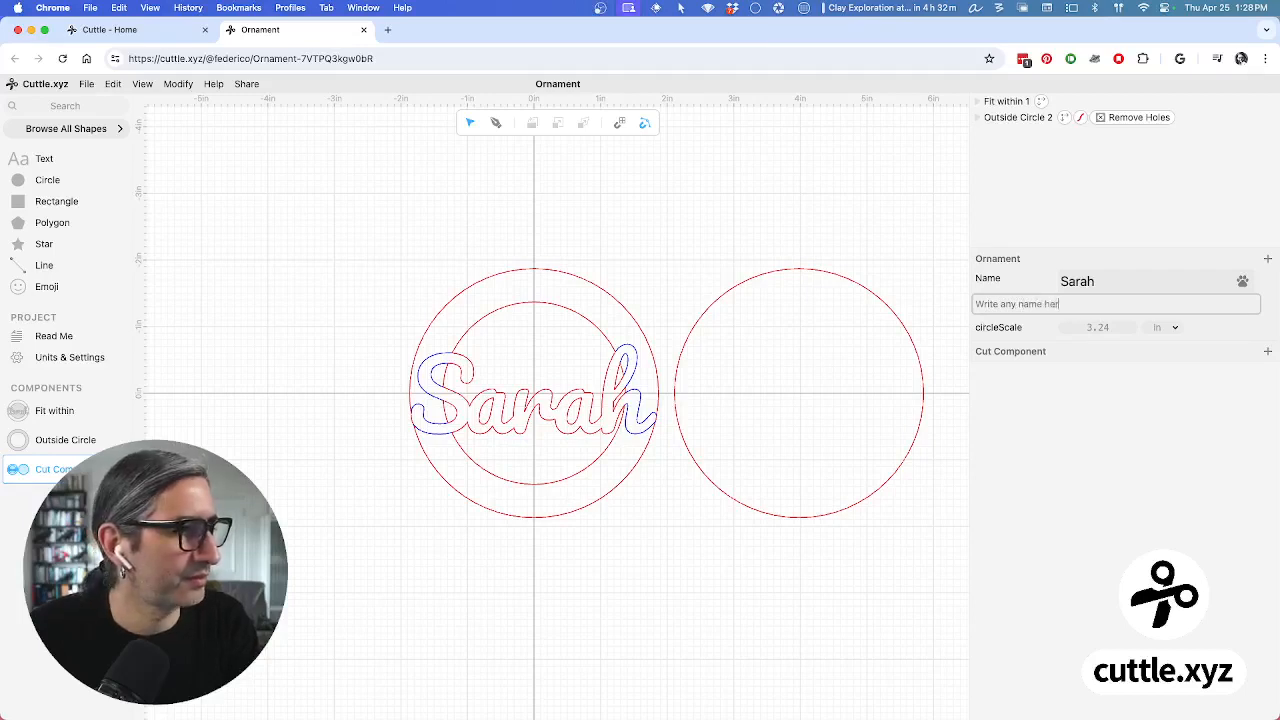
{"action": "type", "text": "e."}
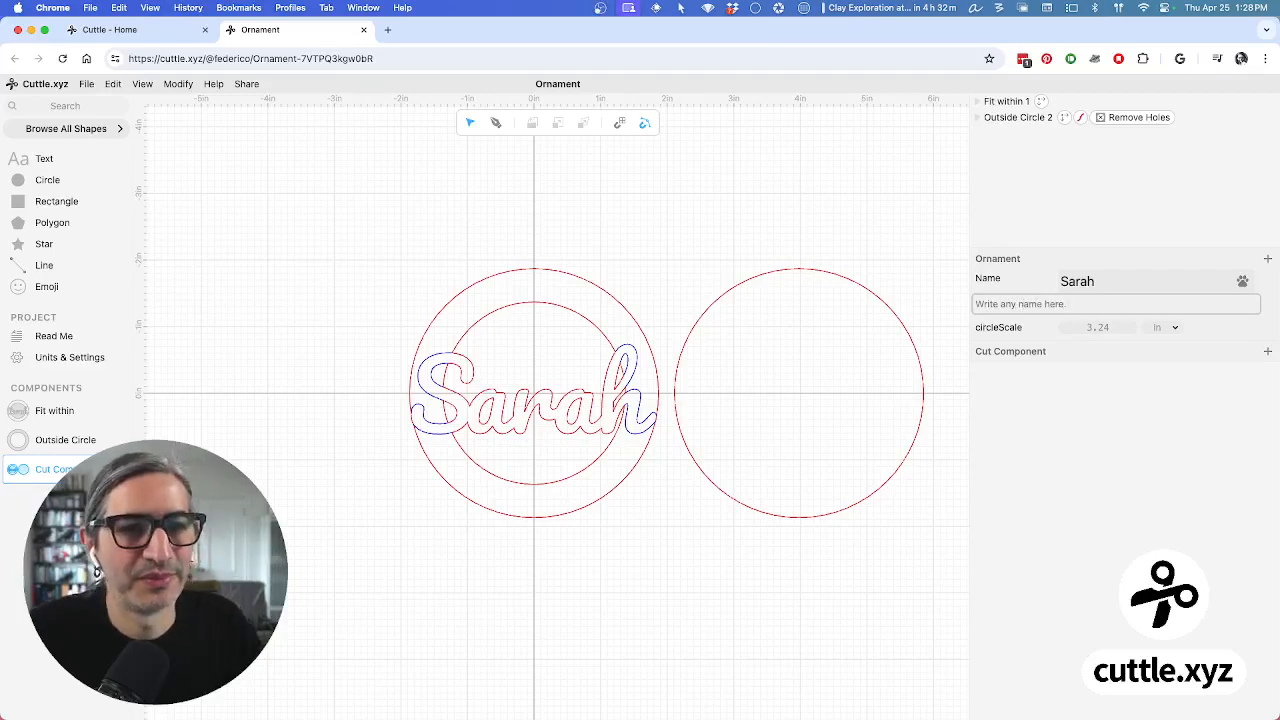
{"action": "left_click", "coordinate": [820, 230]}
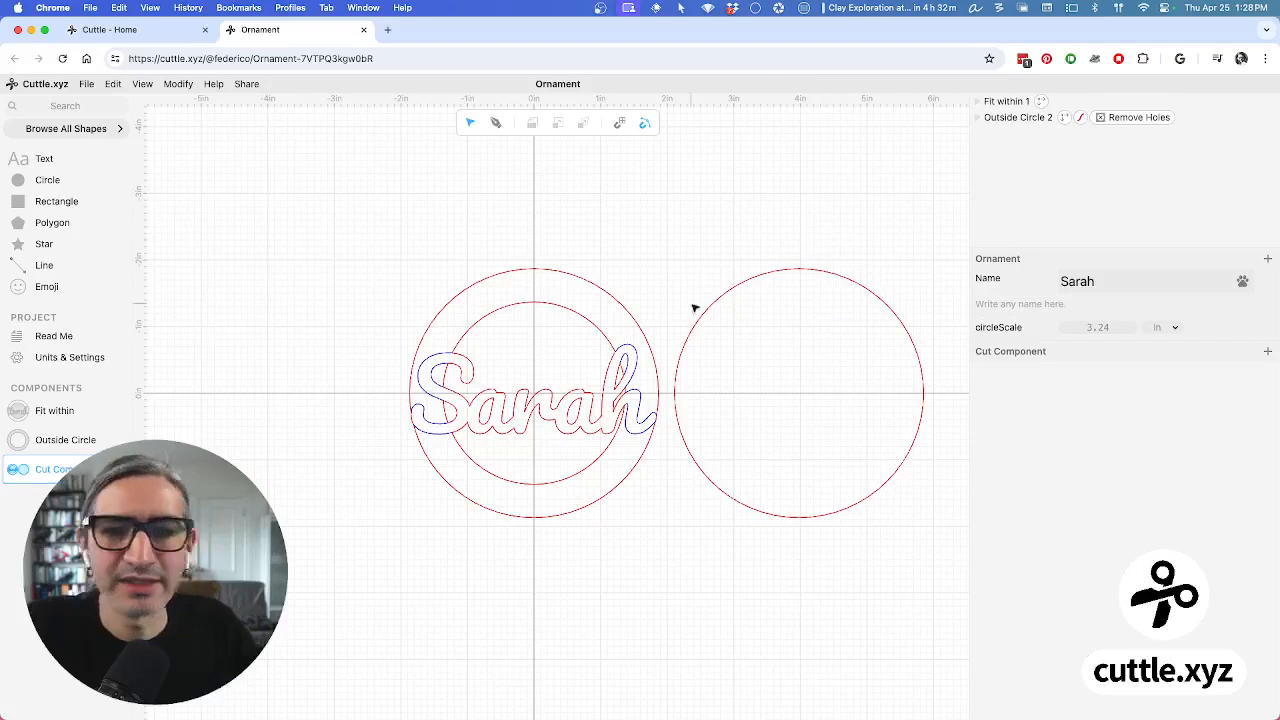
Review the parameter comment on the Read Me page and the project's thumbnail on the Cuttle home dashboard
{"action": "left_click", "coordinate": [60, 337]}
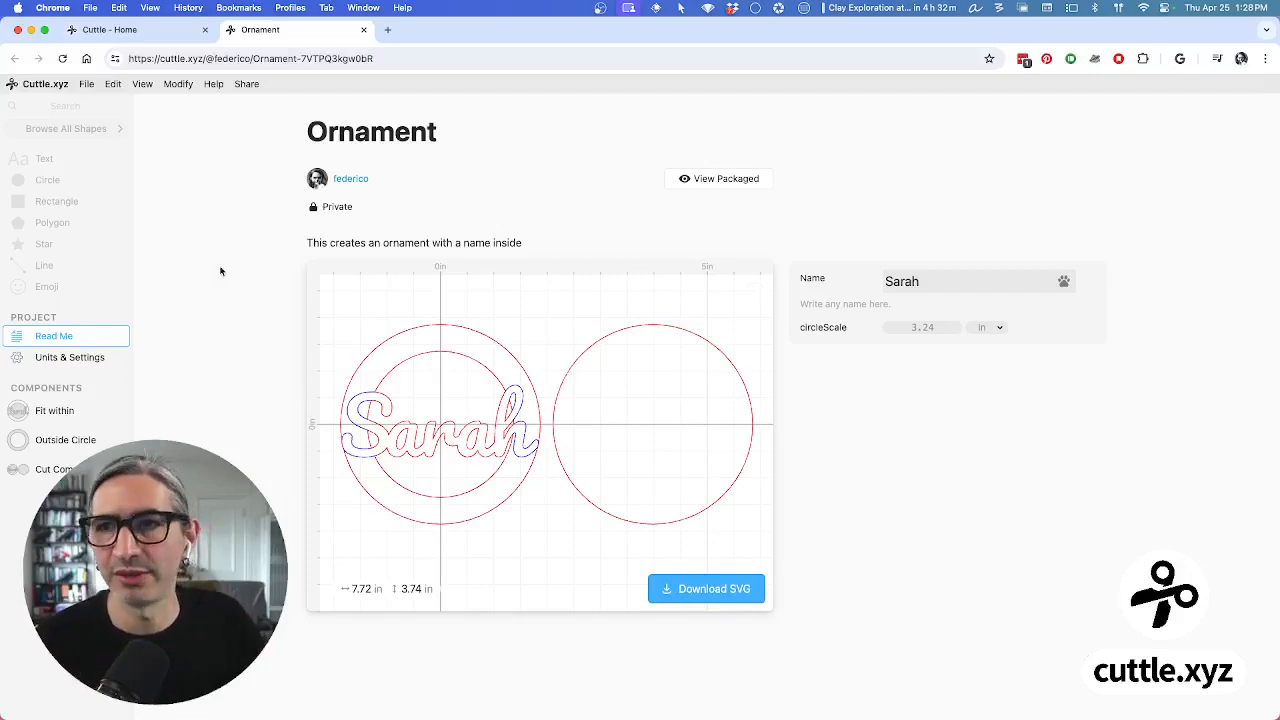
{"action": "left_click", "coordinate": [155, 31]}
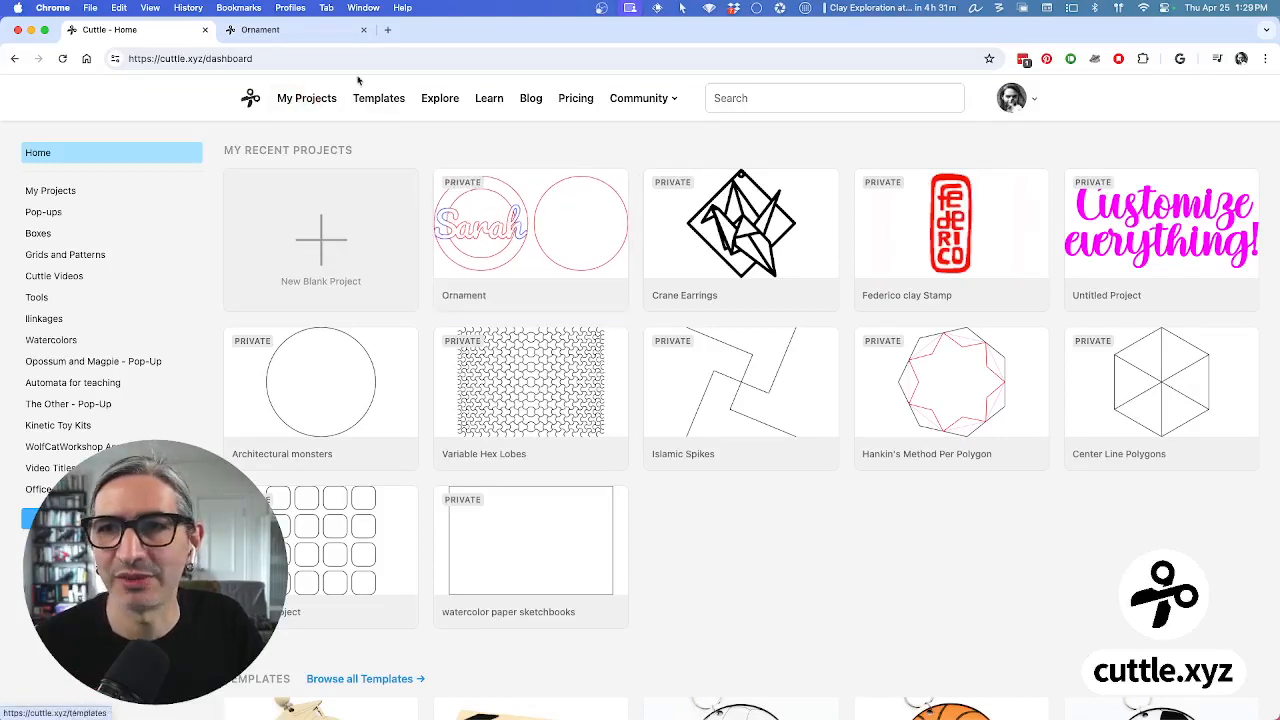
{"action": "left_click", "coordinate": [312, 31]}
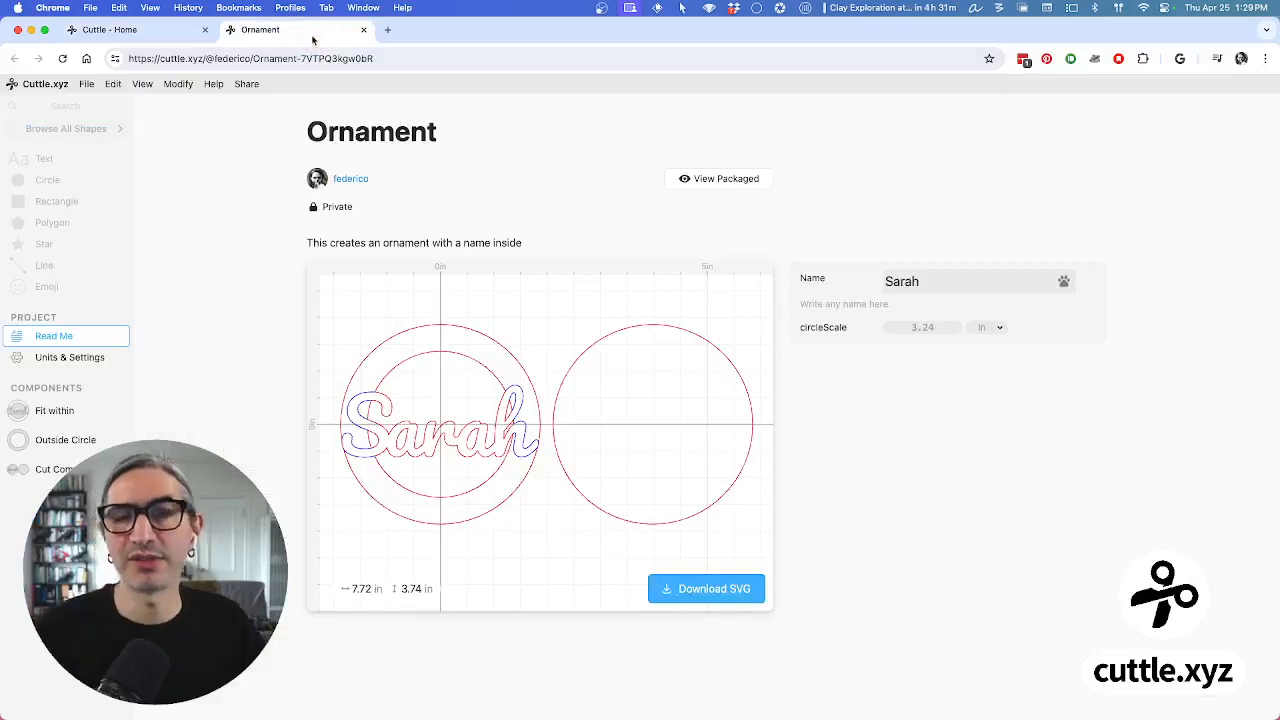
Share the Ornament project as Unlisted and copy its link
{"action": "left_click", "coordinate": [247, 85]}
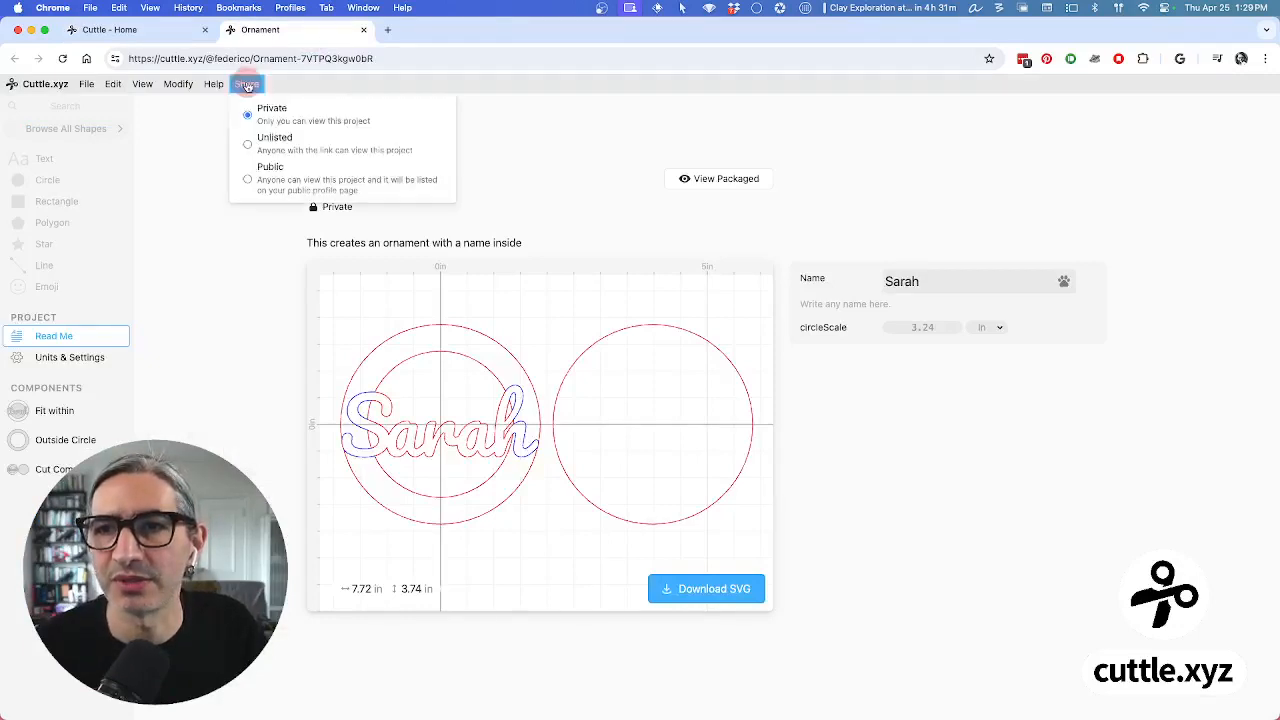
{"action": "left_click", "coordinate": [248, 145]}
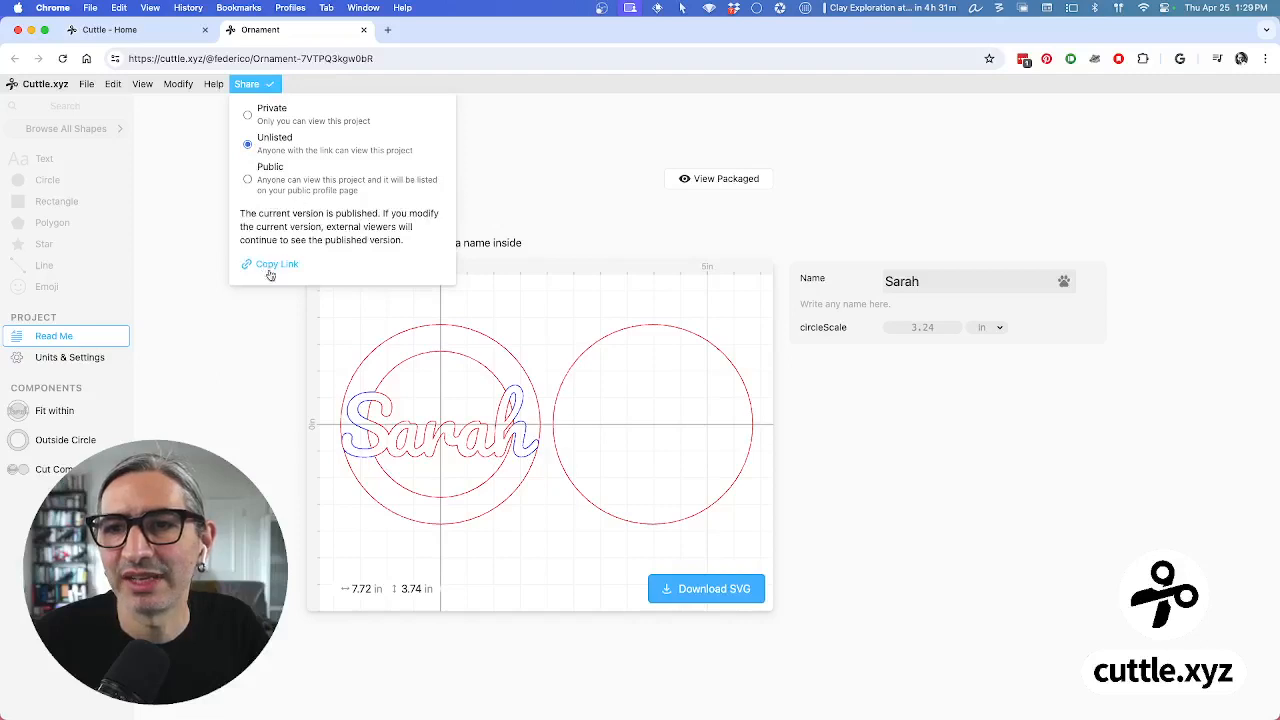
{"action": "left_click", "coordinate": [283, 265]}
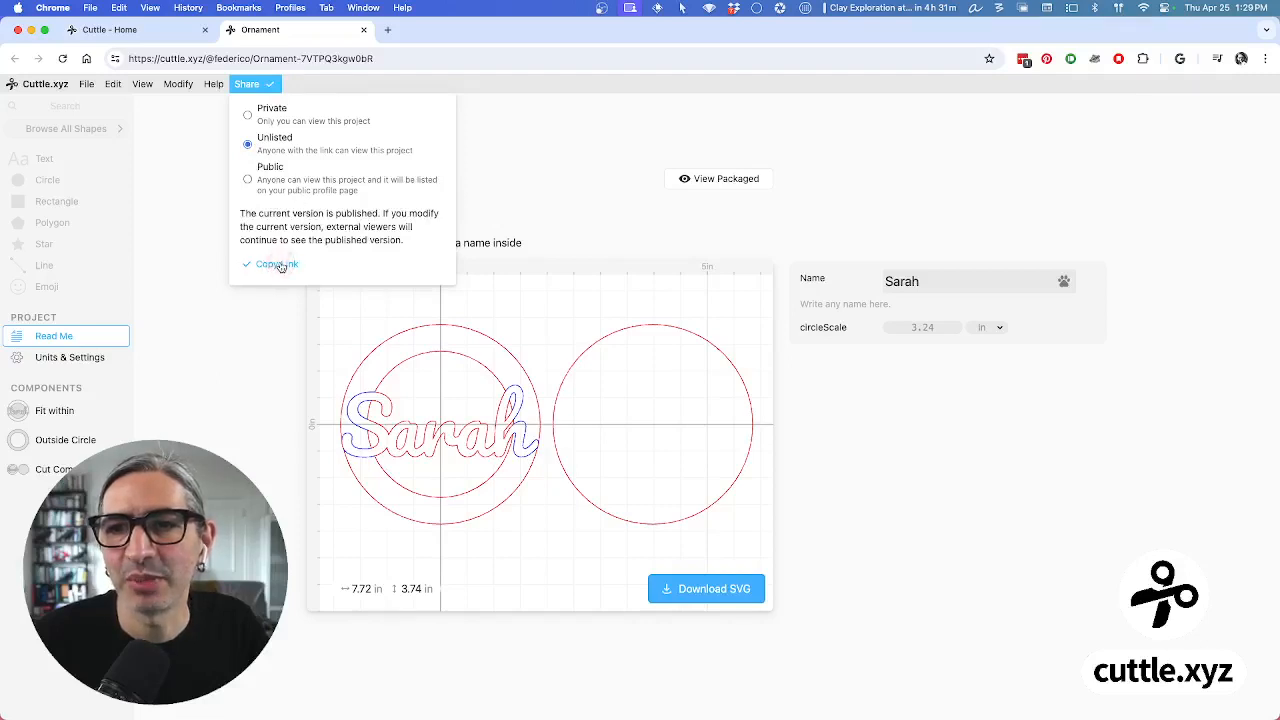
{"action": "left_click", "coordinate": [568, 148]}
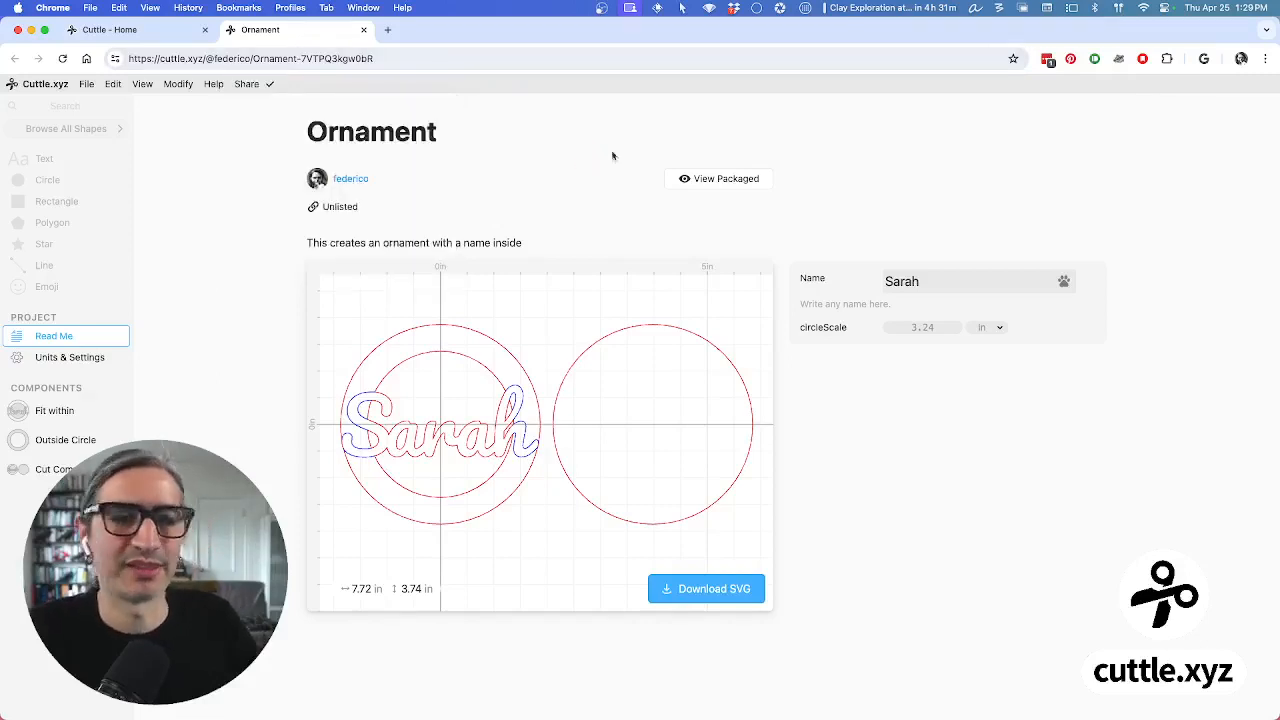